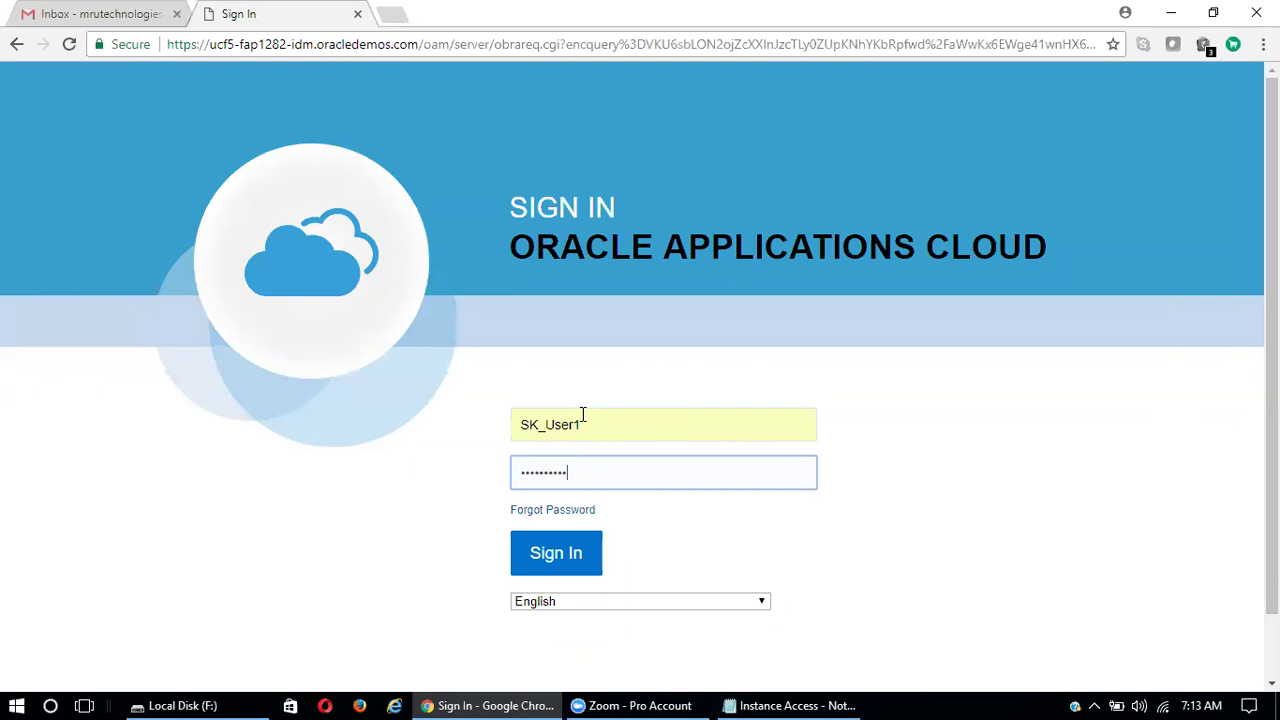
Step: Try to sign in with the SK_User1 credentials already filled in
click(550, 558)
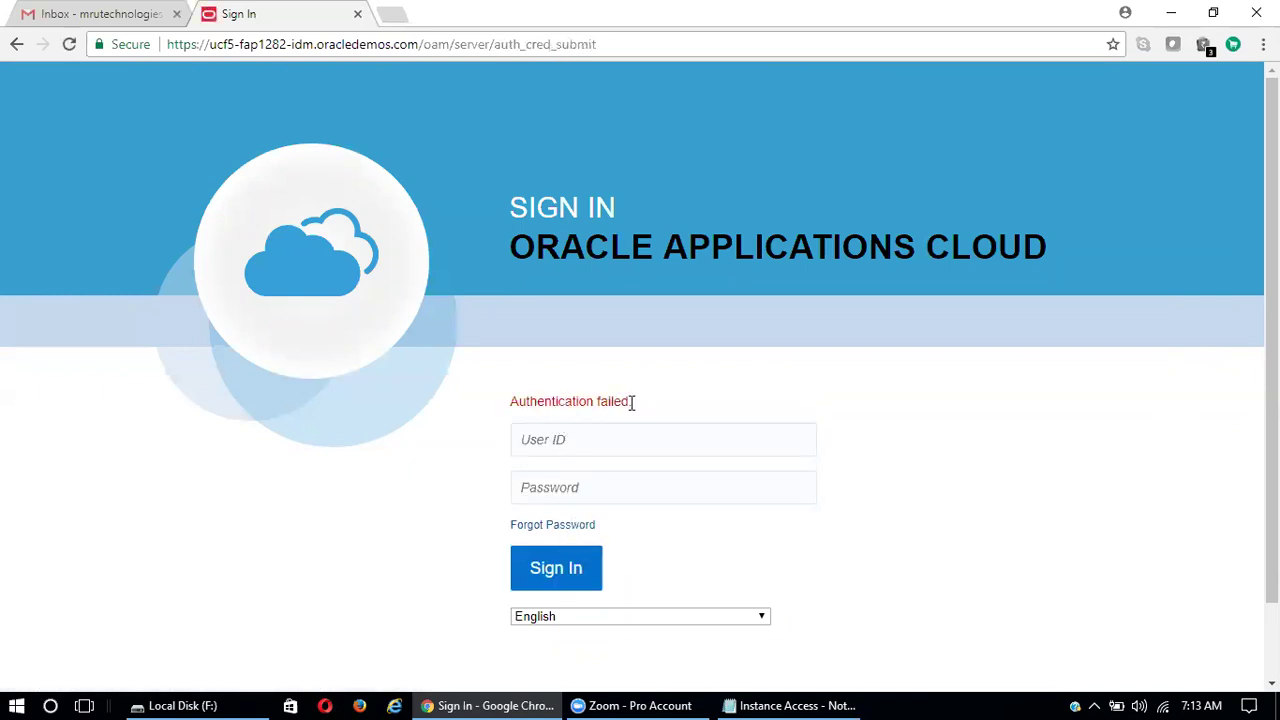
drag(632, 401, 514, 400)
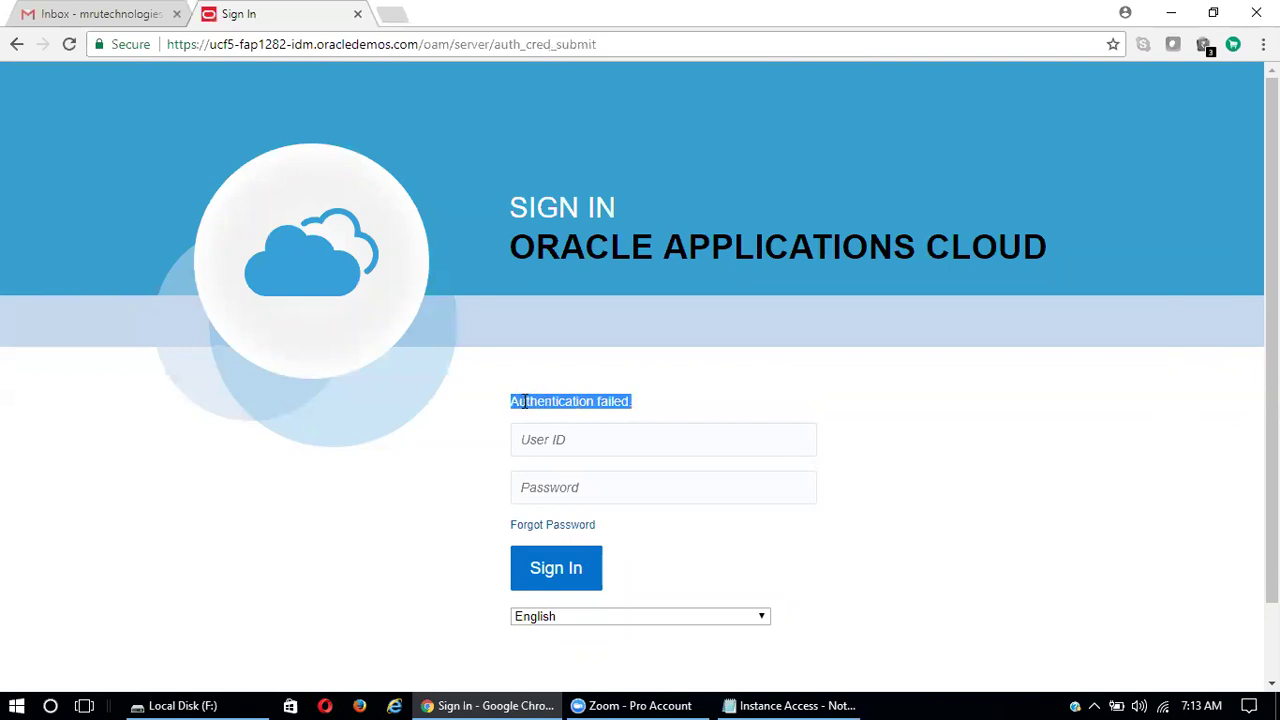
Step: Sign in with the VP Finance user's ID and account password
click(566, 442)
text(casey)
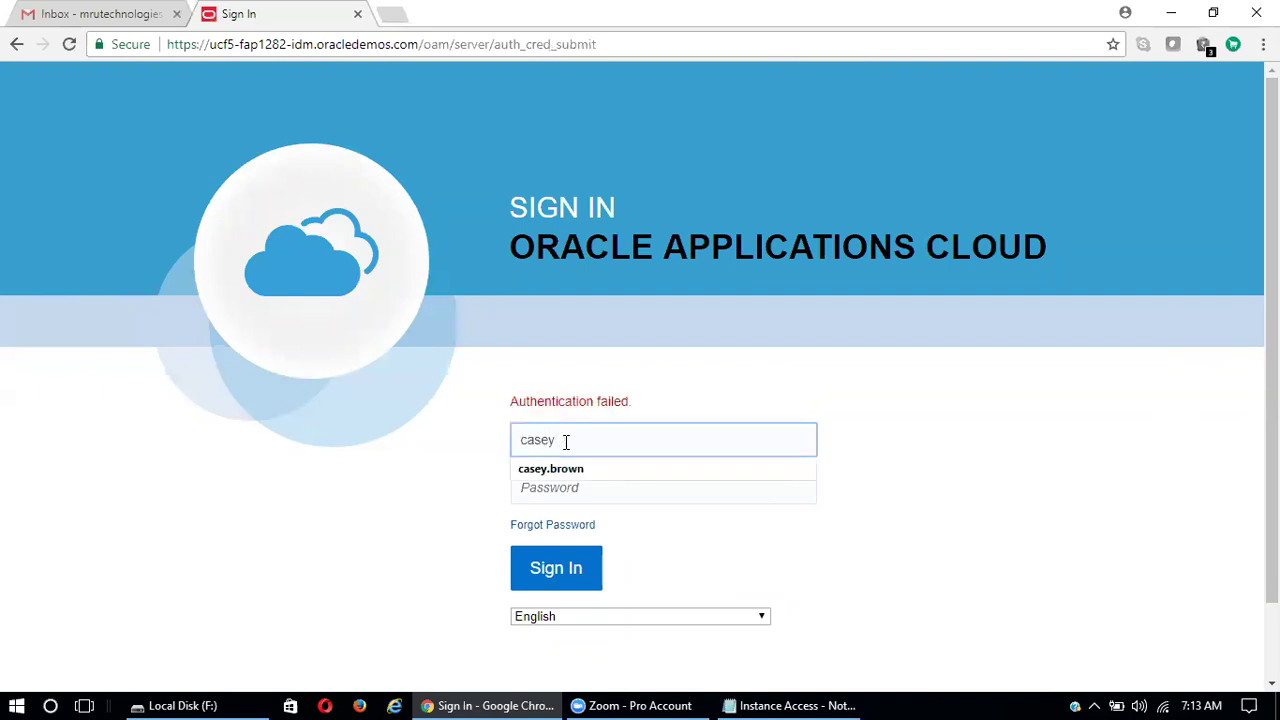
key(Down)
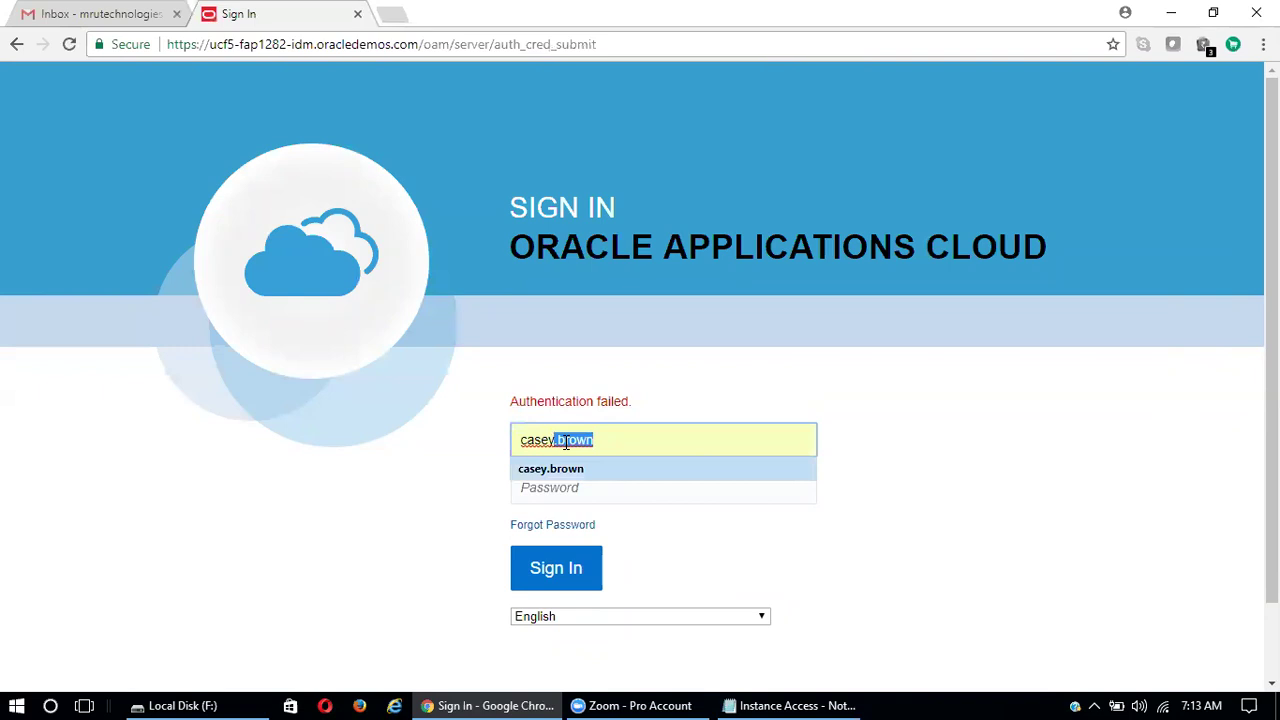
key(Return)
key(Tab)
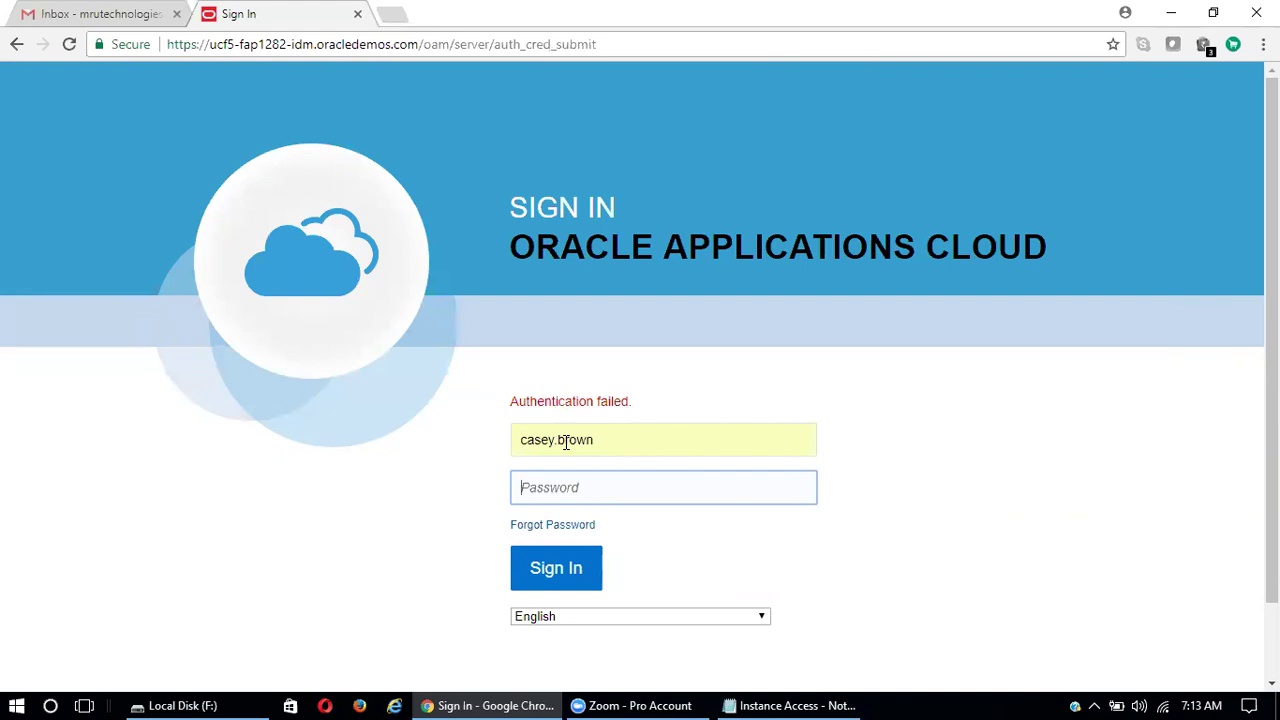
text(••)
click(575, 572)
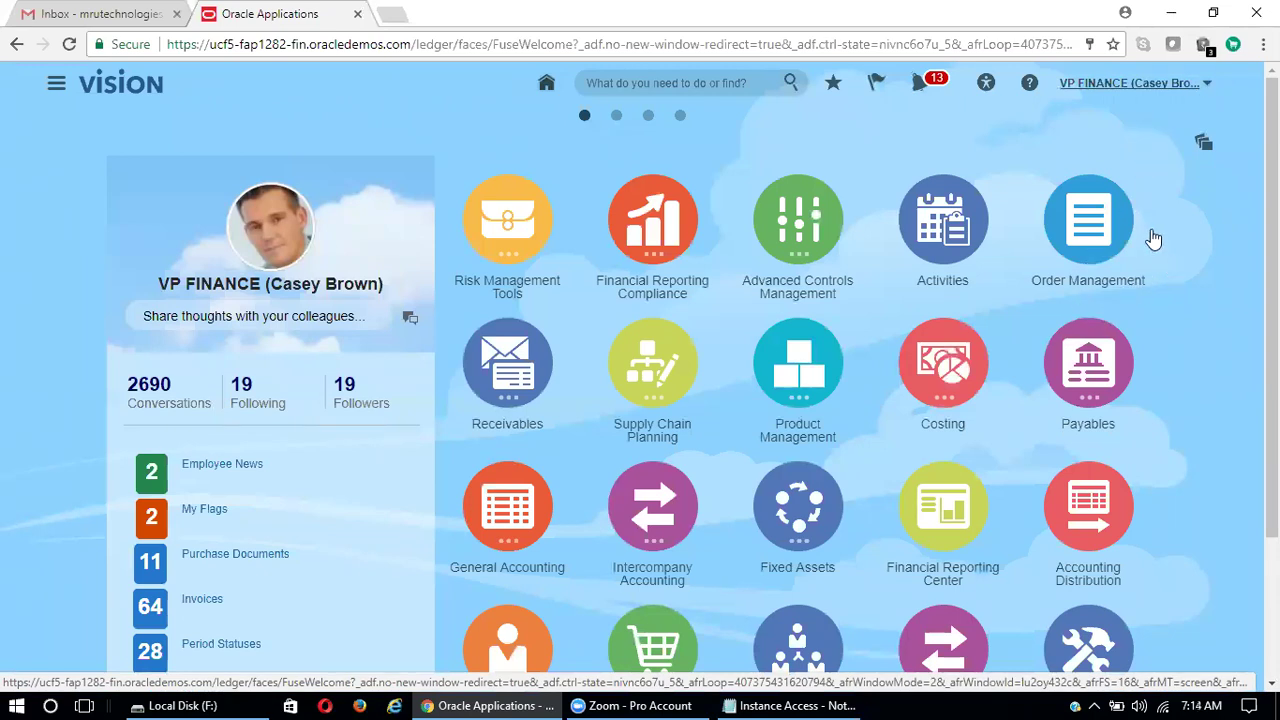
Step: Go to Setup and Maintenance and open the setup of the Financials offering
click(1130, 83)
click(1030, 272)
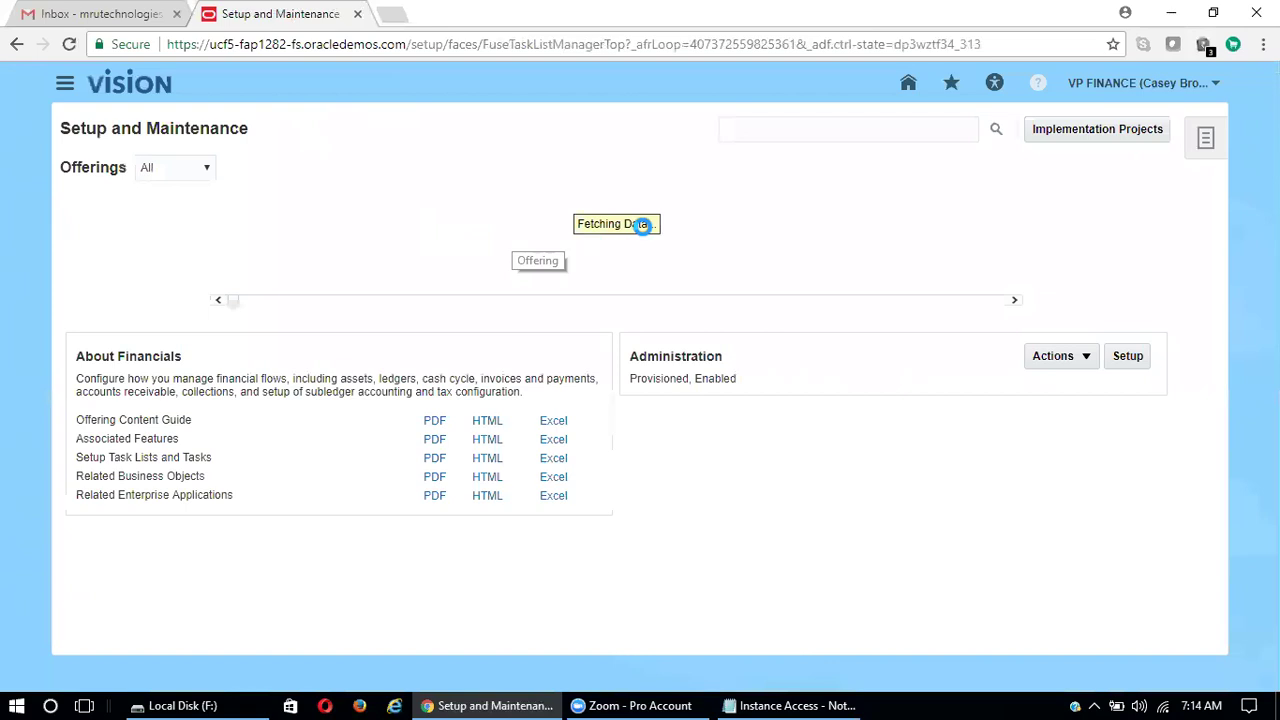
click(1138, 357)
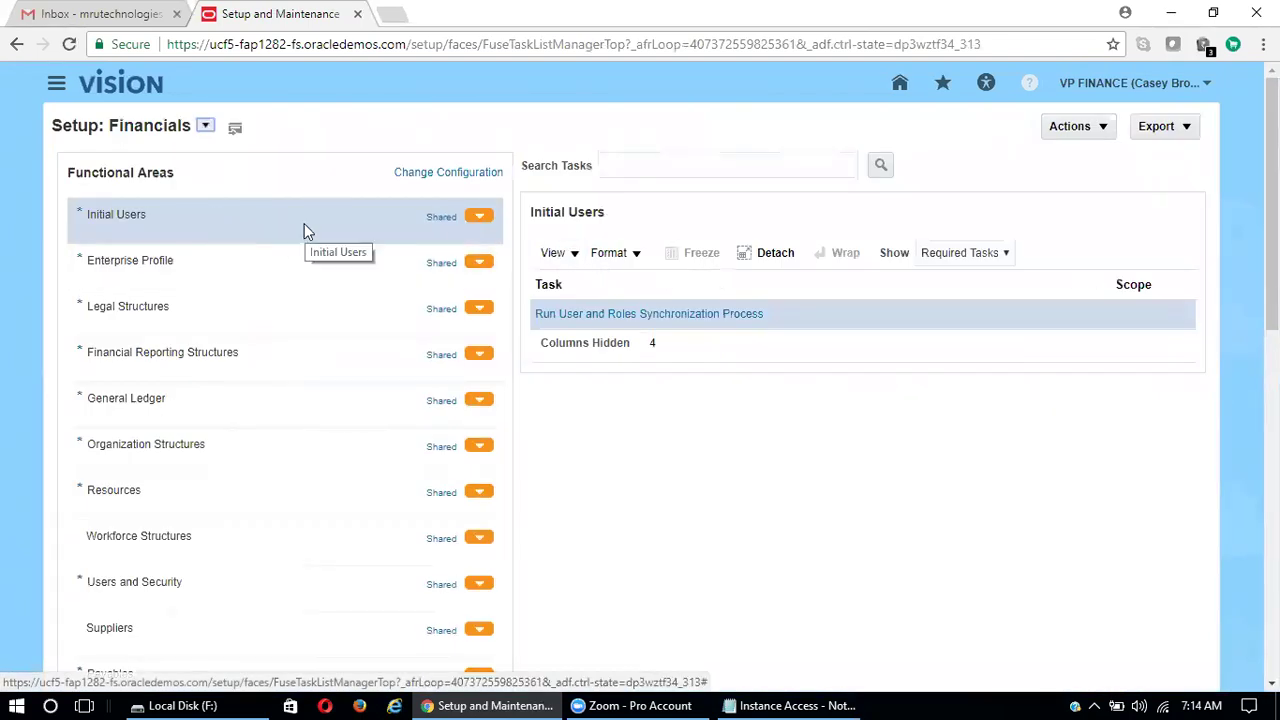
Step: Show all tasks for the Initial Users functional area and open Create Implementation Users
click(999, 255)
click(973, 270)
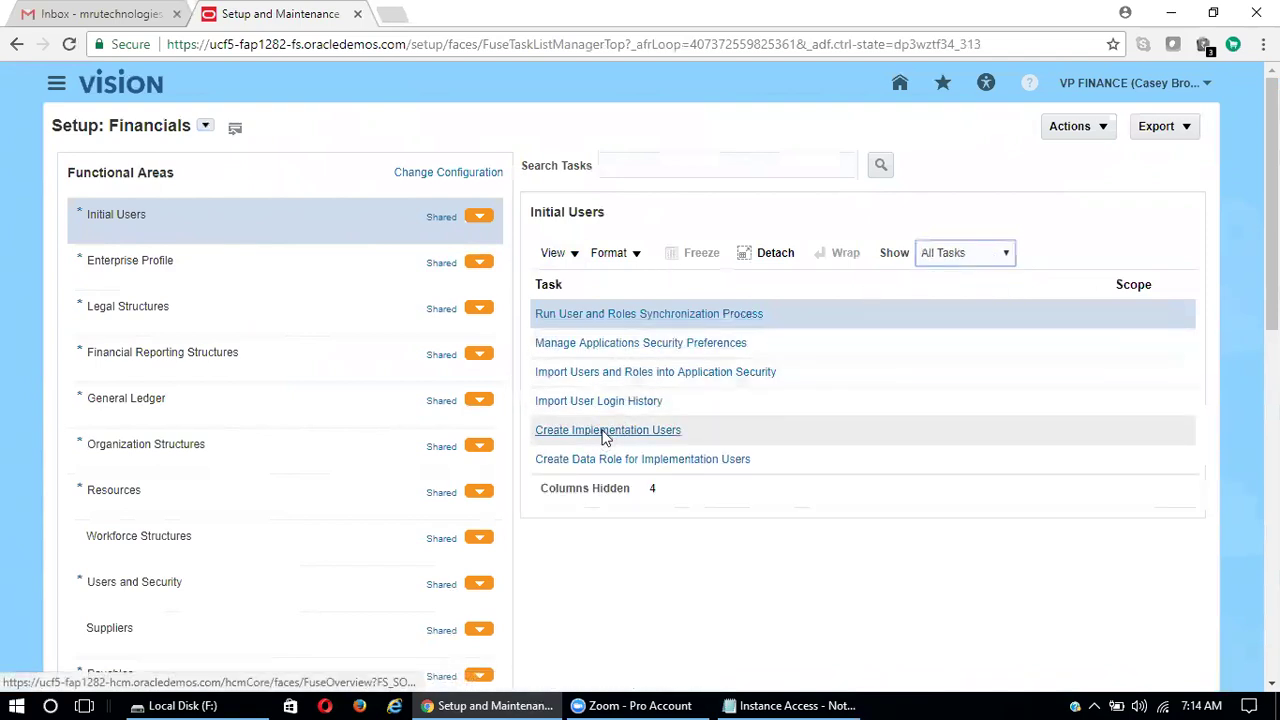
click(607, 432)
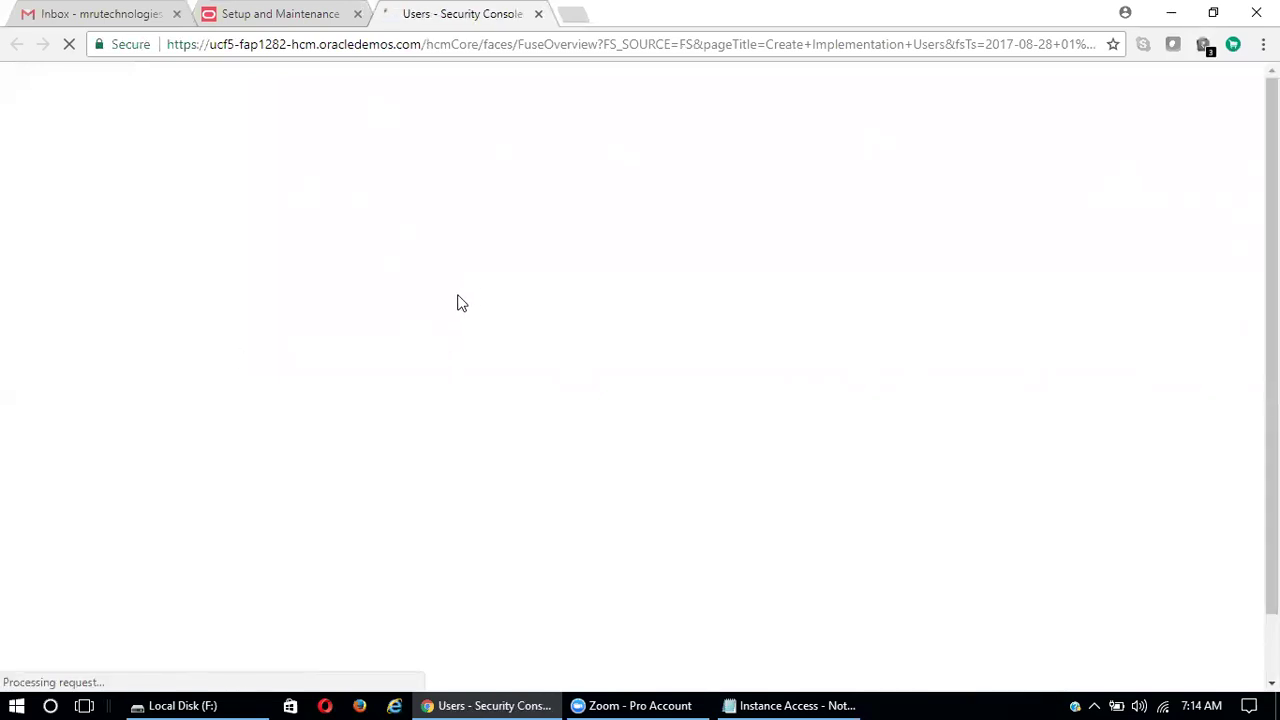
Step: Search the user accounts for SK_User1 and open that account for editing
click(380, 288)
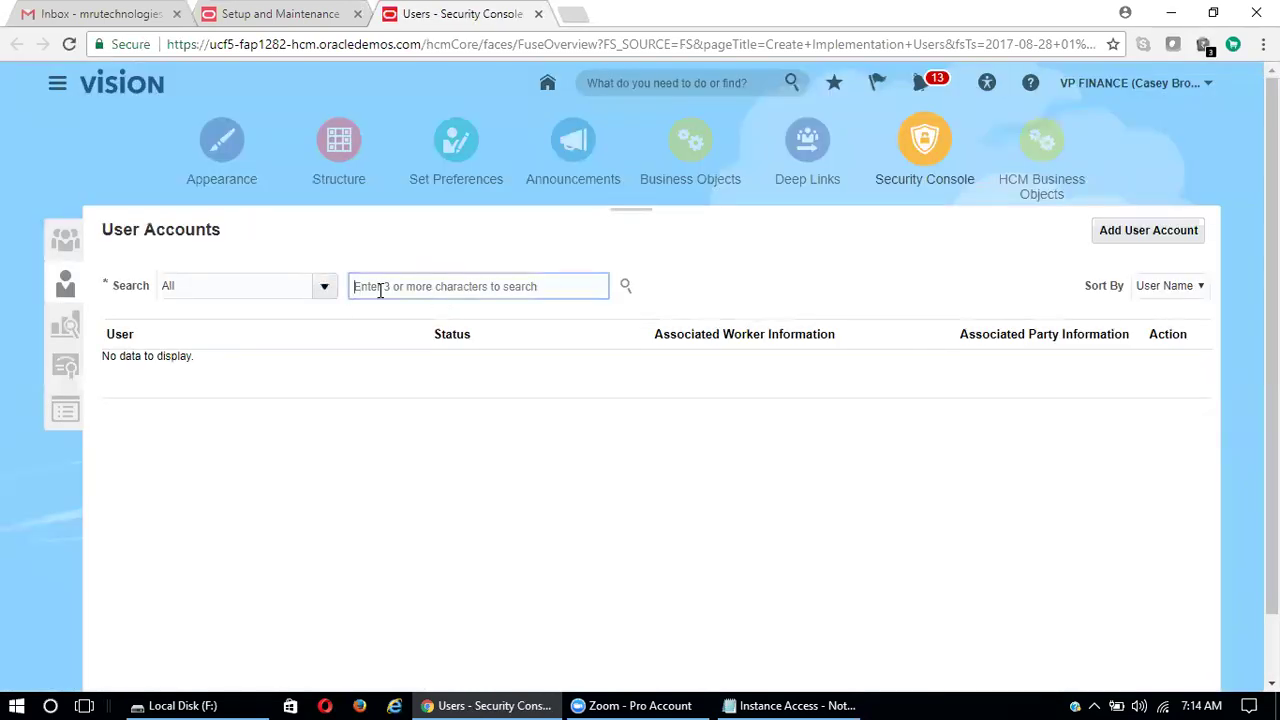
text(S)
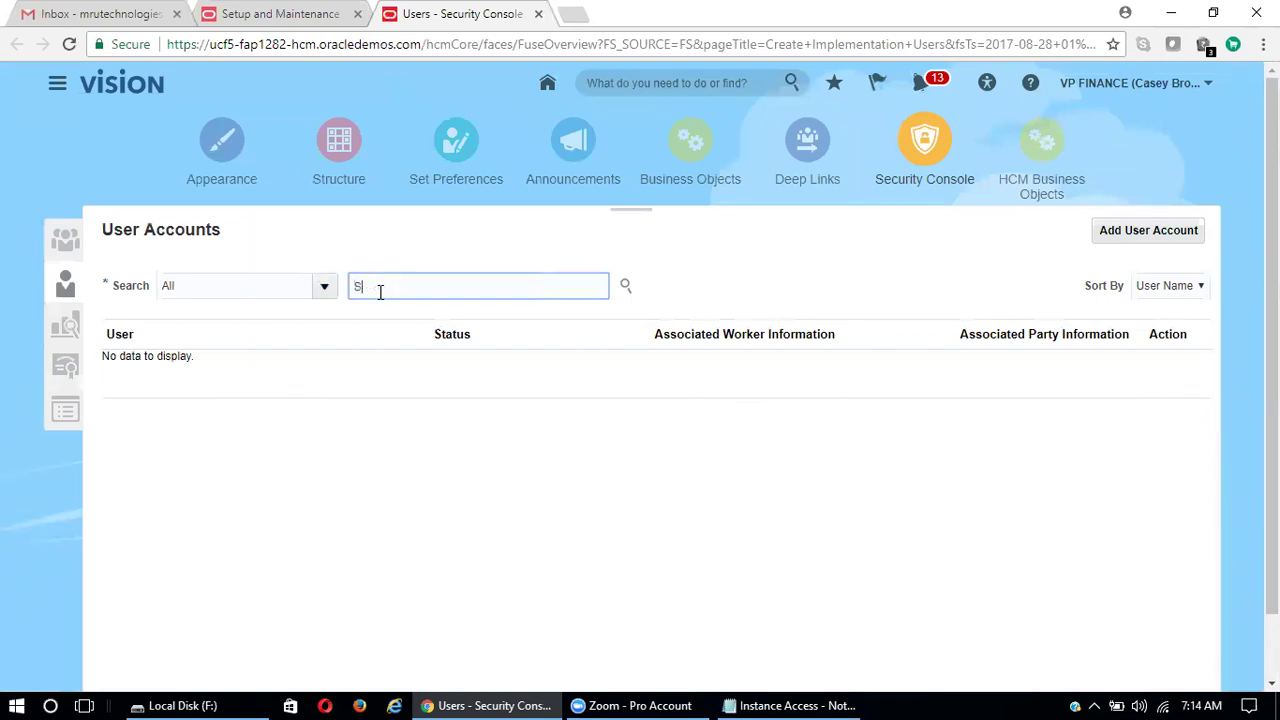
text(K_user1)
click(627, 288)
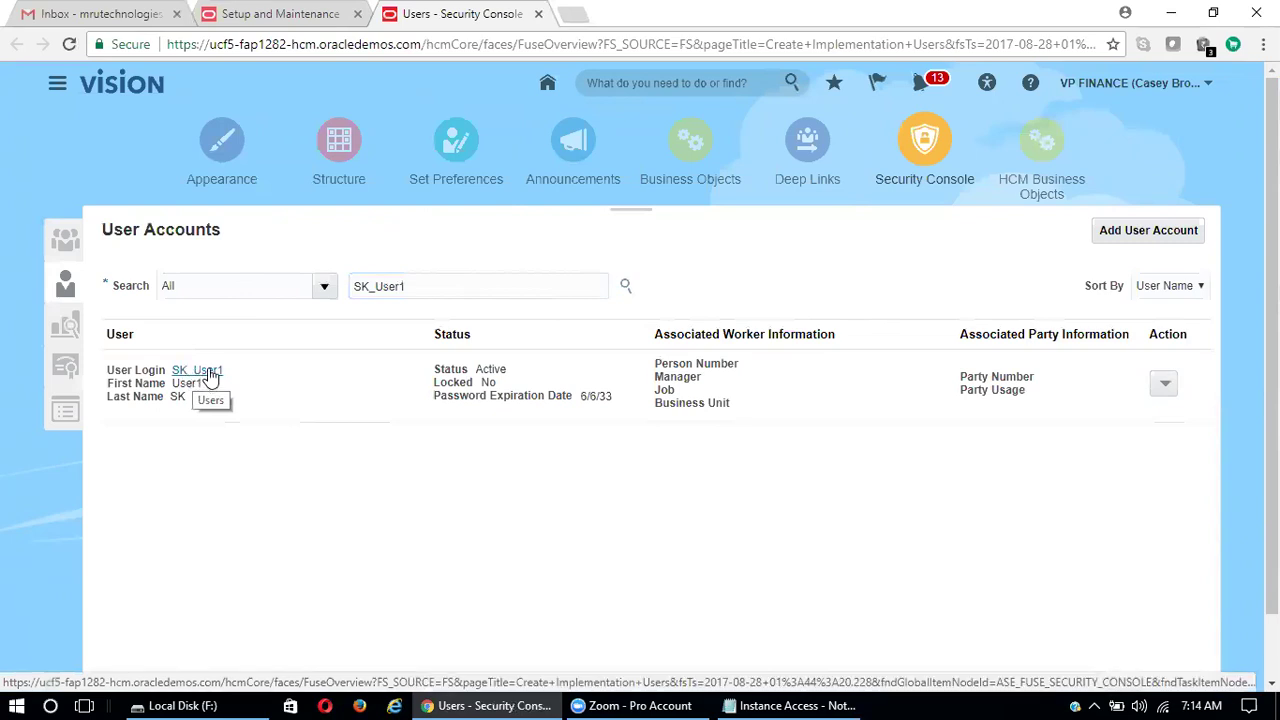
click(204, 371)
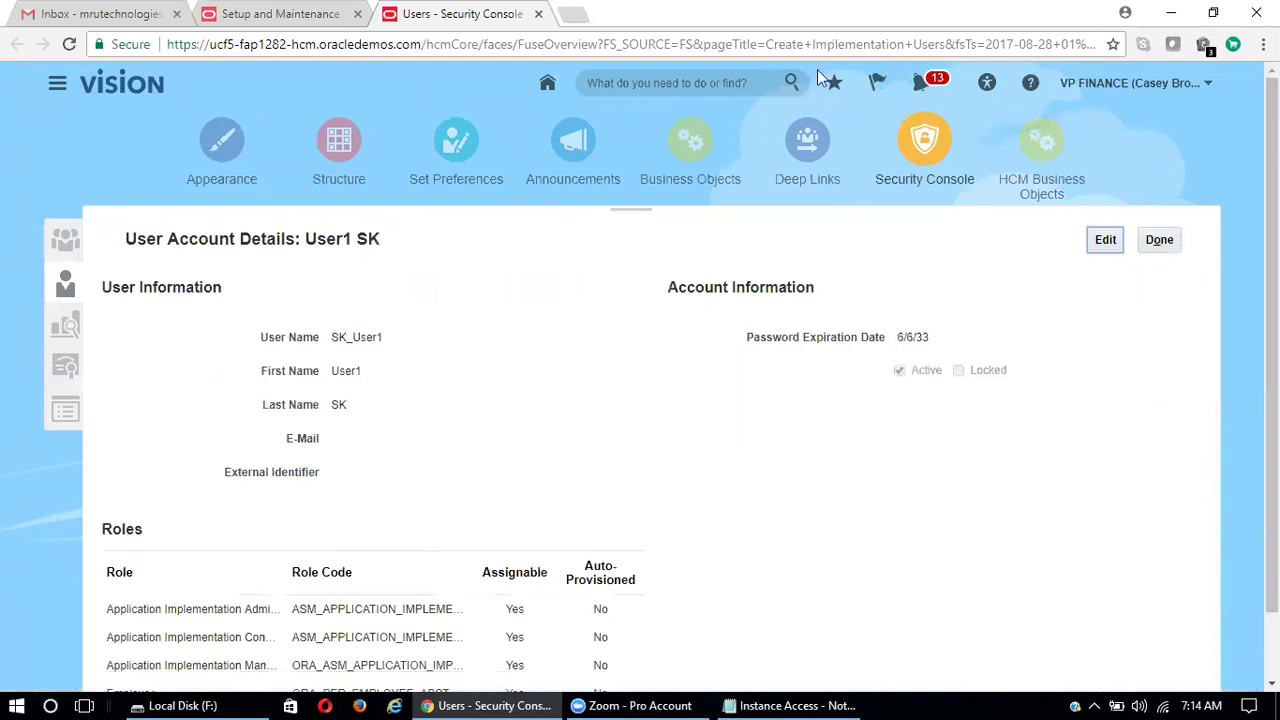
click(1105, 240)
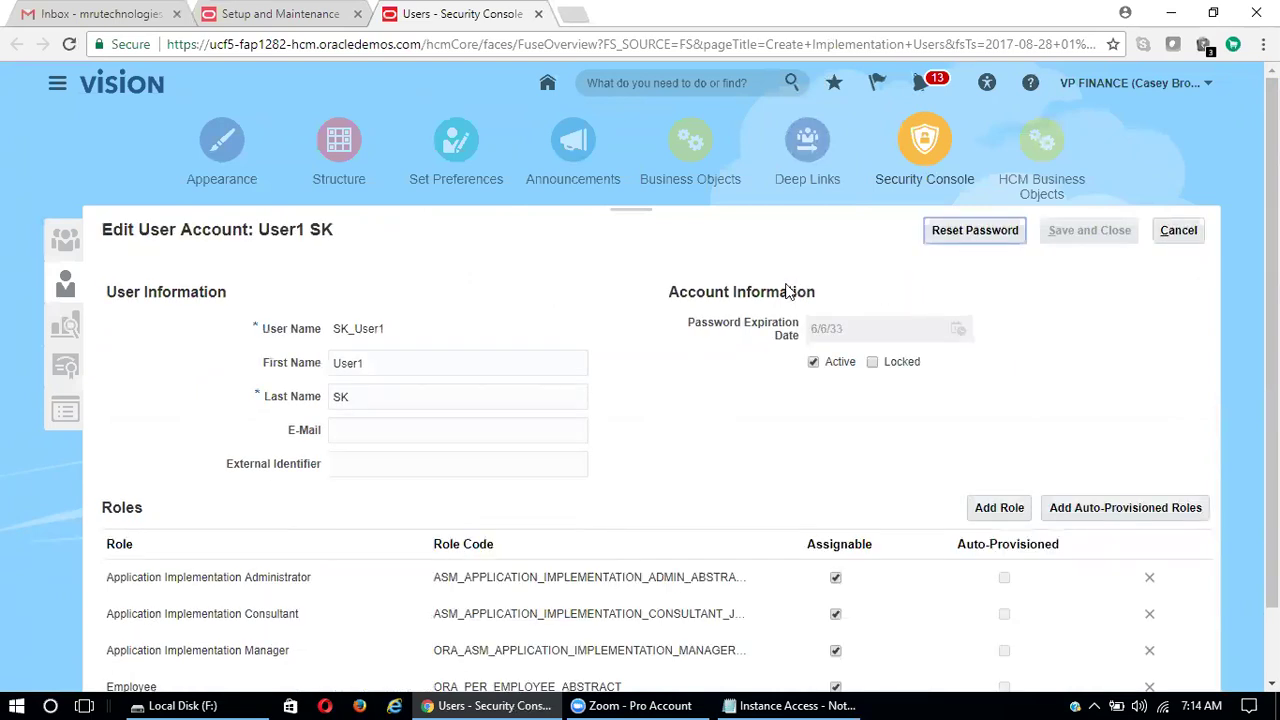
Step: Reset the SK_User1 password manually, entering and confirming the new password
click(979, 242)
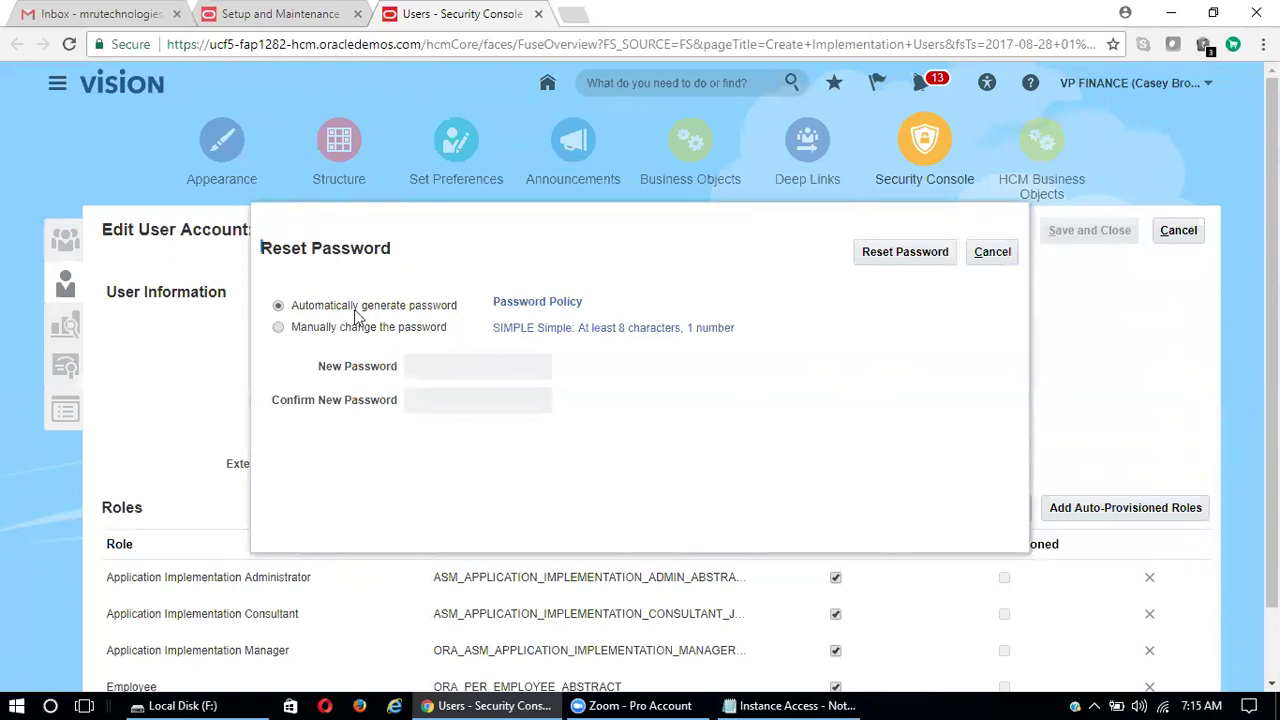
click(297, 336)
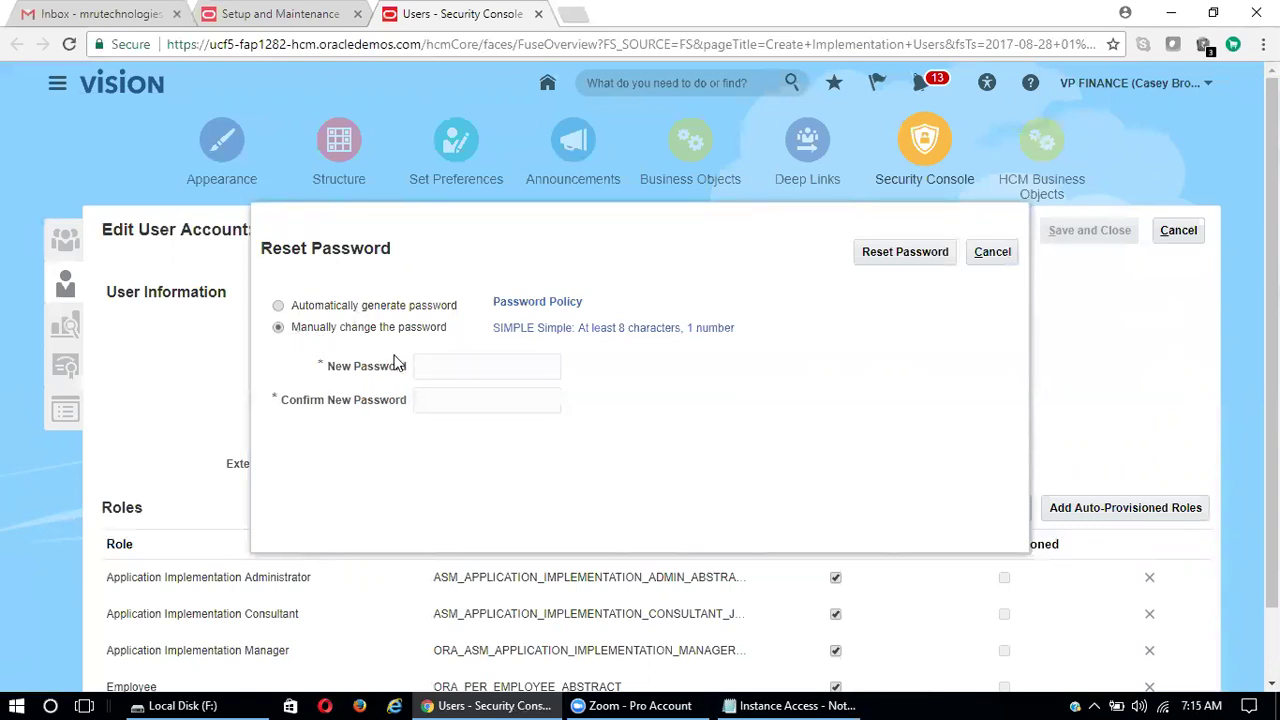
click(437, 365)
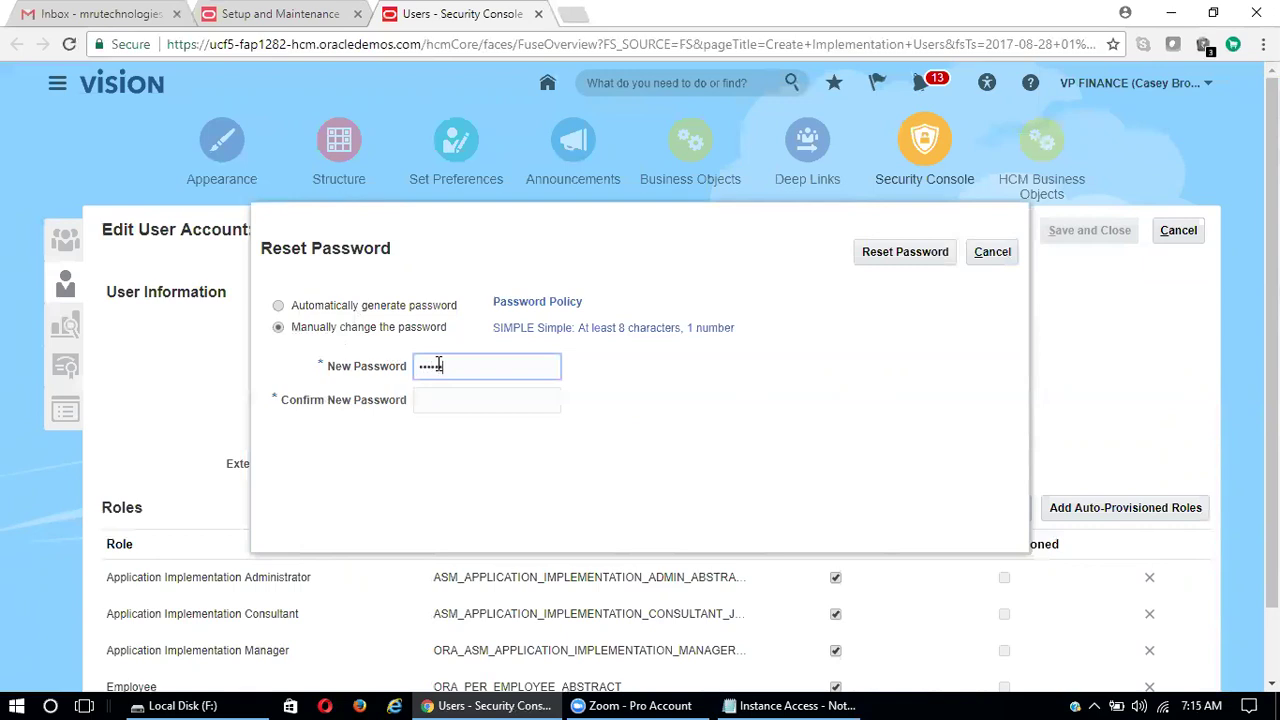
key(Tab)
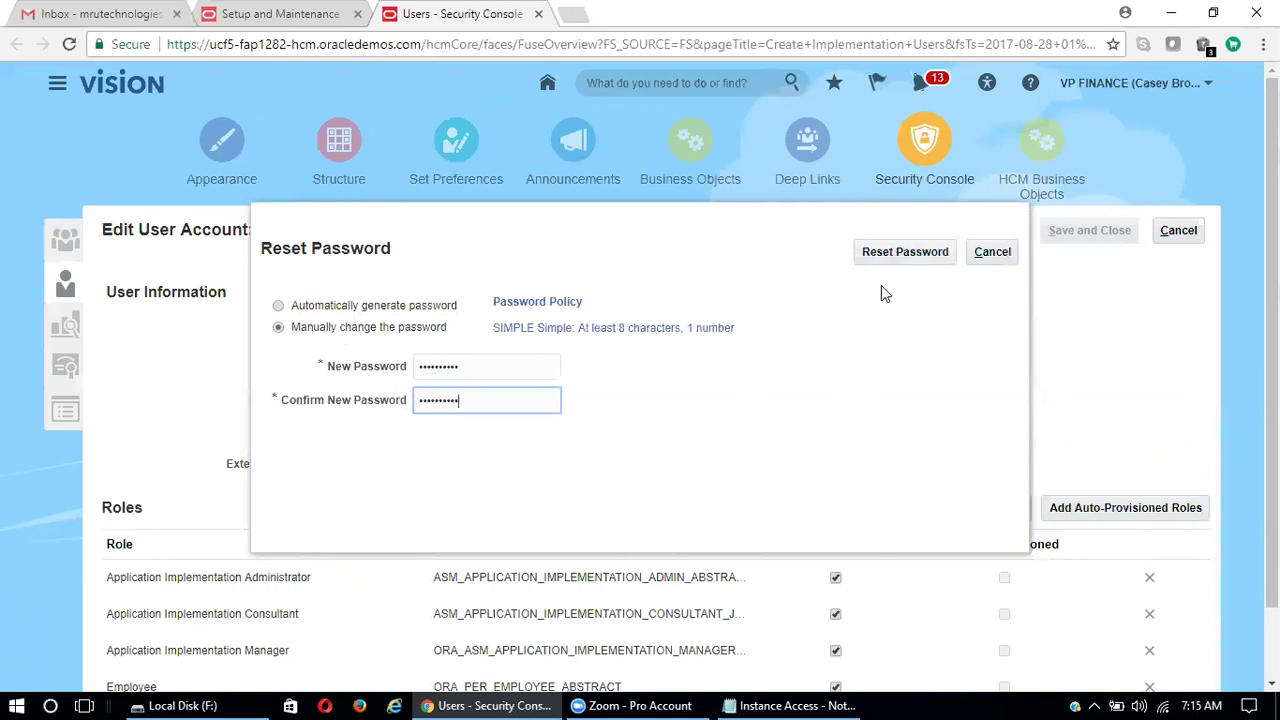
click(881, 255)
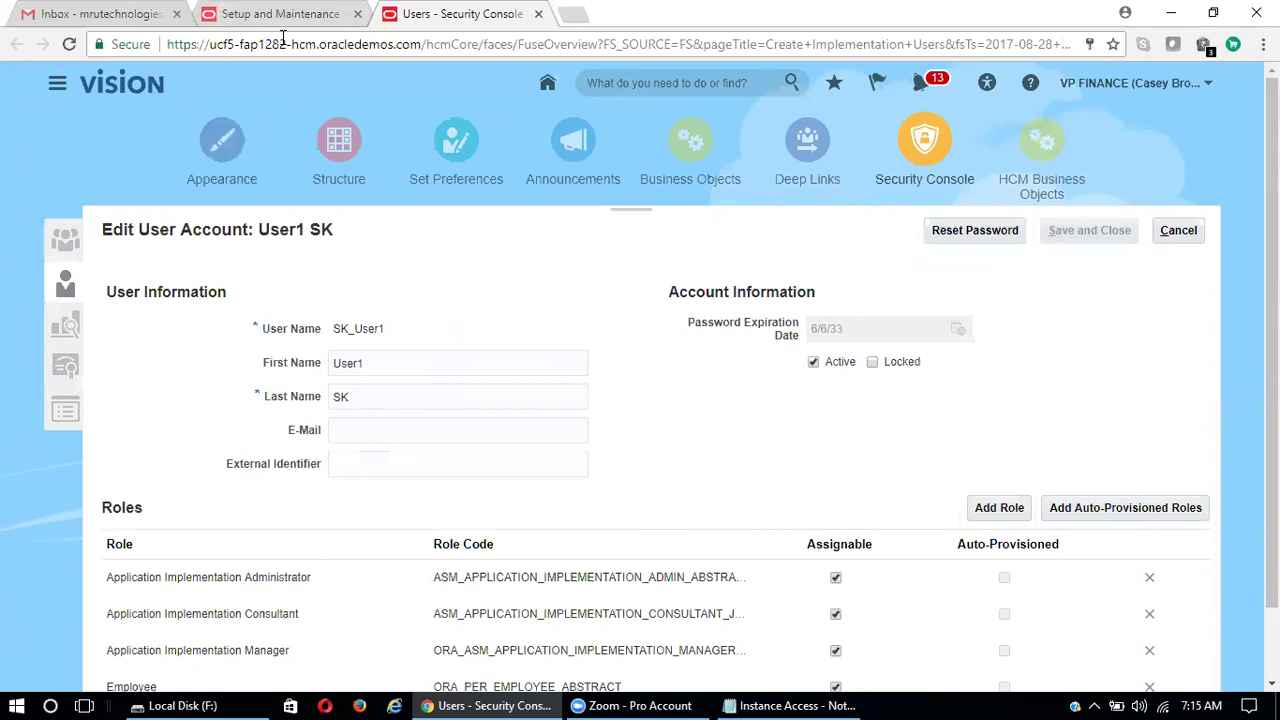
Step: Close the Security Console page and sign out of the VP Finance session, confirming the single sign-off
click(538, 13)
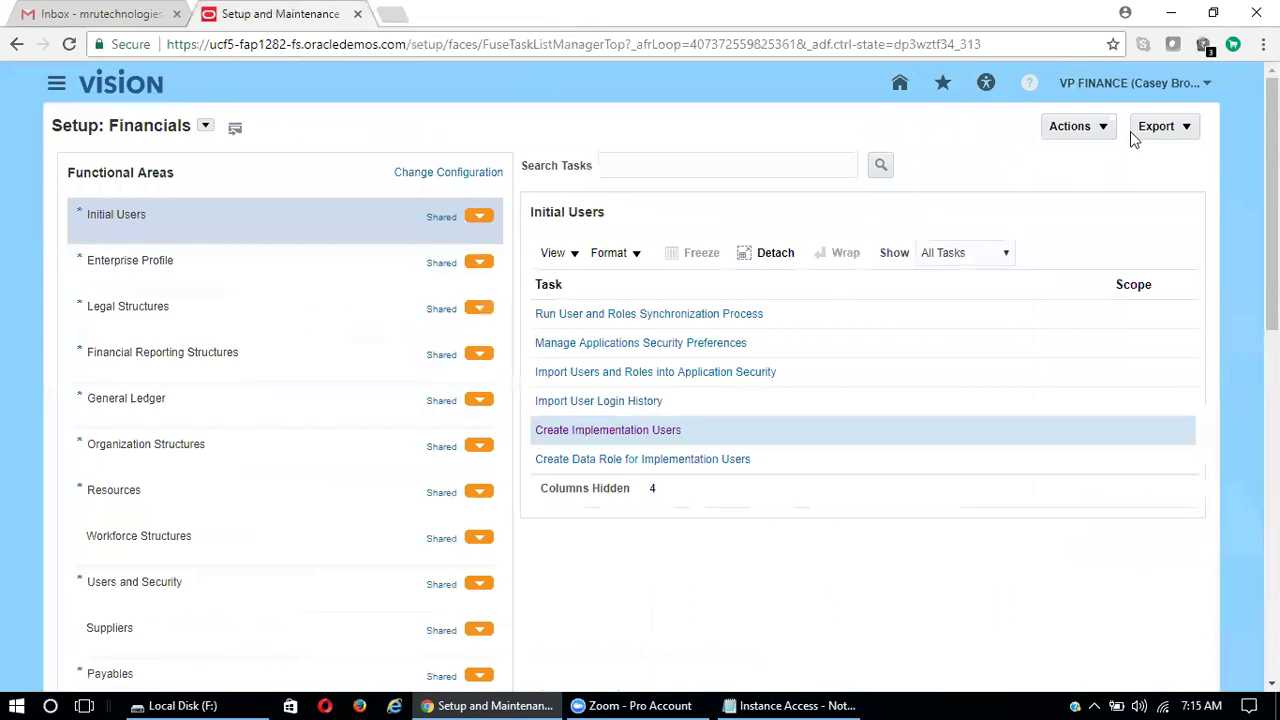
click(1200, 83)
click(1178, 116)
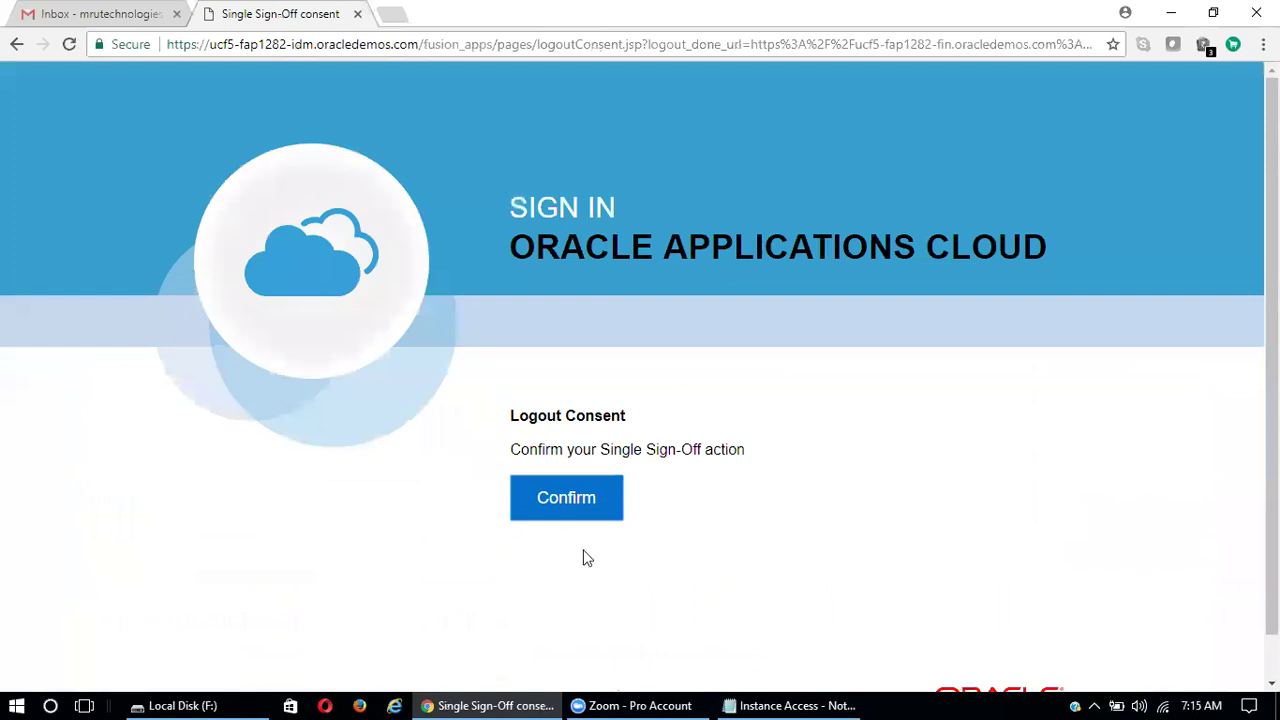
click(590, 510)
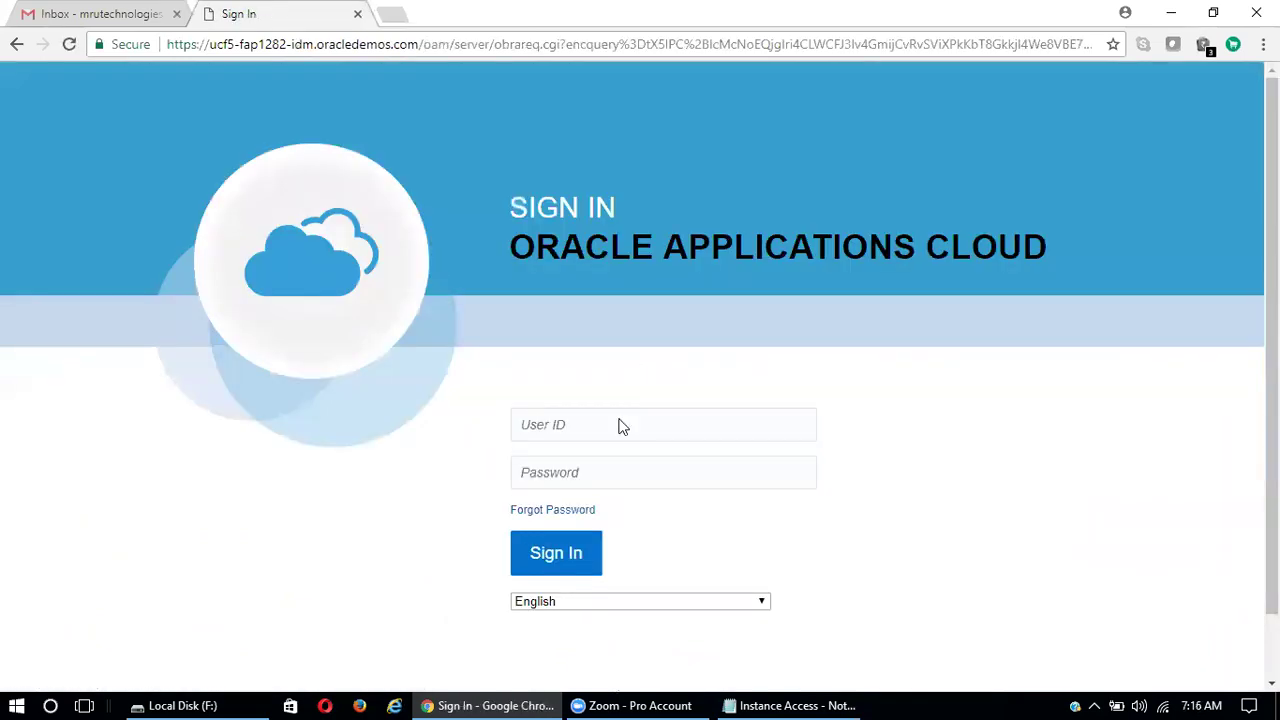
Step: Sign in as SK_User1 with the account password
click(605, 434)
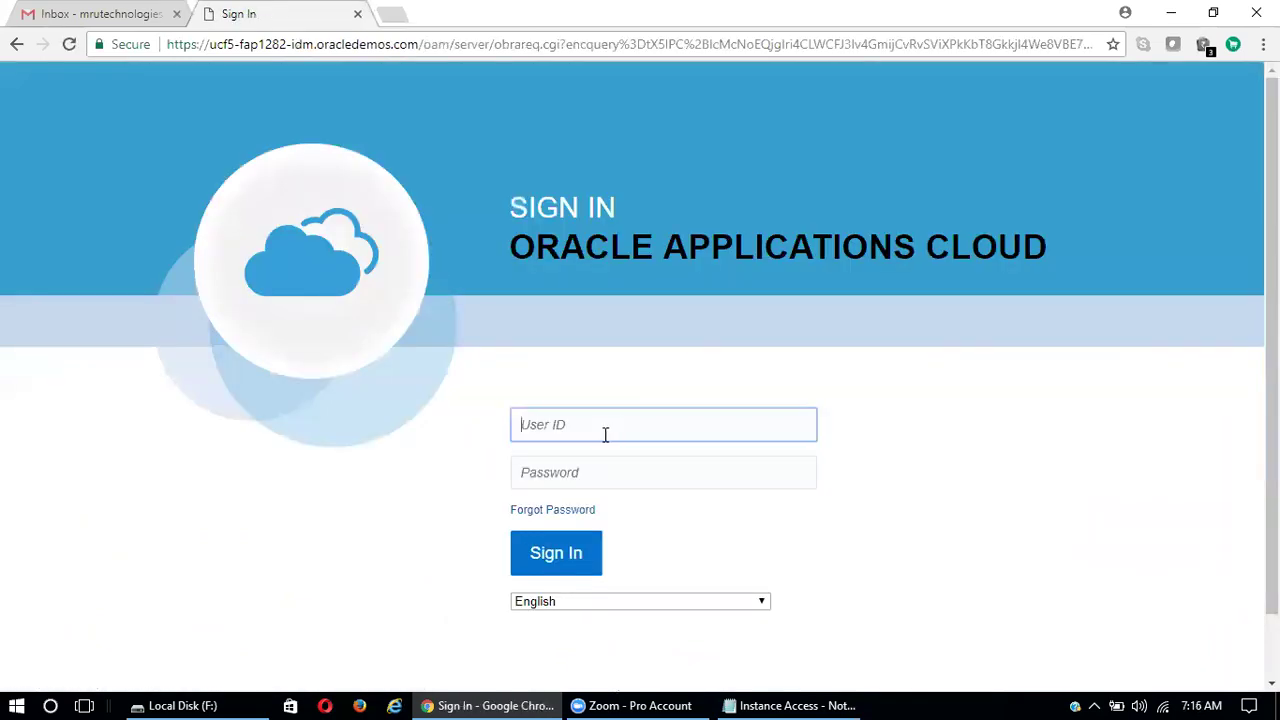
text(SK)
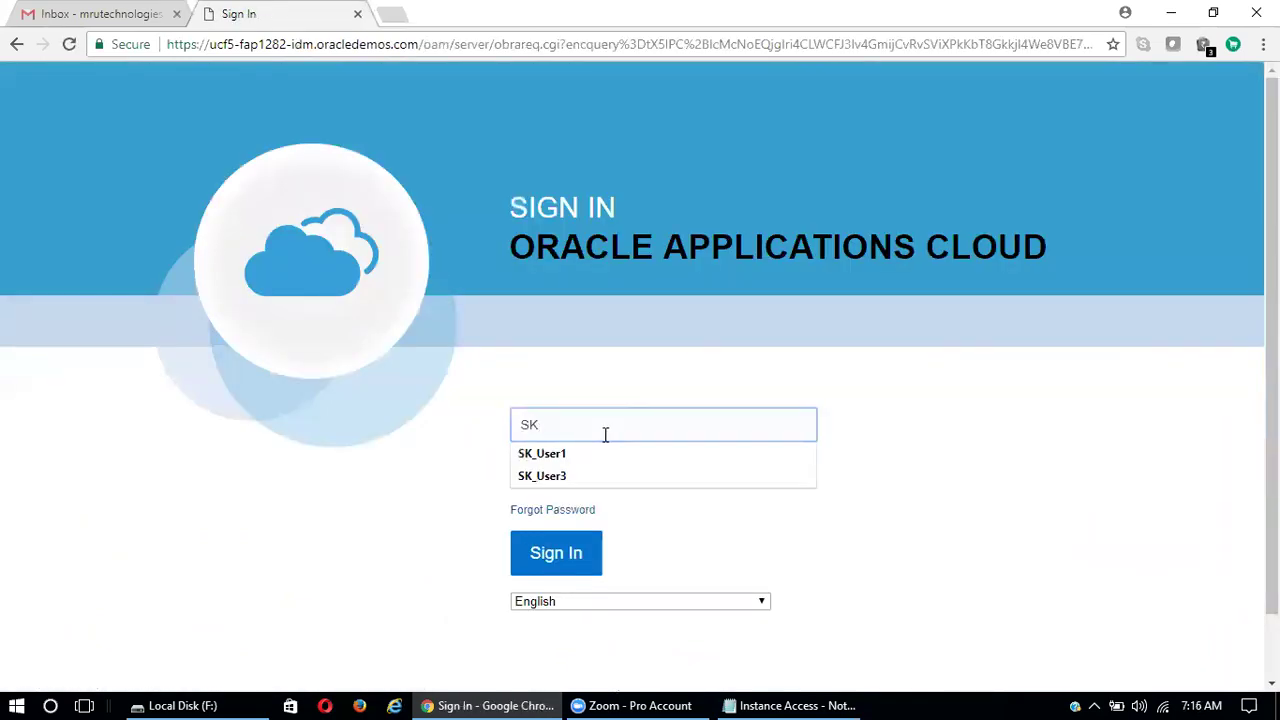
key(Down)
key(Tab)
text(**********)
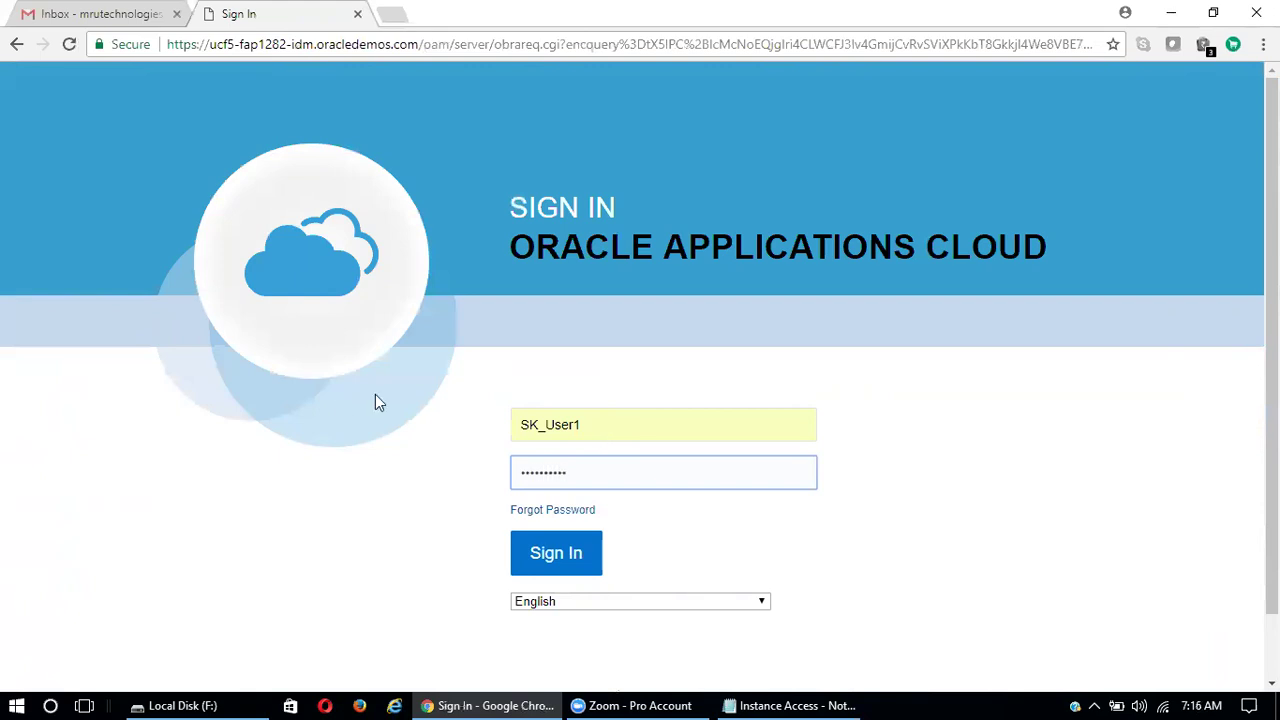
click(578, 558)
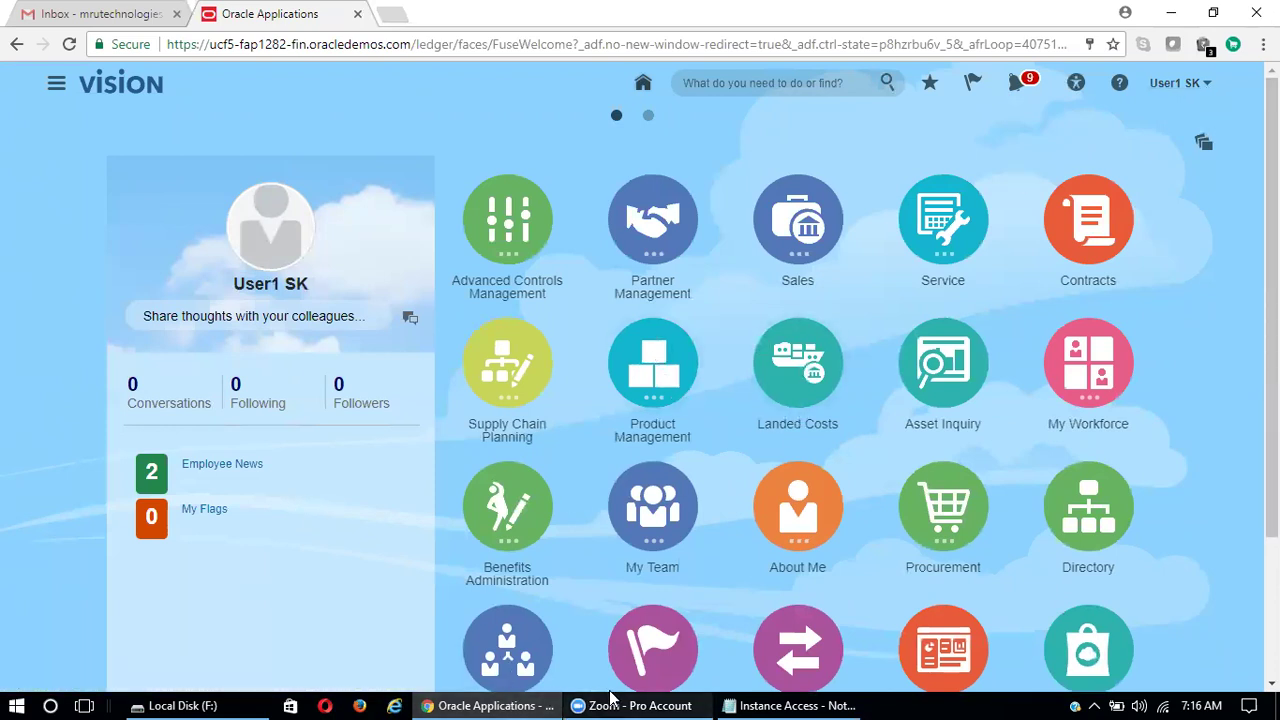
Step: Open the Fusion Enterprise Structure document from the 12-Aug-2017 folder, and close the folder window and the Instance Access note
click(176, 700)
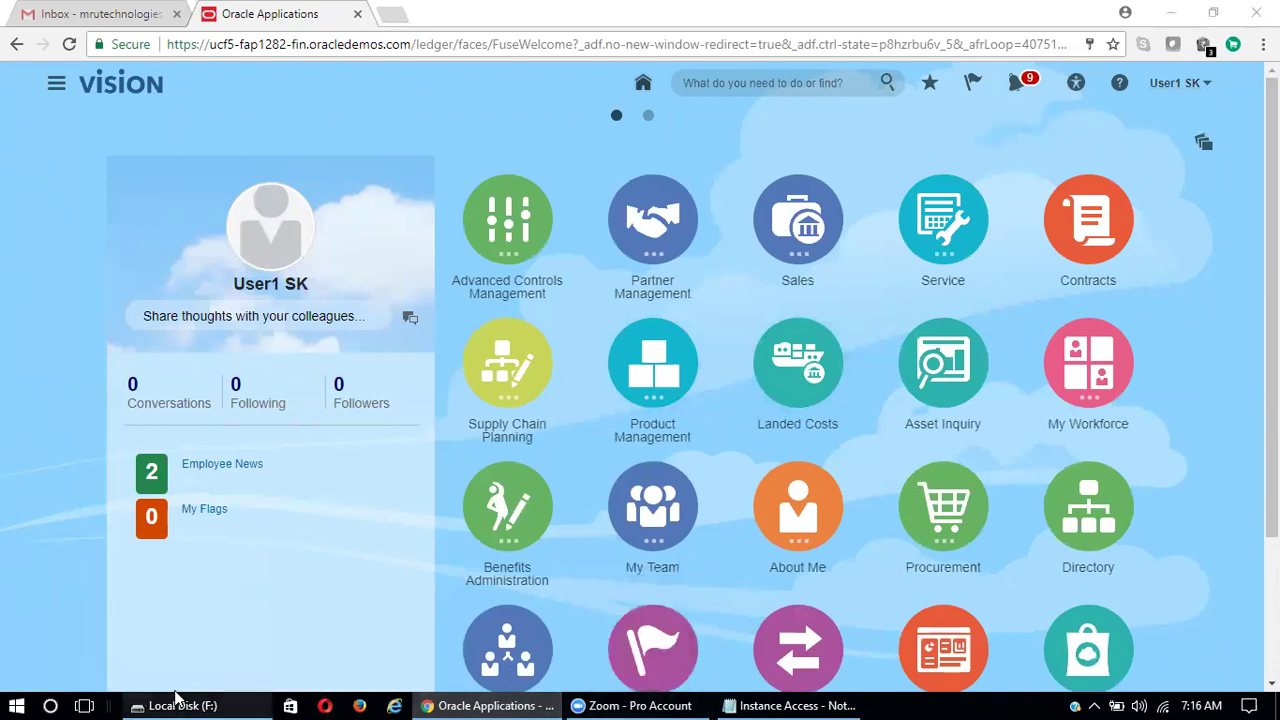
click(92, 284)
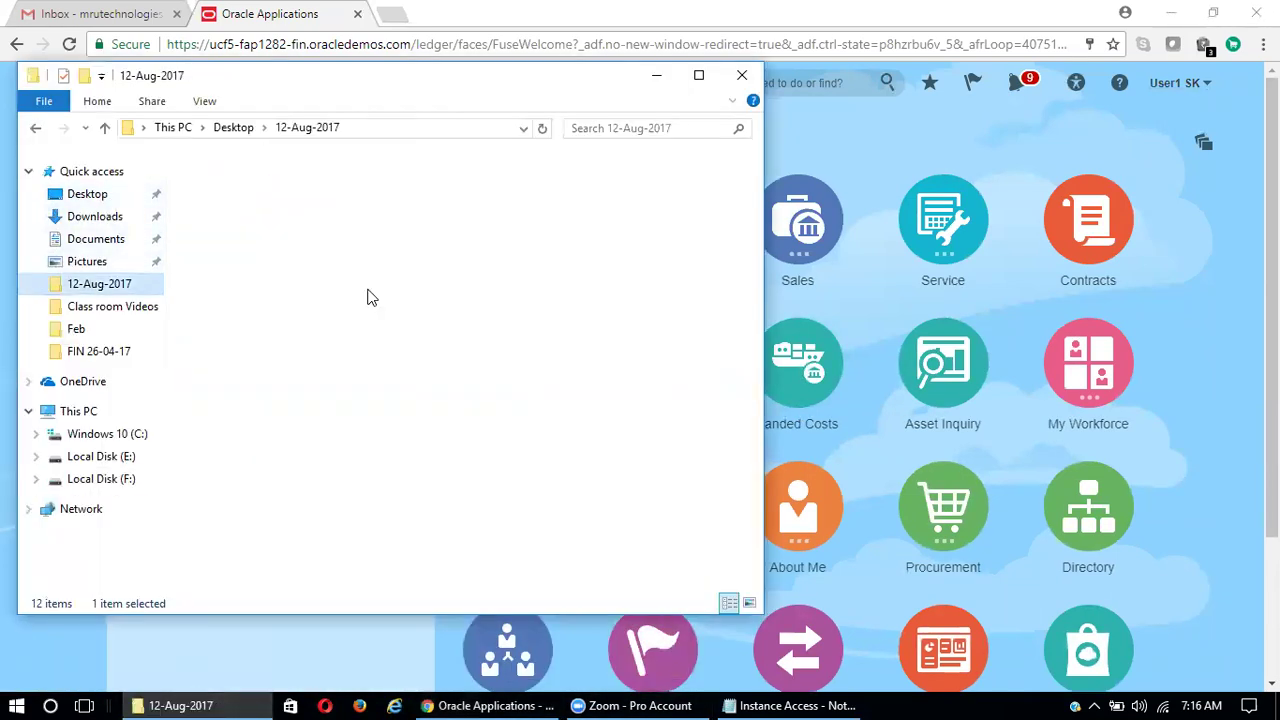
double_click(479, 244)
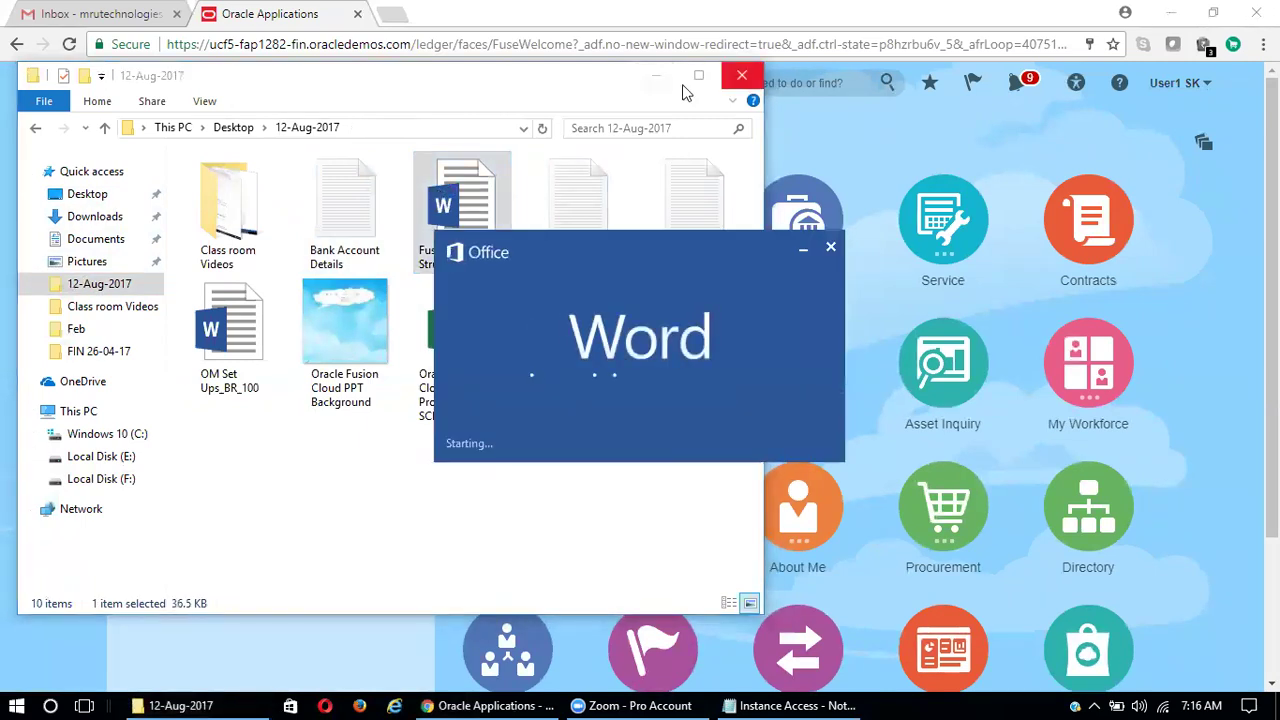
click(741, 75)
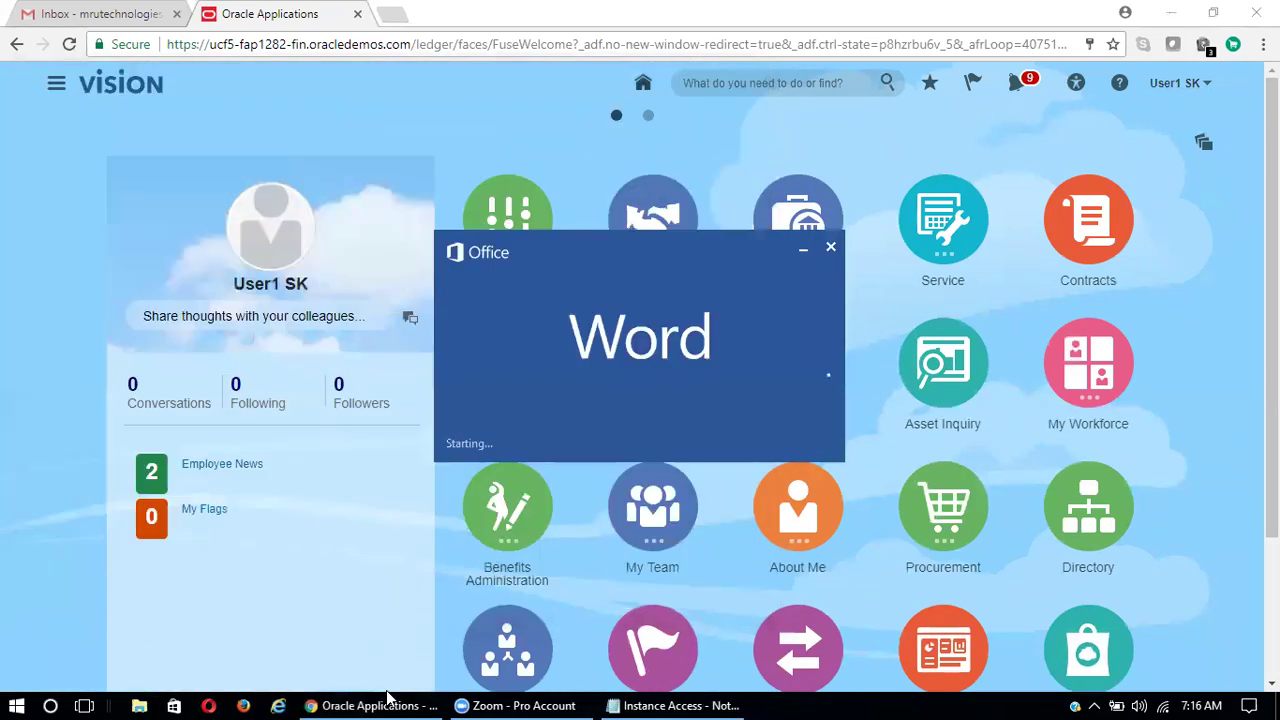
click(685, 705)
click(876, 289)
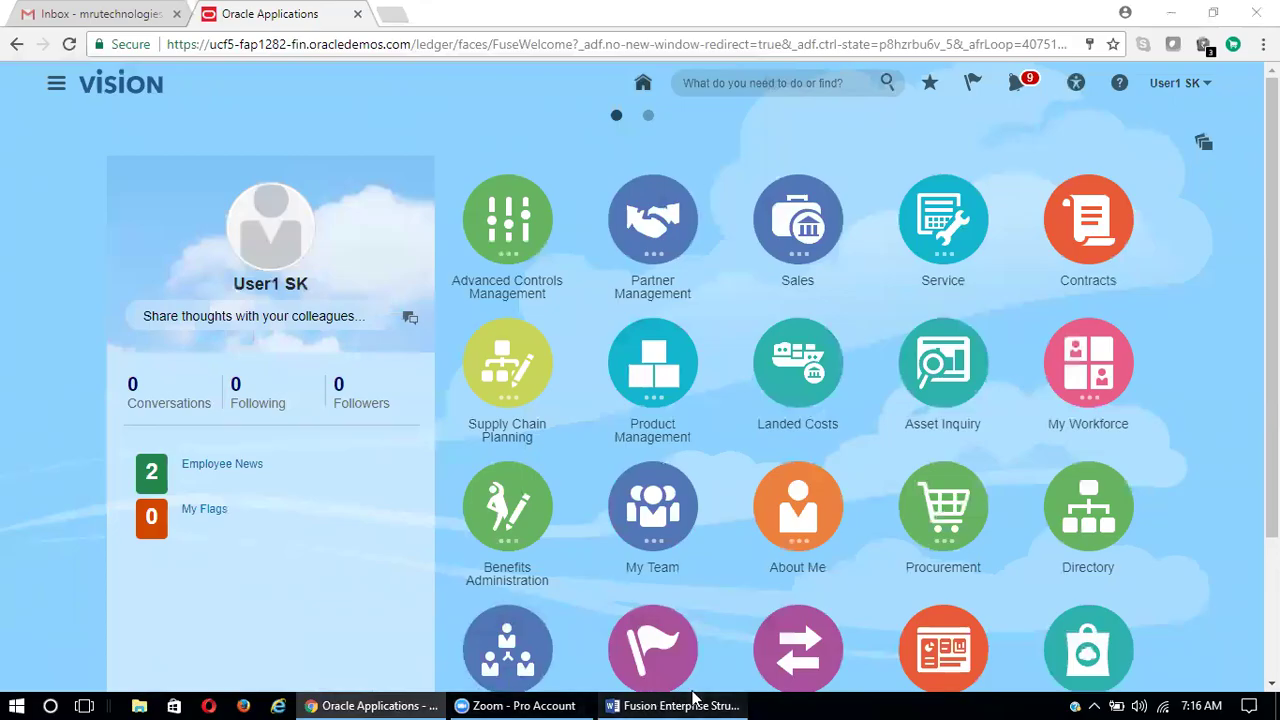
Step: Switch to the Fusion Enterprise Structure document in Word and review its structure list, implementation prerequisites and inventory organization diagram
click(738, 703)
scroll(746, 431, down, 3)
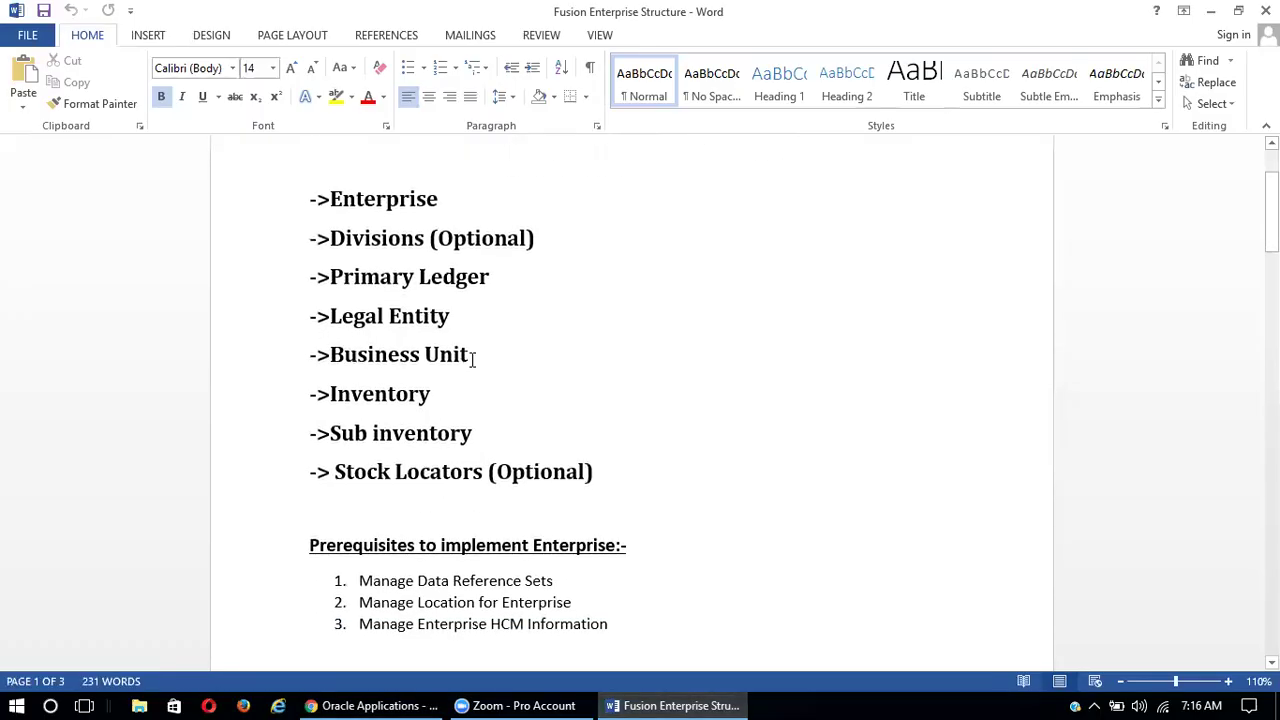
scroll(755, 393, down, 12)
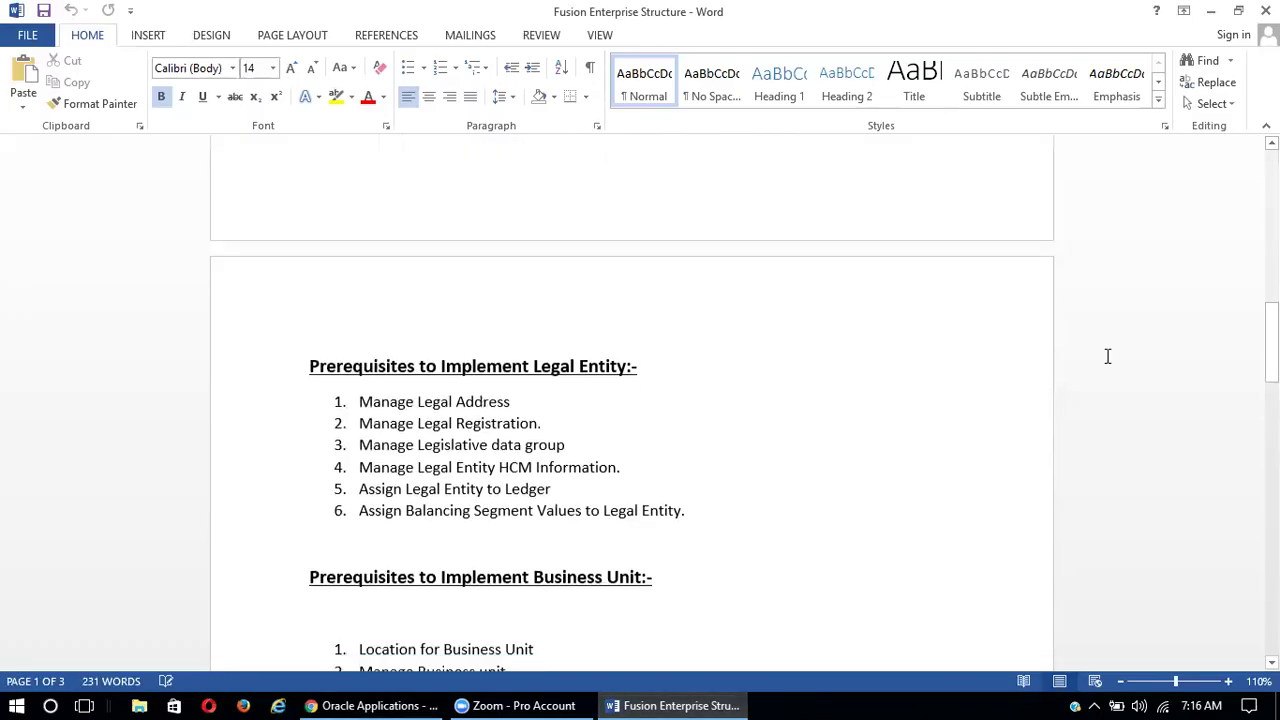
scroll(936, 395, down, 15)
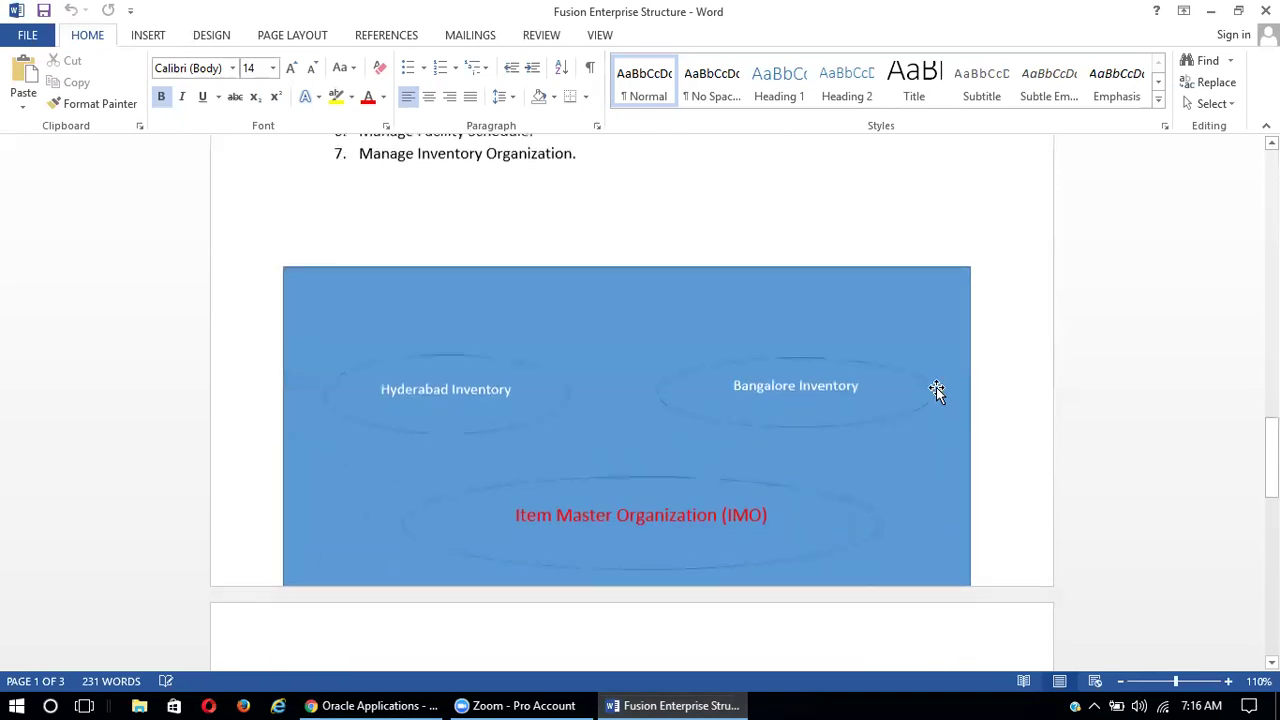
Step: Review the Item Master Organization diagram and the D Mart Super Market Business Operations diagram in the document
scroll(946, 398, down, 3)
scroll(948, 398, up, 8)
scroll(948, 398, up, 4)
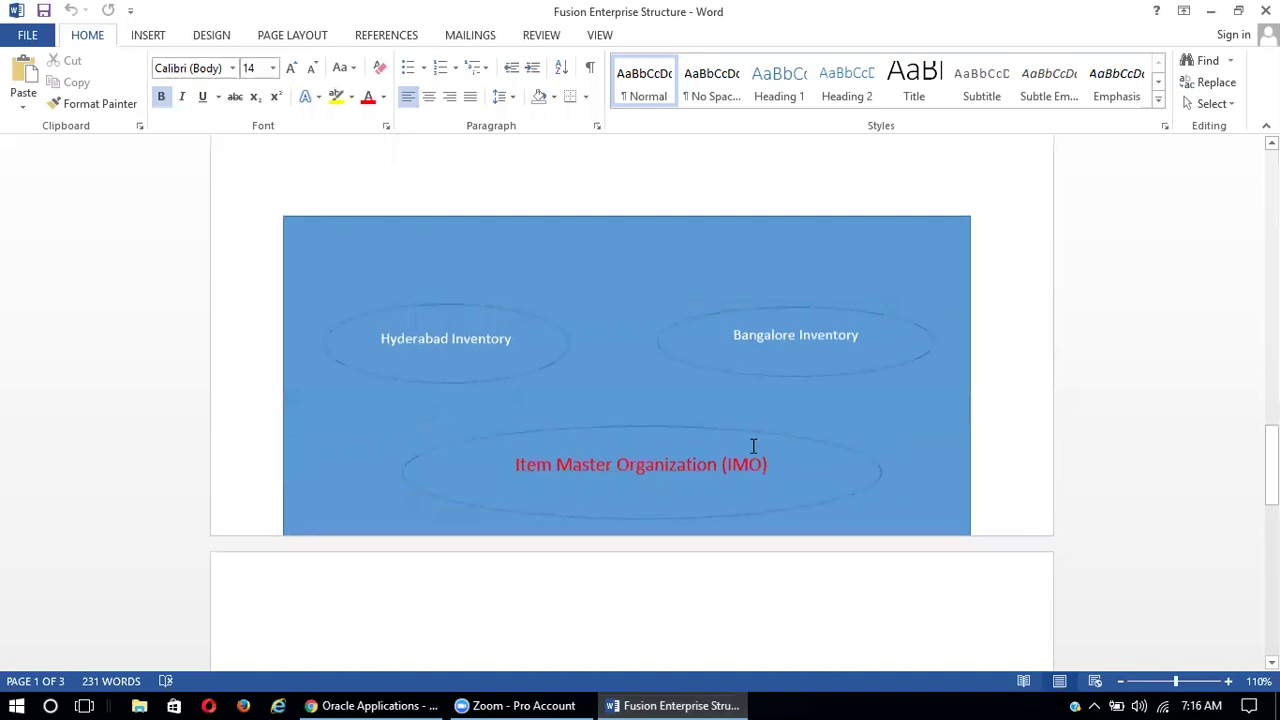
scroll(1071, 434, down, 9)
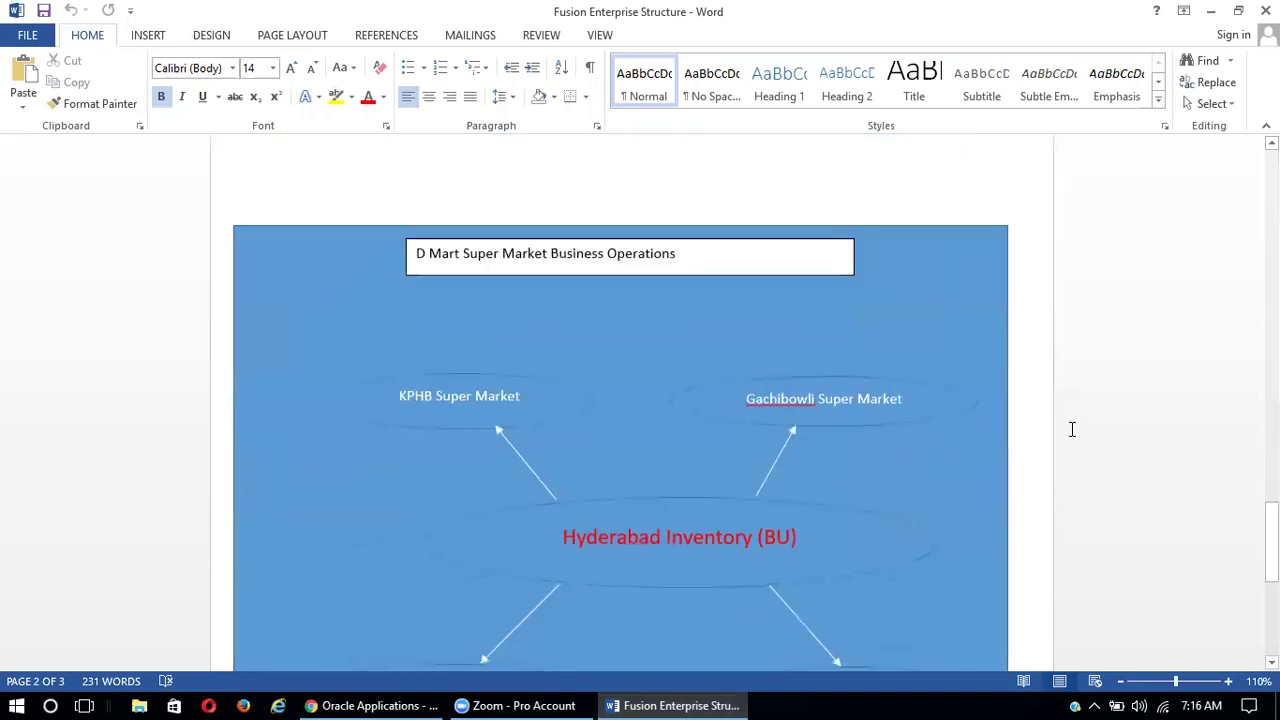
scroll(685, 533, down, 3)
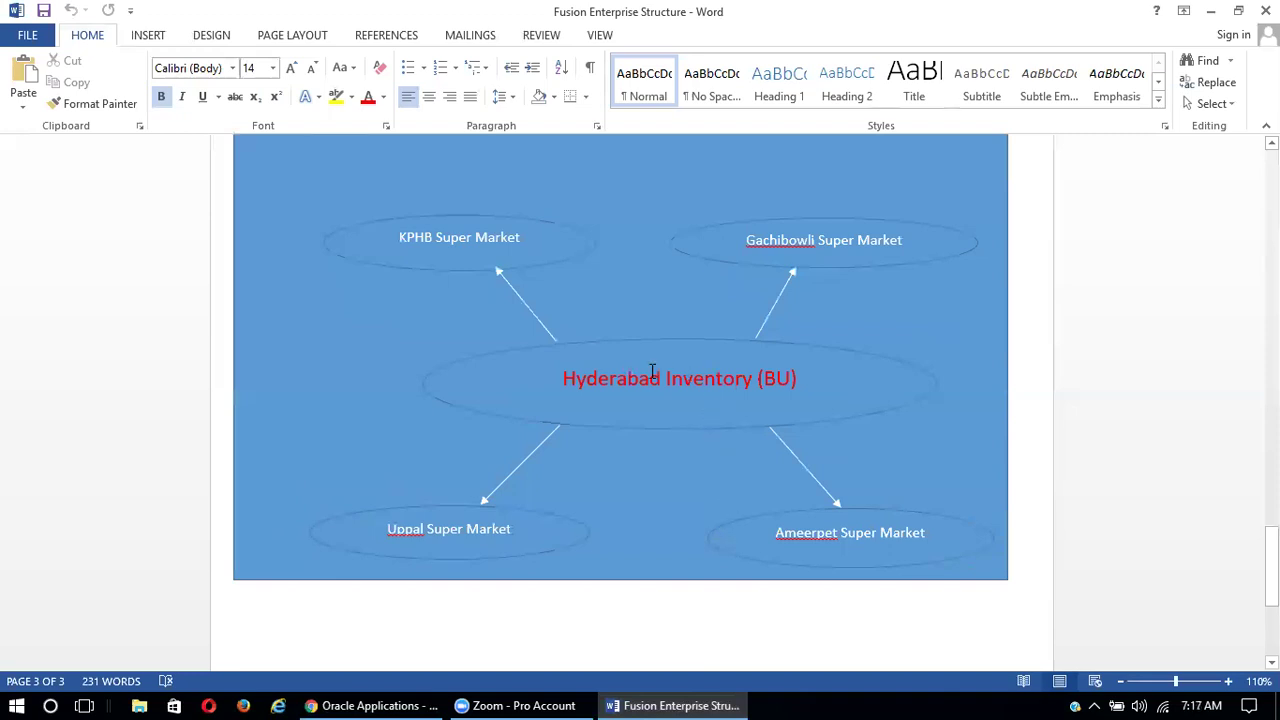
drag(1272, 567, 1272, 618)
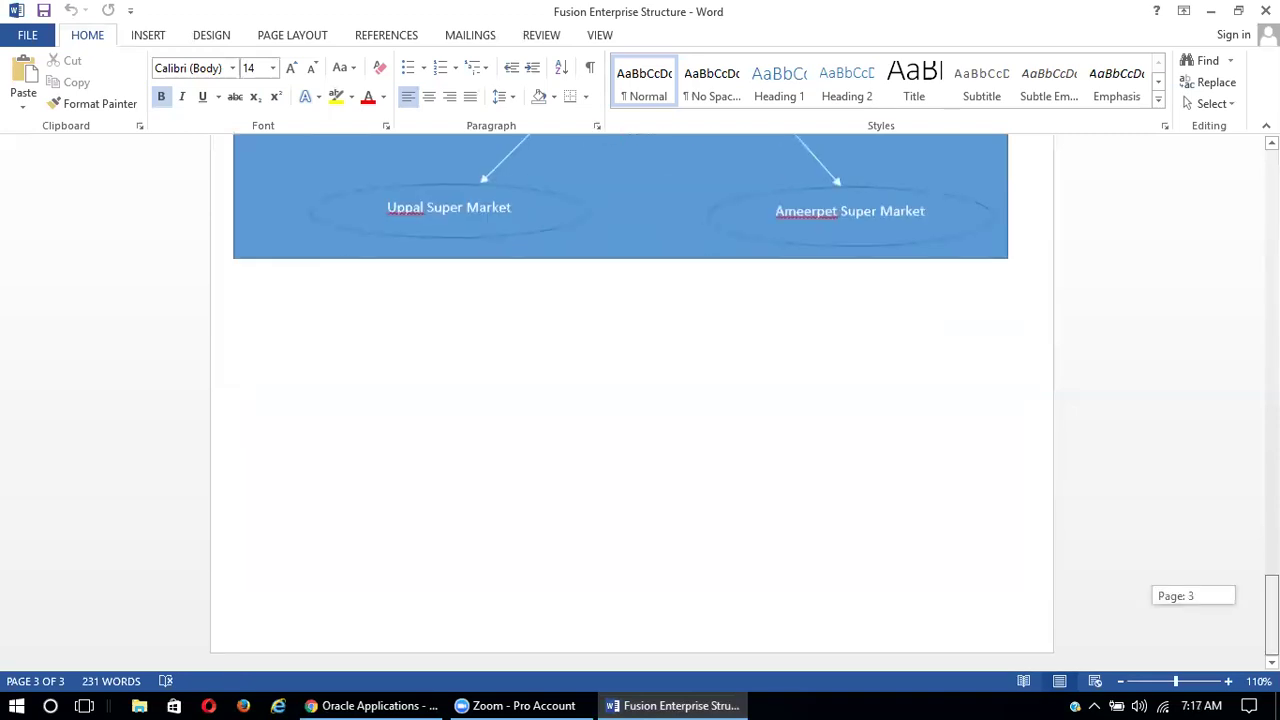
scroll(1027, 242, up, 5)
right_click(1027, 242)
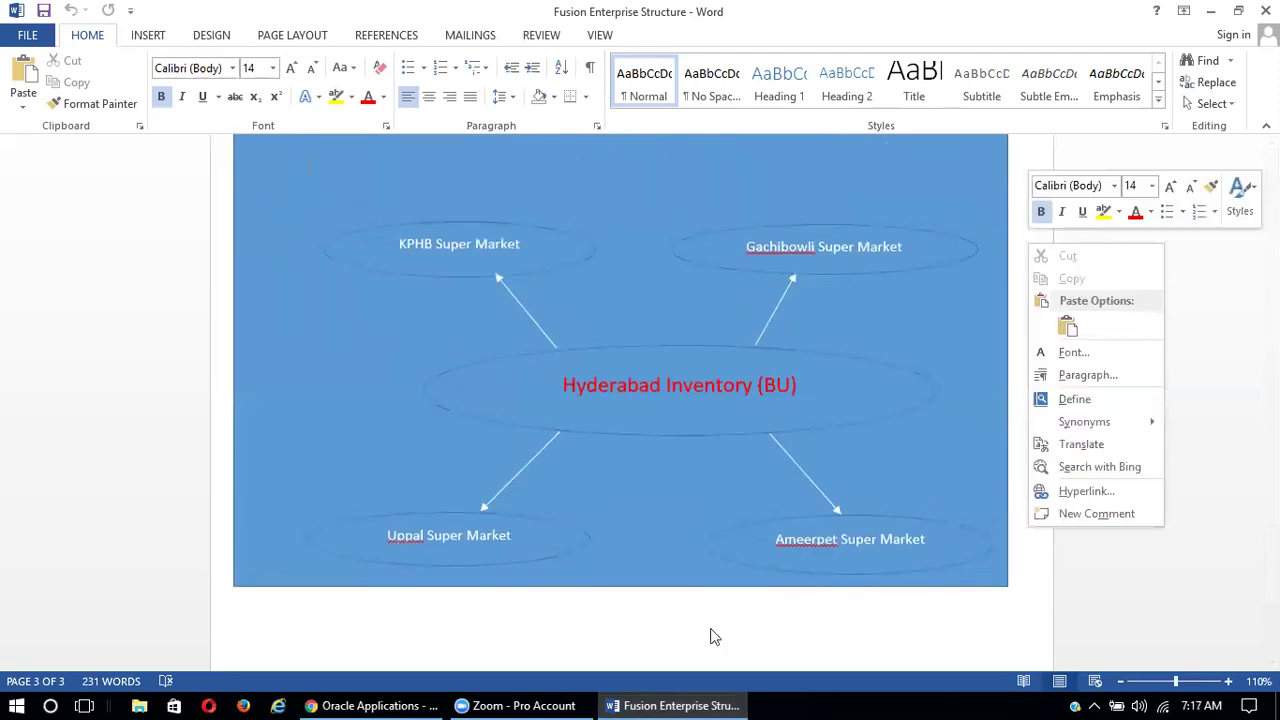
right_click(524, 630)
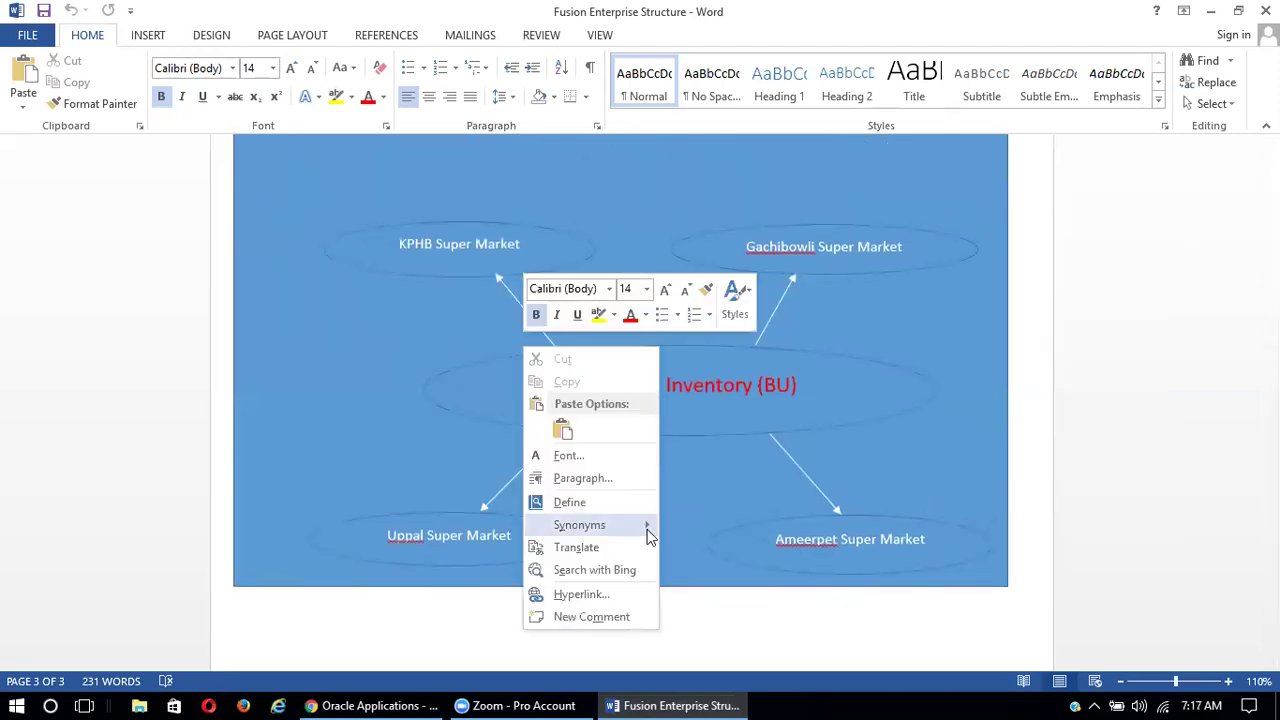
click(605, 480)
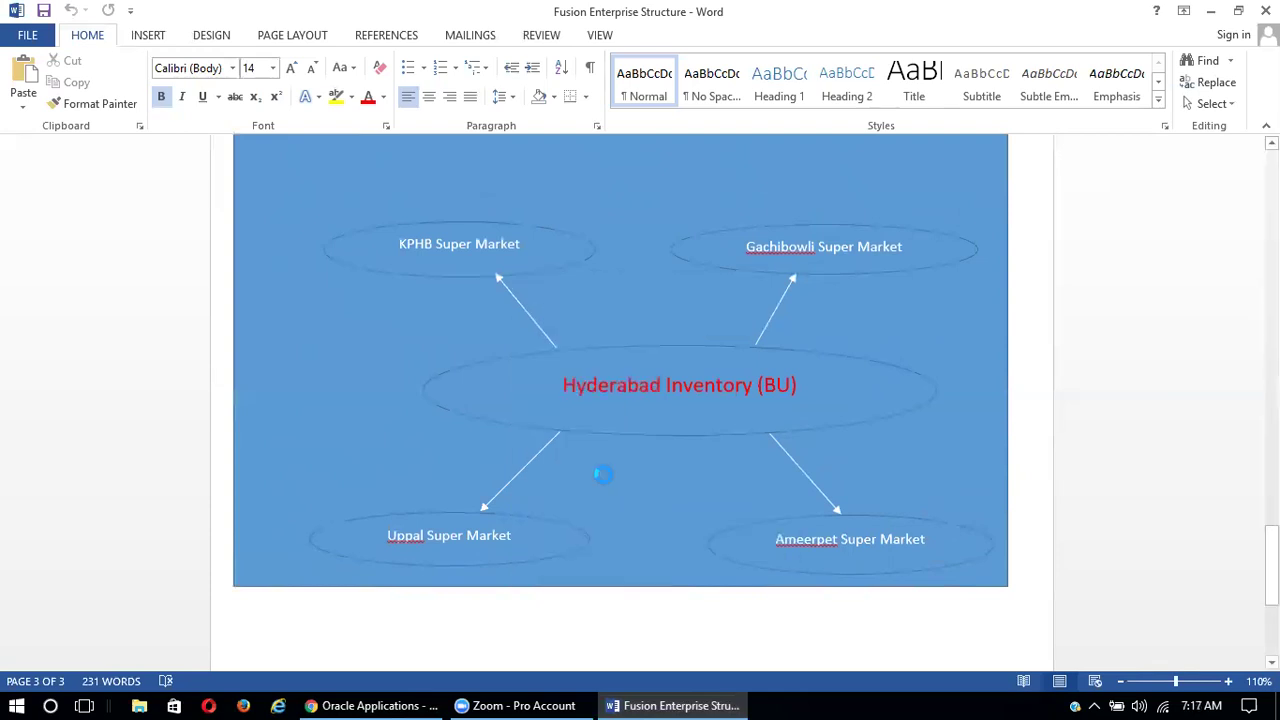
click(710, 570)
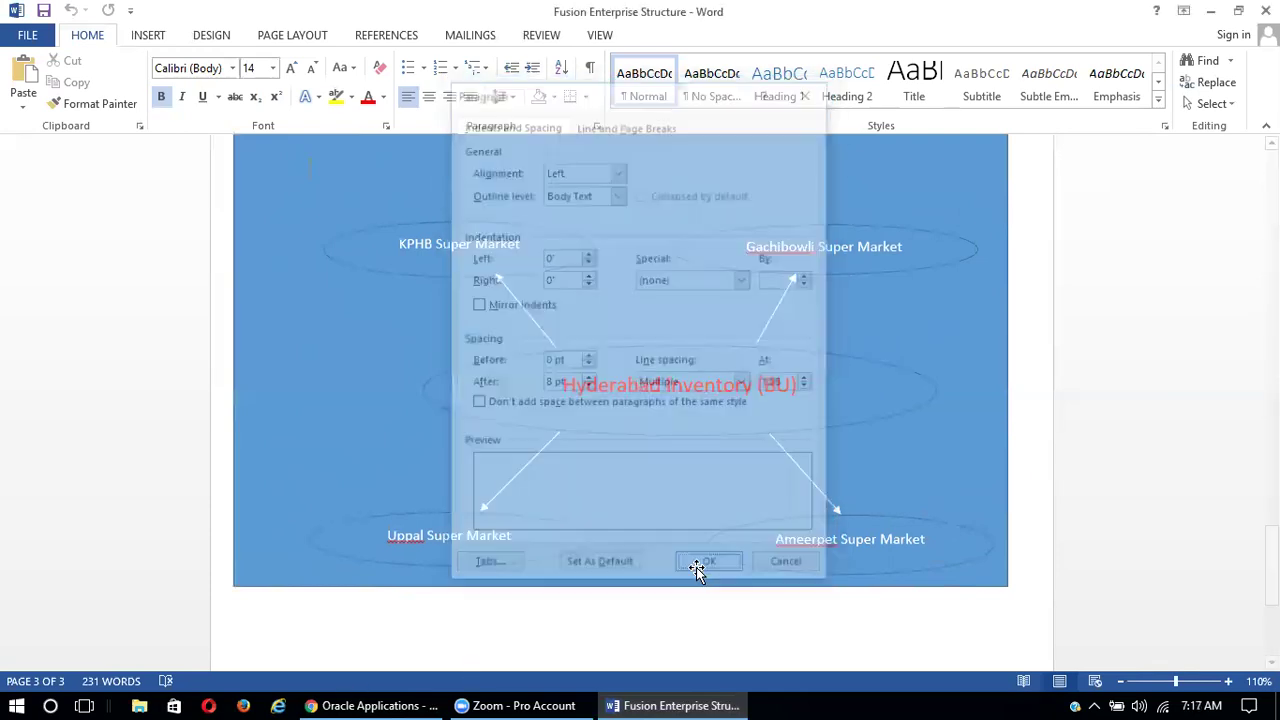
Step: Select the Manage Facility Shifts, Manage Workday Pattern and Manage Facility Schedule items in the inventory organization prerequisites list
scroll(790, 560, down, 3)
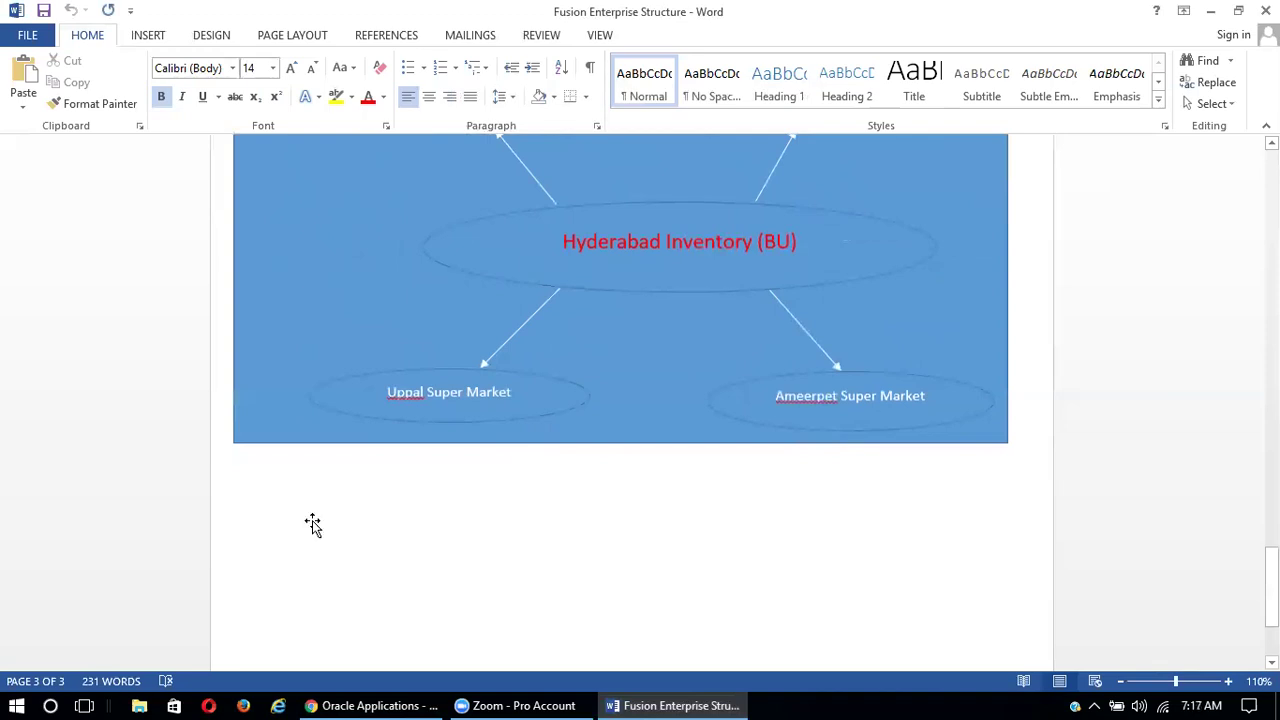
scroll(560, 500, up, 2)
scroll(930, 530, up, 3)
scroll(936, 511, up, 10)
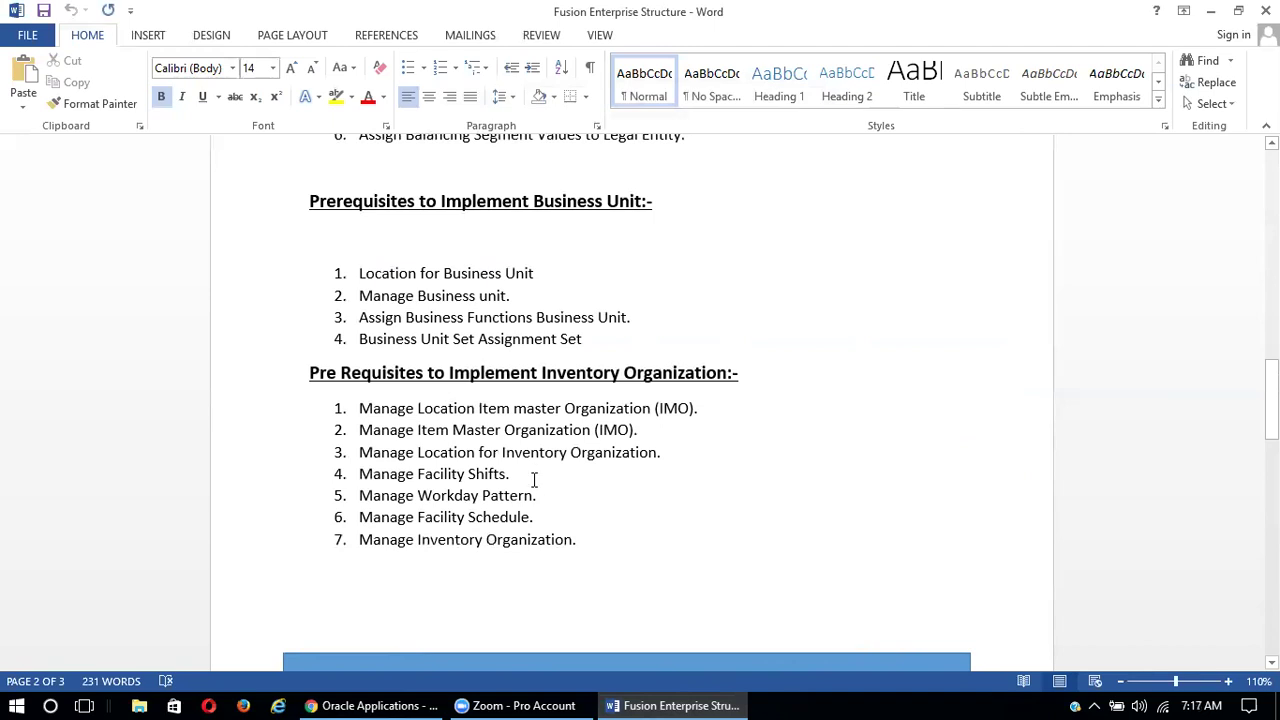
drag(511, 475, 417, 478)
click(592, 489)
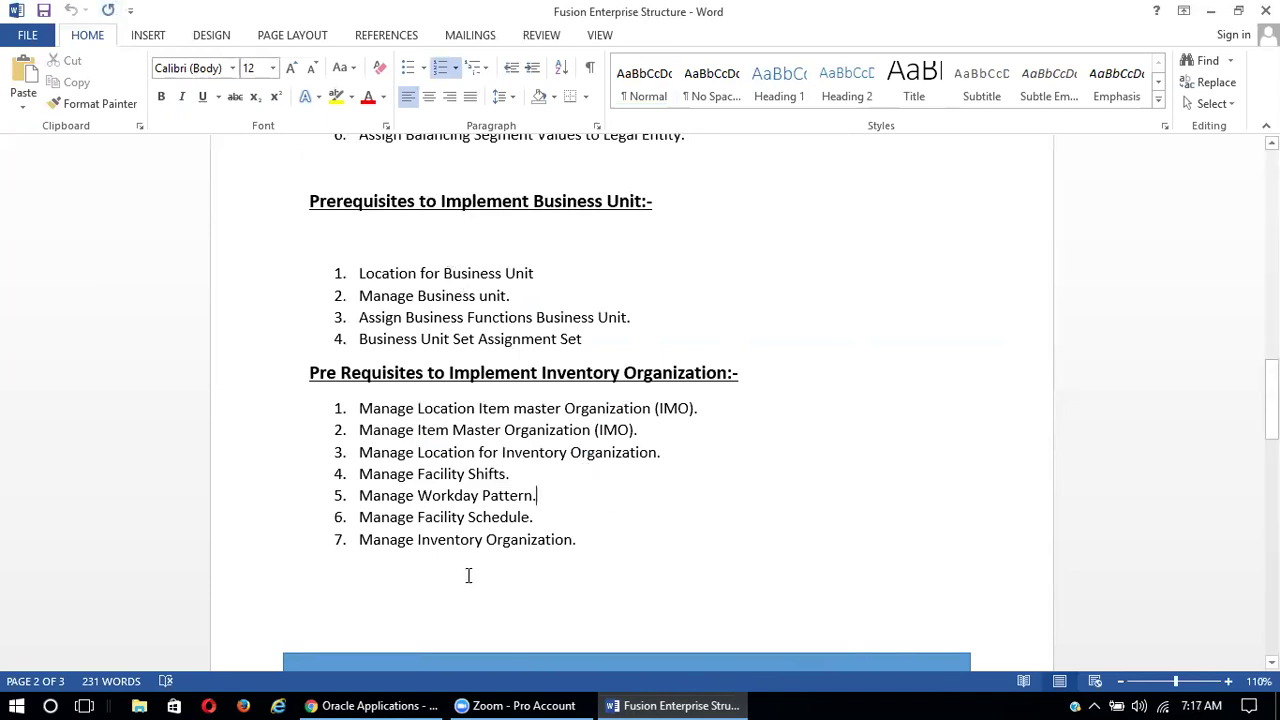
click(539, 519)
drag(539, 519, 359, 474)
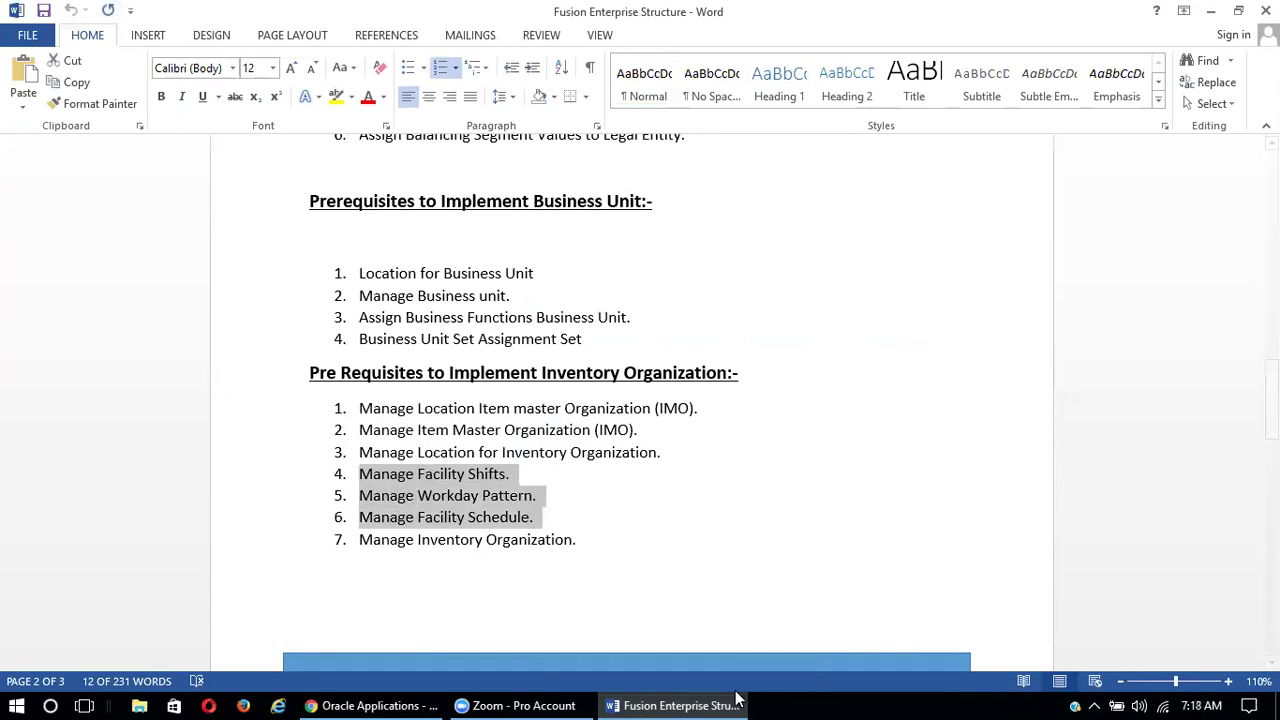
Step: Switch to Oracle Applications in Chrome and open the Financials offering's setup from Setup and Maintenance
click(420, 705)
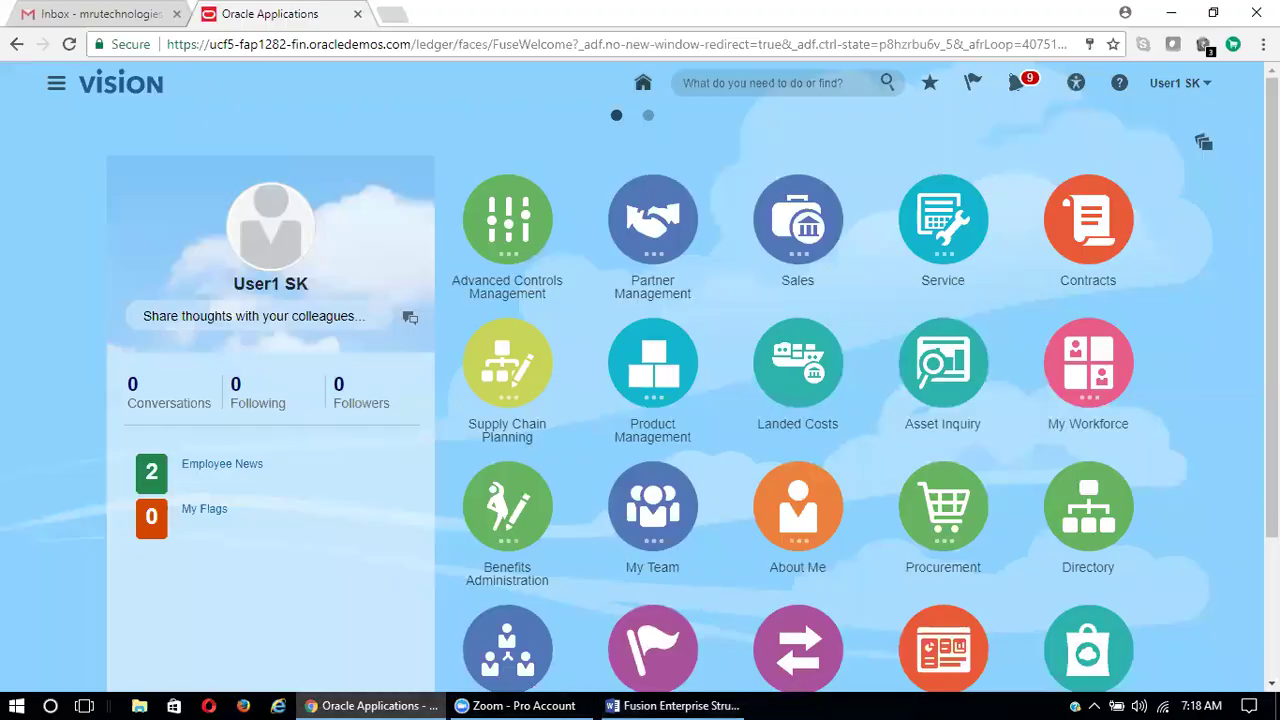
click(1207, 86)
click(1055, 276)
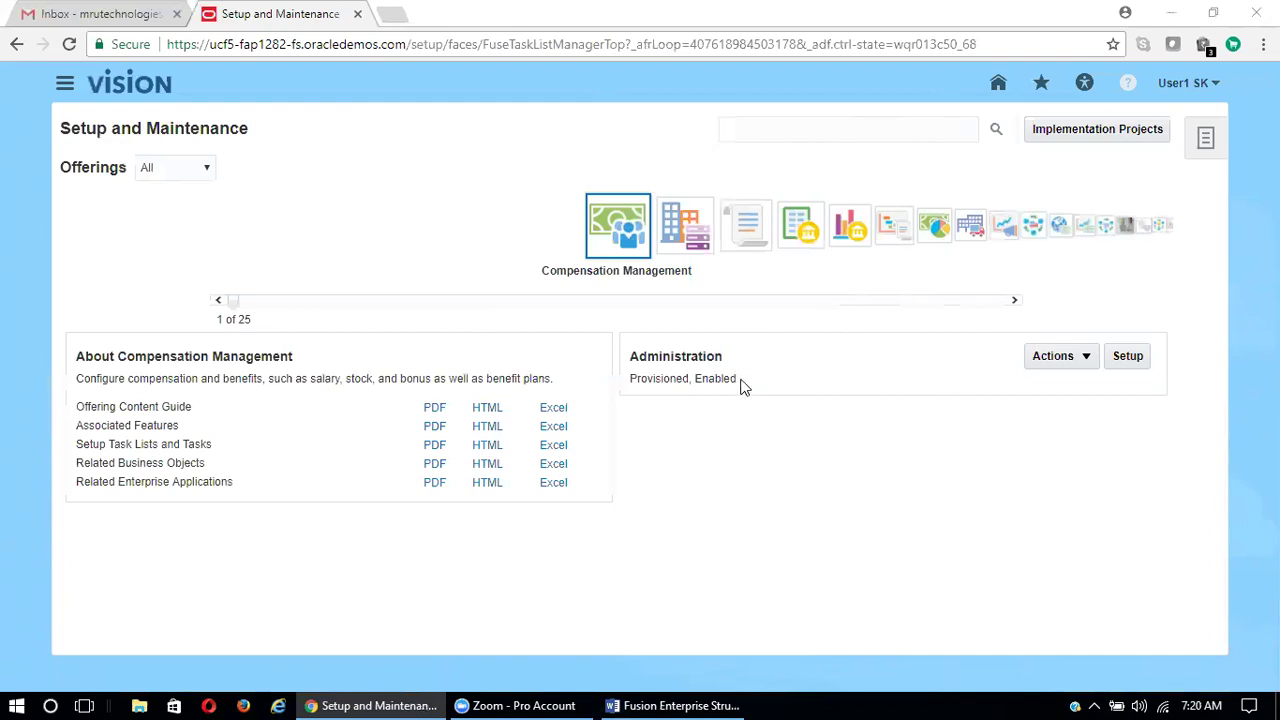
click(805, 230)
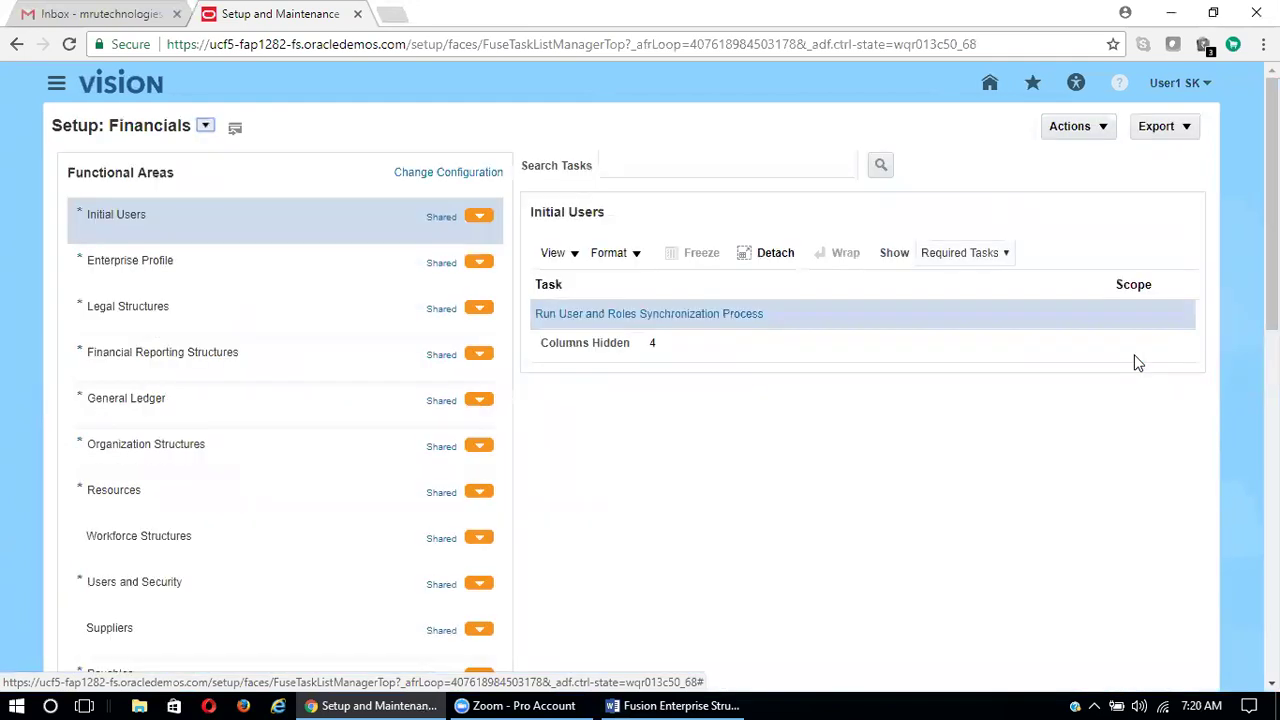
Step: Change the setup offering to Procurement and show its Organization Structures tasks, snoozing the Windows update prompt
click(205, 127)
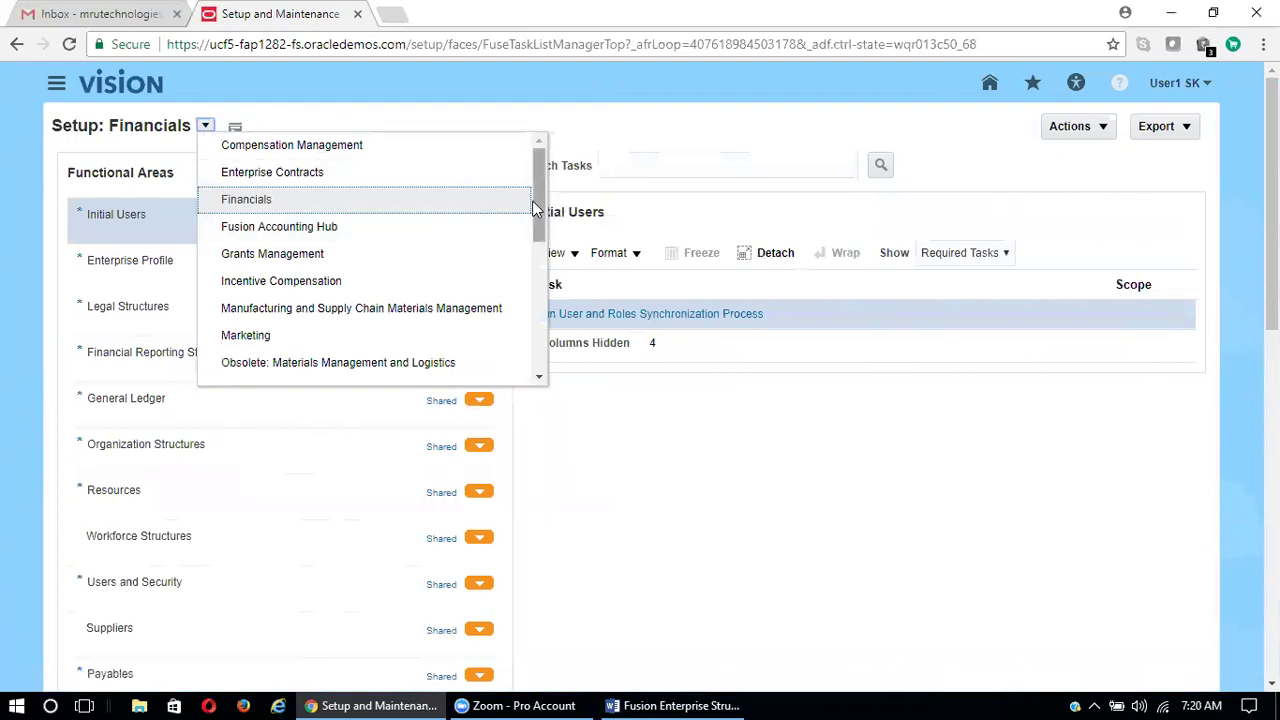
drag(538, 208, 461, 290)
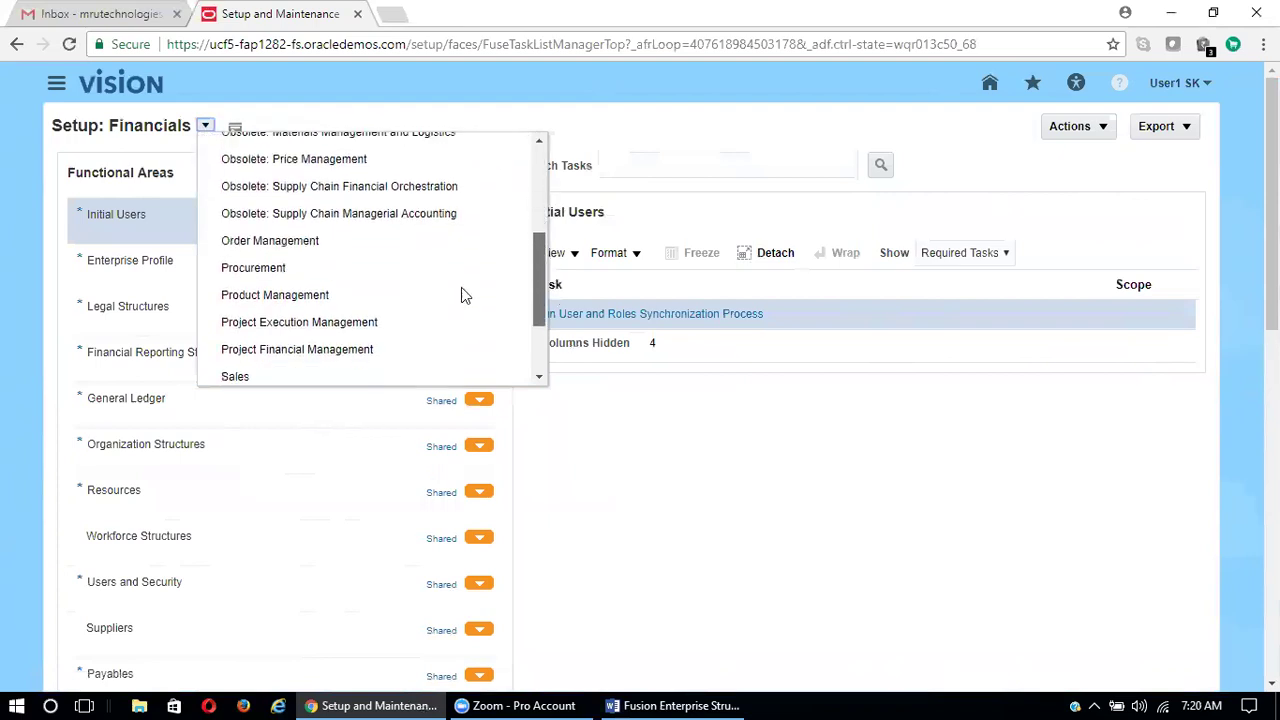
click(352, 267)
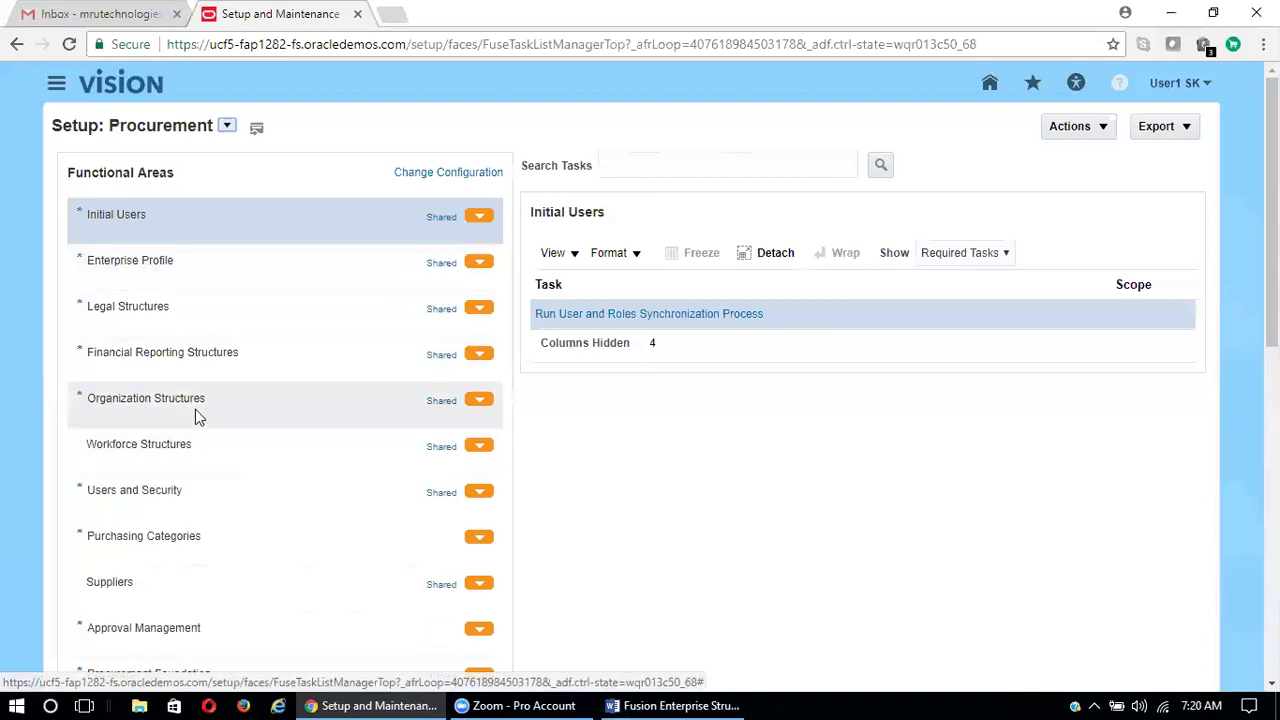
click(194, 399)
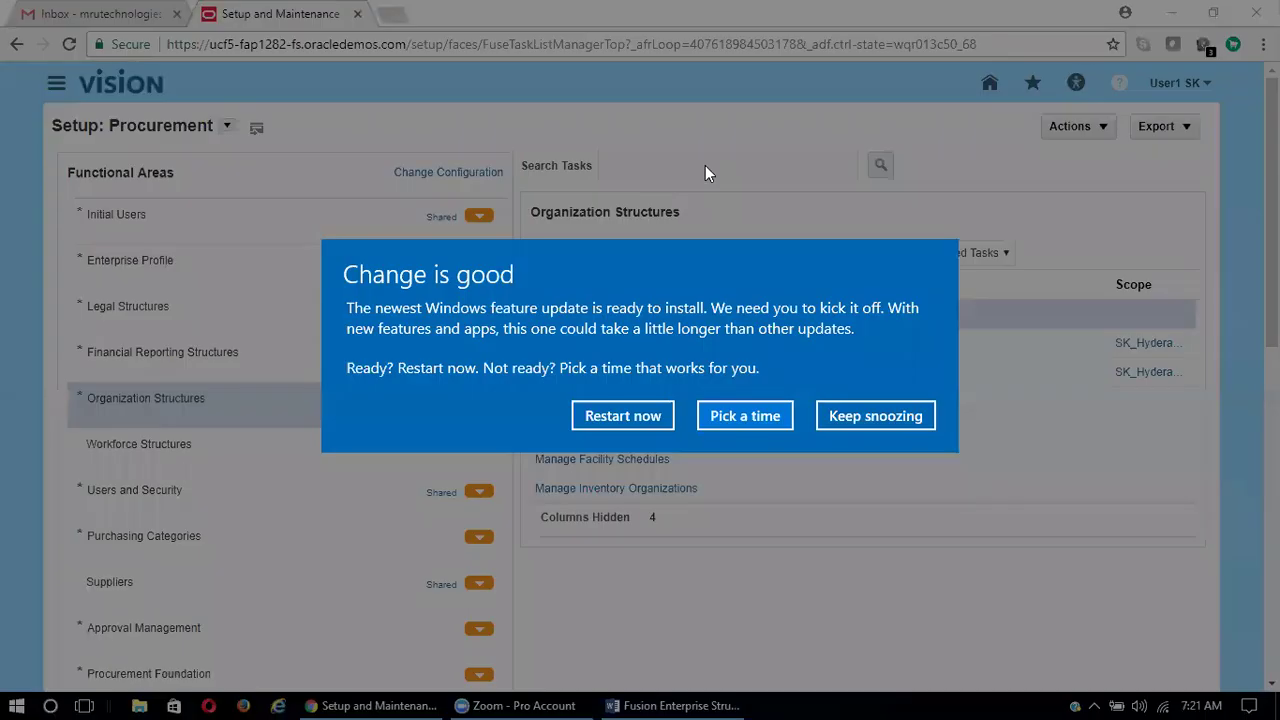
click(843, 418)
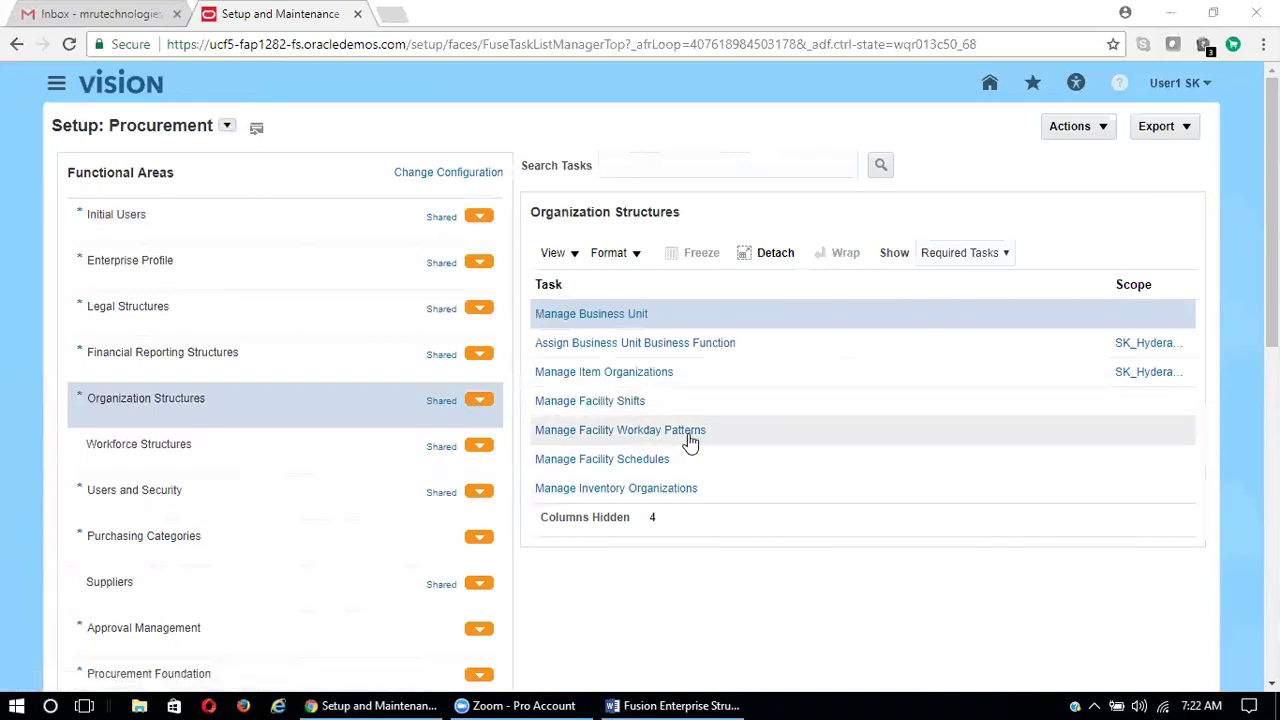
Step: From Manage Facility Shifts, start a new time shift named SK_HYD INV Shifts with the description SK_Hyderabad Inventory Shifts
click(607, 401)
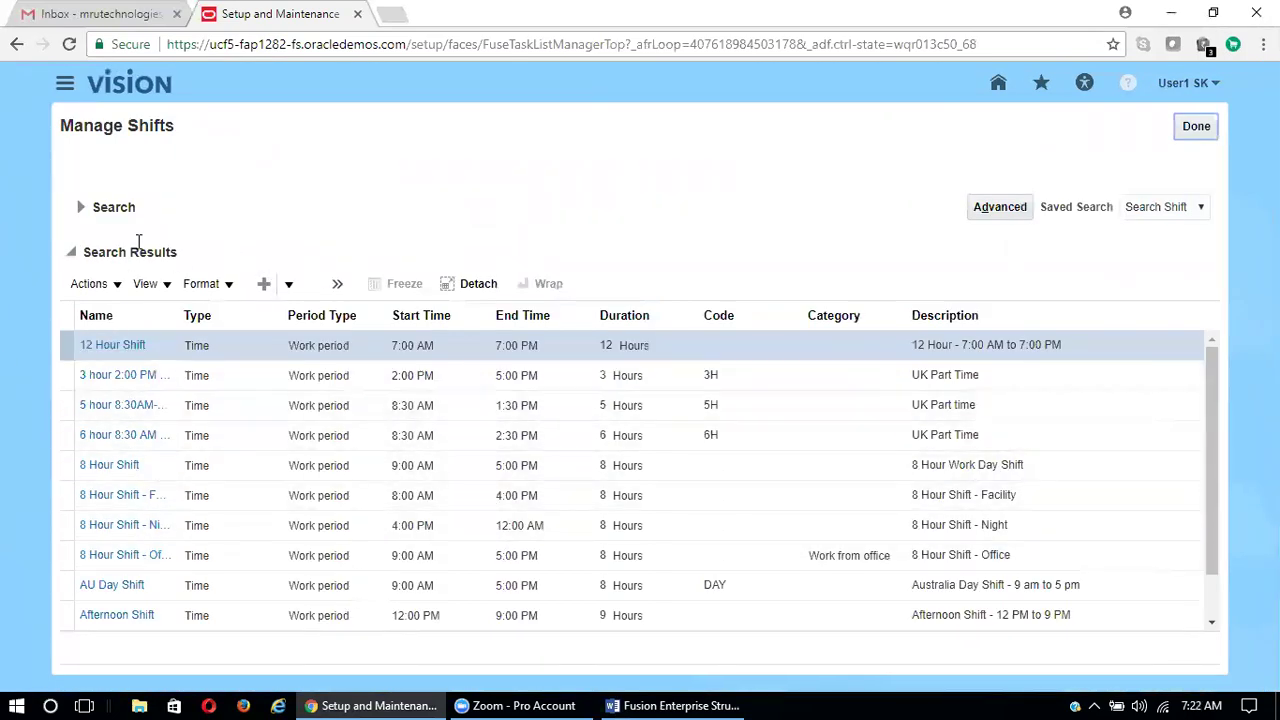
click(262, 285)
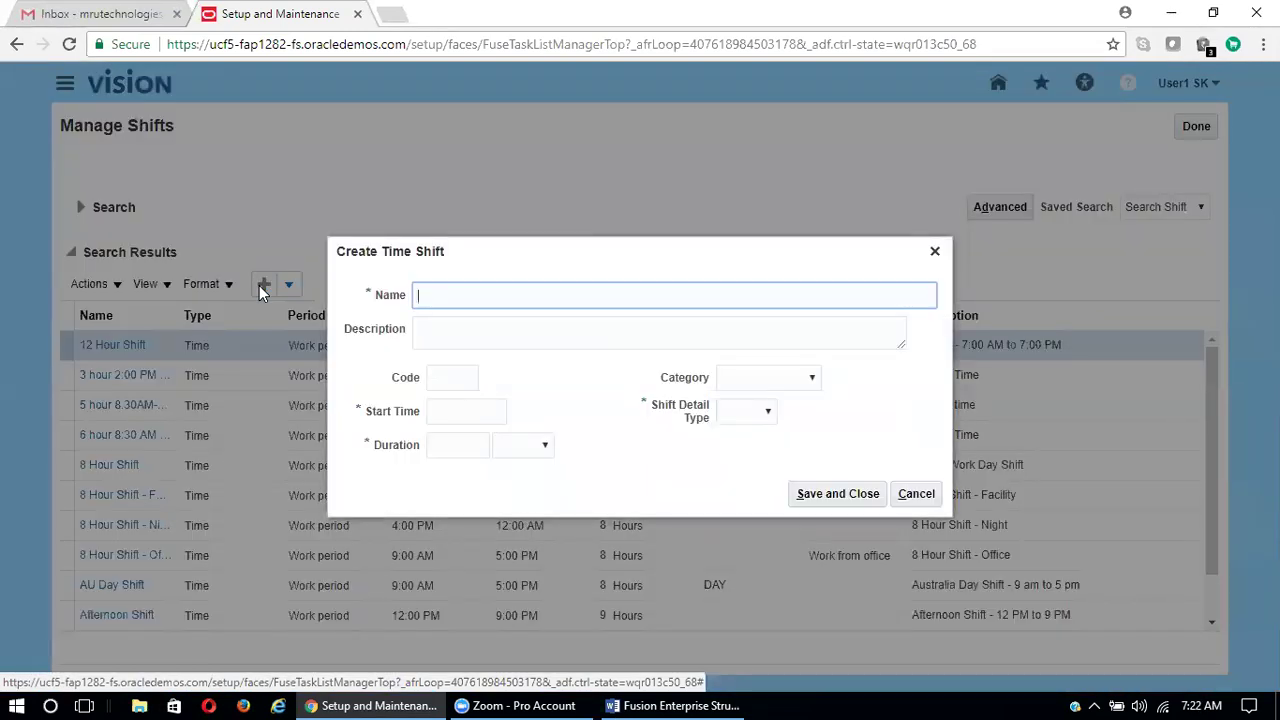
text(SK_HYD INV Shifts)
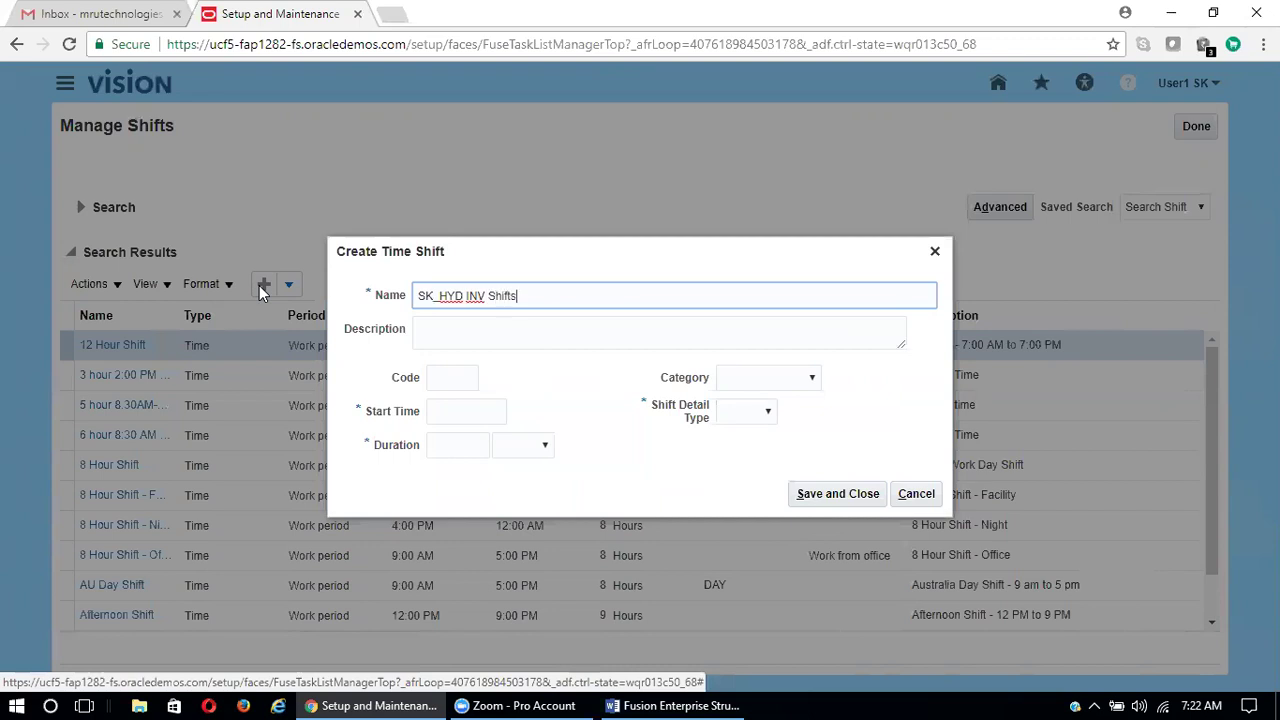
key(Tab)
text(SK_Hyderabad Inventory Shifts)
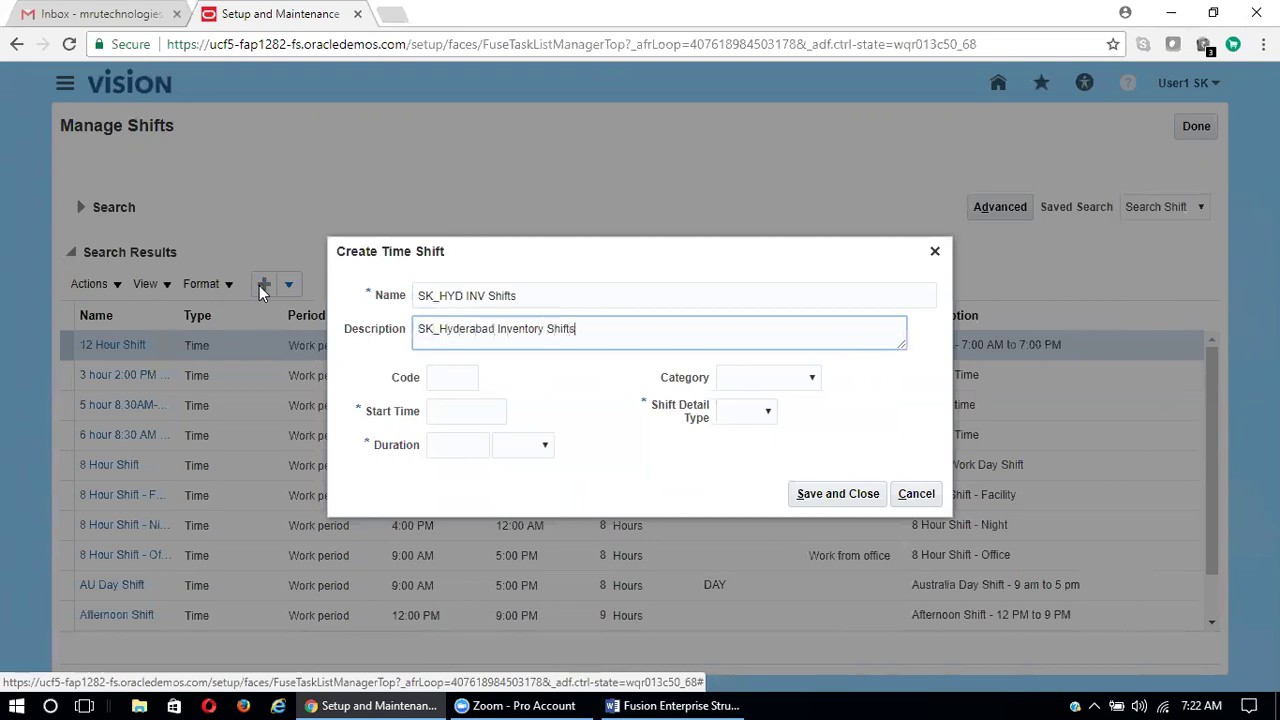
Step: Set the new time shift's code to SKH
key(Tab)
text(SKH)
key(BackSpace)
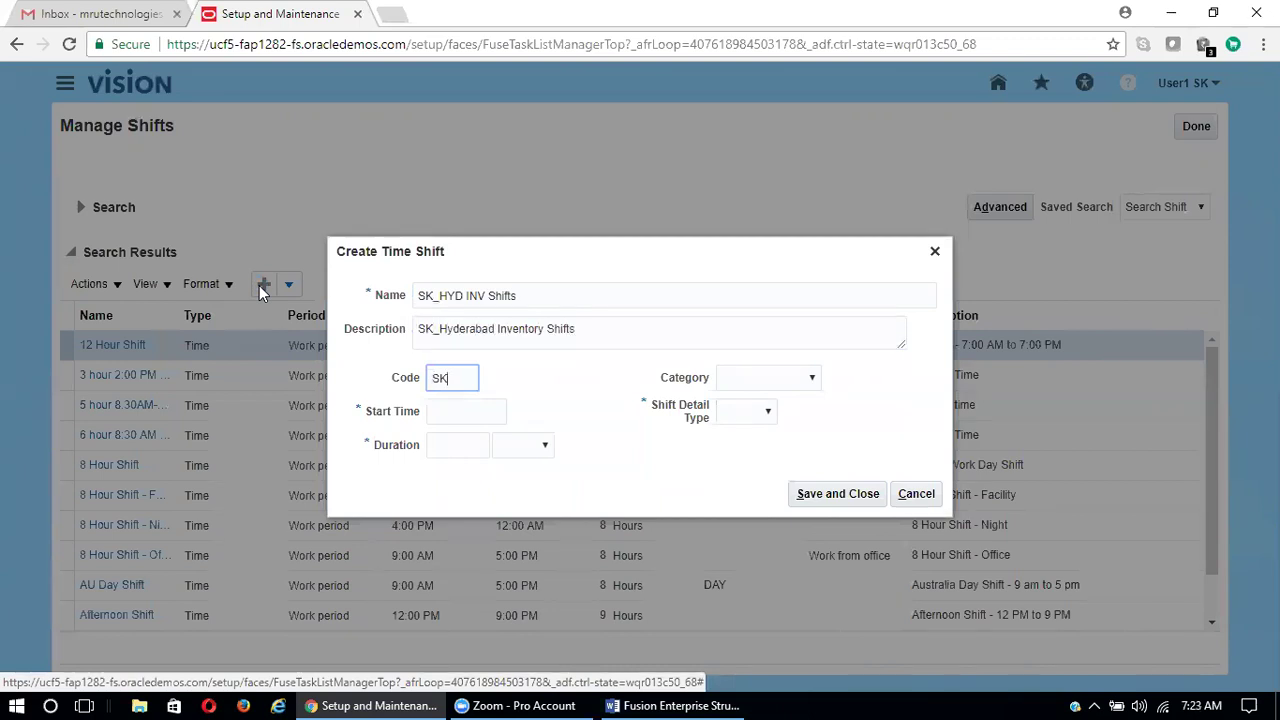
text(H)
key(BackSpace)
text(H)
key(Tab)
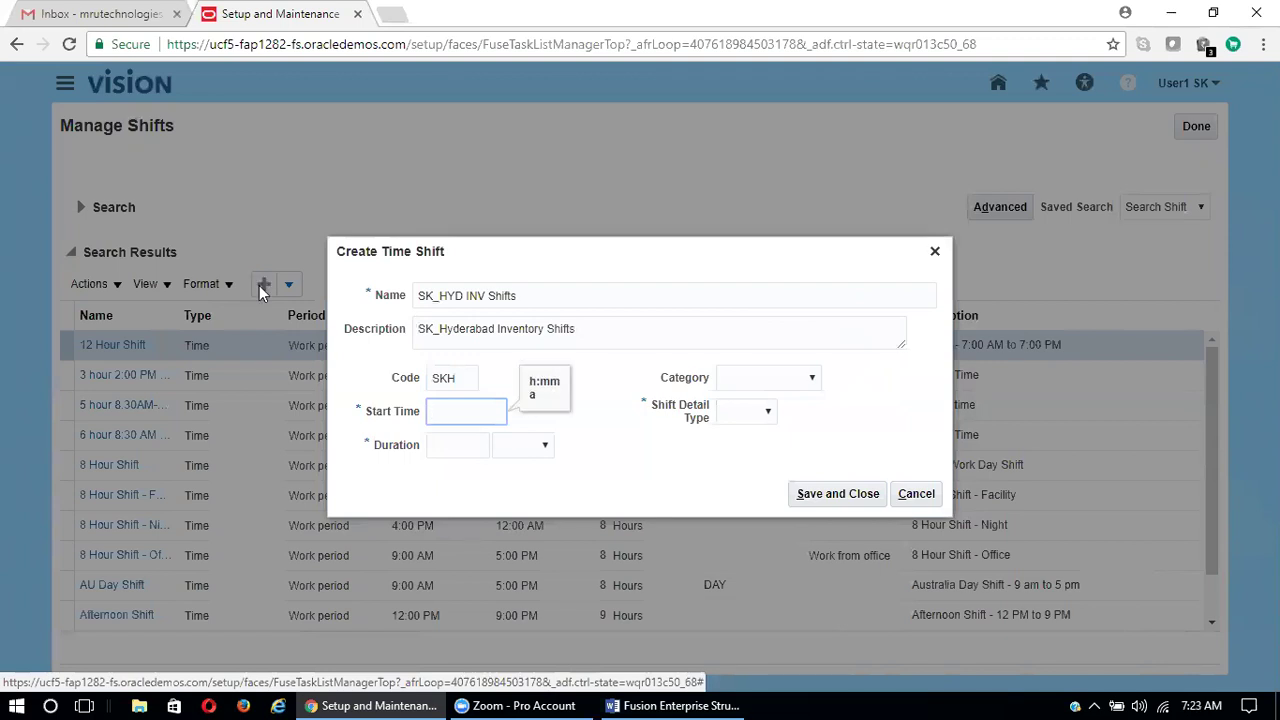
Step: Set the shift's start time to 10:00 AM and its category to Work from office
text(10:0)
text(00)
text(AM)
click(809, 382)
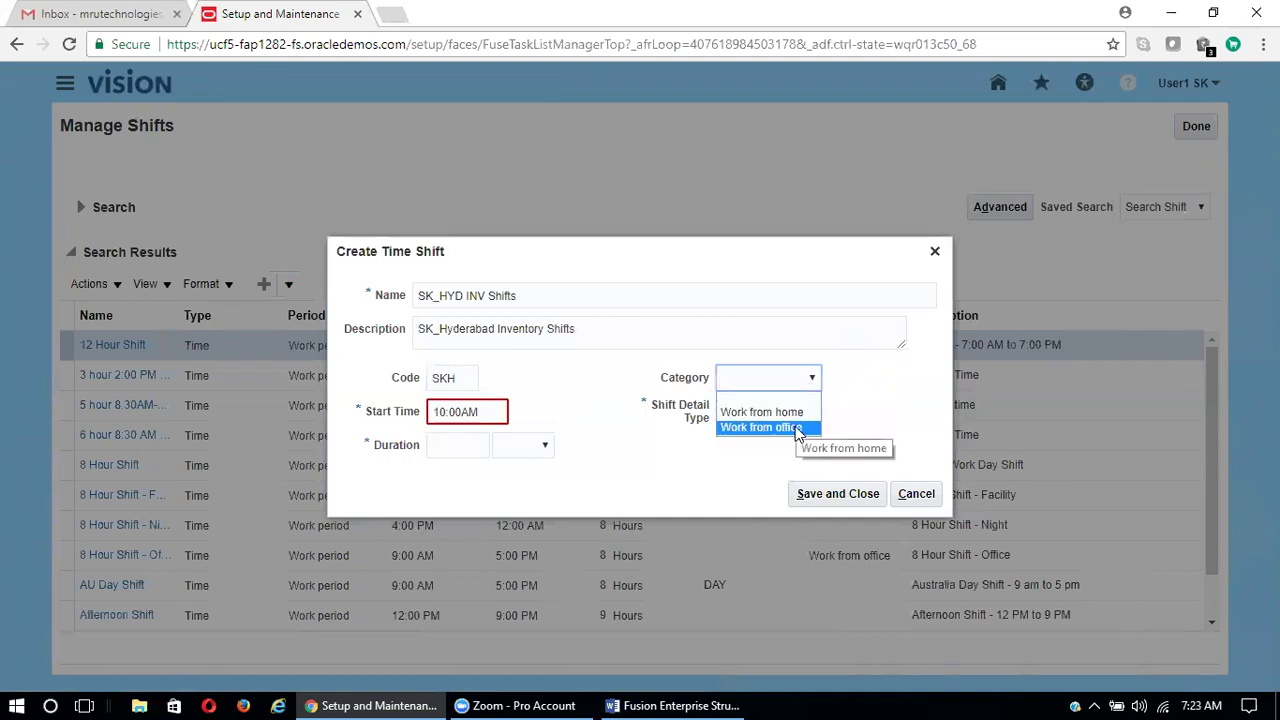
click(797, 428)
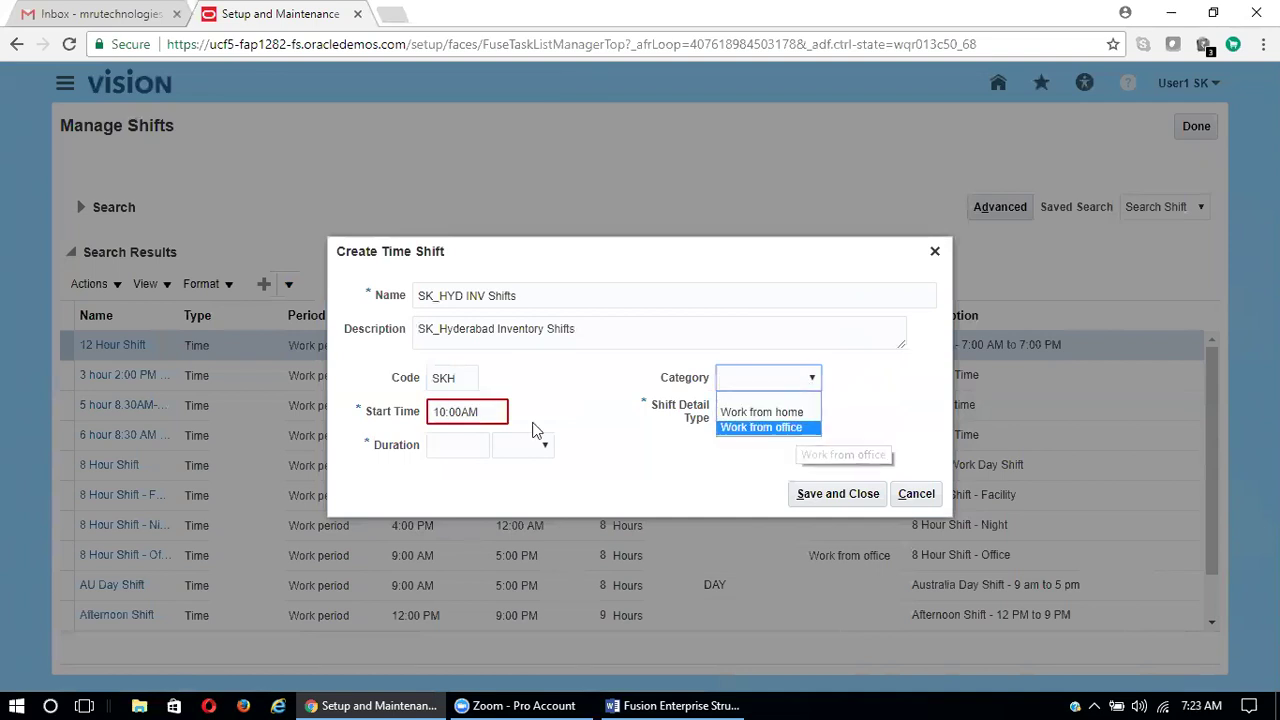
click(462, 411)
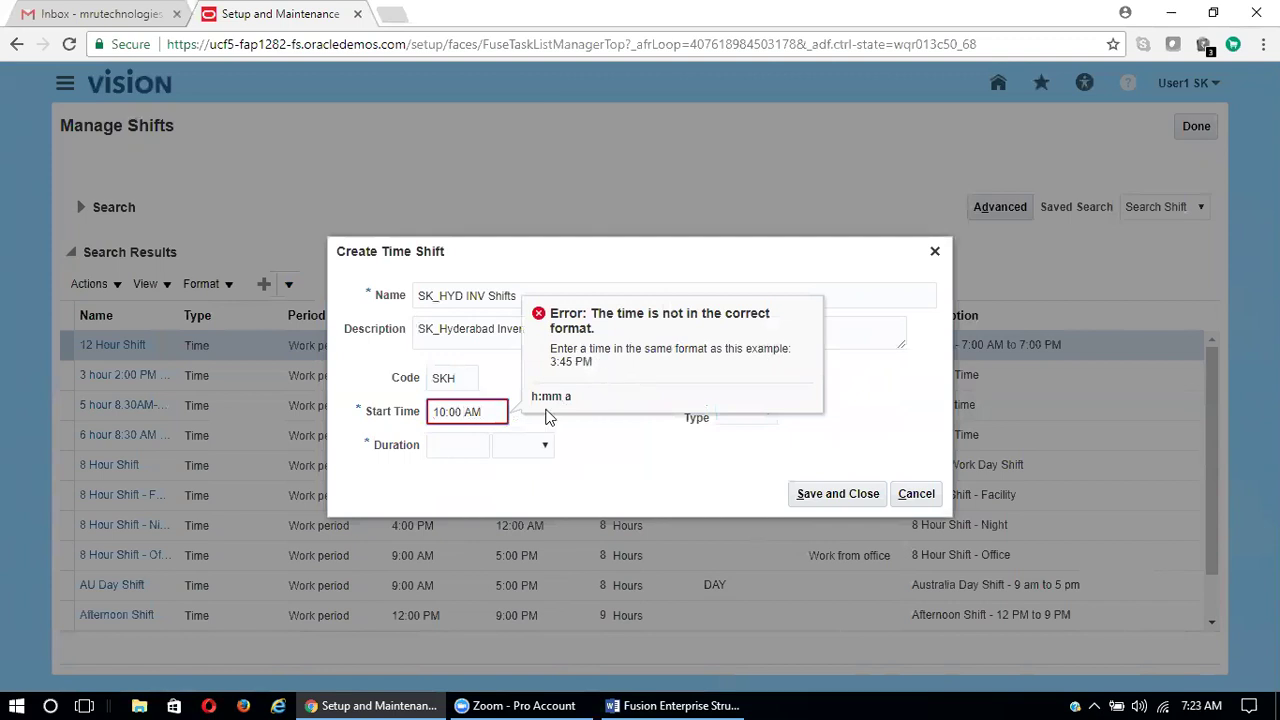
Step: Set the shift's duration to 9 Hours and its shift detail type to None
click(457, 444)
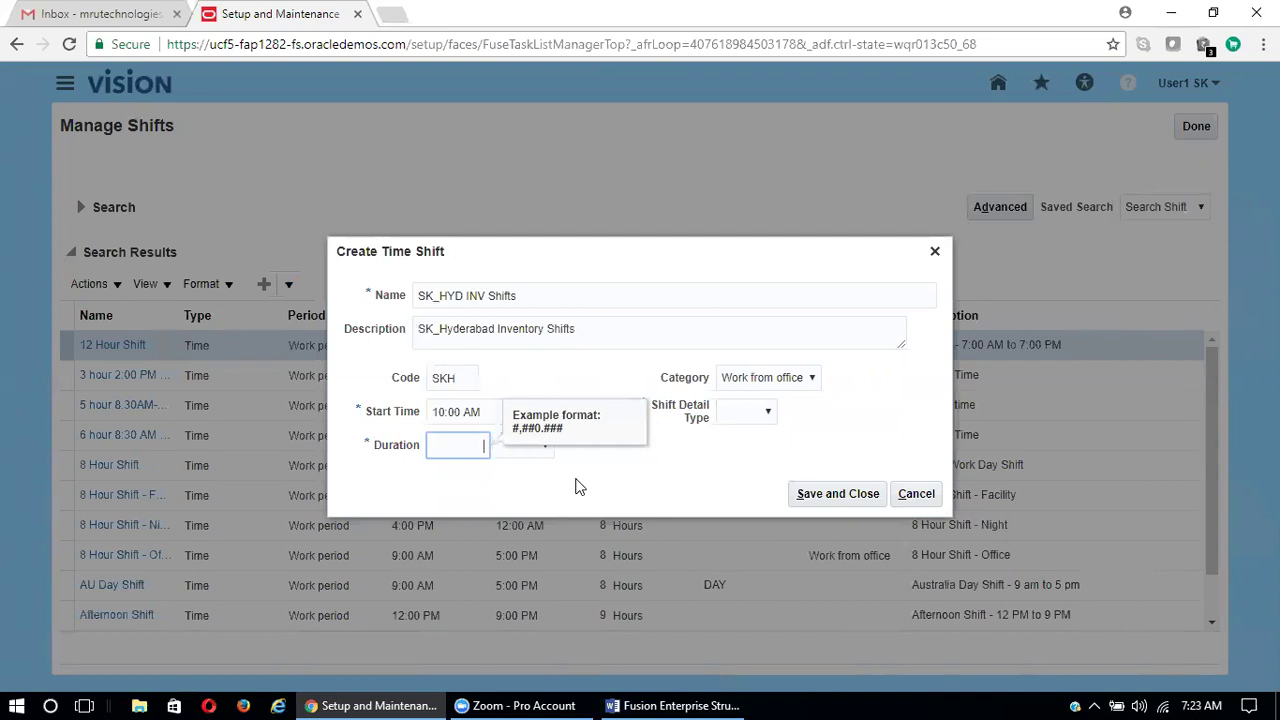
key(Tab)
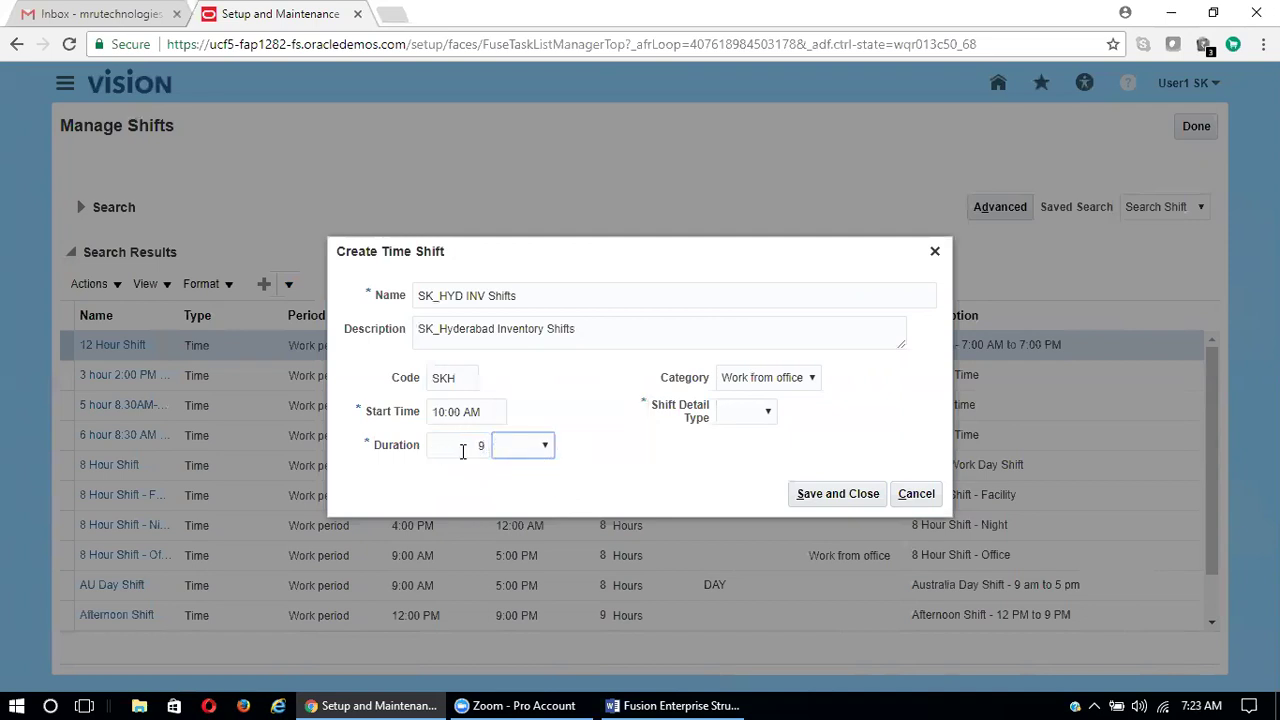
click(540, 450)
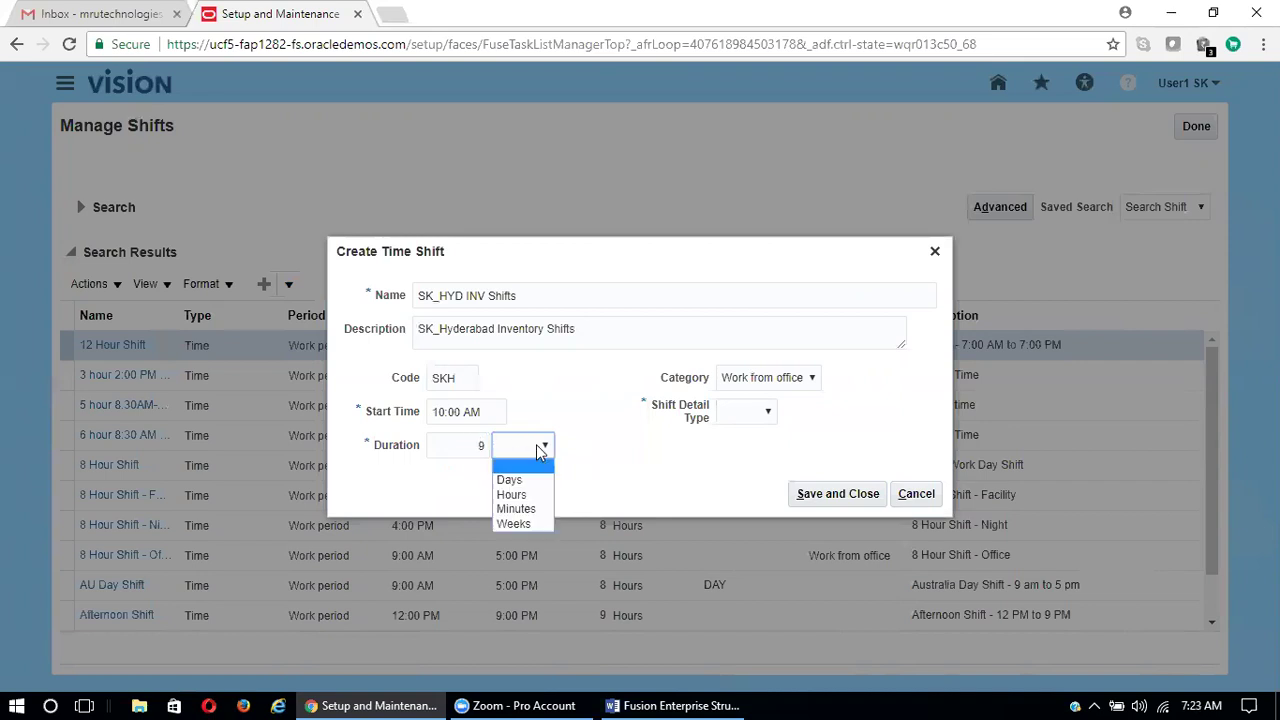
click(525, 497)
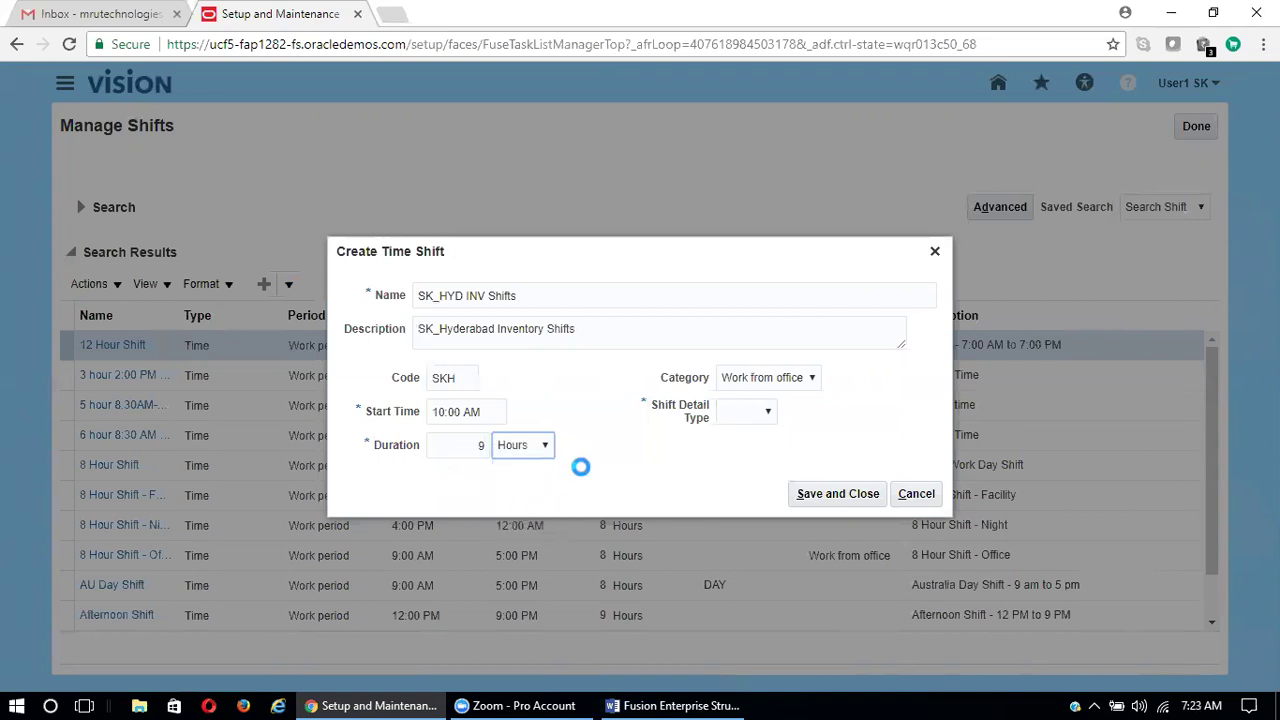
click(750, 418)
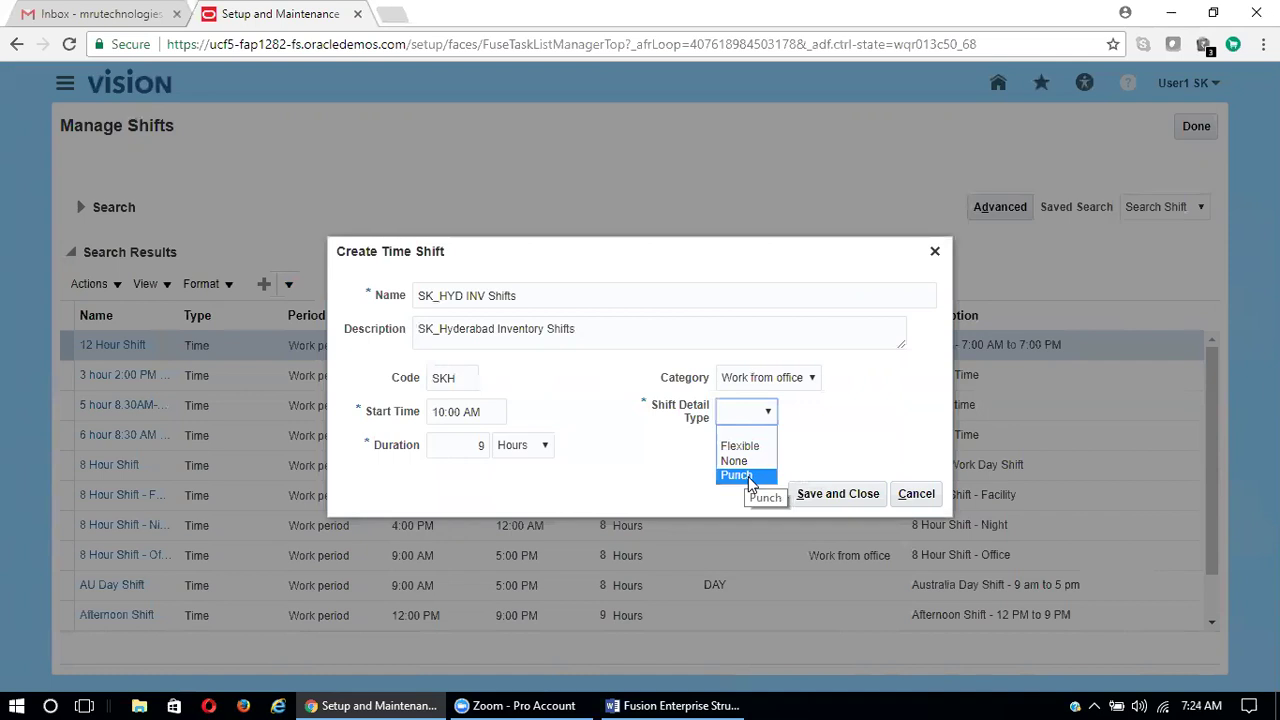
click(745, 461)
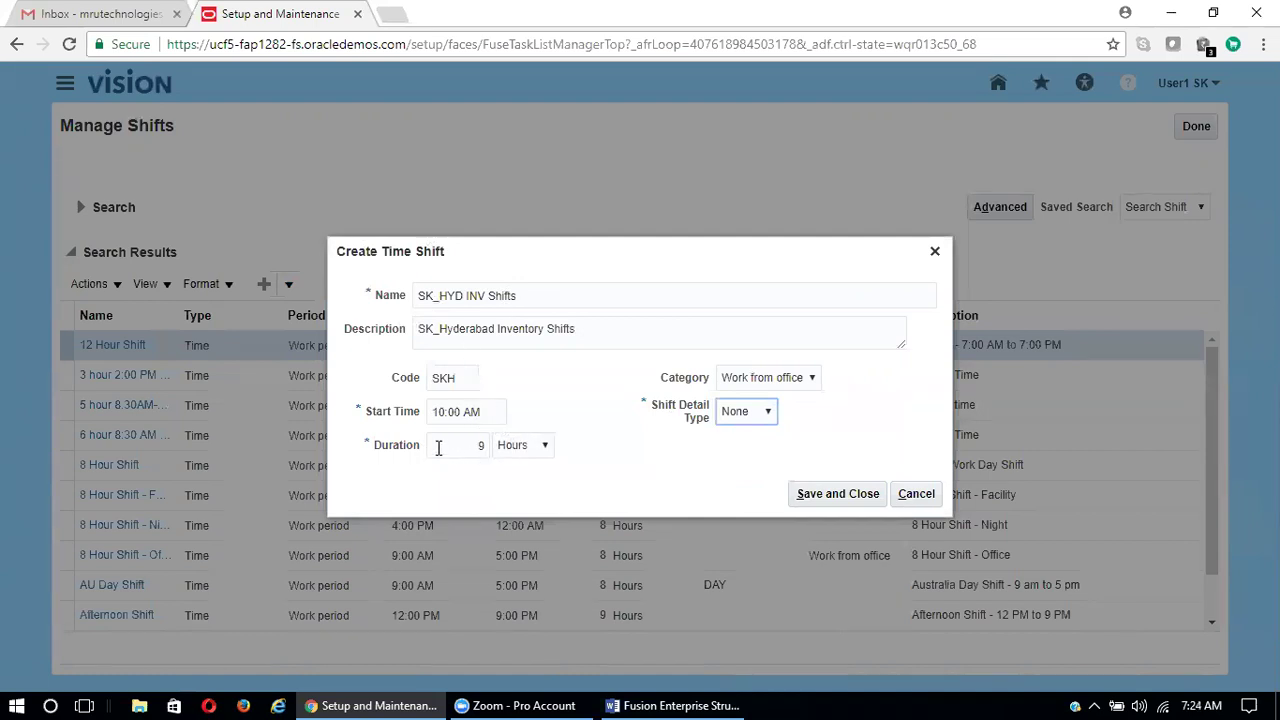
Step: Clear the shift's category, reselect Work from office, and save the new time shift
click(755, 381)
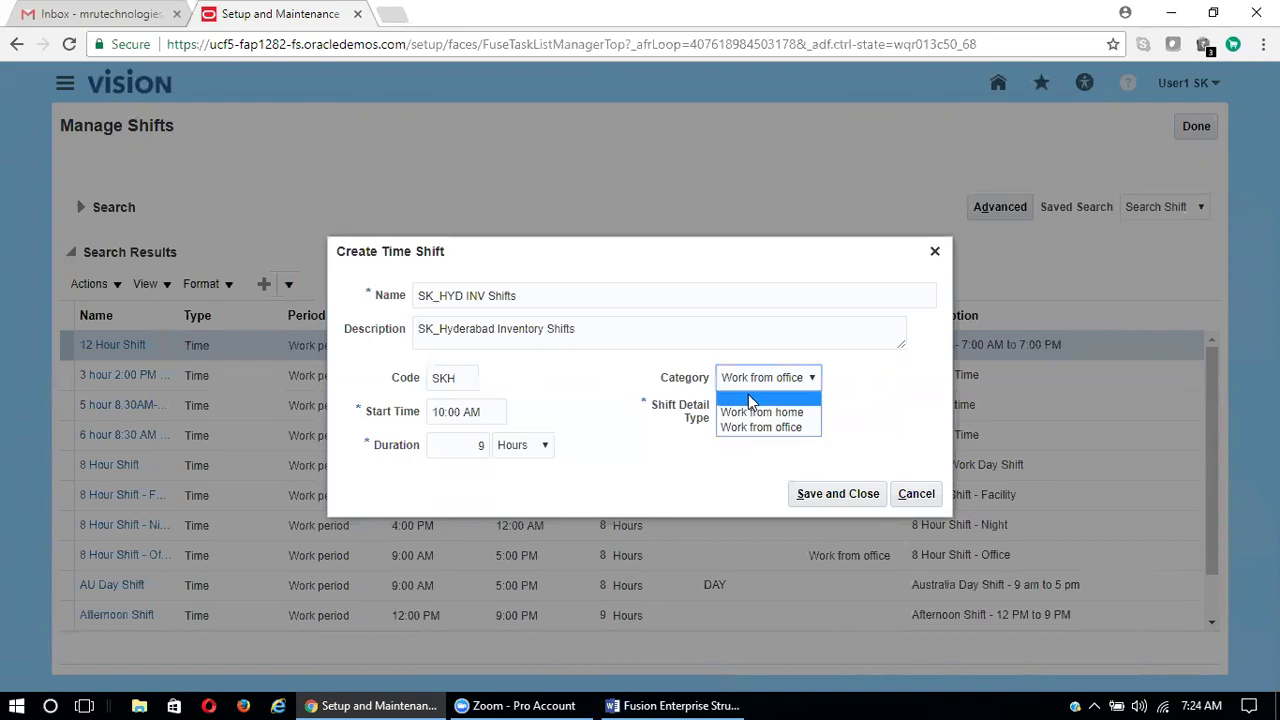
click(748, 397)
click(783, 380)
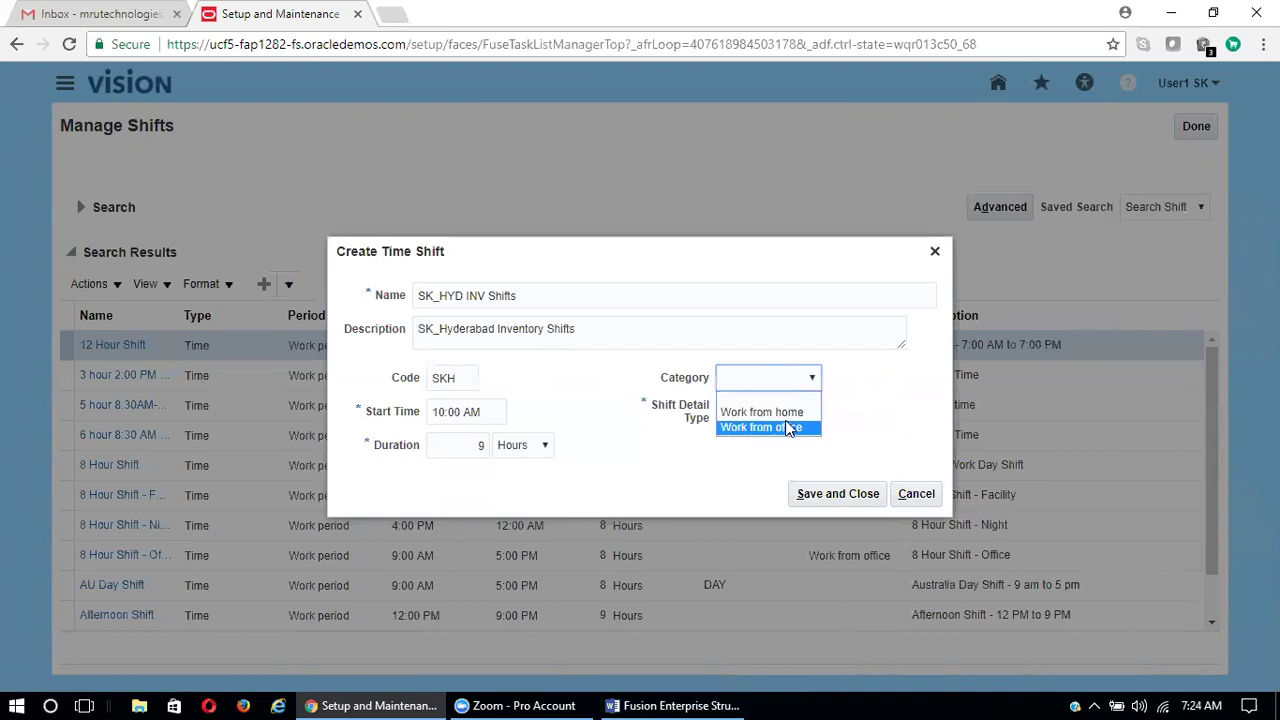
click(788, 428)
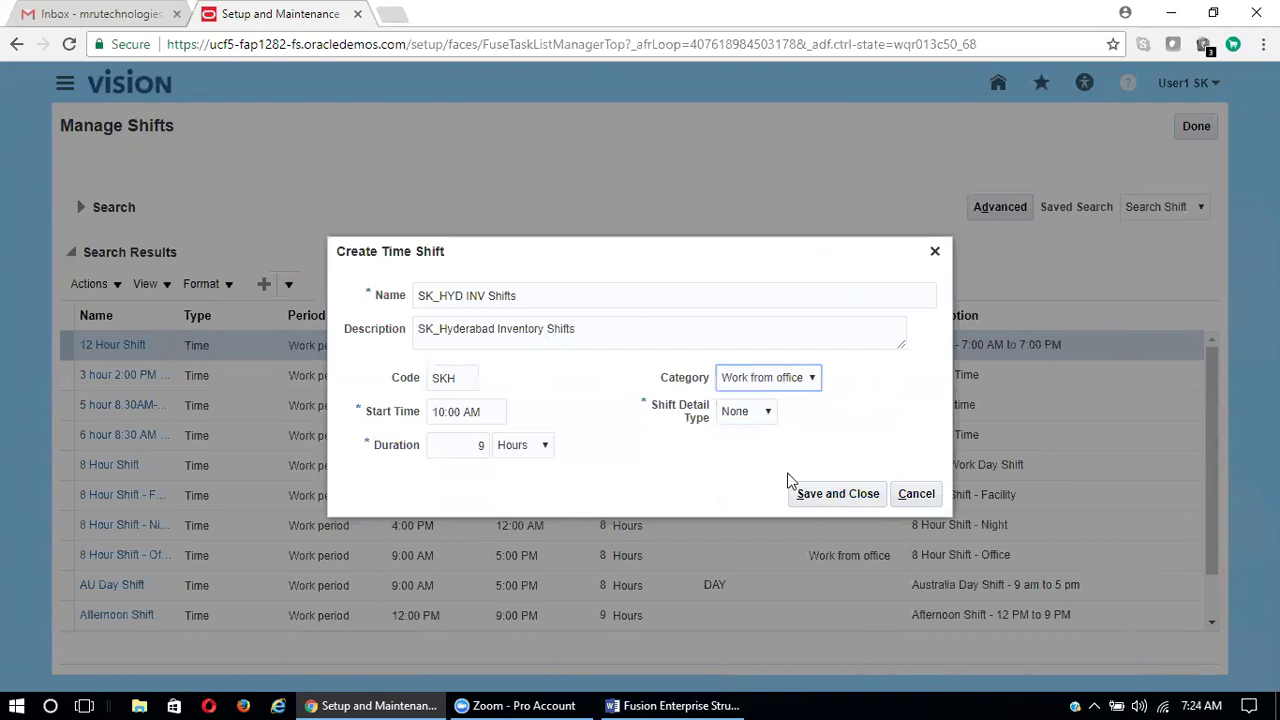
click(806, 497)
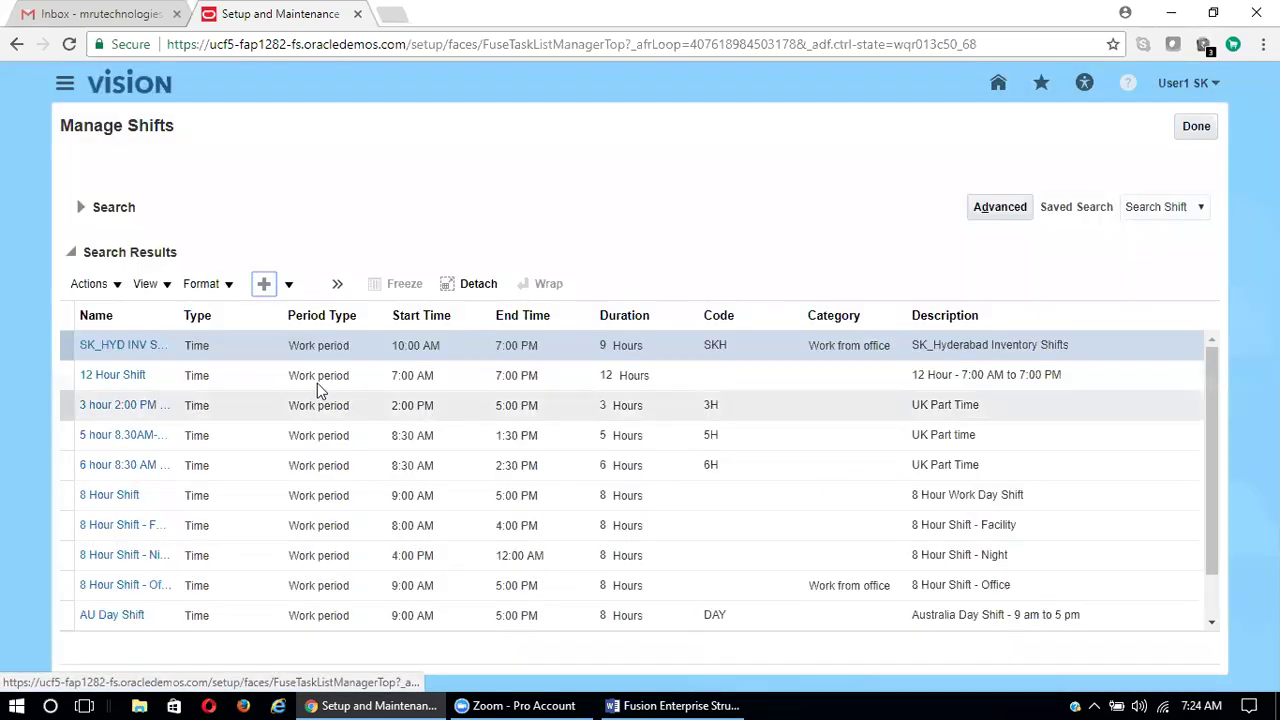
Step: Start another time shift named SK_HYD INV Shifts2 with the description SK_Hyderabad Inventory Second Shift
click(264, 284)
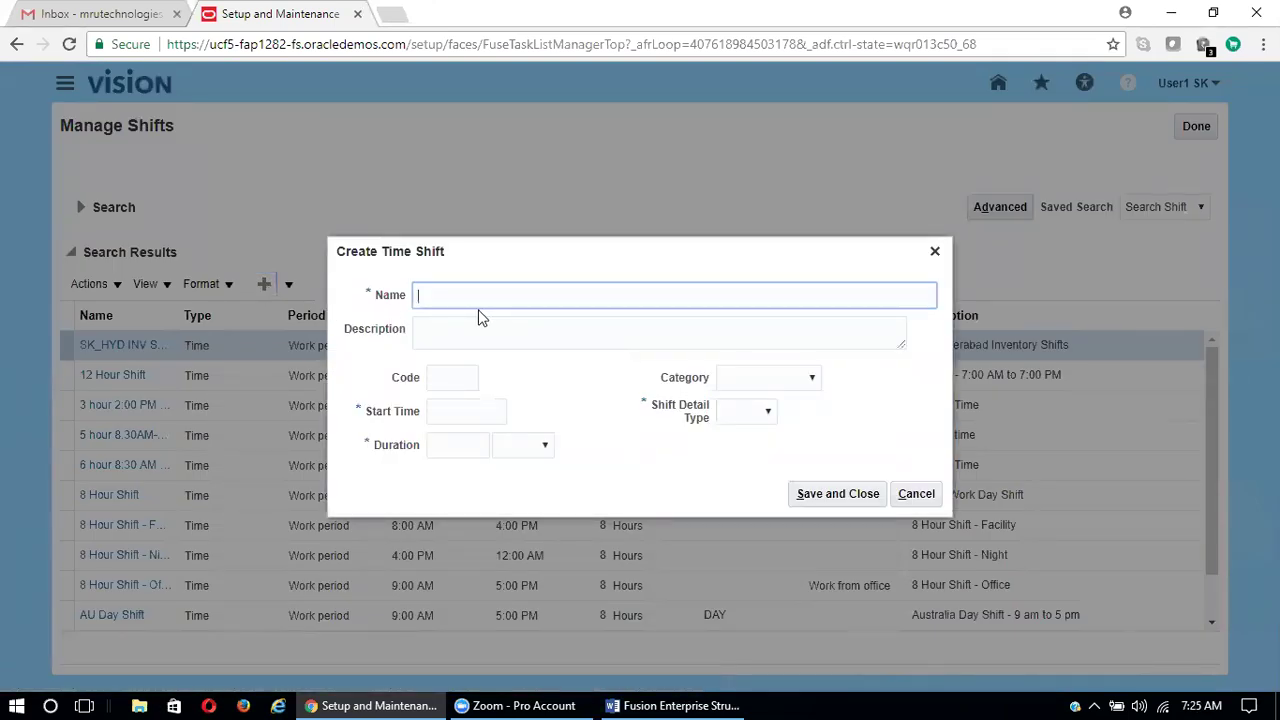
text(SK_HYD INV Shifts2)
click(478, 312)
text(SK_)
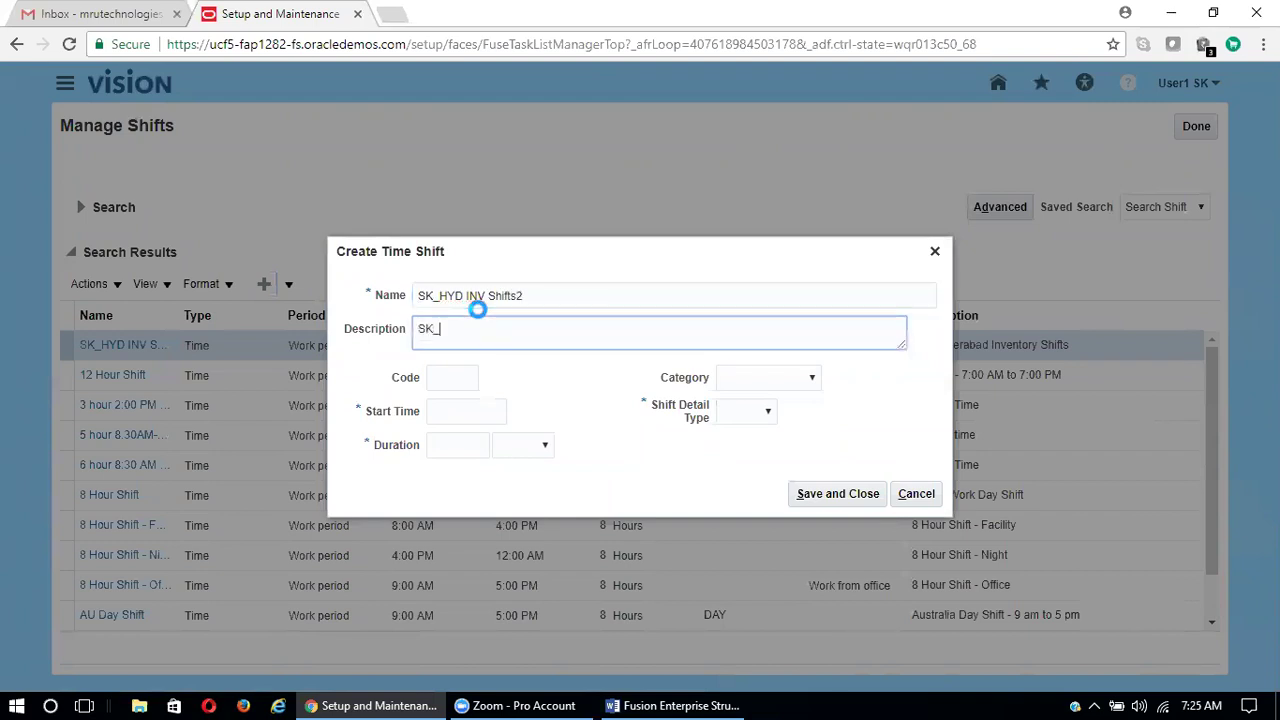
text(Hyderabd)
key(BackSpace)
key(BackSpace)
text(ad Inventory Sh)
key(BackSpace)
key(BackSpace)
text(Second Shift)
click(478, 308)
key(Tab)
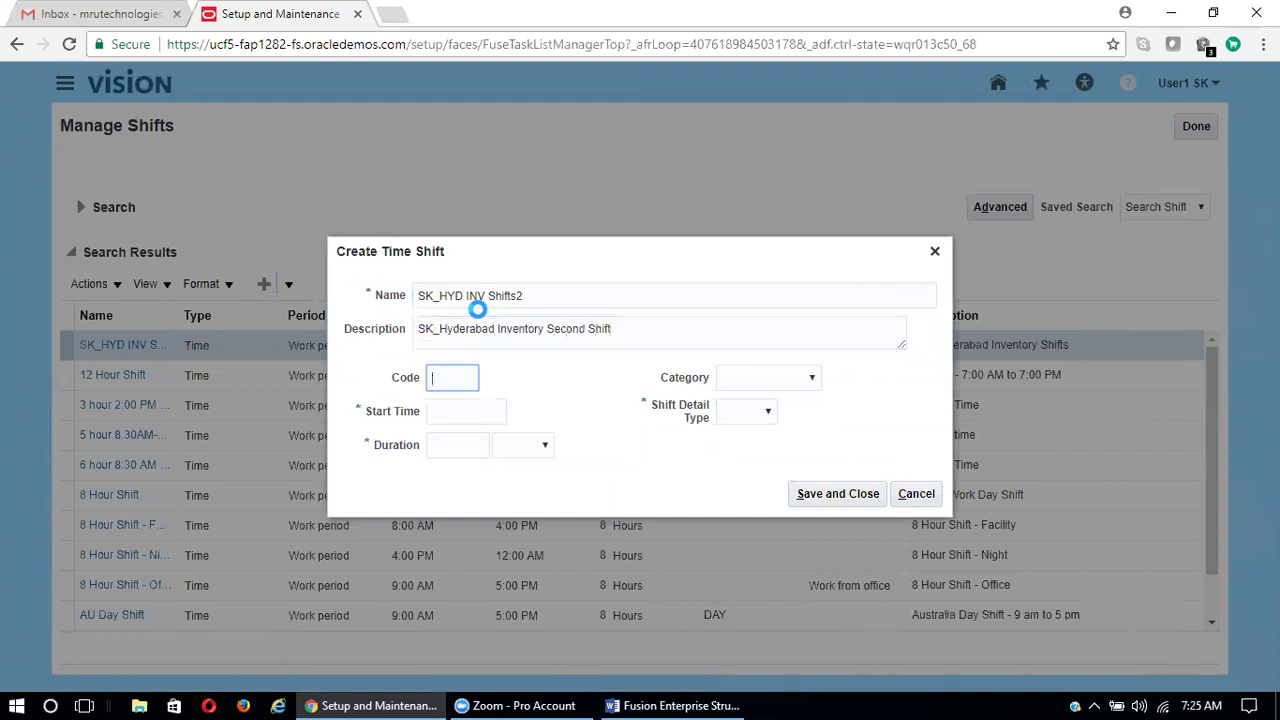
Step: Set the second shift's code to SK2 and its start time to 2:00 PM
text(SK)
text(2)
key(Tab)
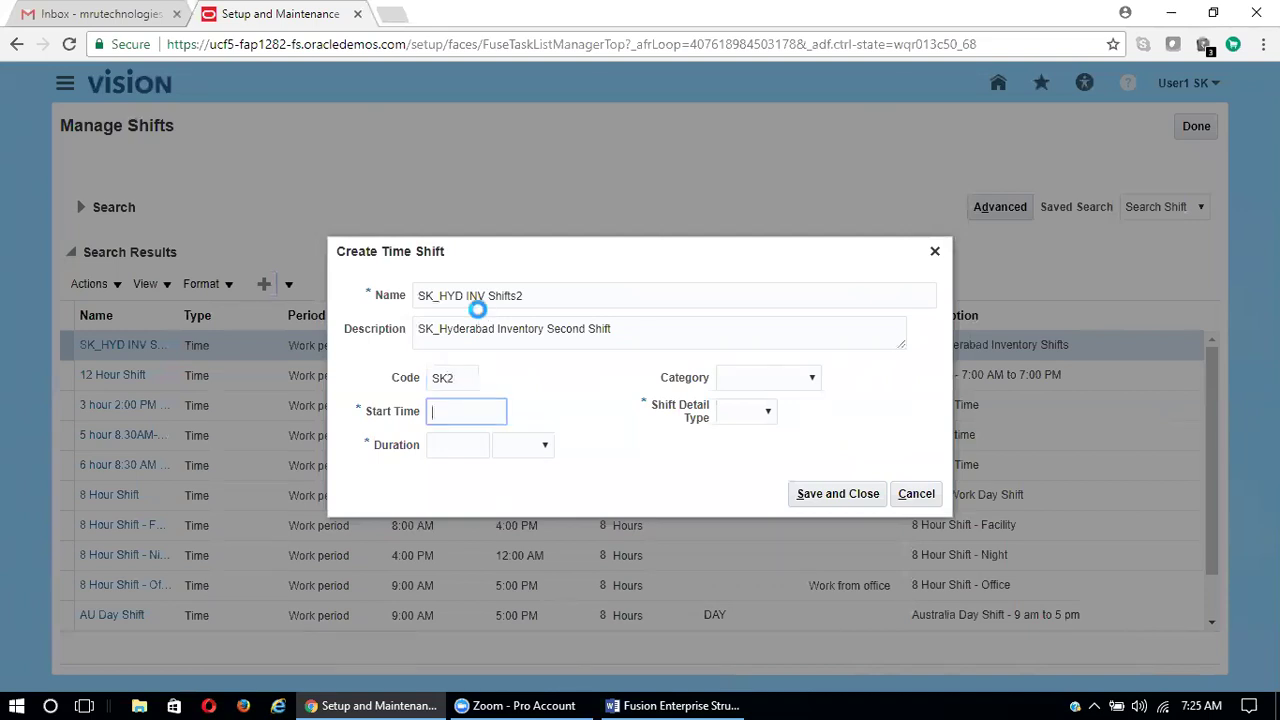
text(2)
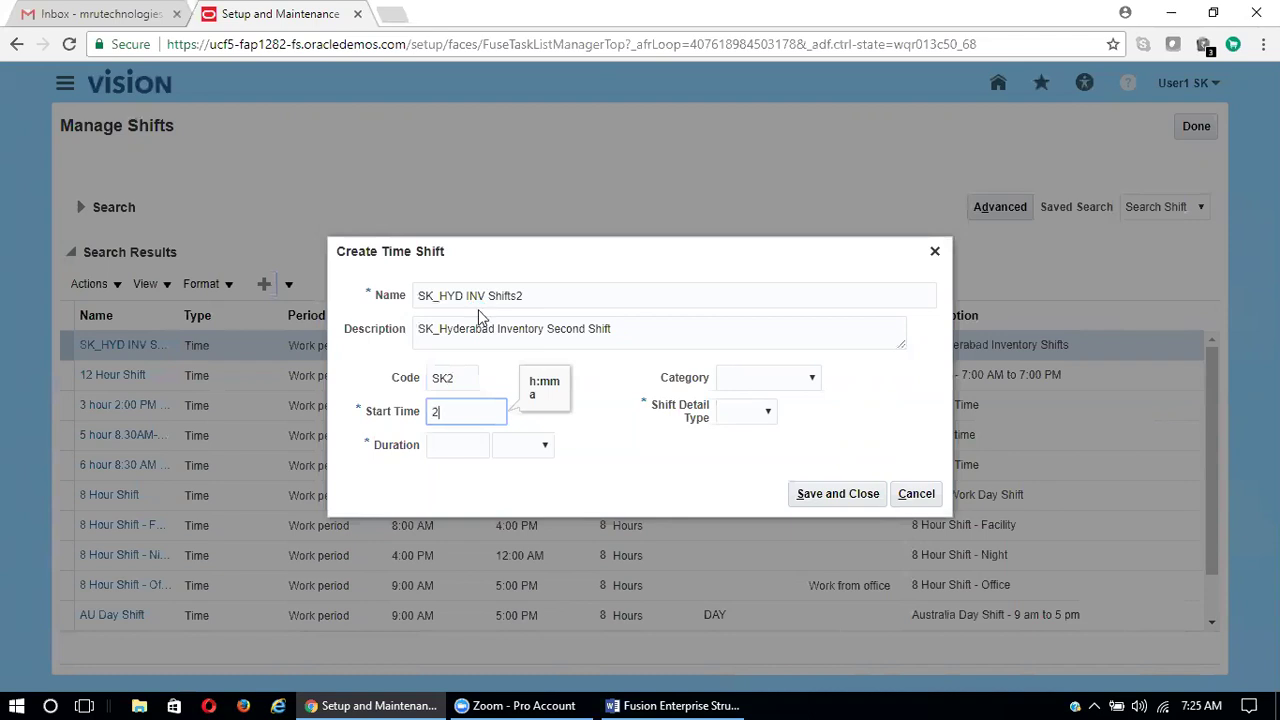
text(:00 PM)
key(Tab)
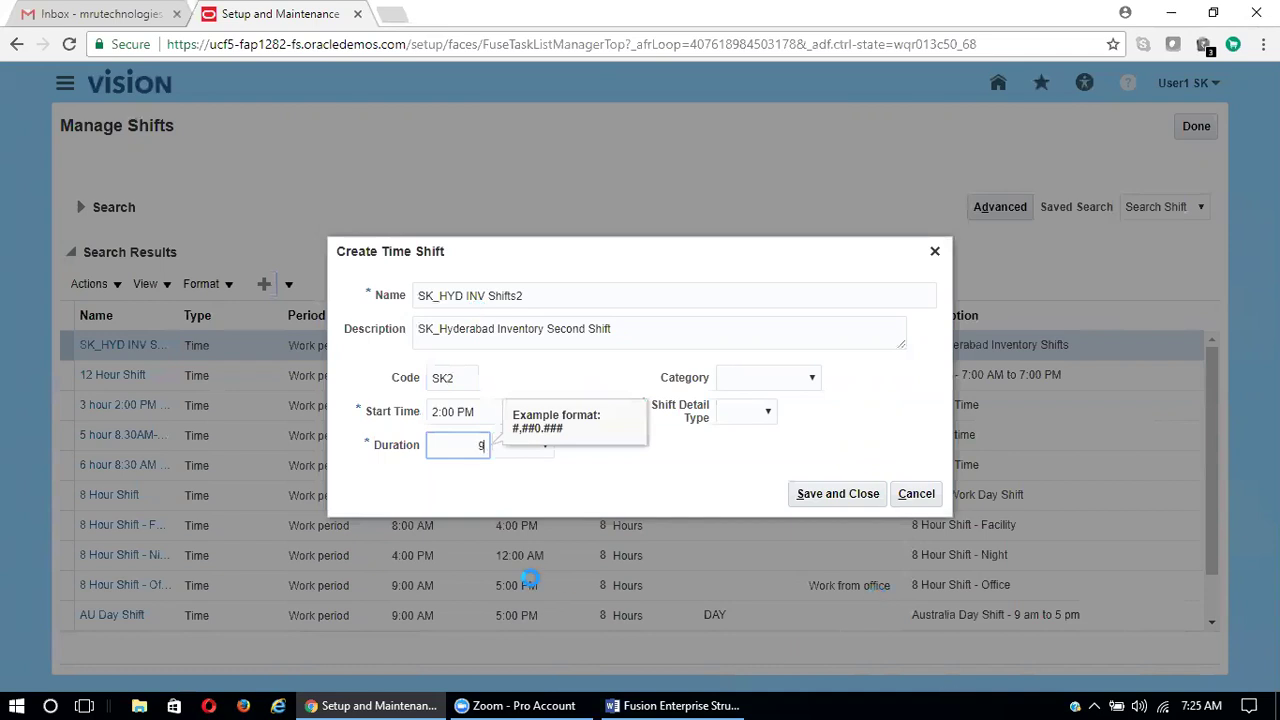
Step: Set the second shift's duration to 9 Hours and its shift detail type to None
click(527, 450)
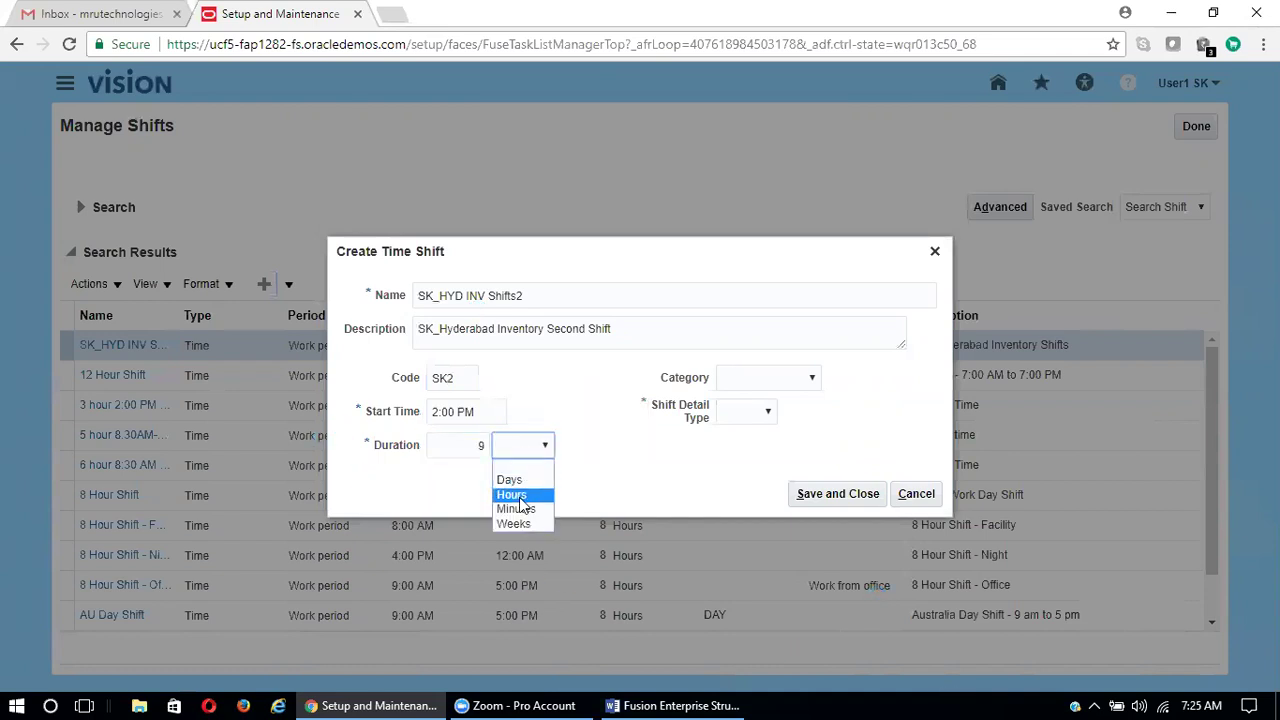
click(512, 481)
click(762, 412)
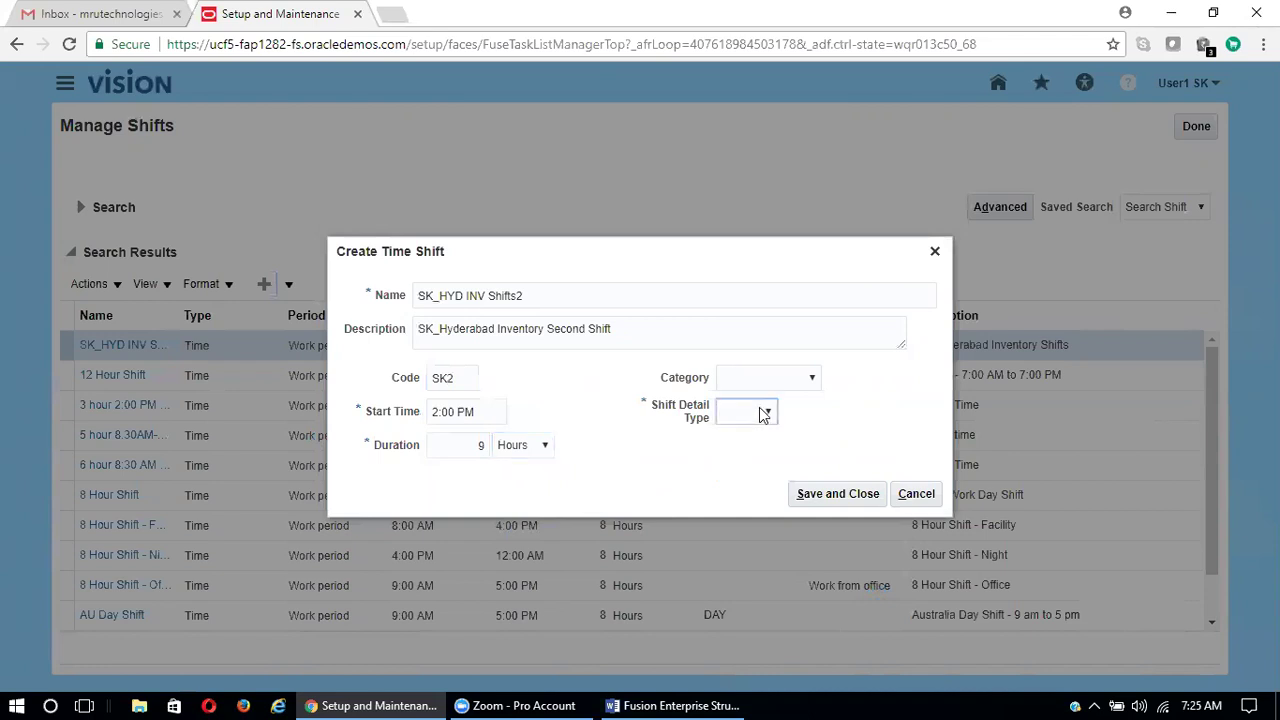
click(760, 461)
Step: Set the second shift's category to Work from office and save the shift
click(787, 390)
click(785, 413)
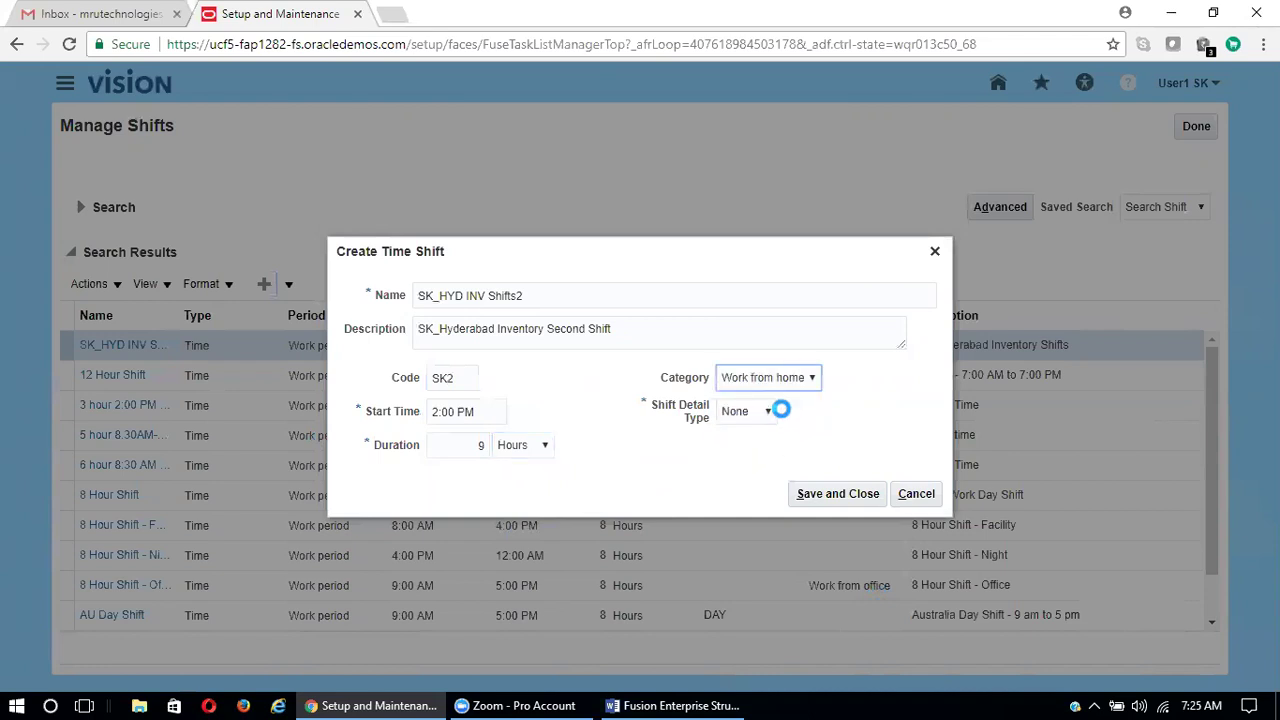
click(777, 389)
click(771, 428)
click(816, 502)
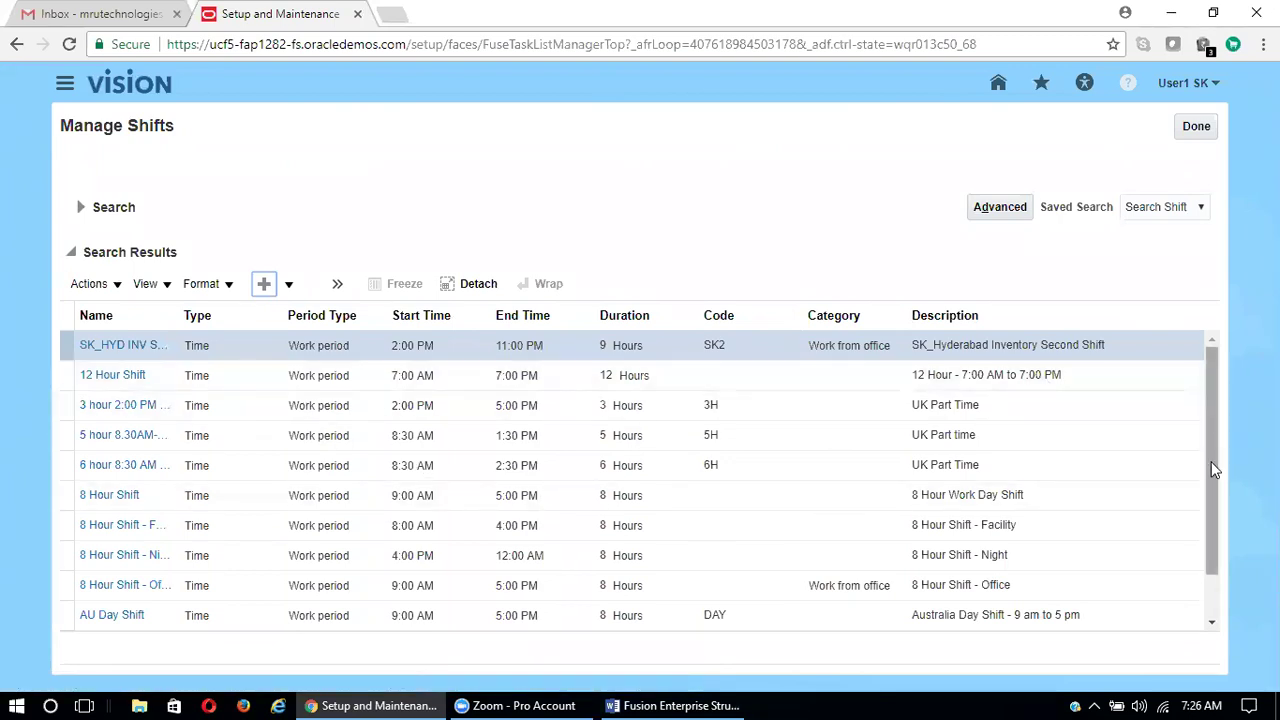
Step: Search the shifts by the name SK% to check the newly created Hyderabad shifts
scroll(1212, 460, down, 1)
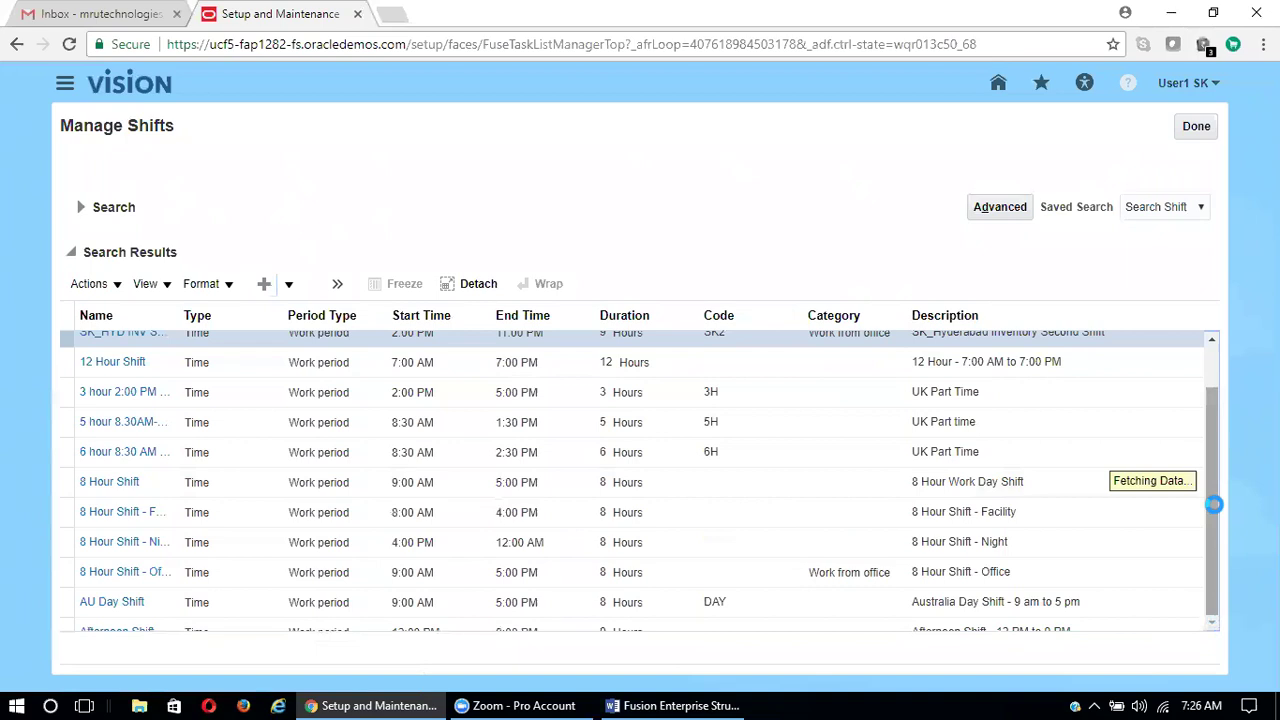
scroll(1205, 585, down, 5)
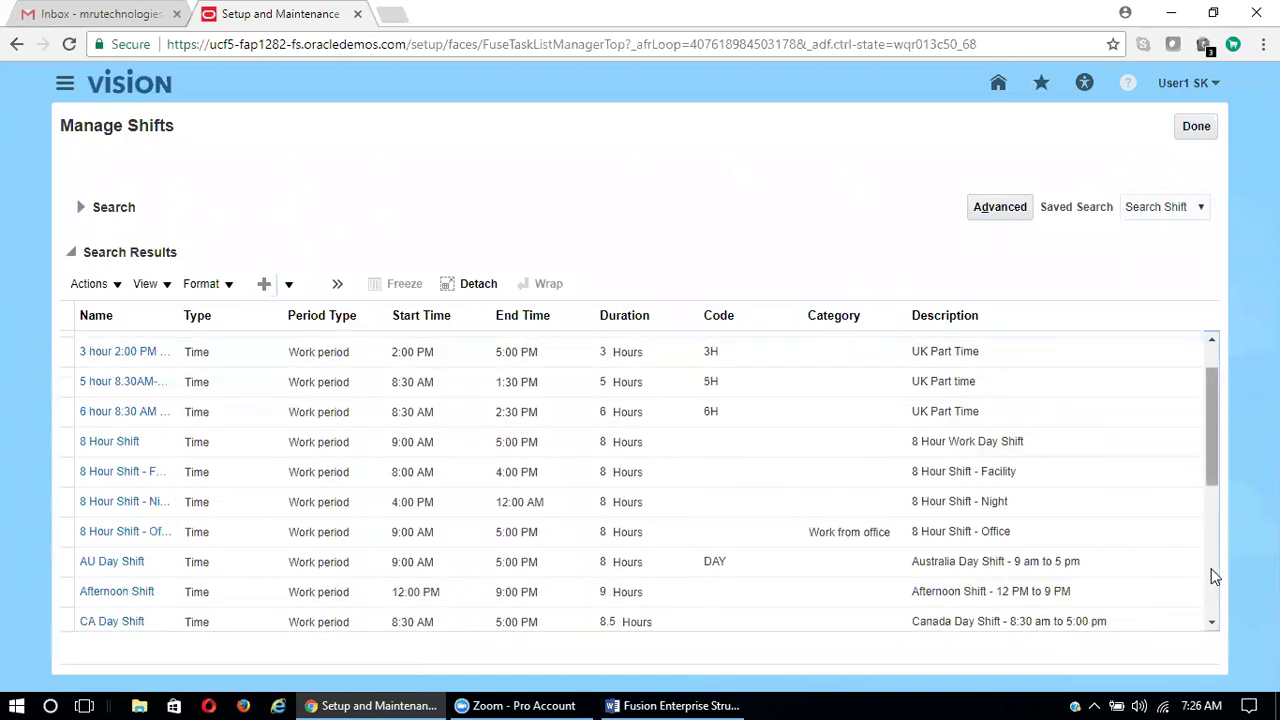
scroll(1222, 475, up, 7)
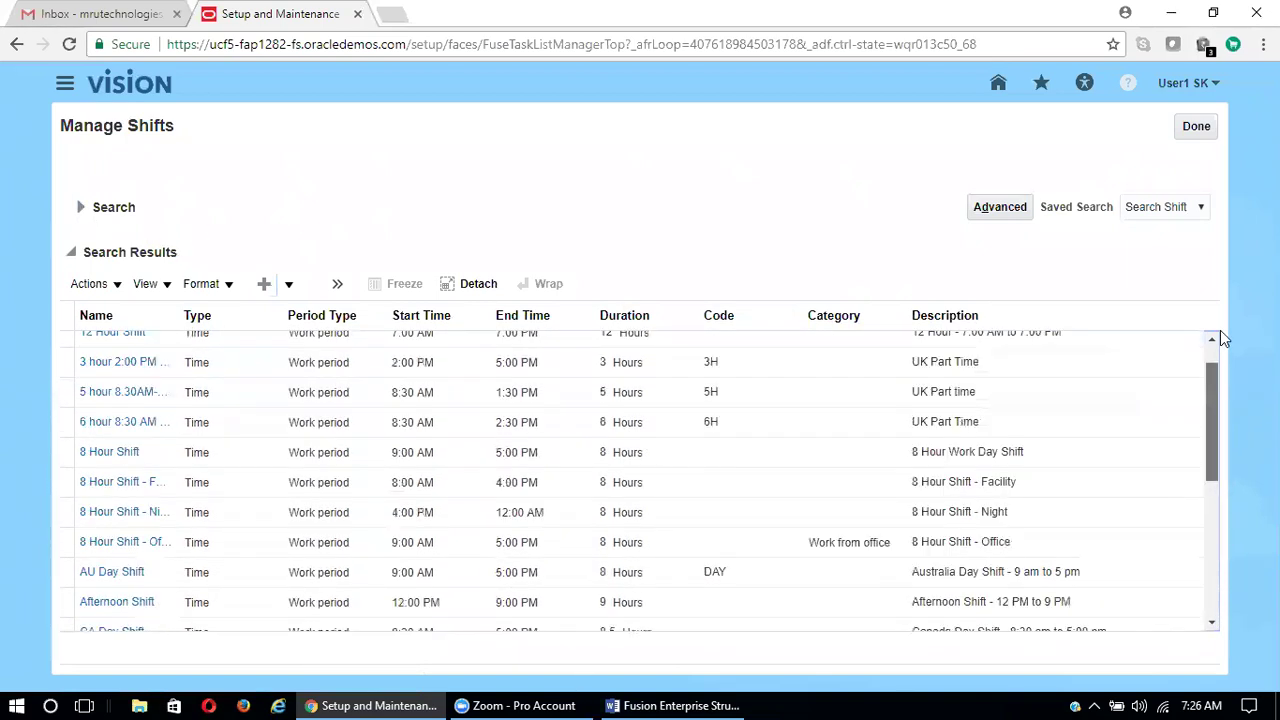
click(78, 207)
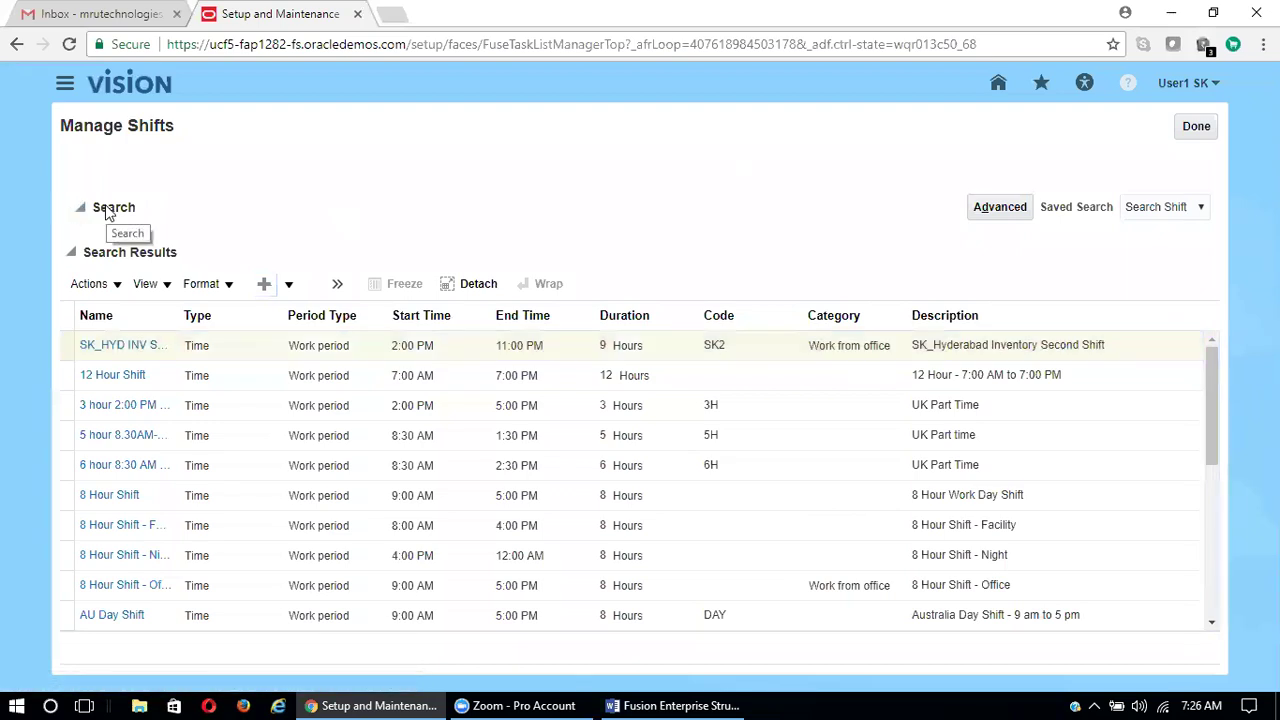
click(232, 233)
text(SK%)
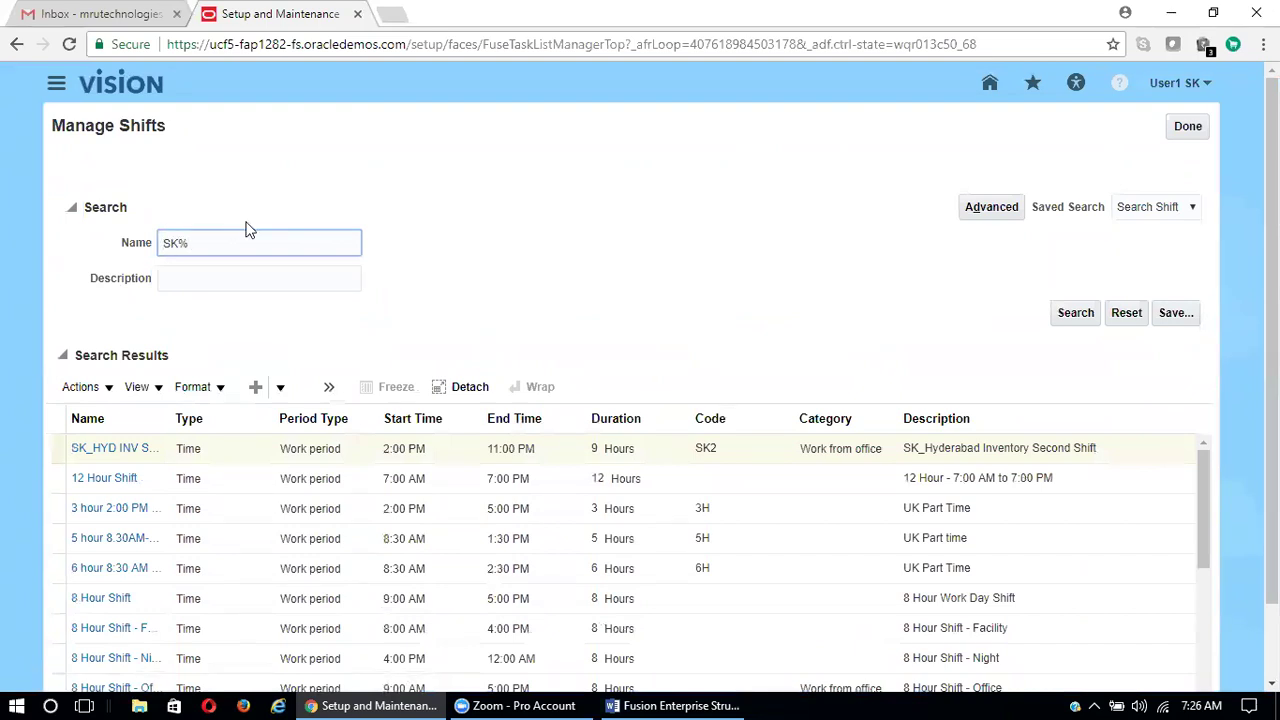
click(1072, 314)
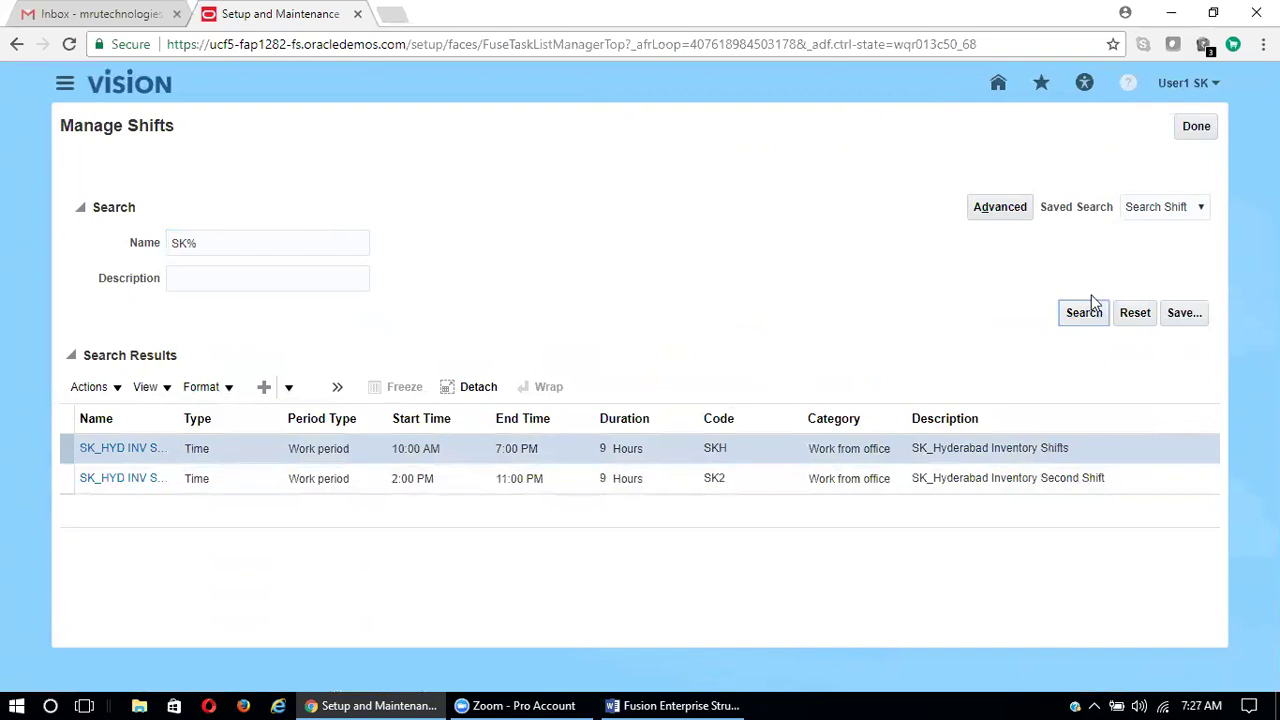
Step: Finish managing shifts and, from Manage Facility Workday Patterns, start a new time workday pattern named SK_HYD INV Workday Pattern
click(1209, 133)
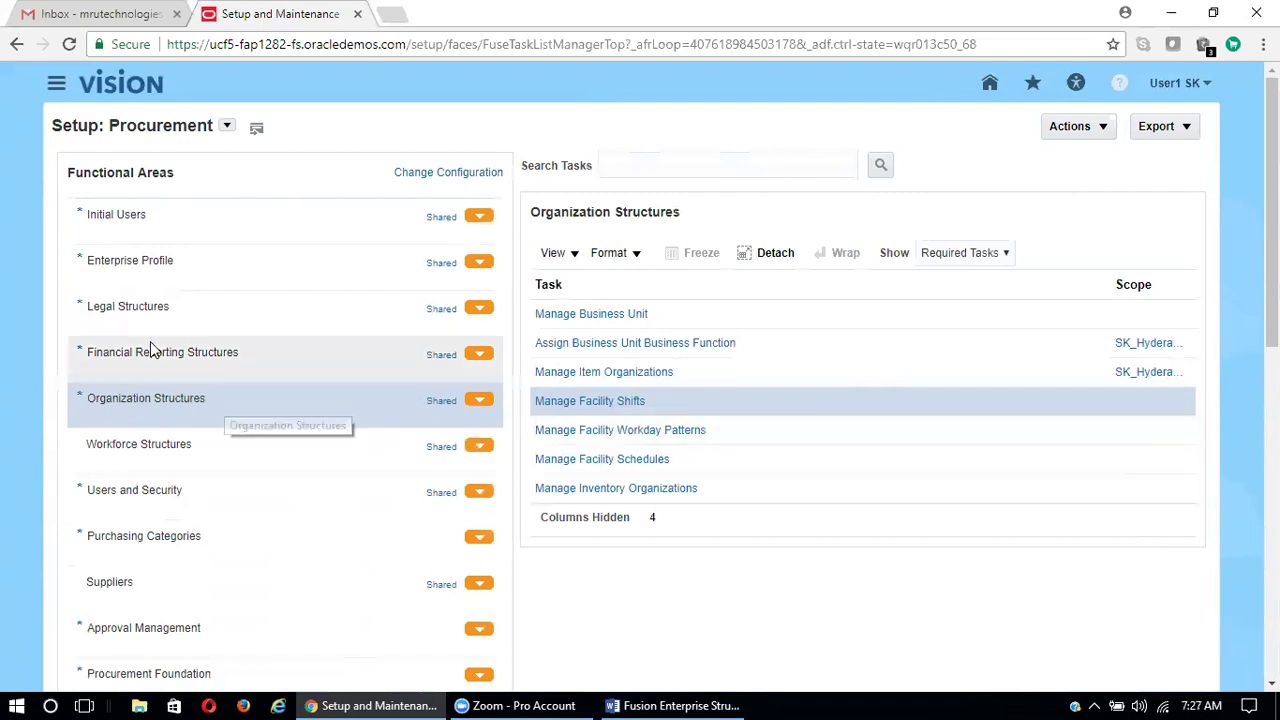
click(620, 432)
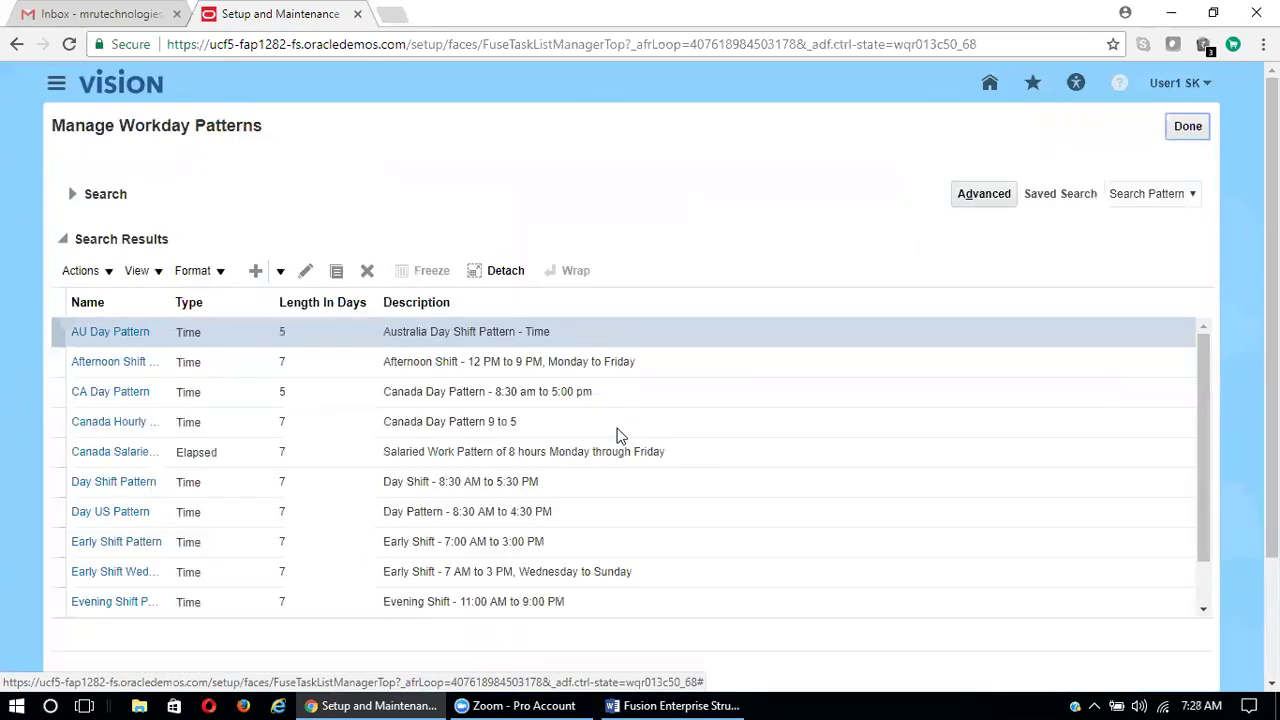
click(253, 270)
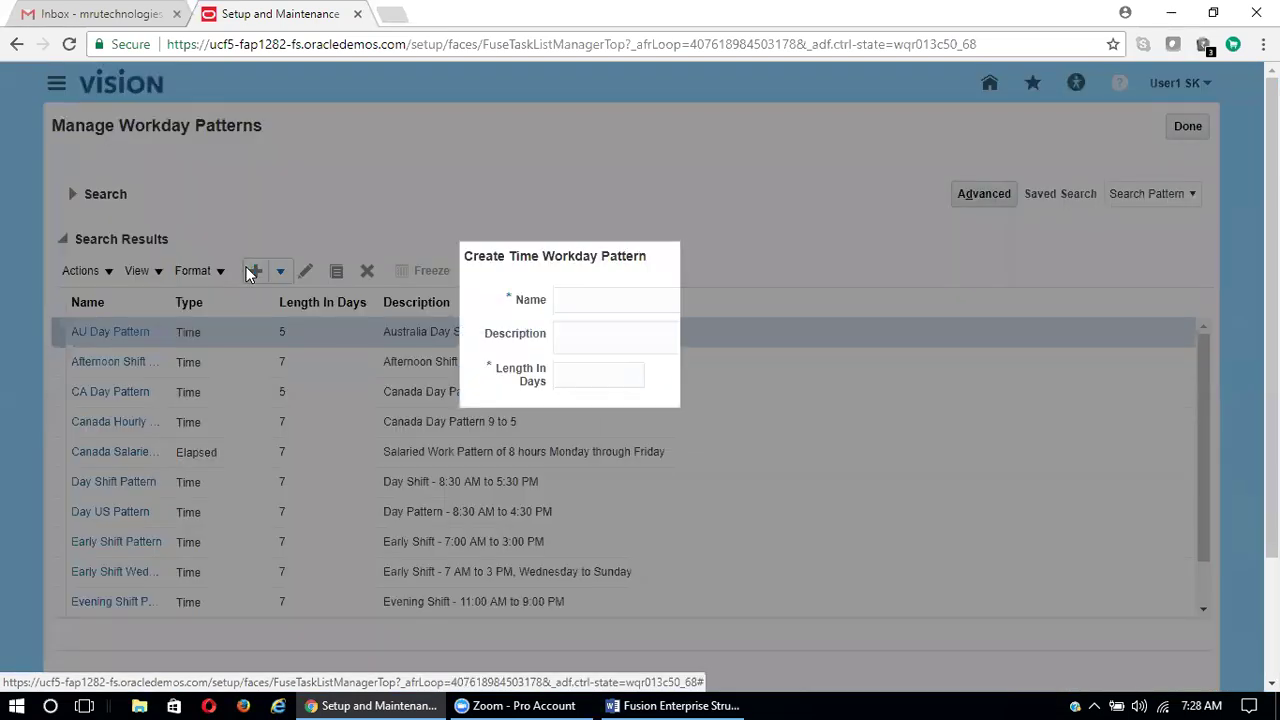
text(SK)
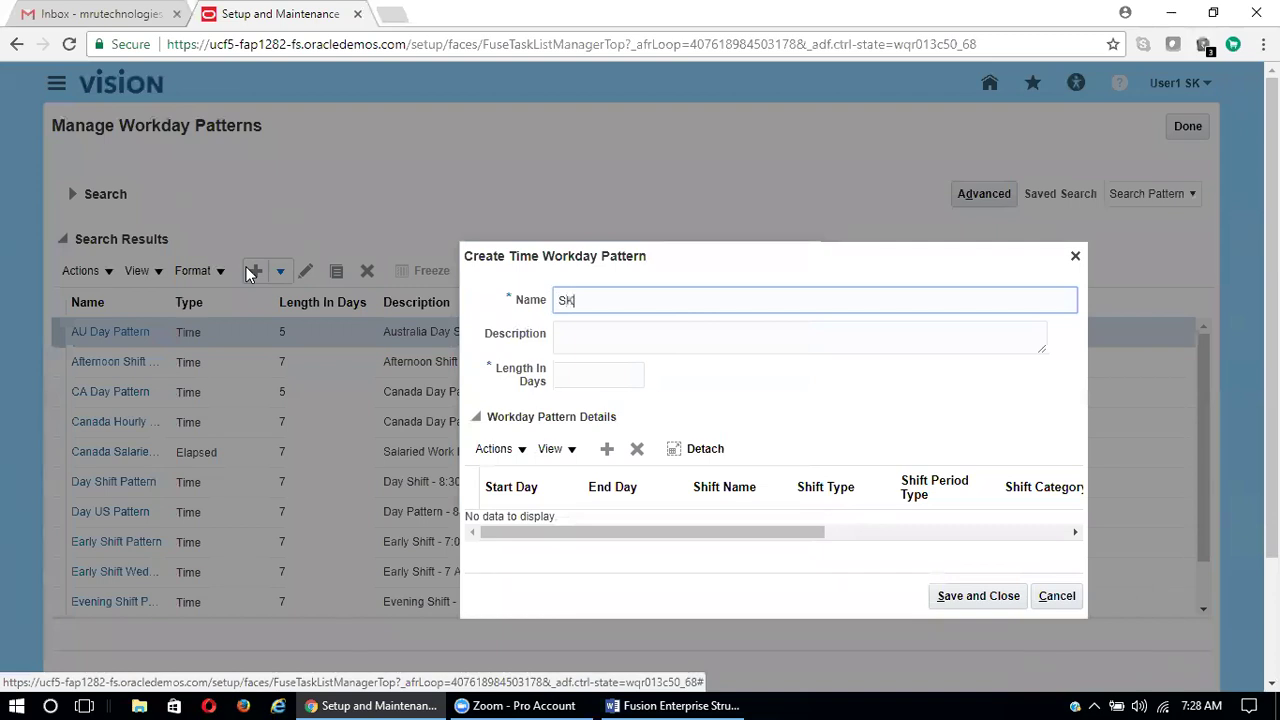
text(_HYD INV Workday Pattern)
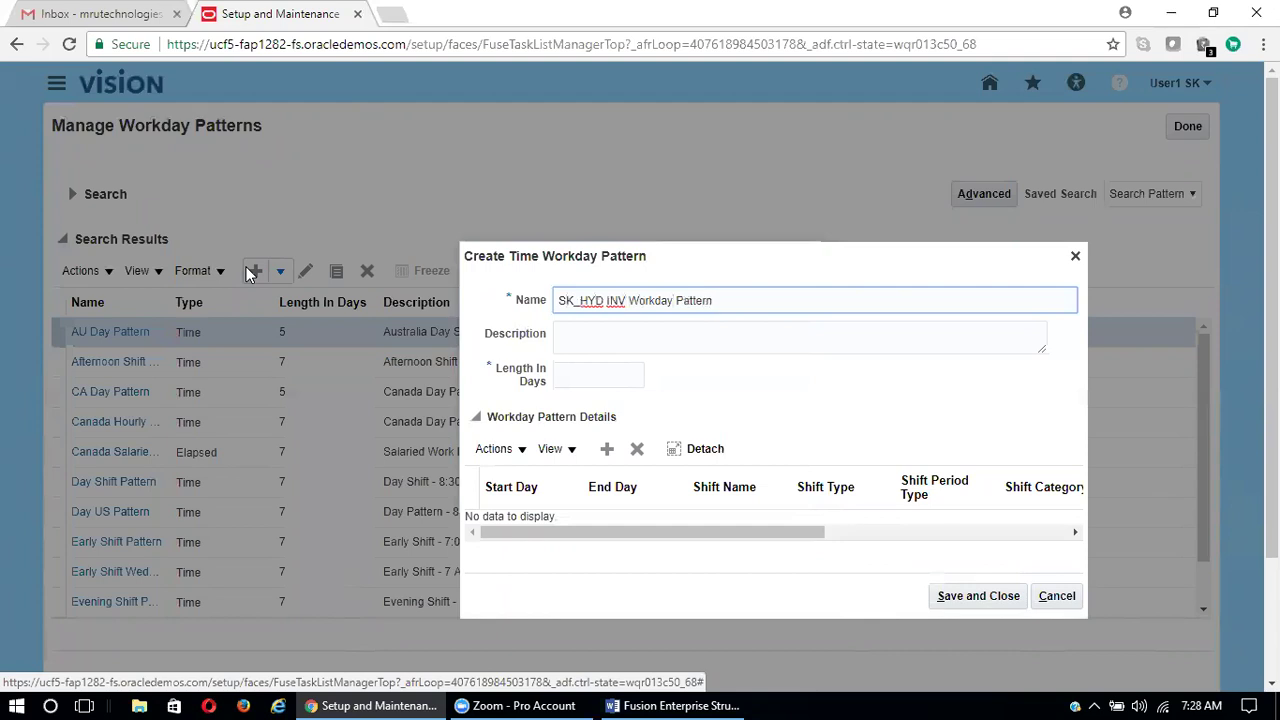
Step: Give the workday pattern the description SK_Hyderabad Inventory Workday Pattern and a length of 6 days
key(Tab)
text(SK_Hydera)
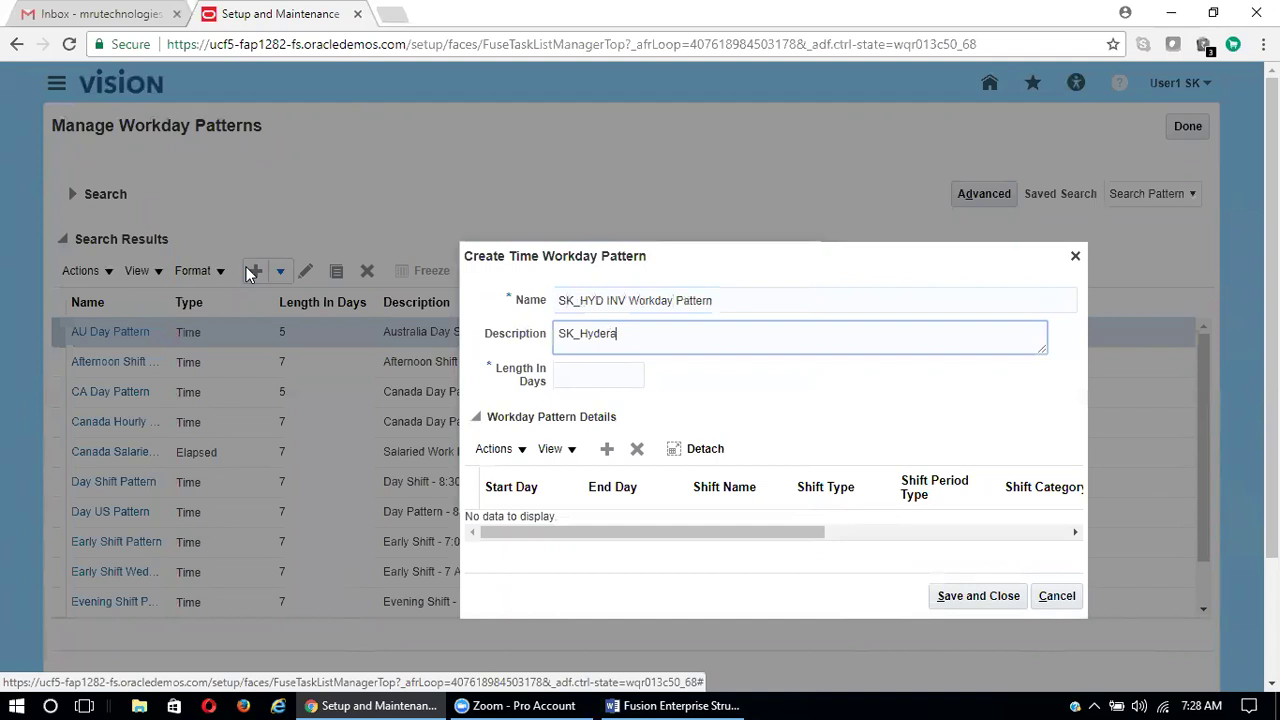
text(bad Inventory )
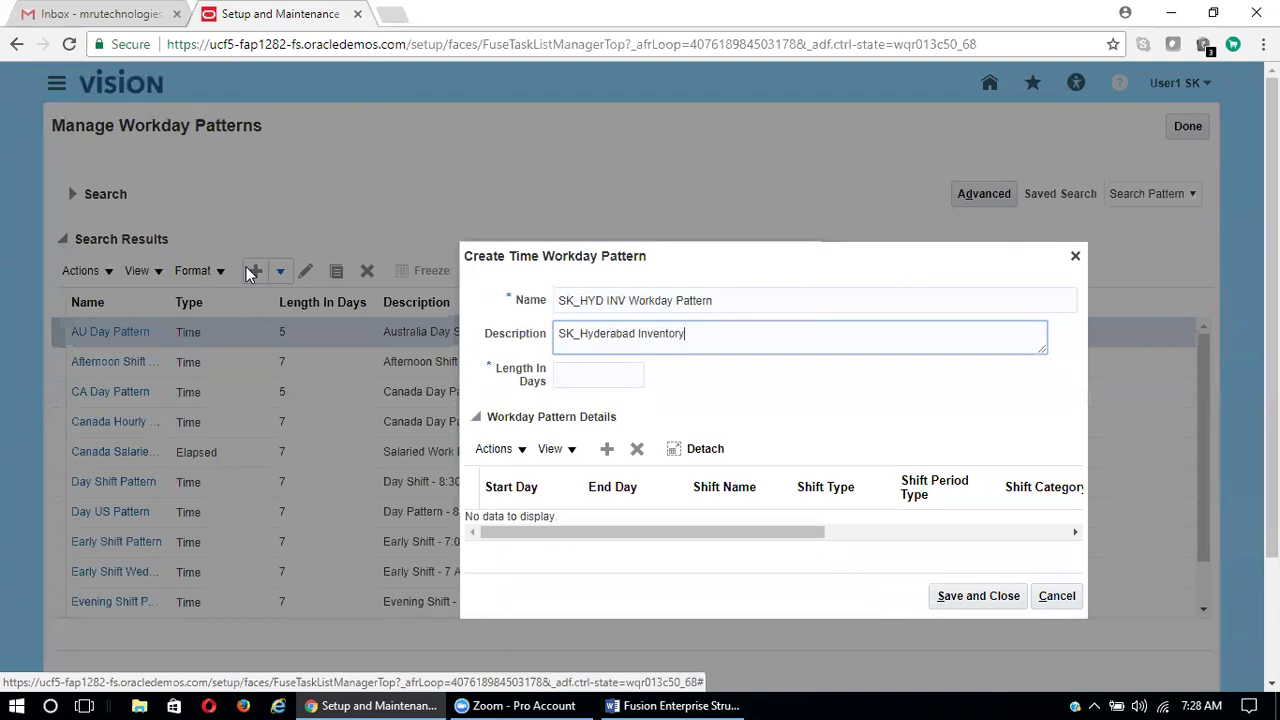
text(Workday Pattern)
click(613, 378)
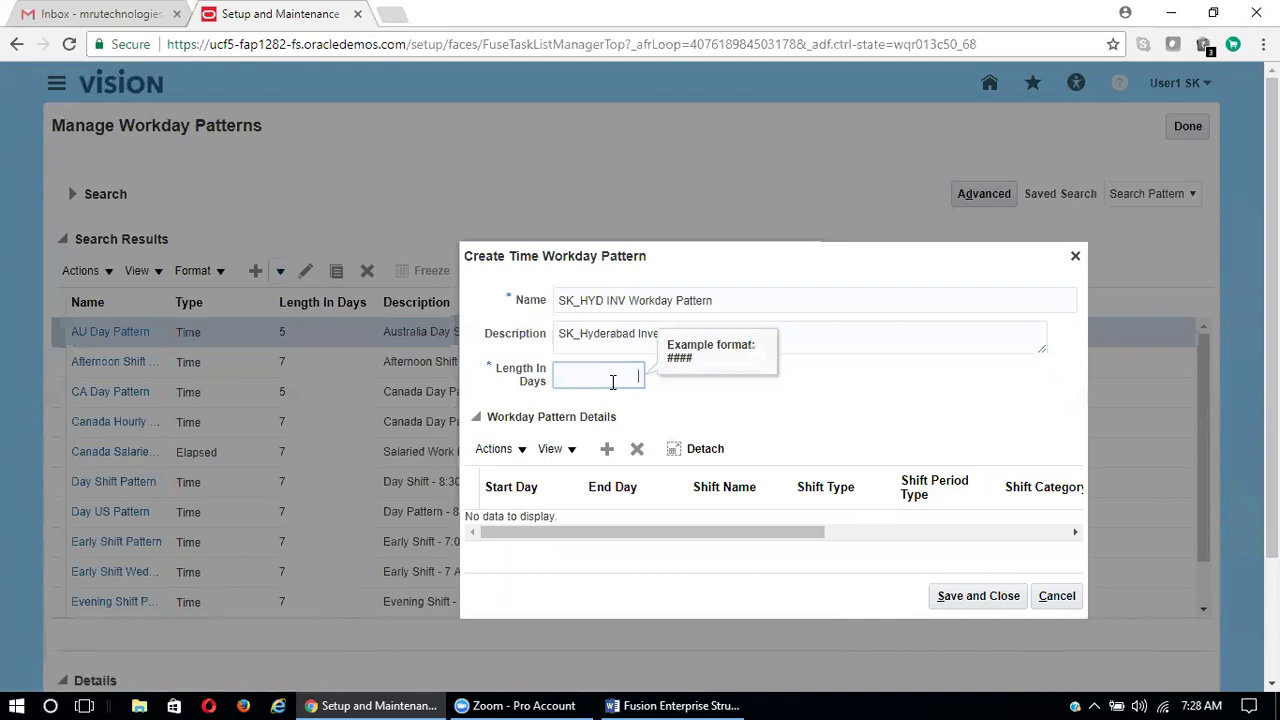
text(6)
drag(636, 422, 488, 416)
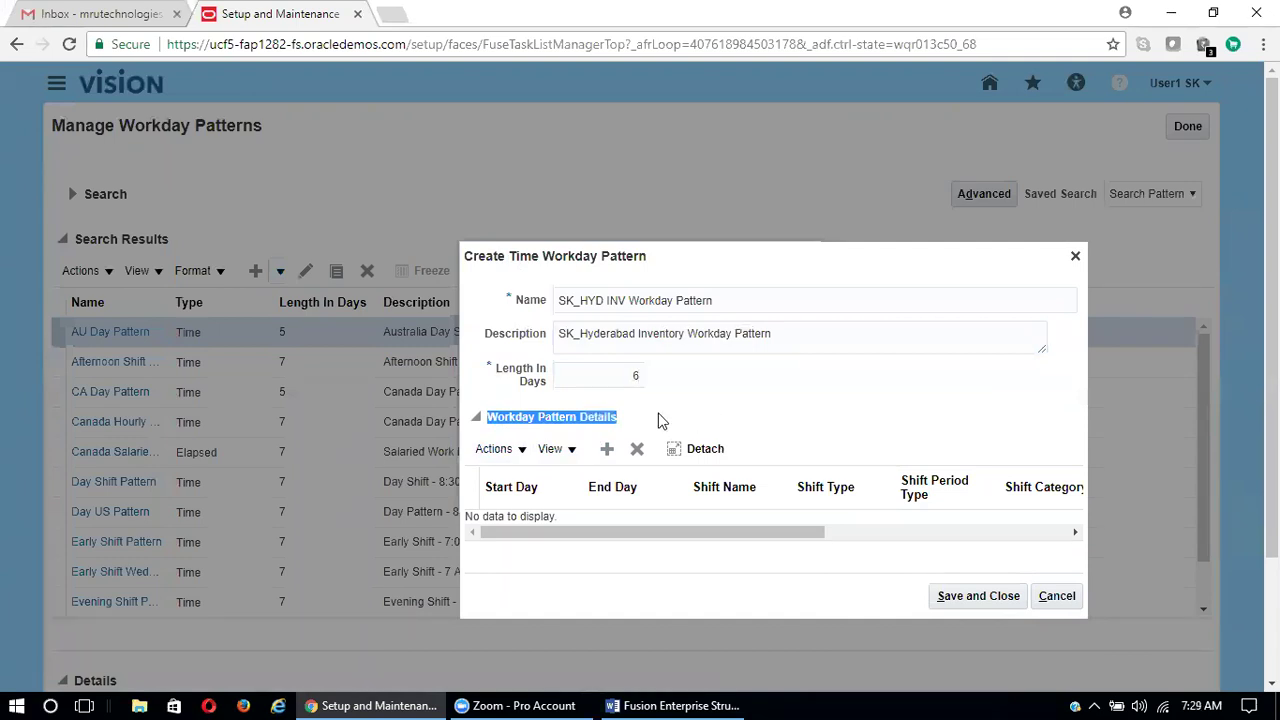
Step: Add a workday pattern detail line with start day 1 and end day 6
click(606, 450)
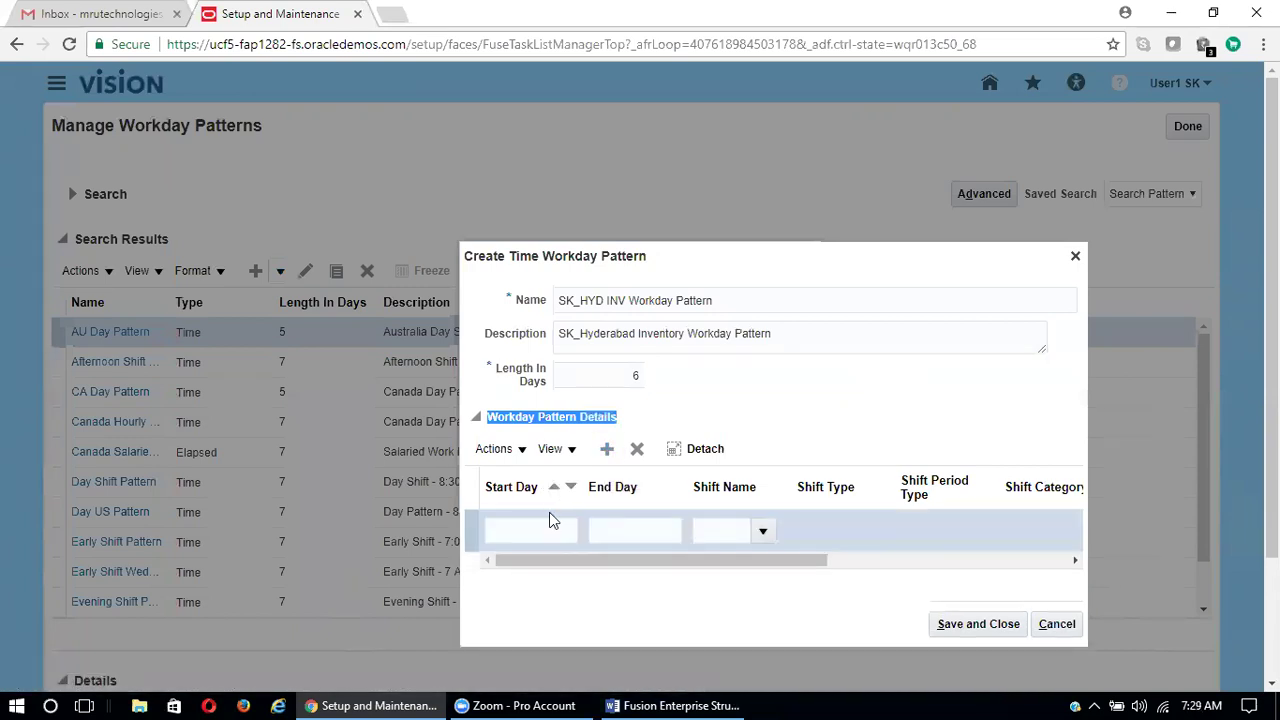
click(552, 526)
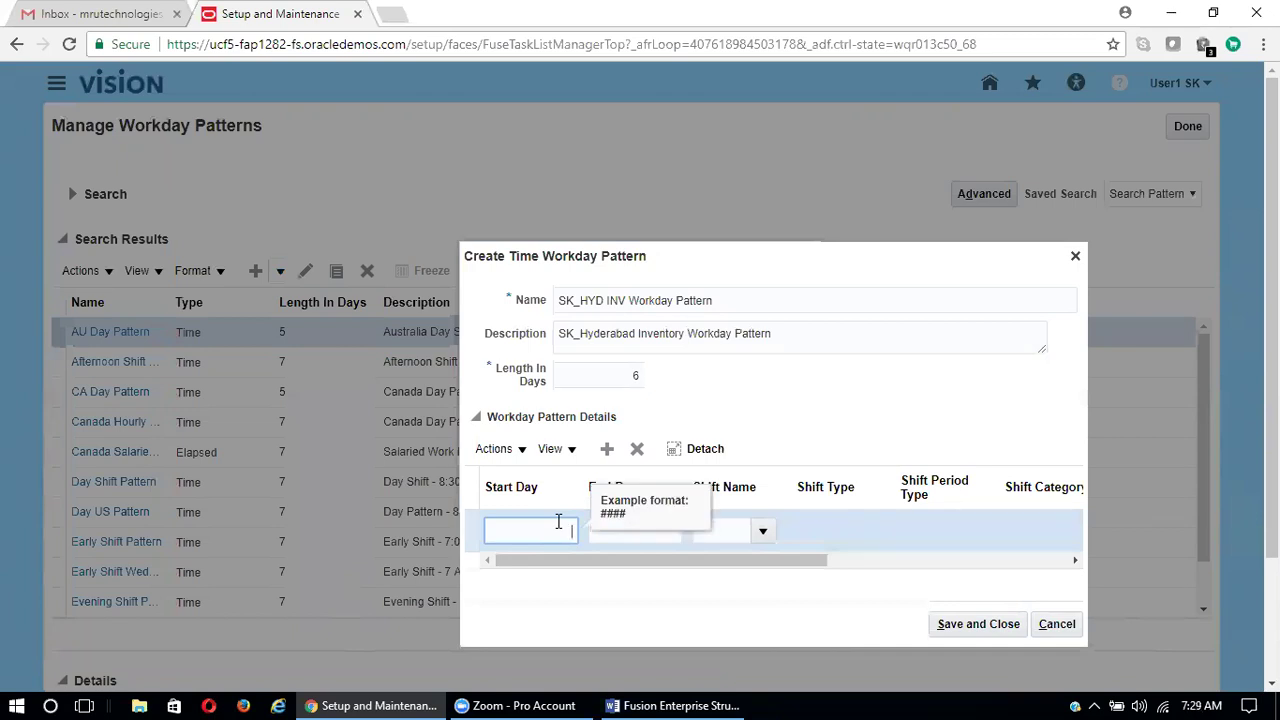
text(1)
key(Tab)
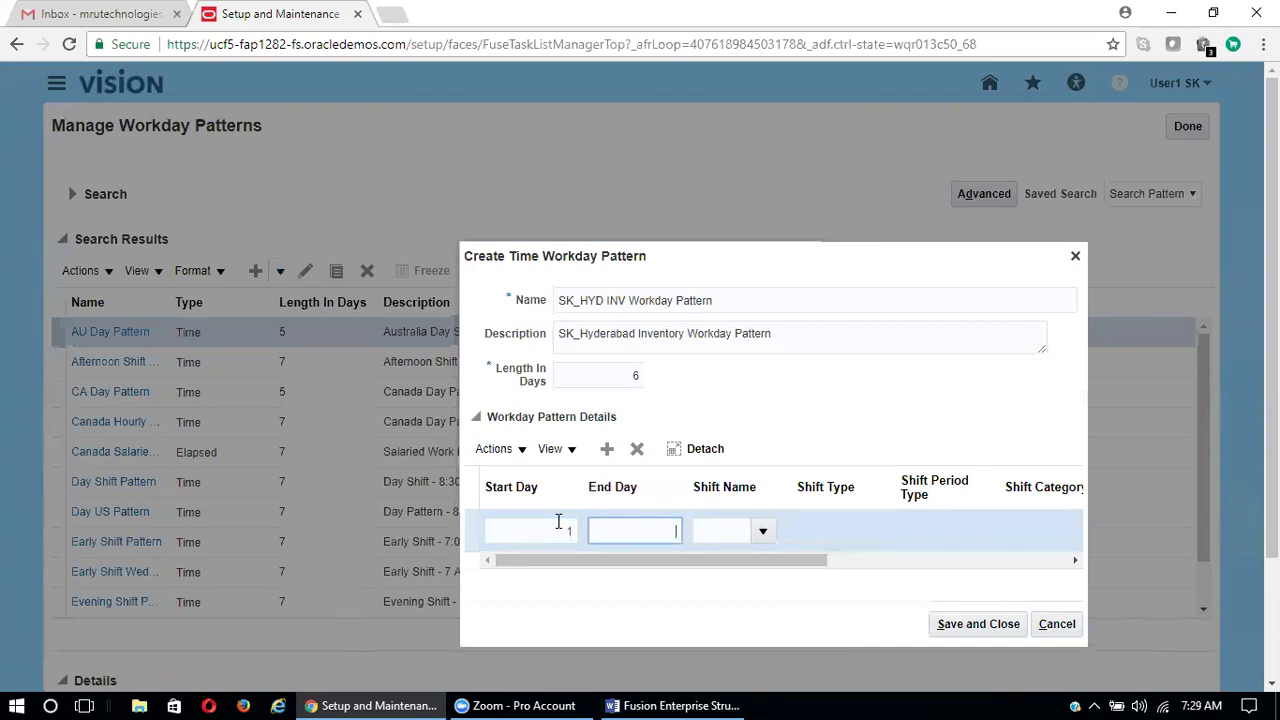
text(6)
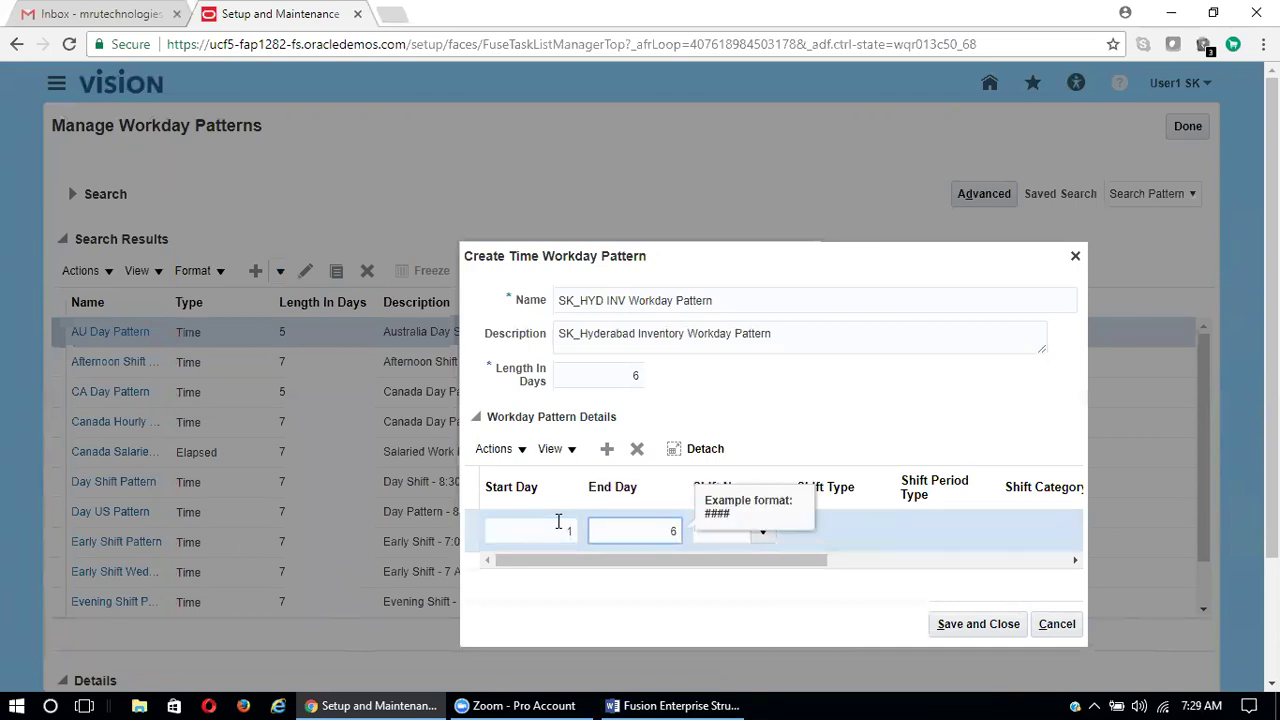
Step: Search the shift names for SK% and assign the SK_HYD INV shift with code SKH to the day 1 to 6 line
click(731, 513)
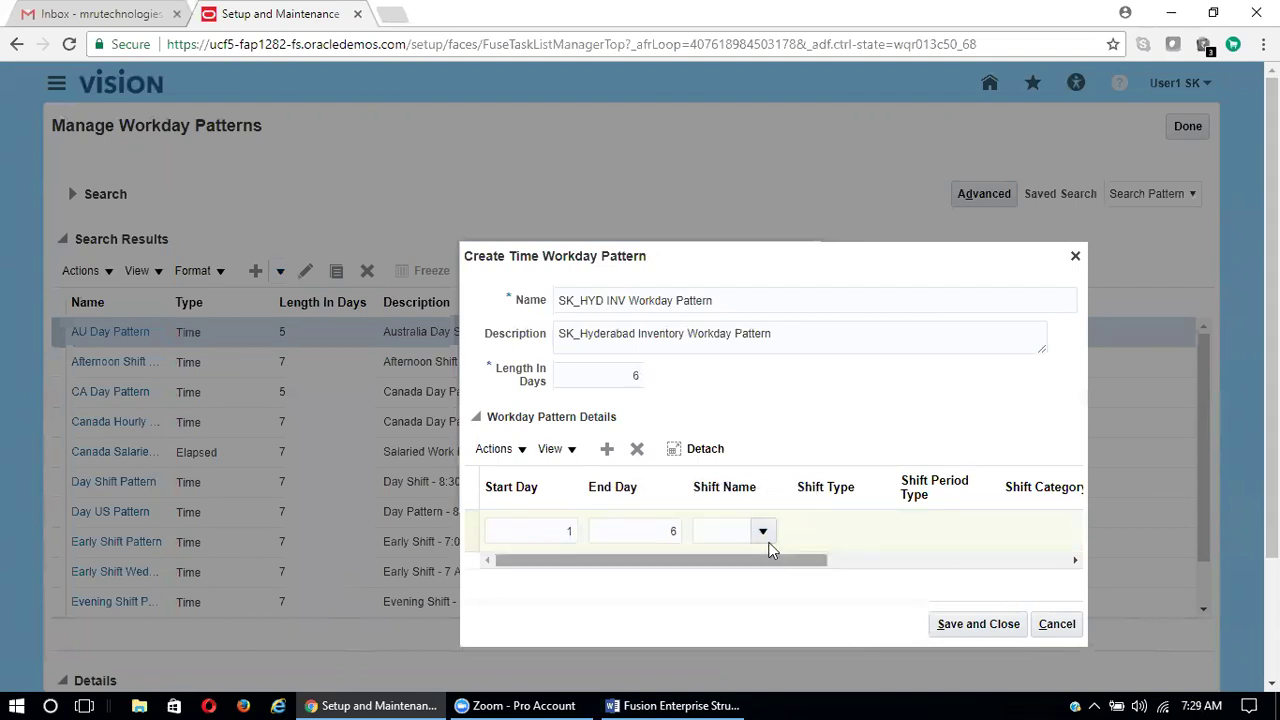
click(763, 531)
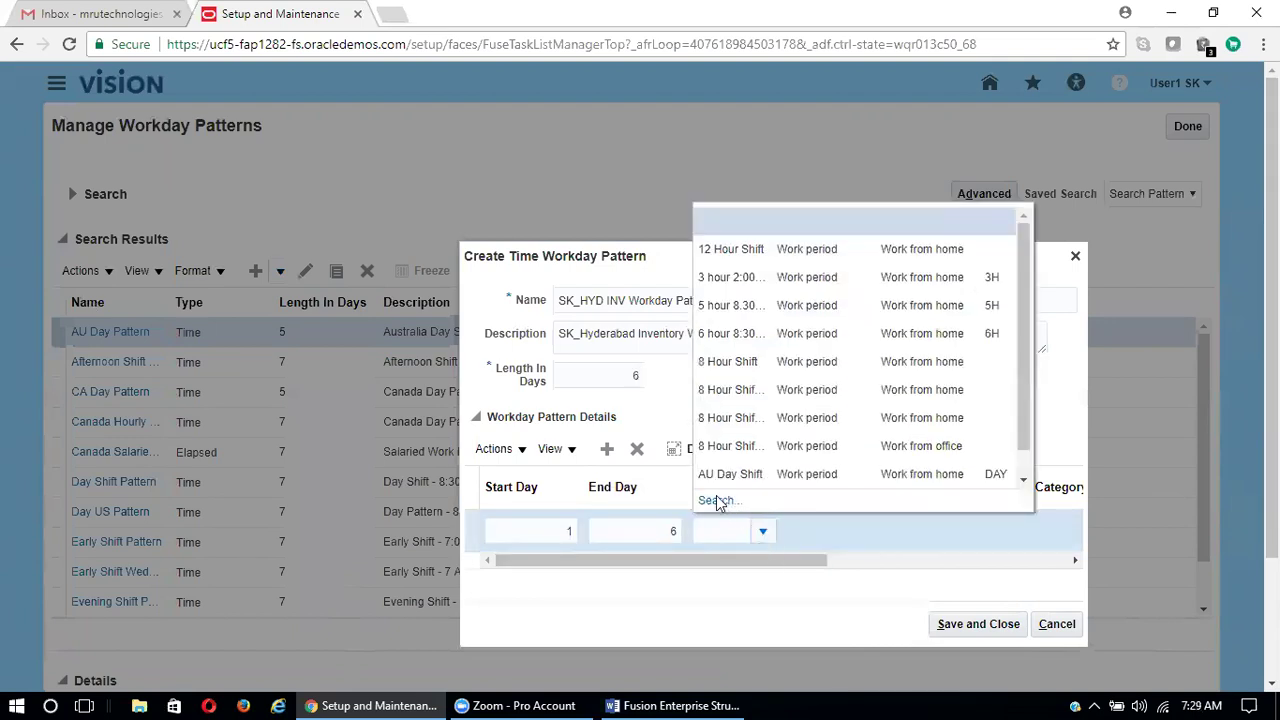
click(715, 501)
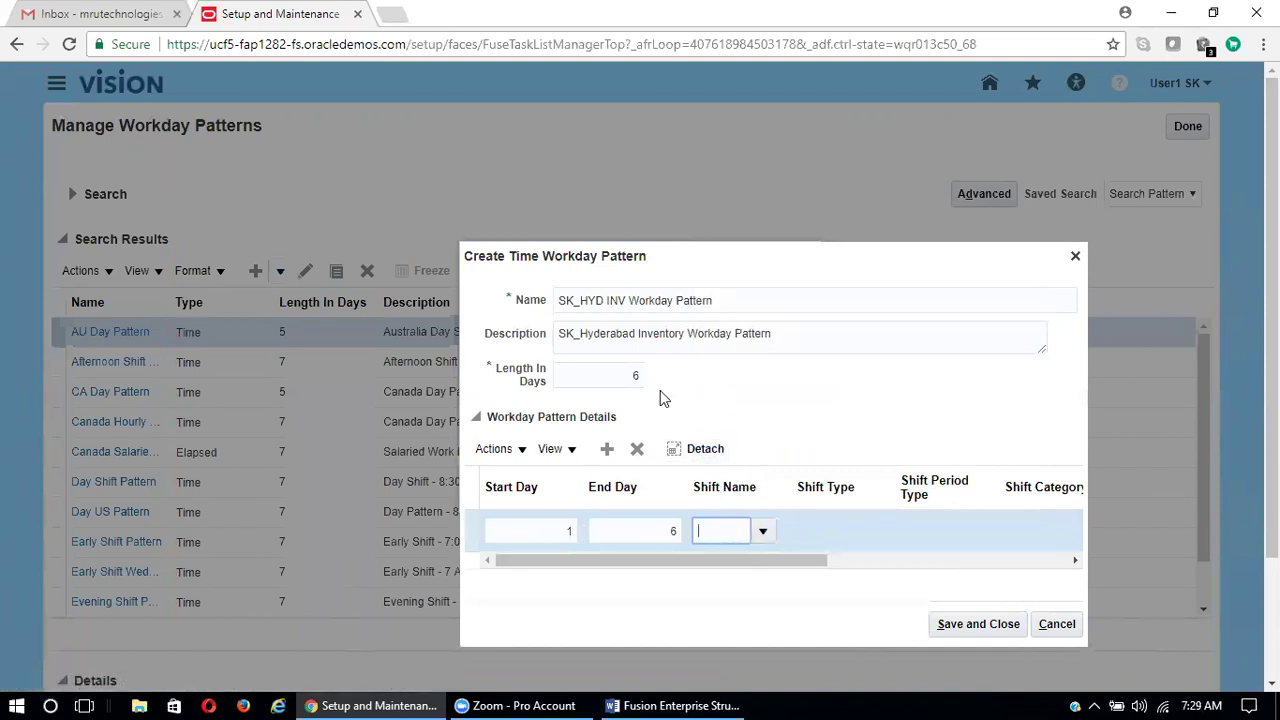
click(682, 325)
text(SK%)
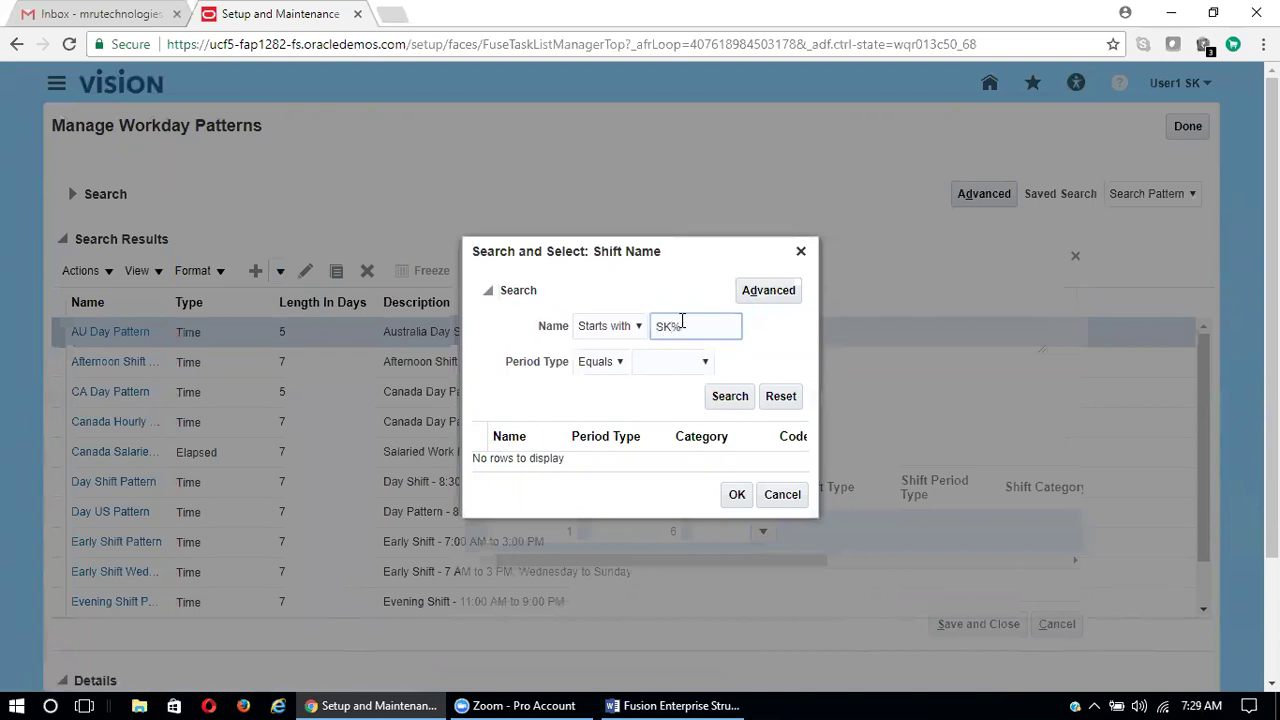
click(727, 397)
click(590, 447)
click(737, 517)
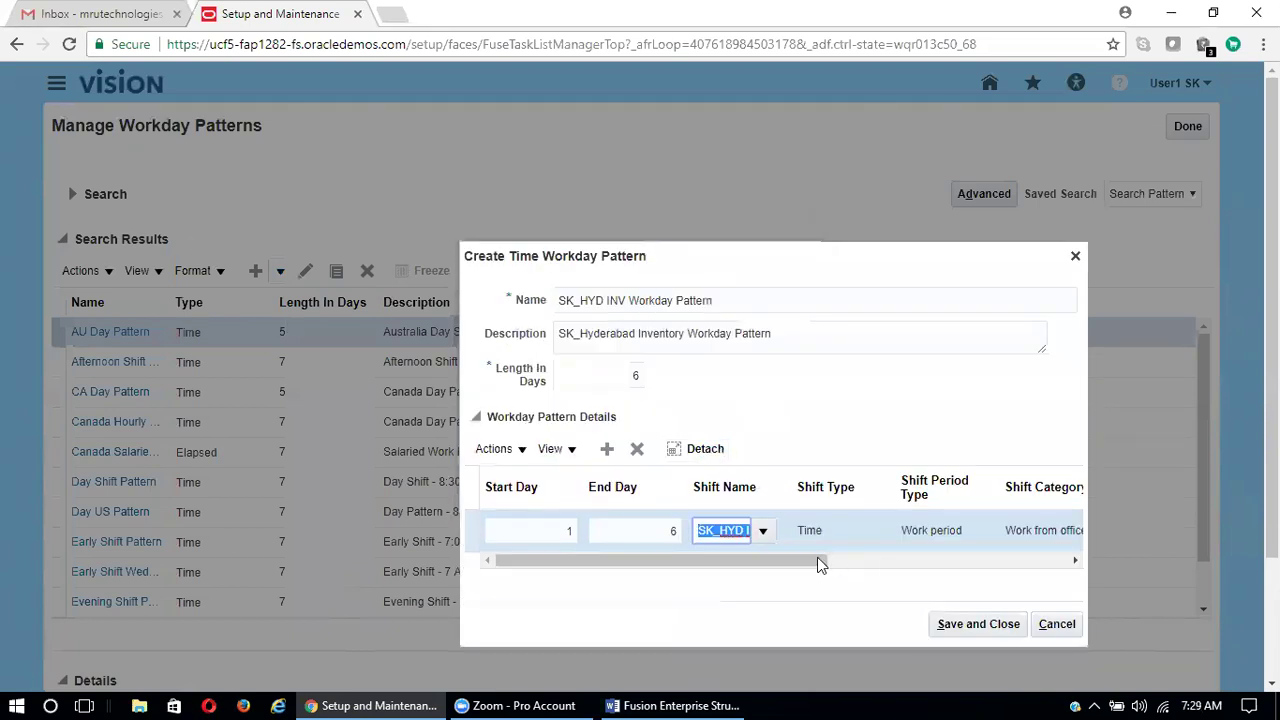
Step: Examine the August 2017 system calendar to relate the pattern's start and end days to actual dates and weekdays
drag(806, 559, 701, 560)
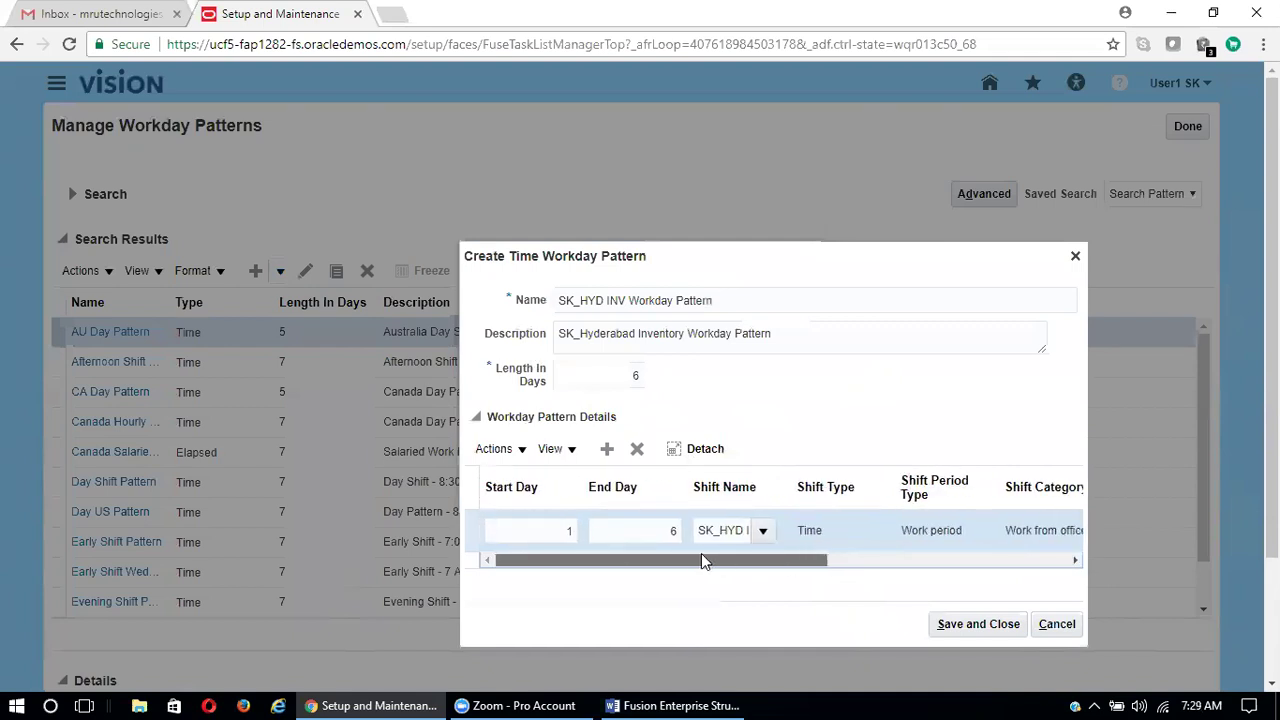
click(557, 530)
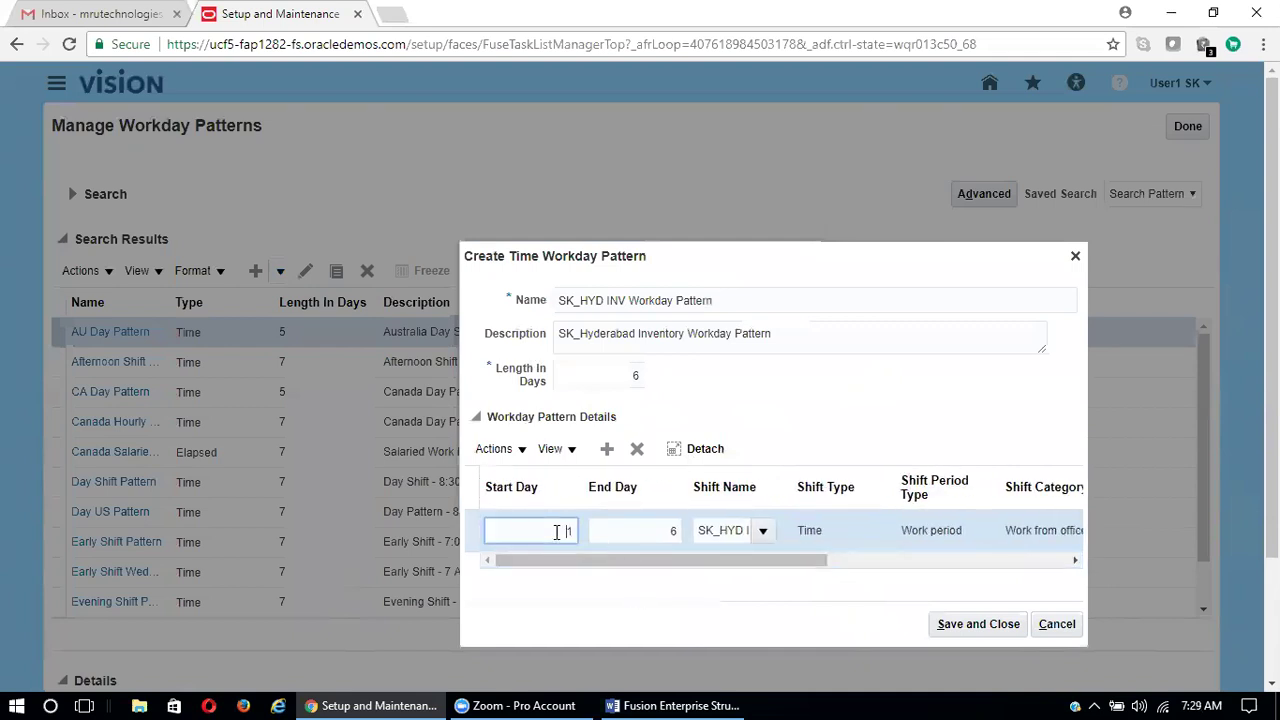
drag(563, 530, 573, 531)
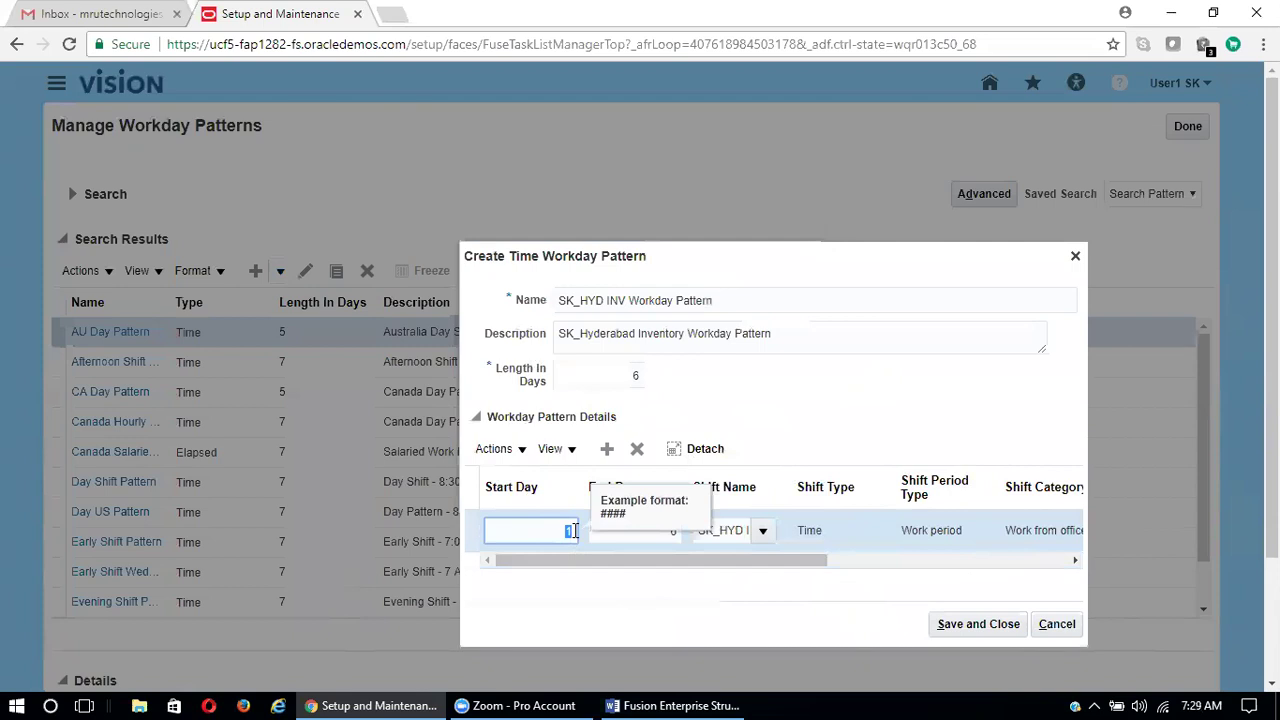
click(1223, 695)
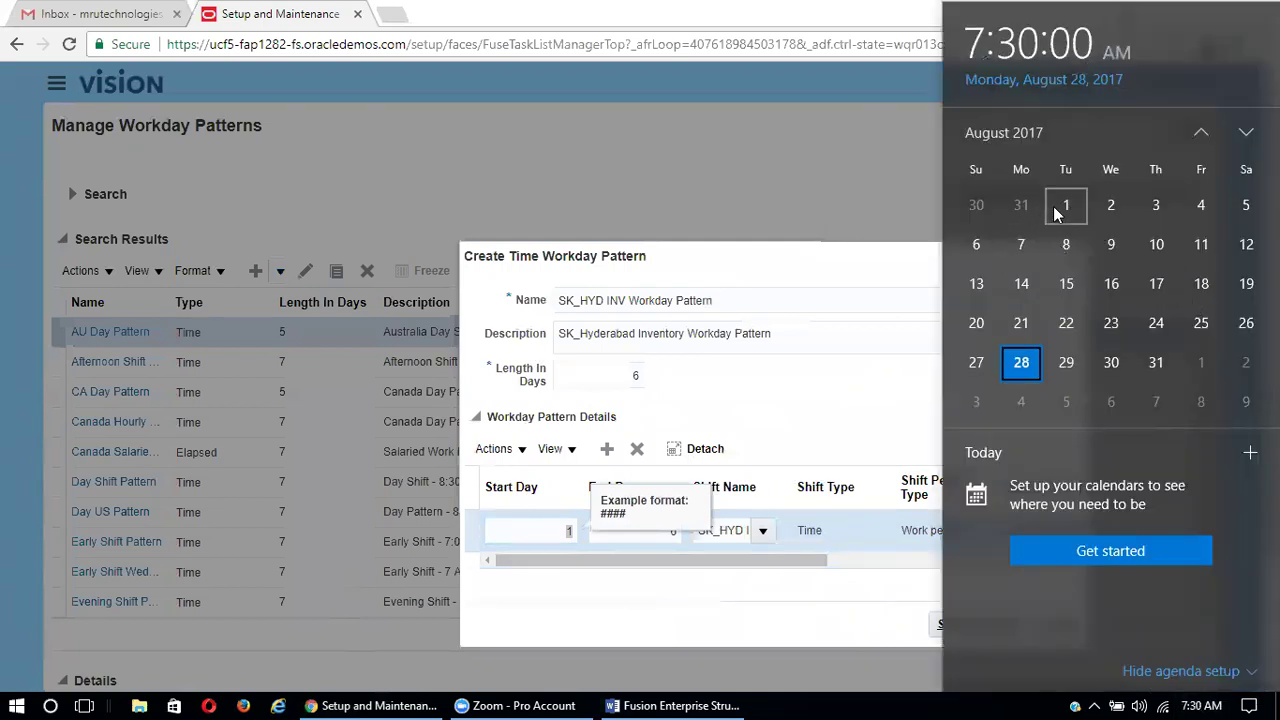
click(1056, 208)
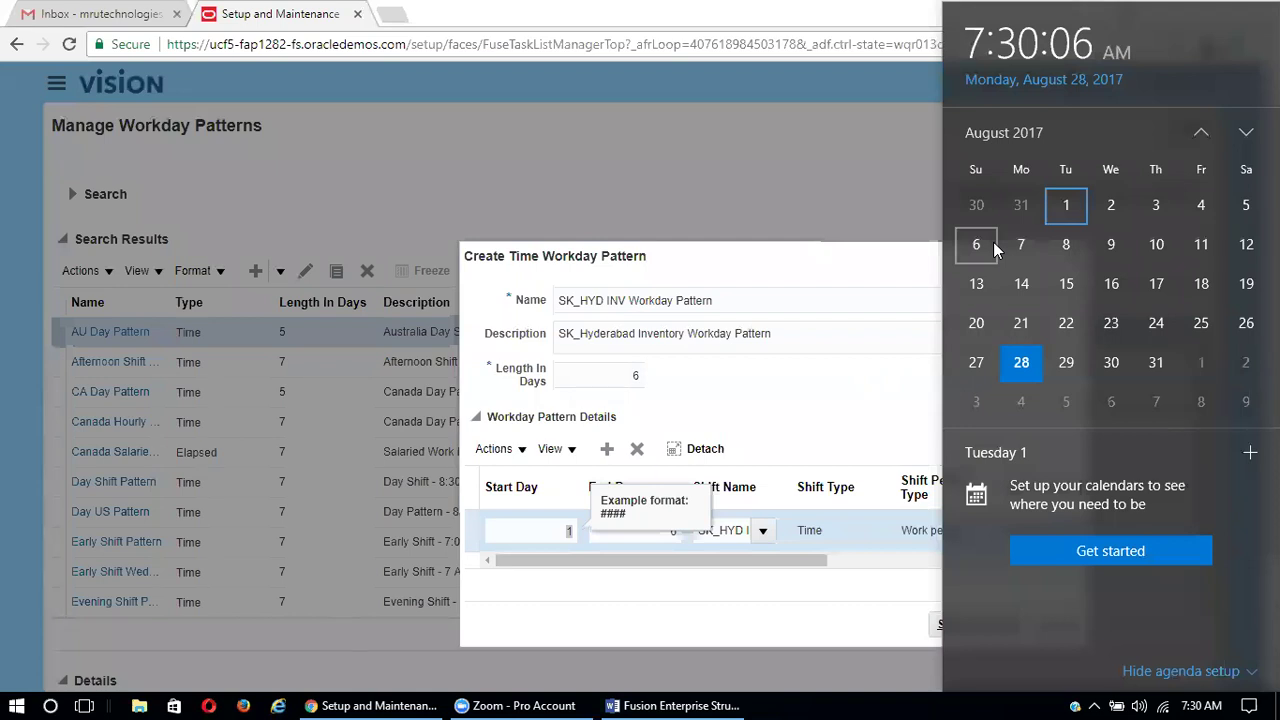
click(1018, 244)
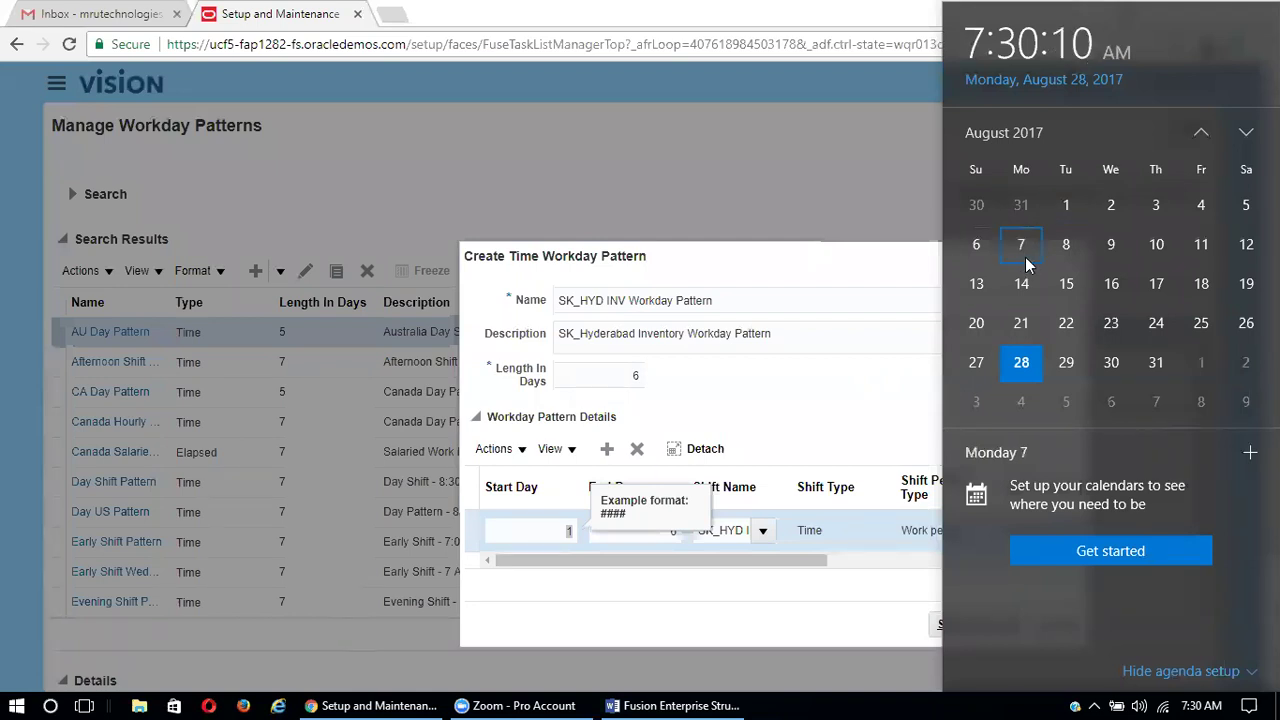
click(1076, 242)
click(991, 281)
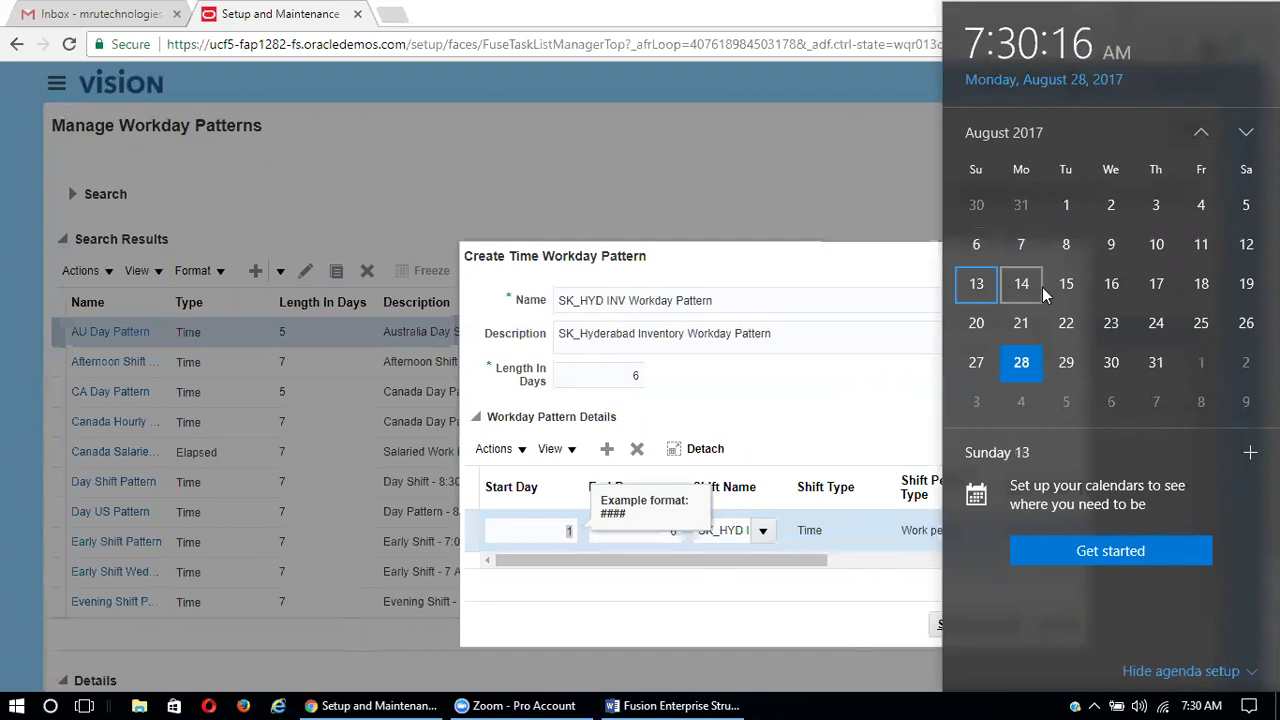
click(1022, 286)
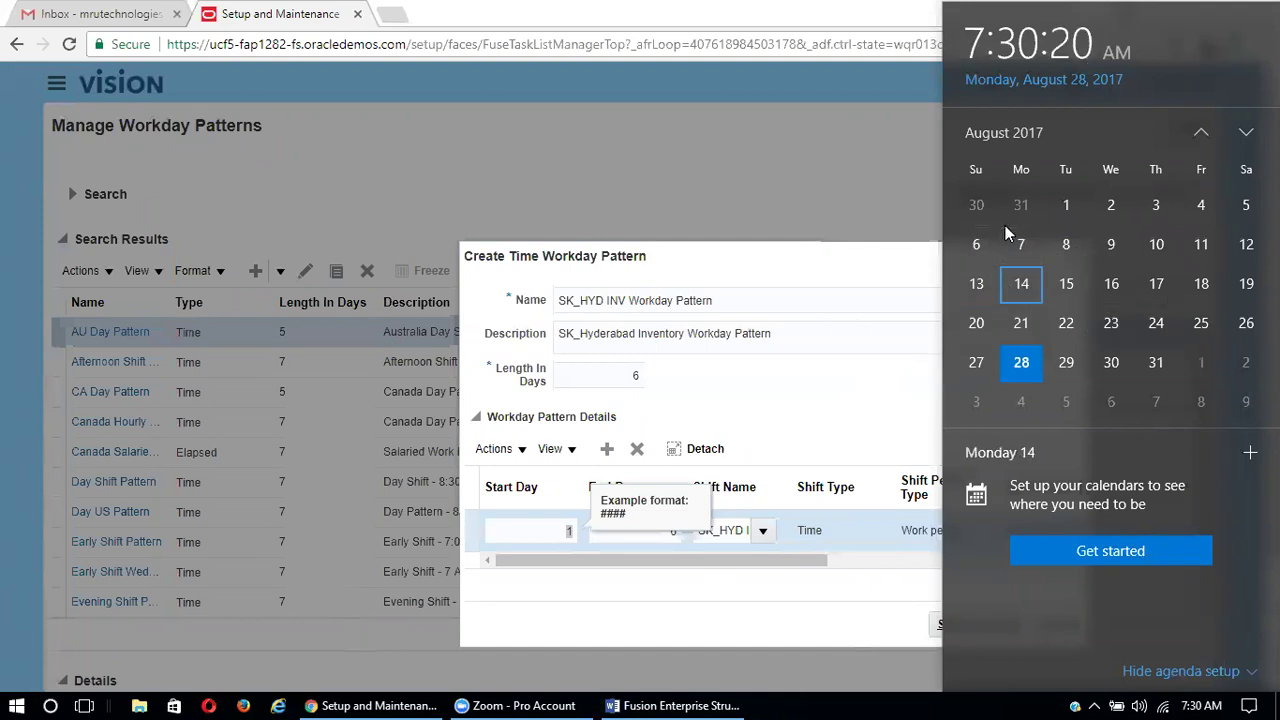
click(1029, 216)
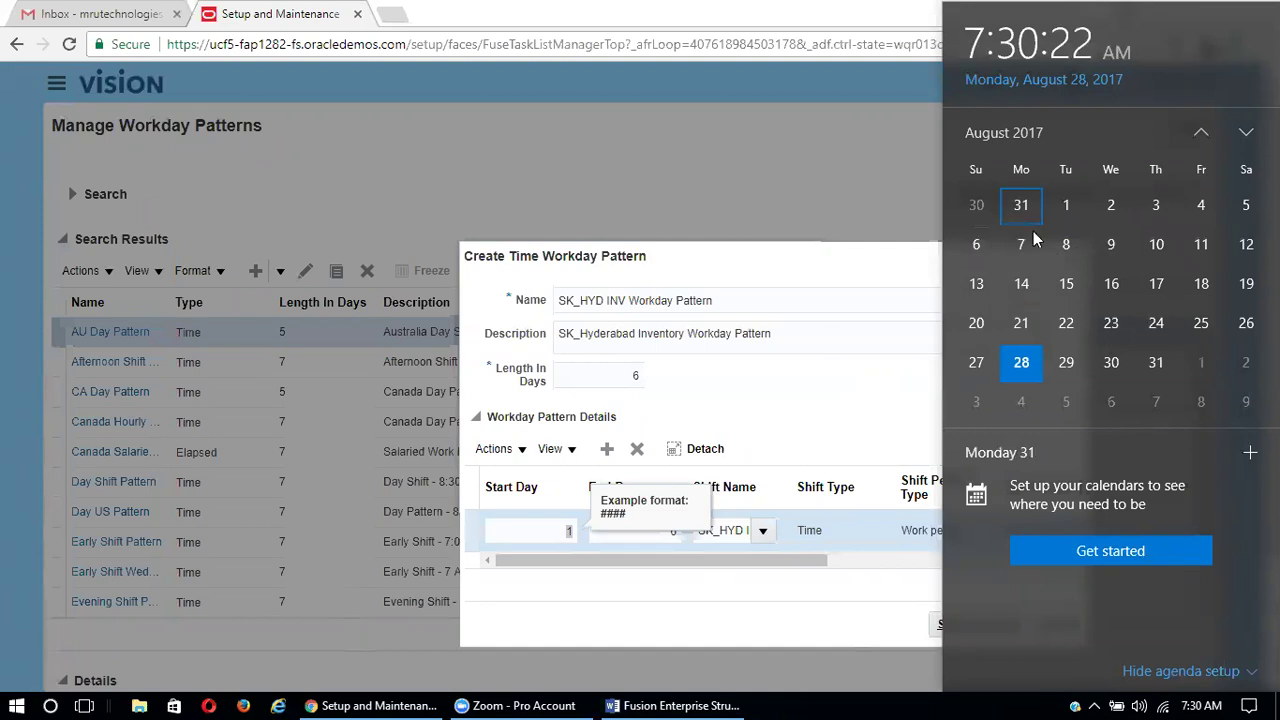
click(1237, 210)
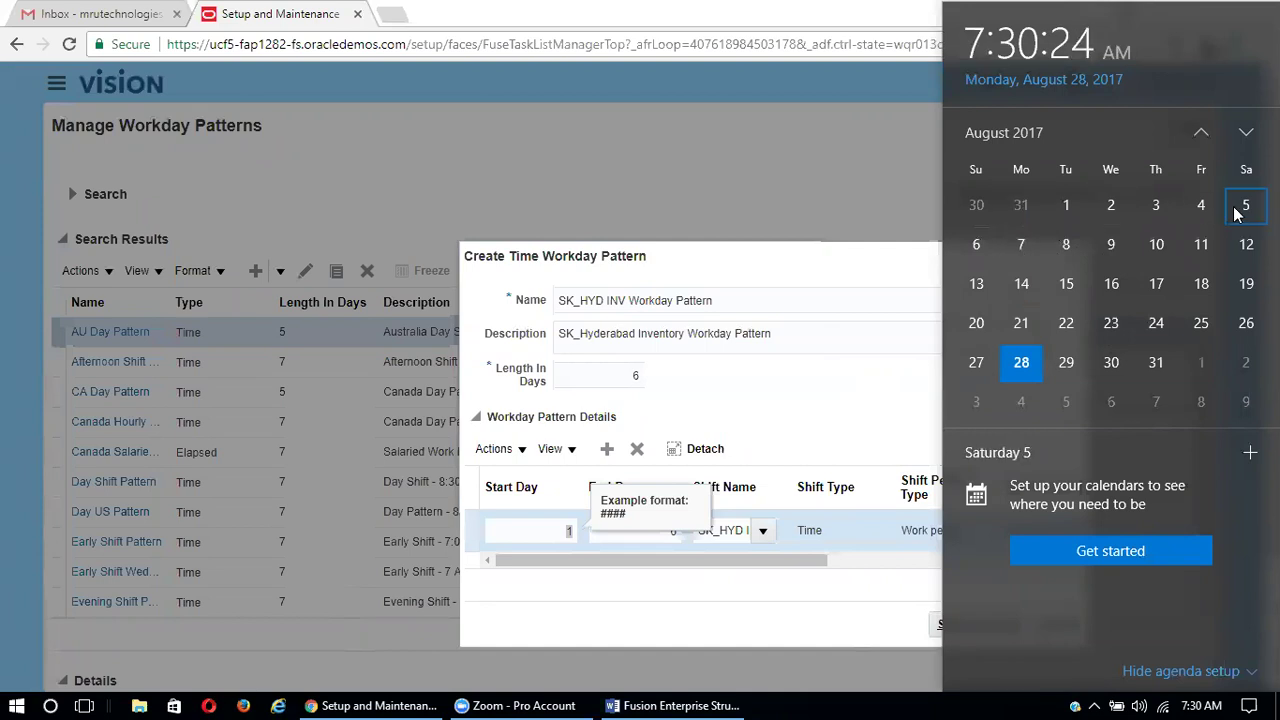
click(770, 367)
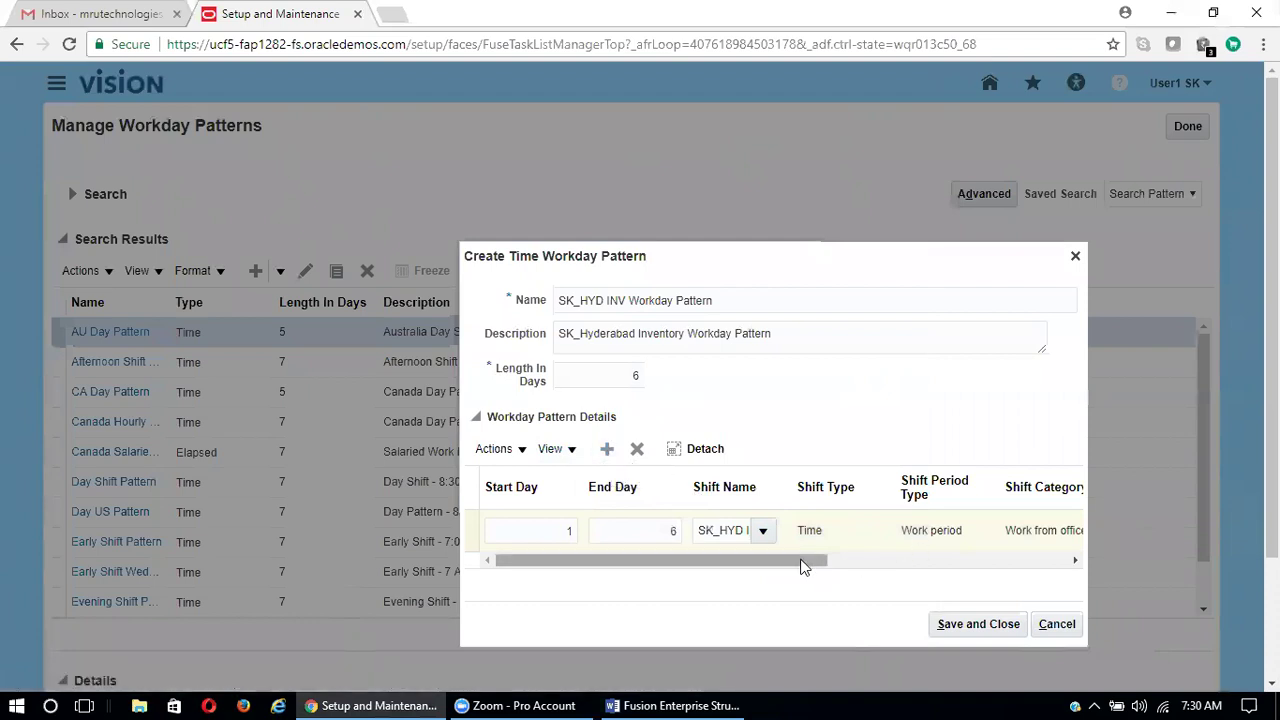
Step: Review the assigned shift's start and end times, and add a second pattern detail line with start day 1 and end day 6
drag(803, 563, 854, 563)
scroll(911, 540, right, 5)
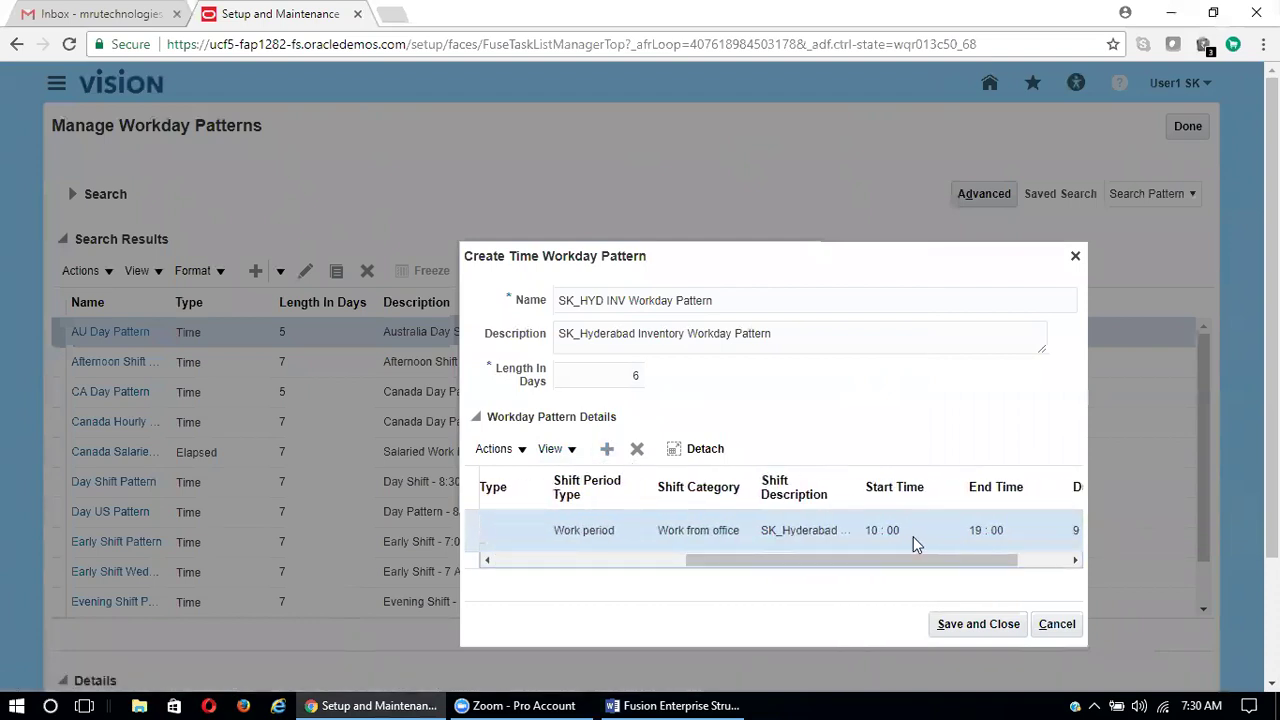
drag(995, 557, 682, 566)
click(603, 448)
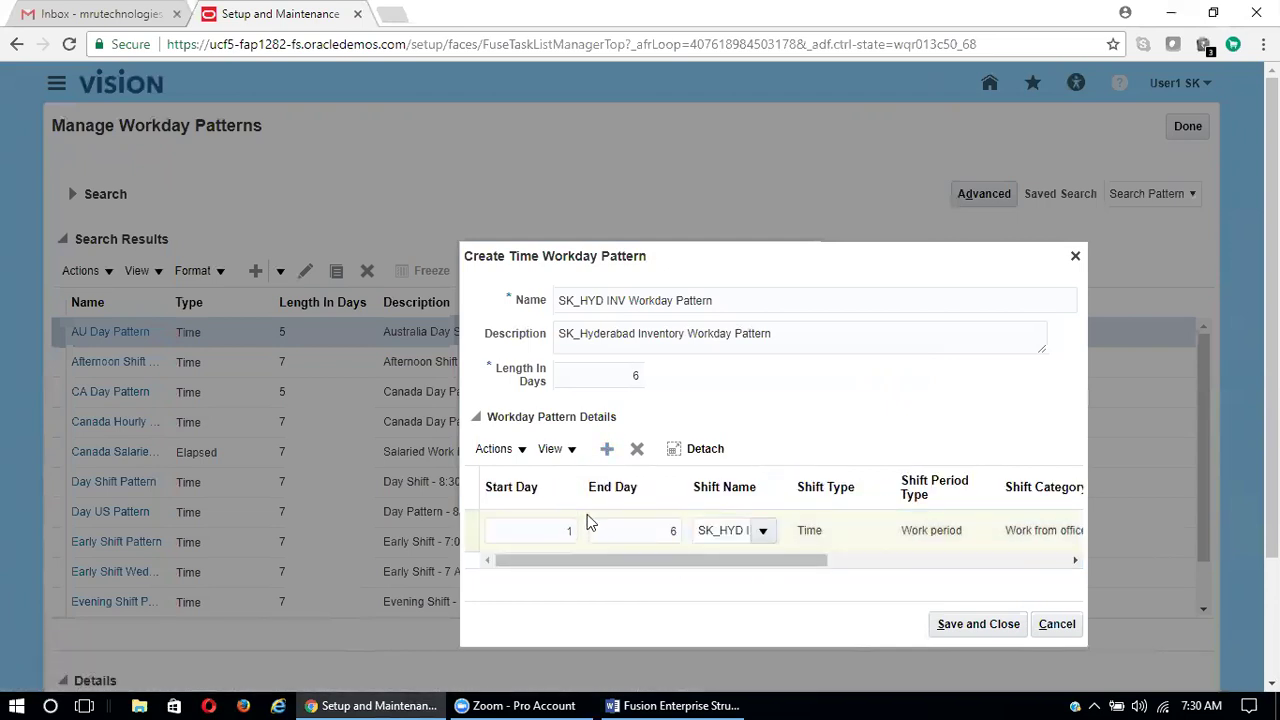
click(563, 531)
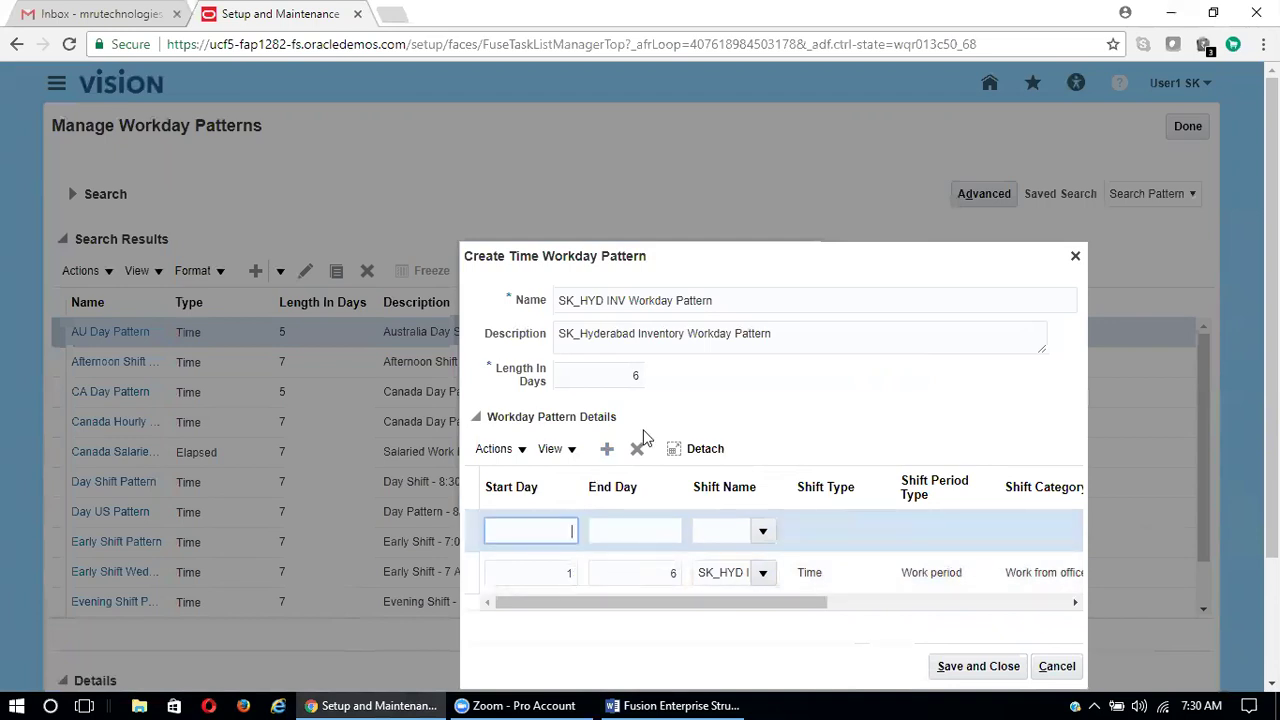
text(1)
key(Tab)
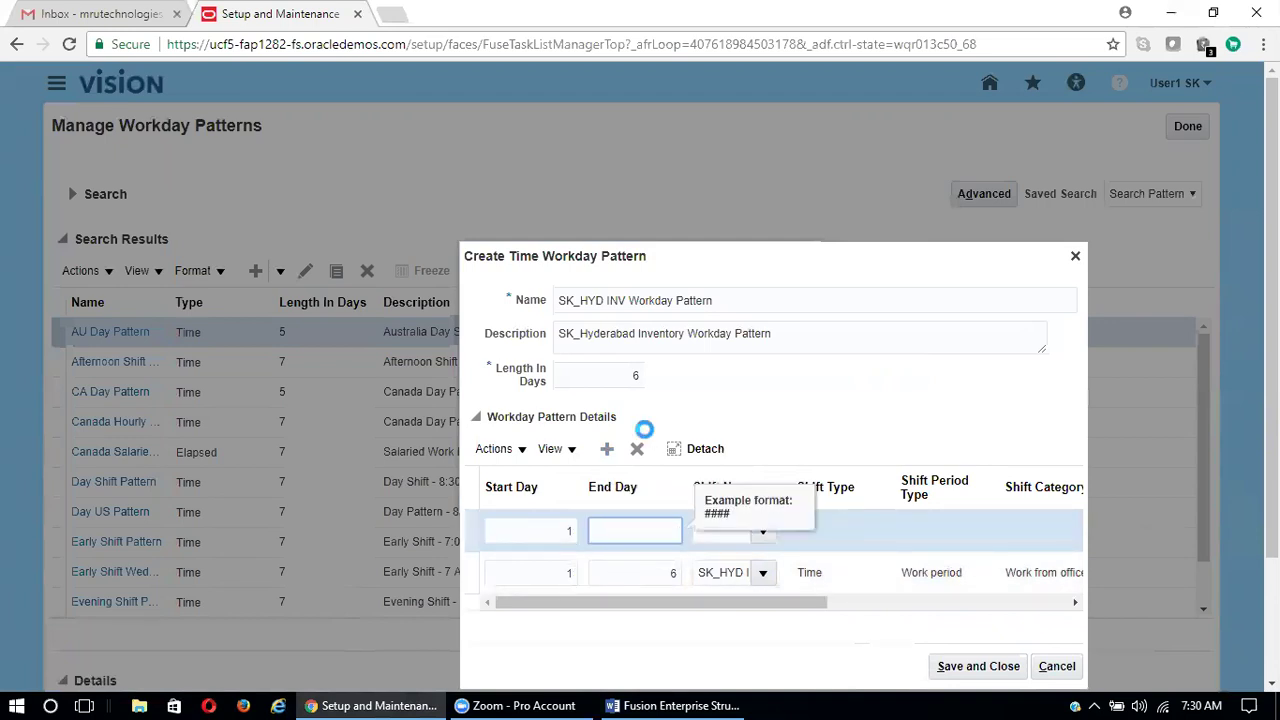
key(Tab)
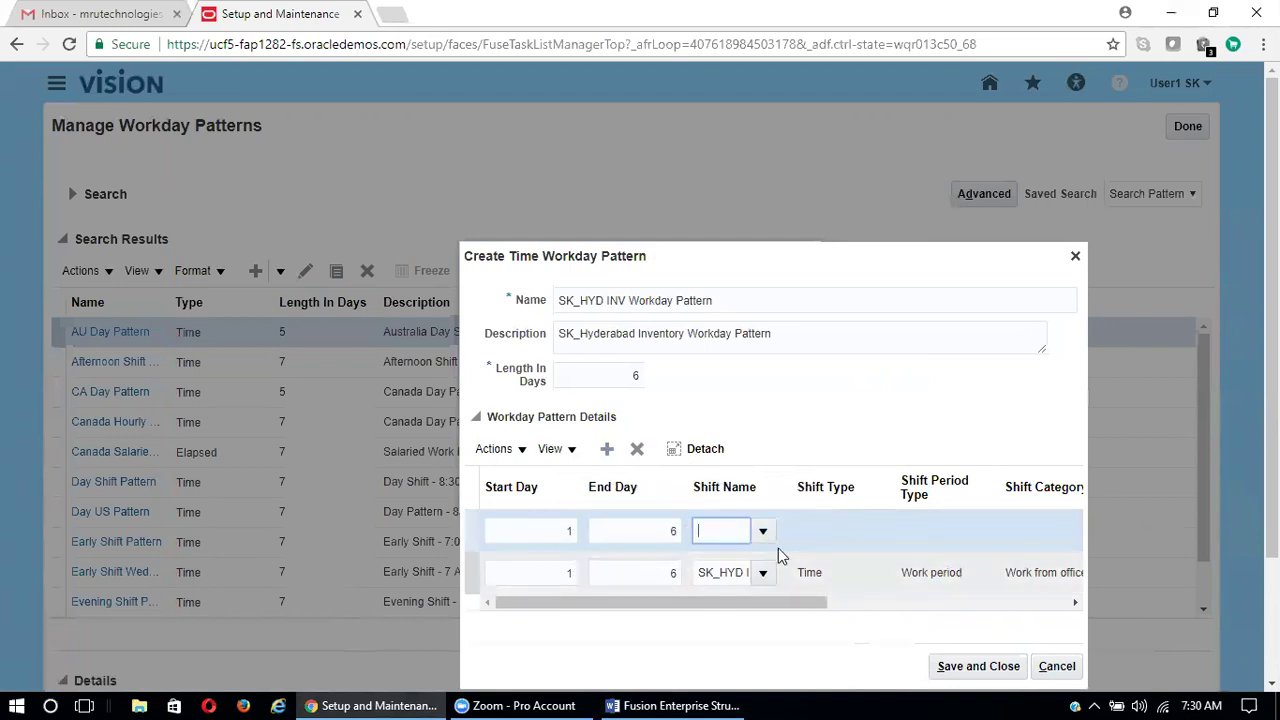
Step: Search the shift names for SK% and assign SK_HYD INV Shifts2 with code SK2 to the new line
click(764, 532)
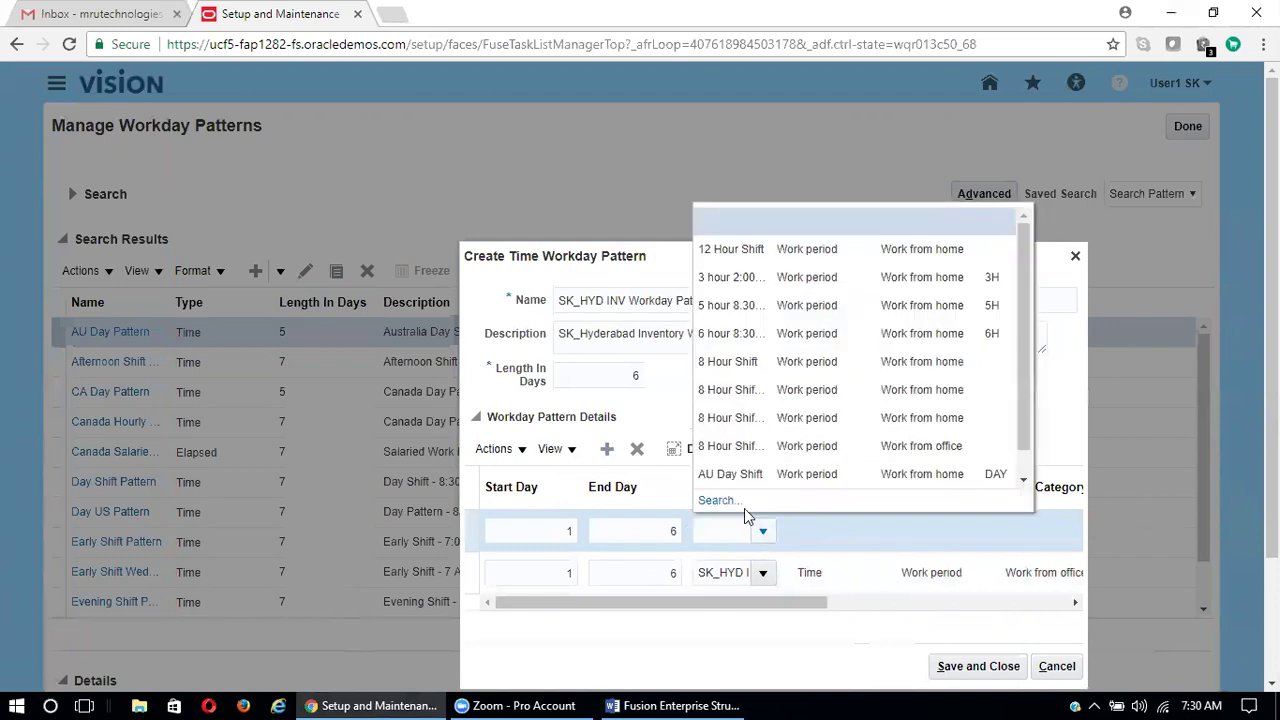
click(715, 503)
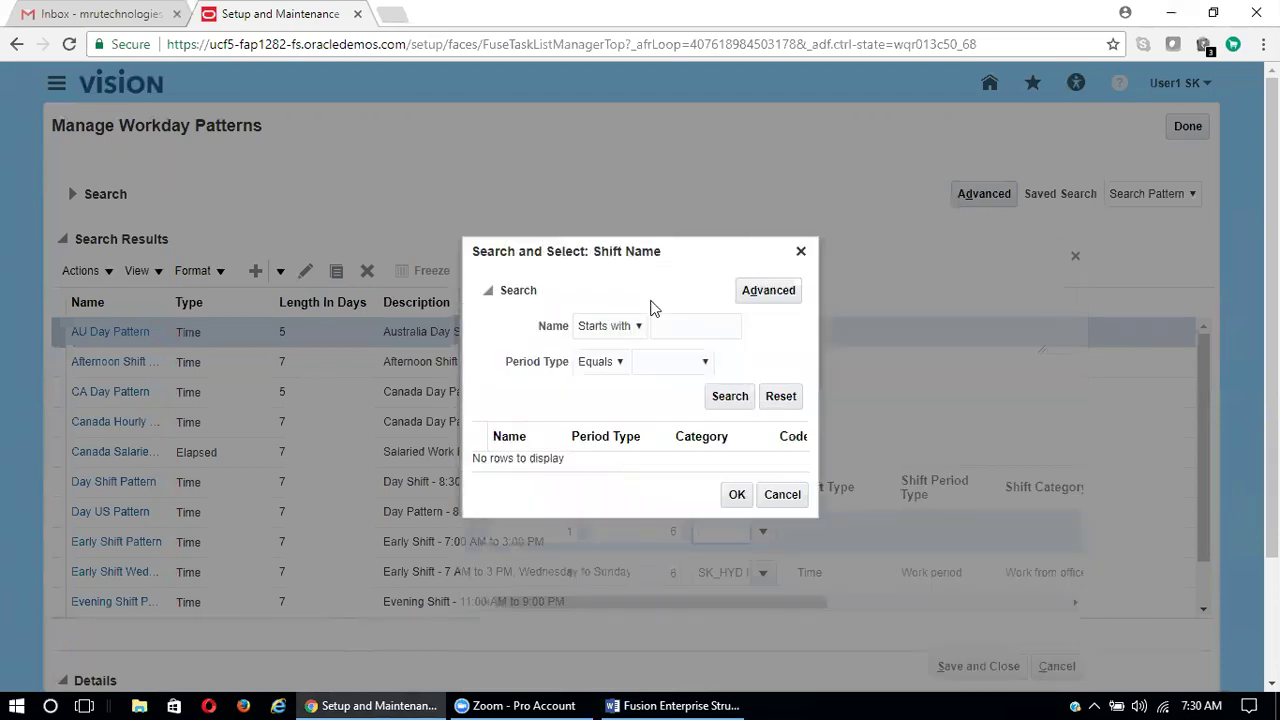
click(662, 326)
text(SK%)
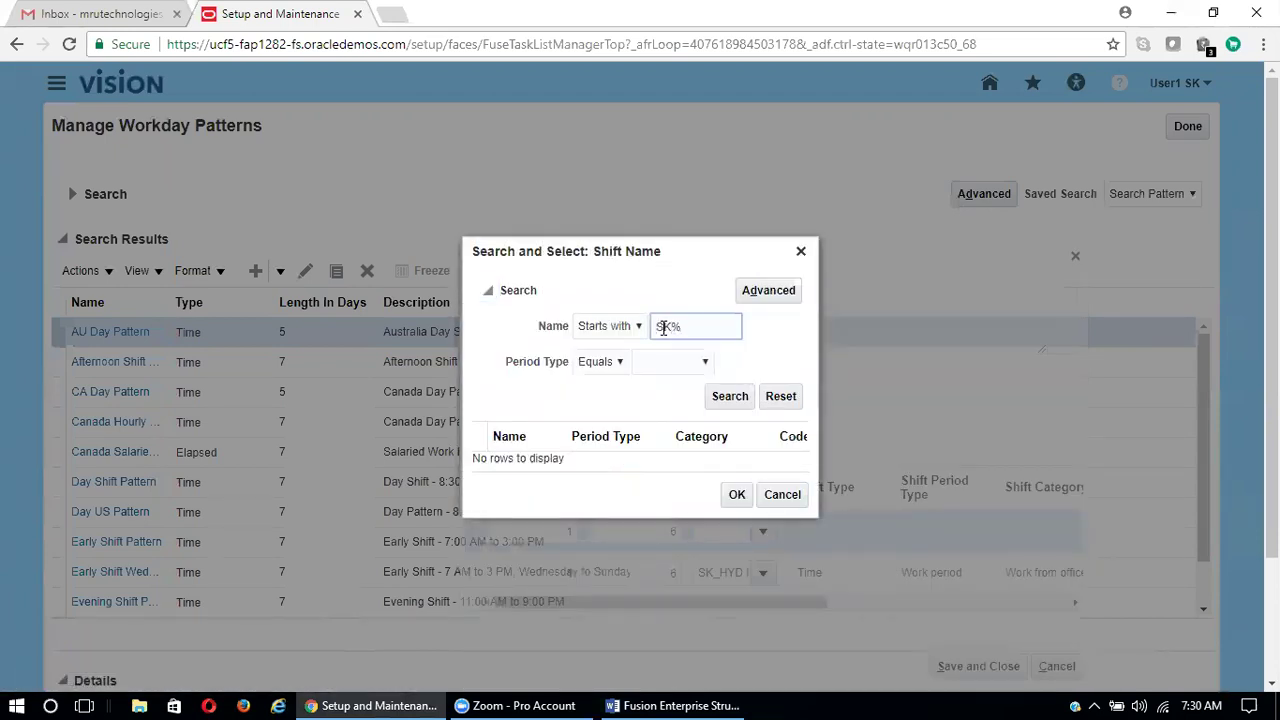
key(Return)
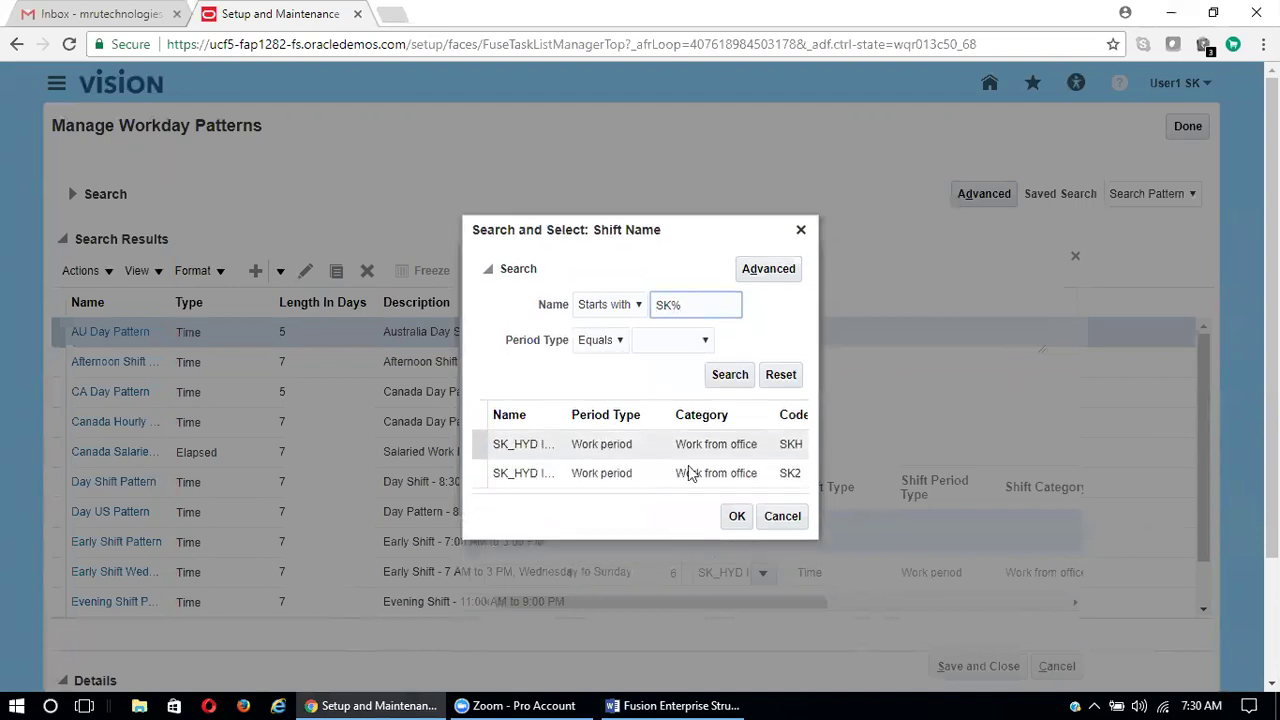
click(665, 480)
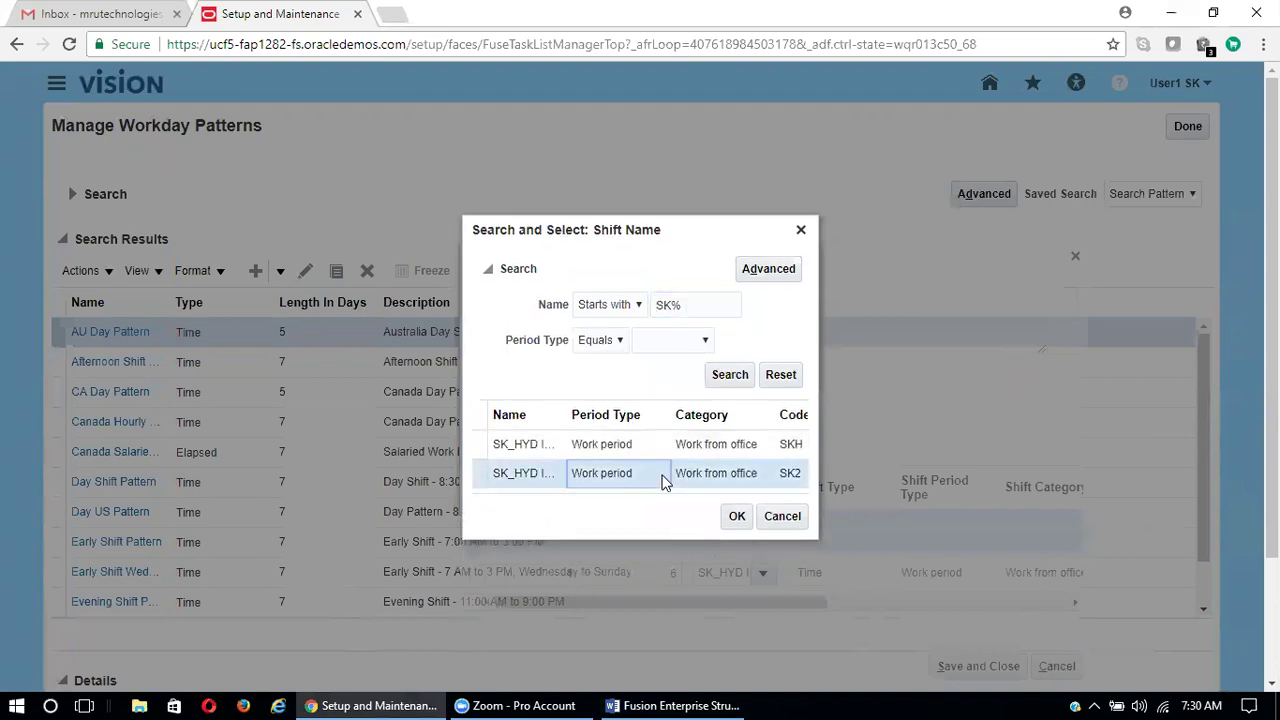
click(737, 522)
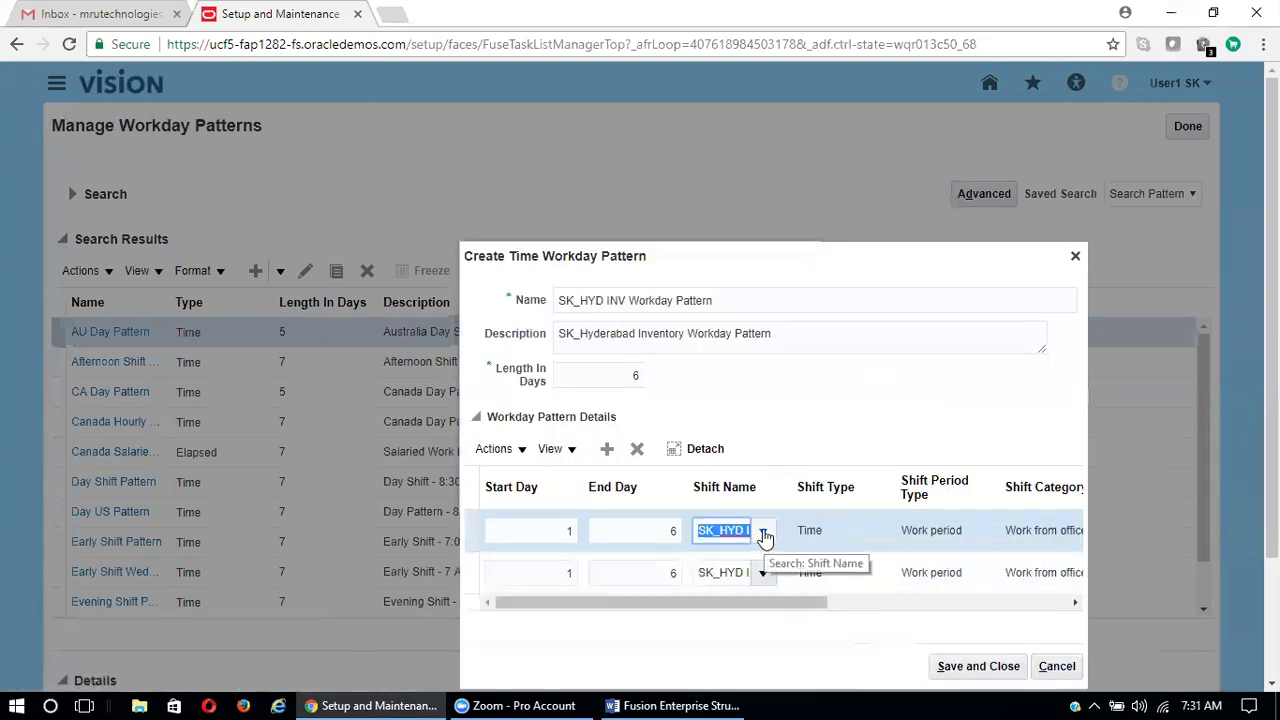
Step: Search the new line's shifts for SK% again to check the shift names, and reselect SK_HYD INV Shifts2
click(763, 535)
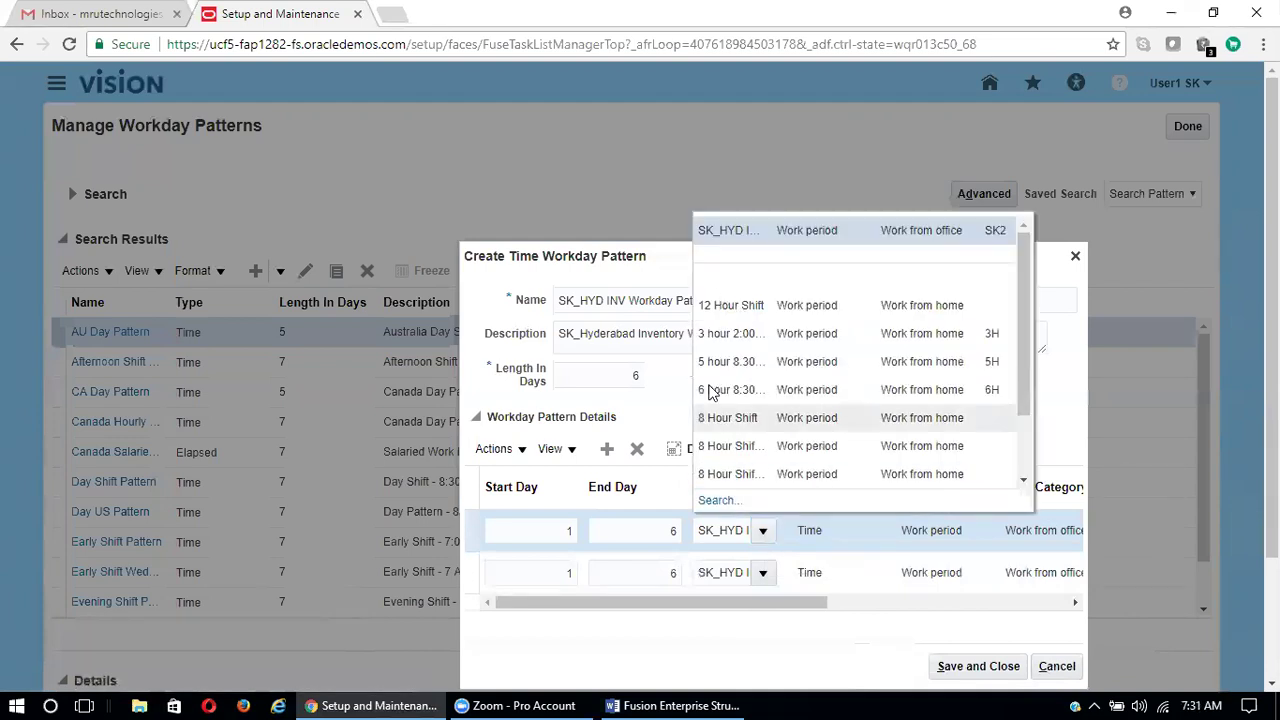
click(713, 502)
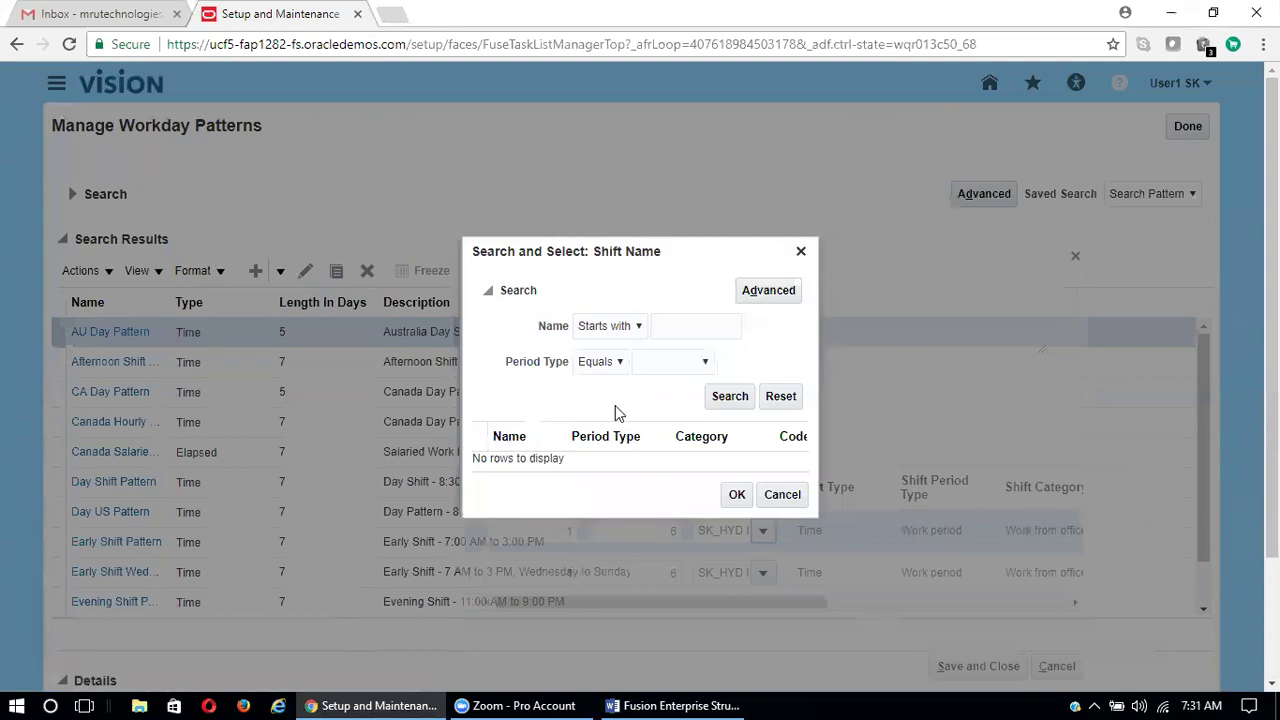
click(666, 333)
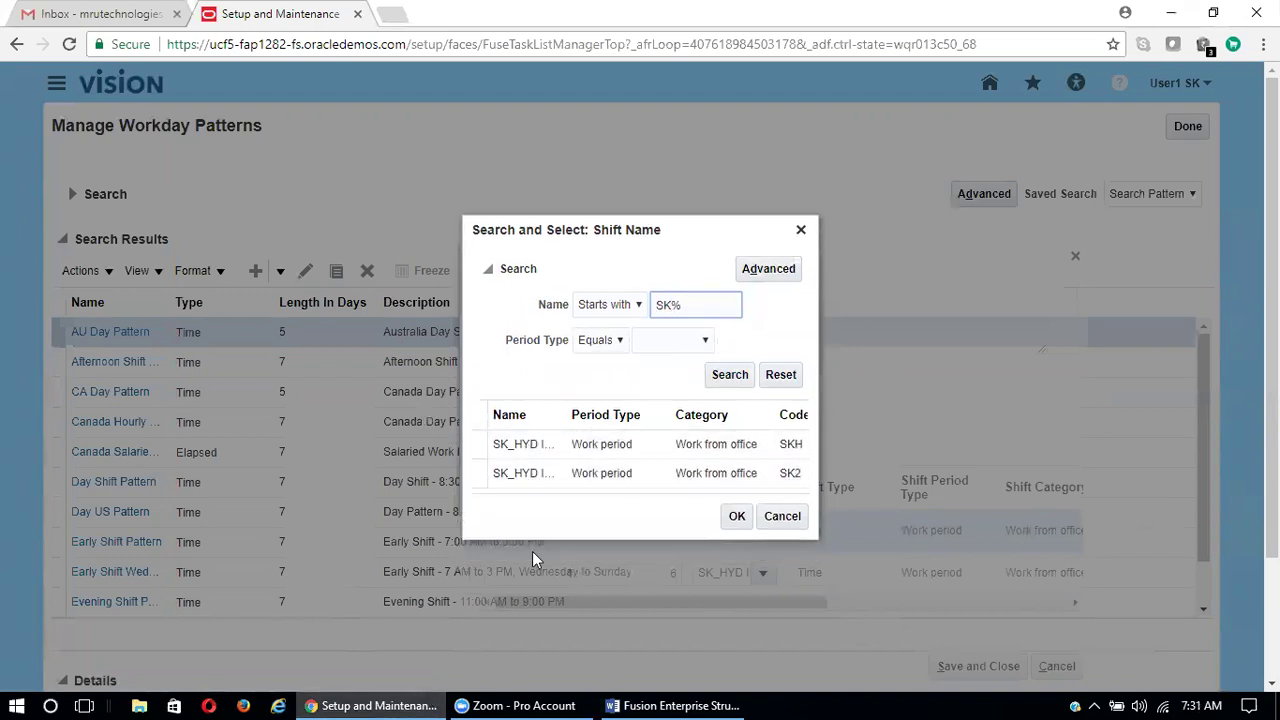
click(528, 445)
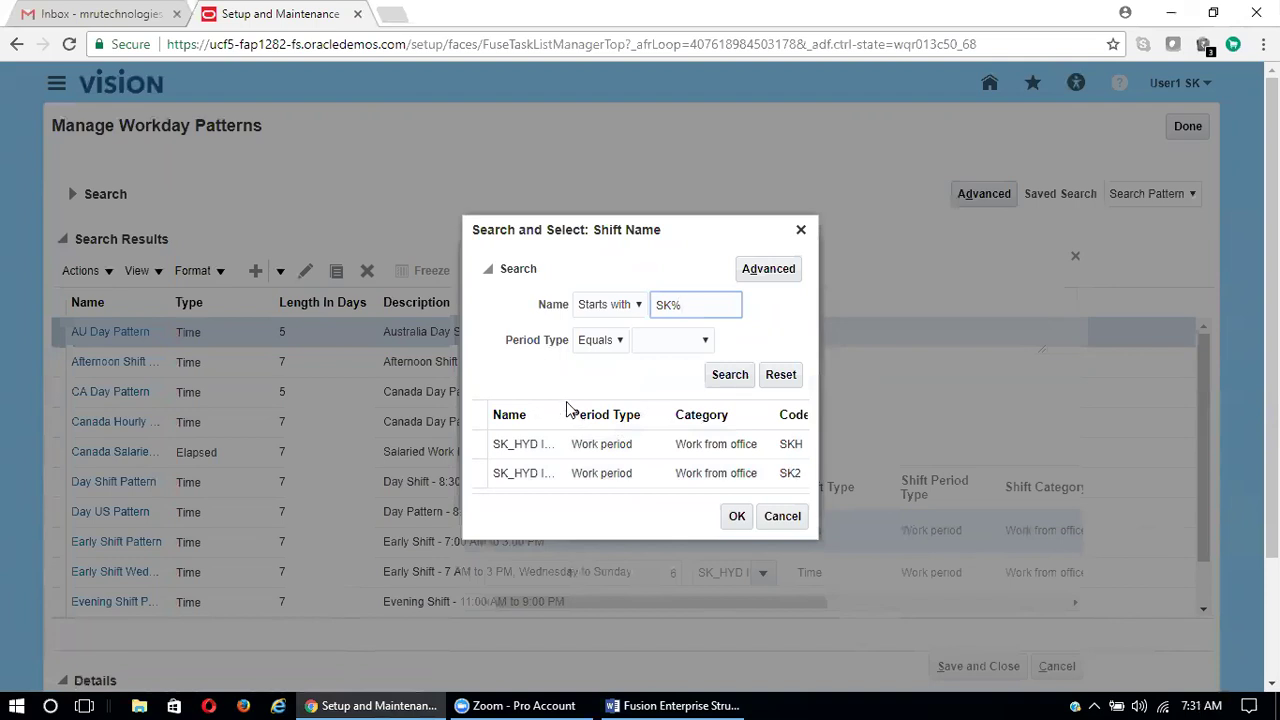
click(531, 476)
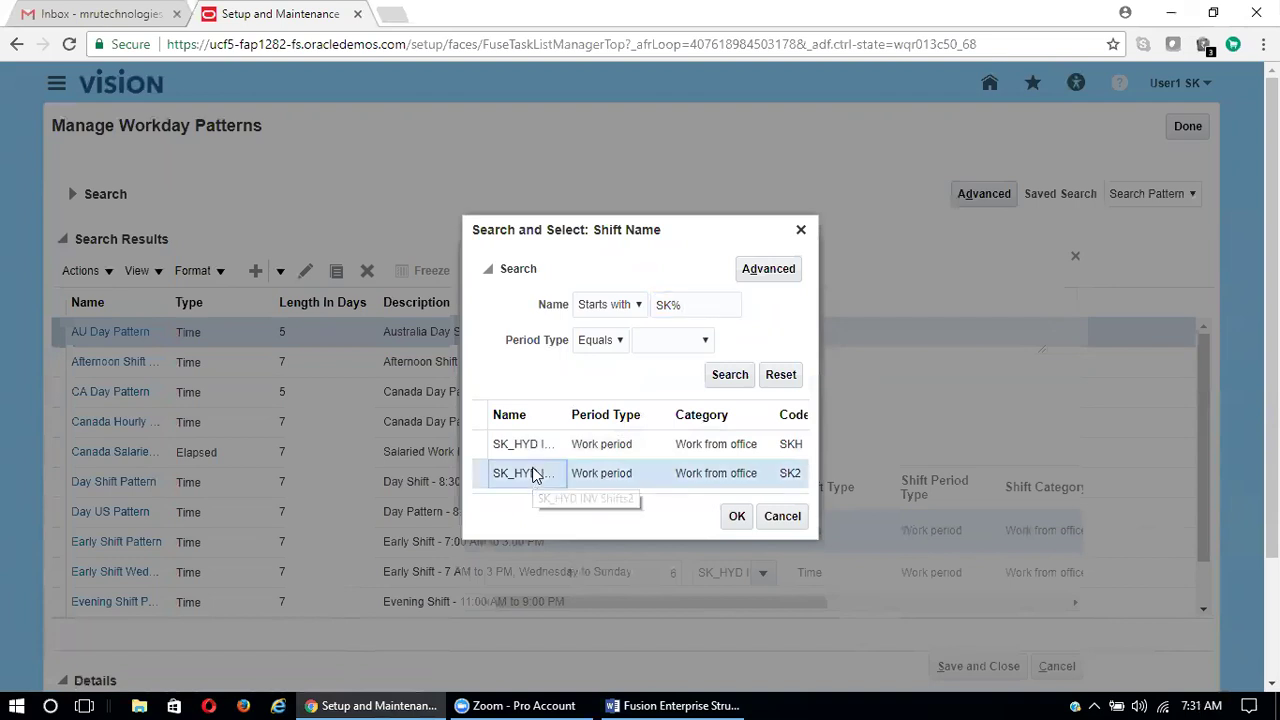
click(737, 517)
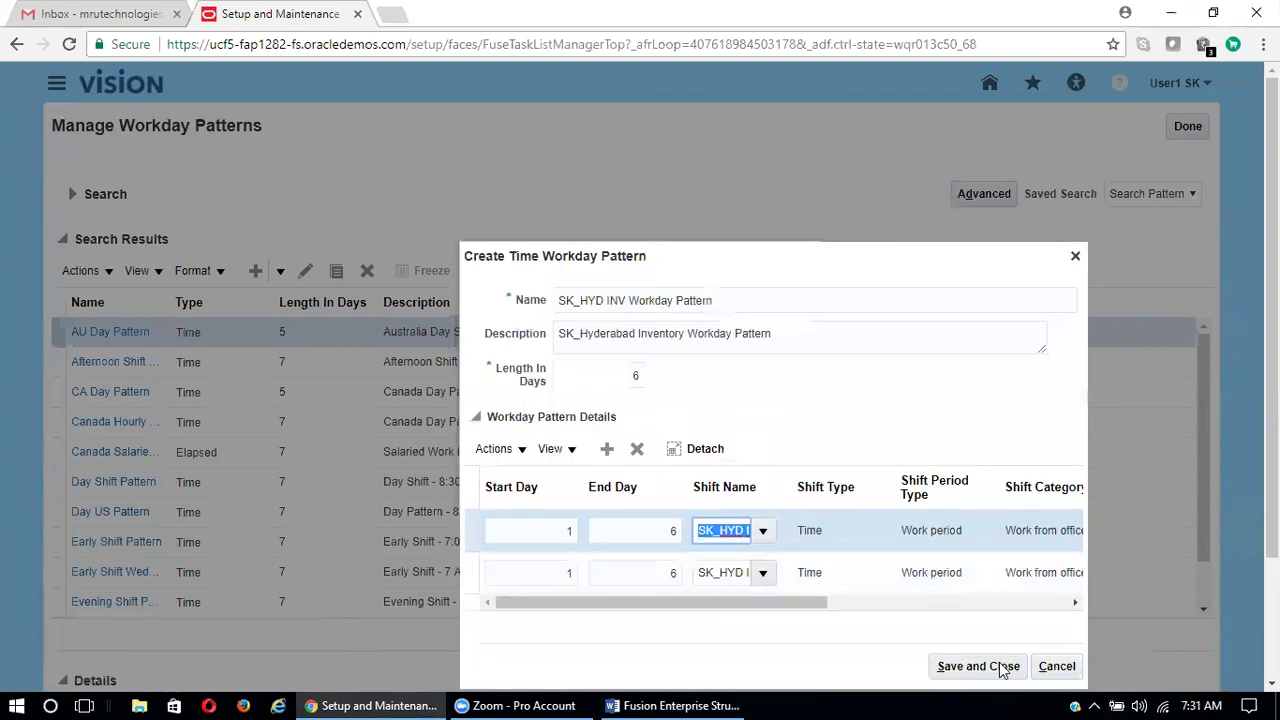
Step: Try to save the workday pattern, and try again with the second shift's line set to start day 2 and end day 7
click(967, 668)
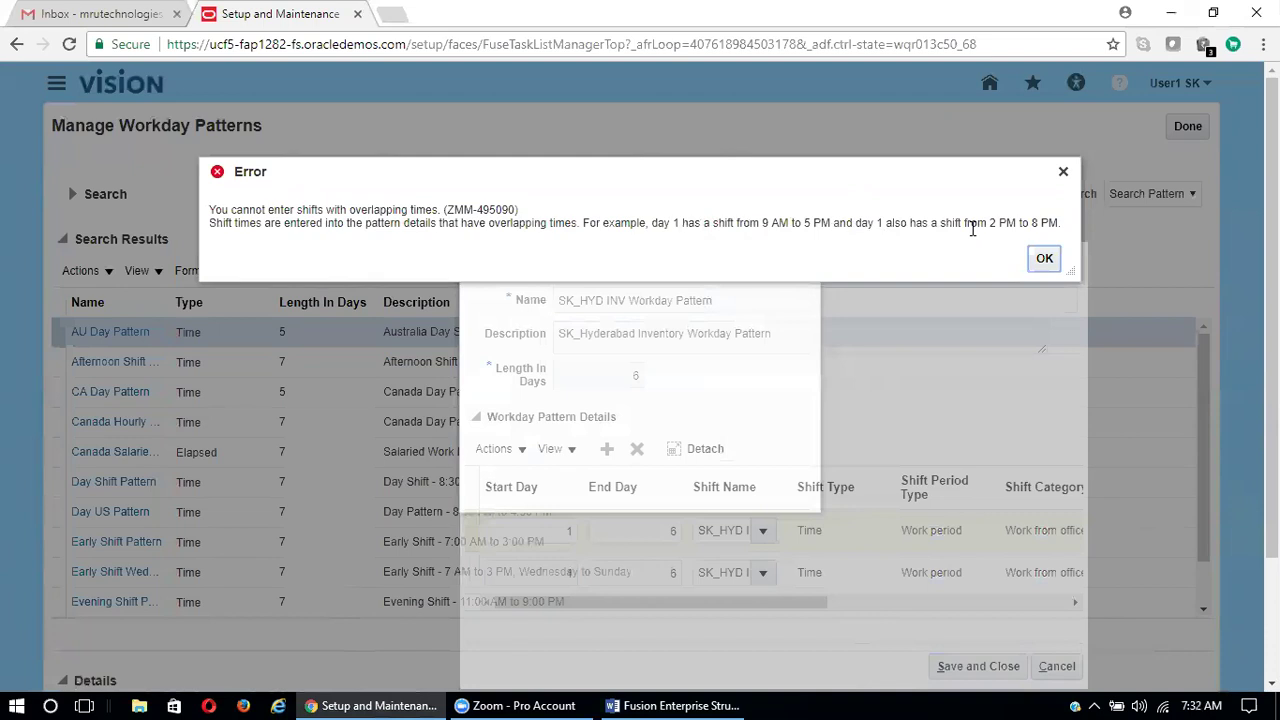
click(1043, 258)
click(573, 531)
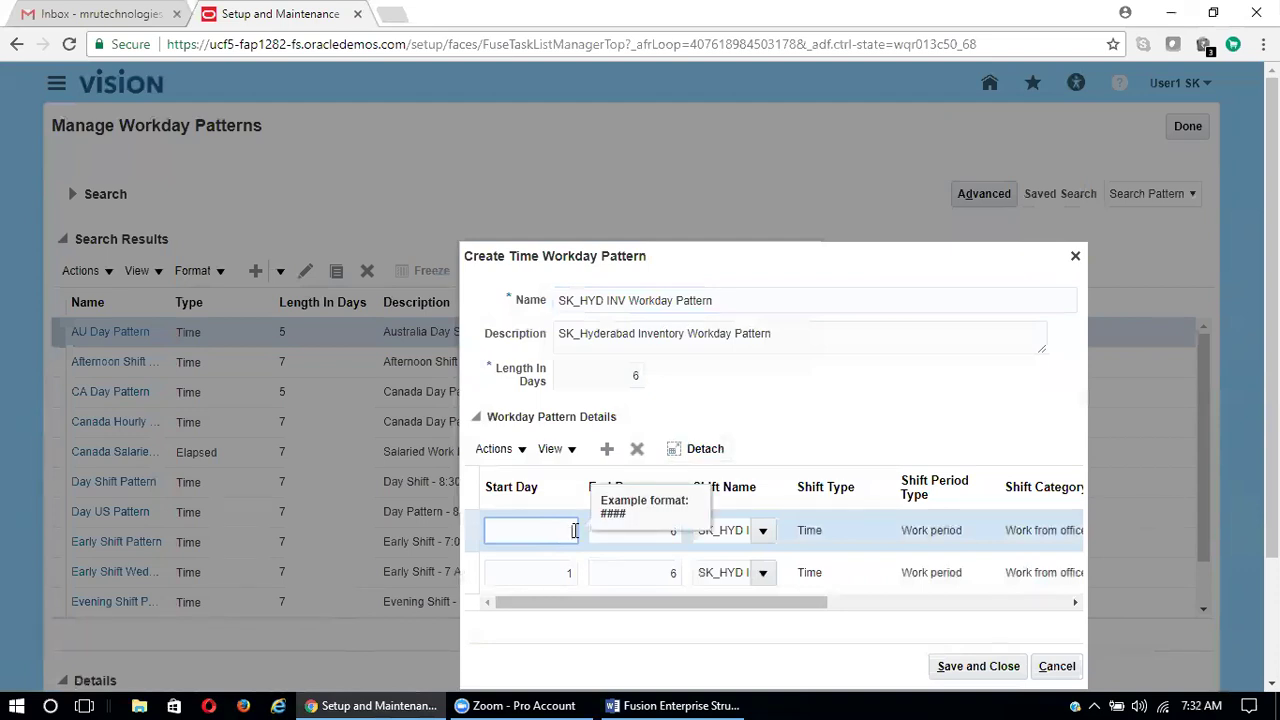
key(Tab)
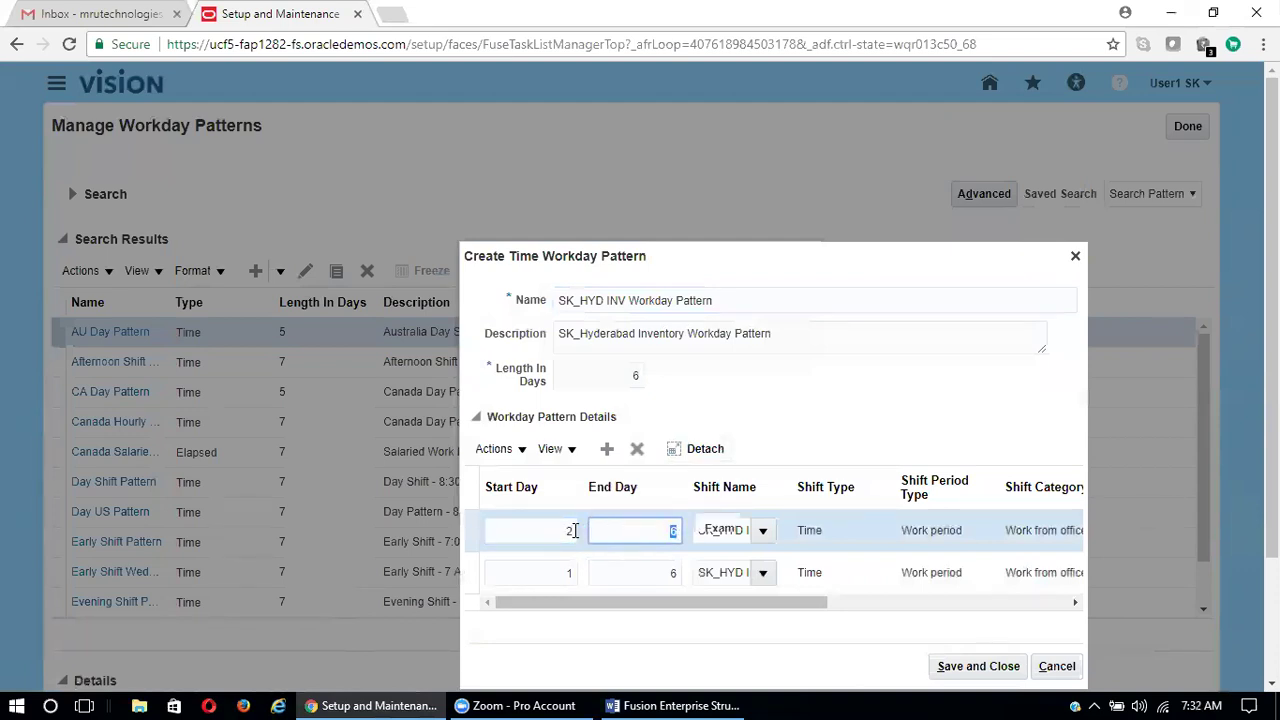
text(7)
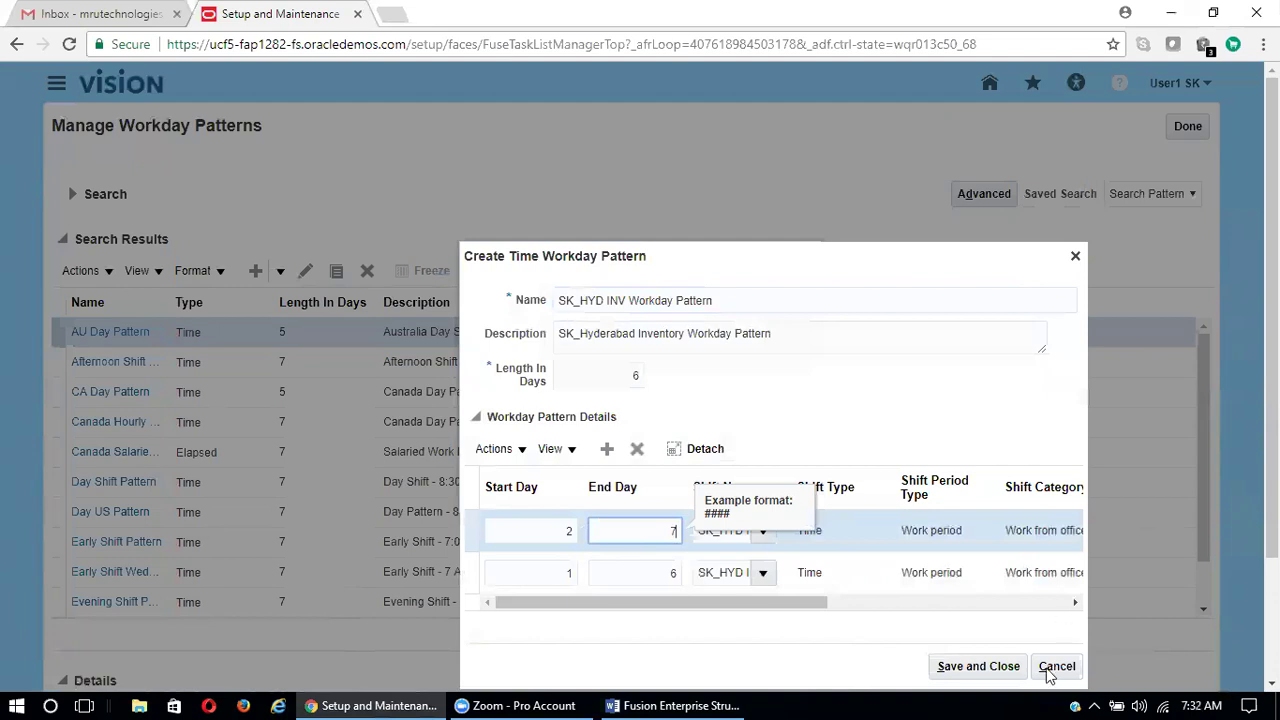
click(988, 670)
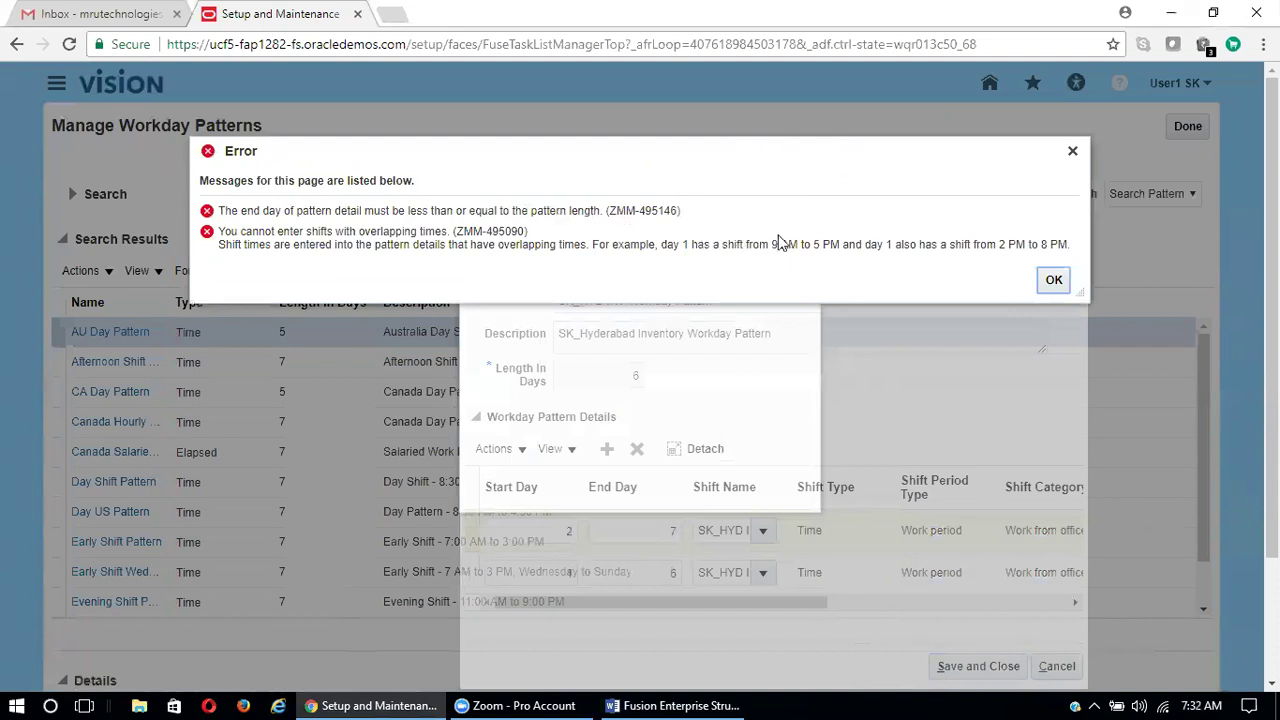
click(1054, 281)
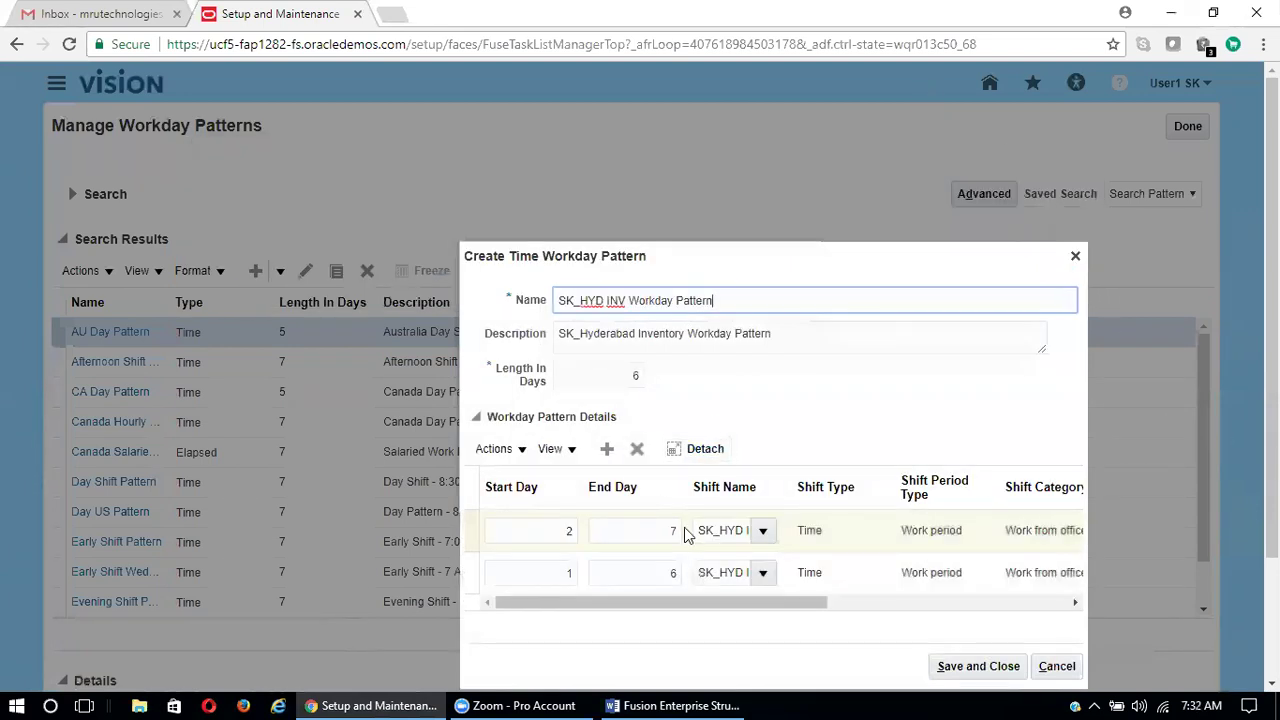
Step: Set the second shift's line to start day 8 and end day 13, and try to save the pattern
drag(776, 602, 662, 611)
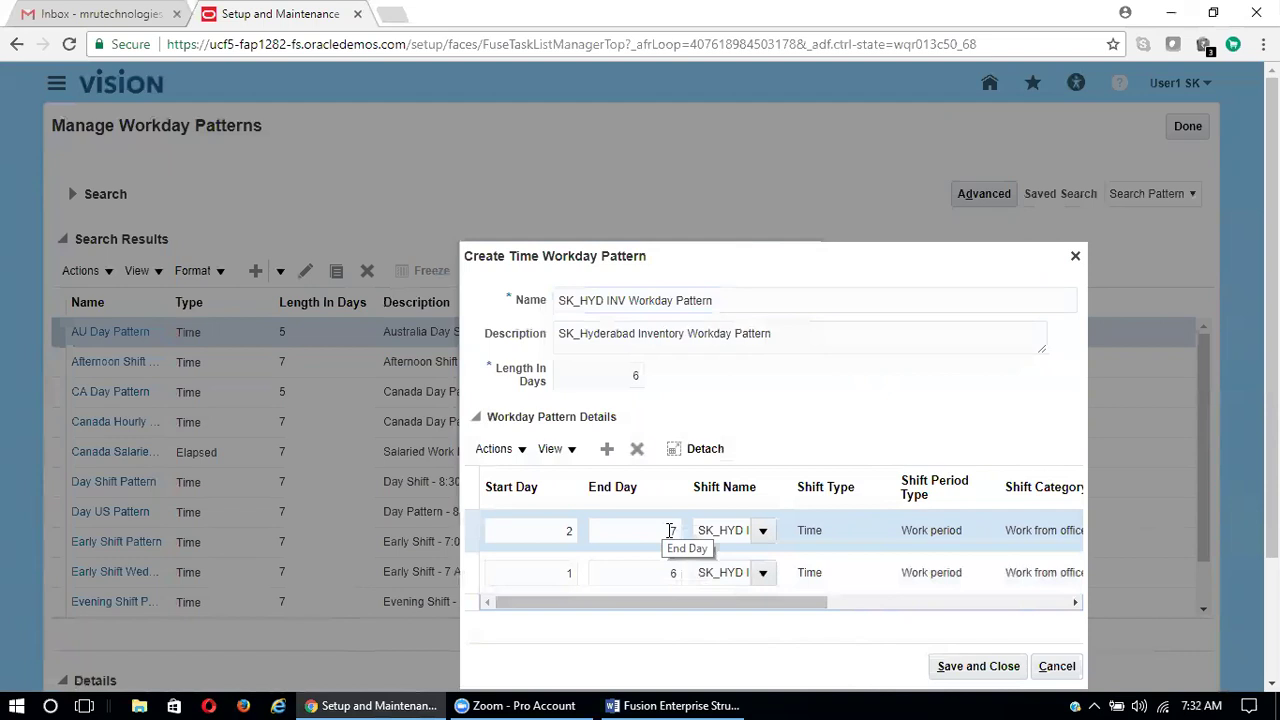
double_click(559, 529)
key(BackSpace)
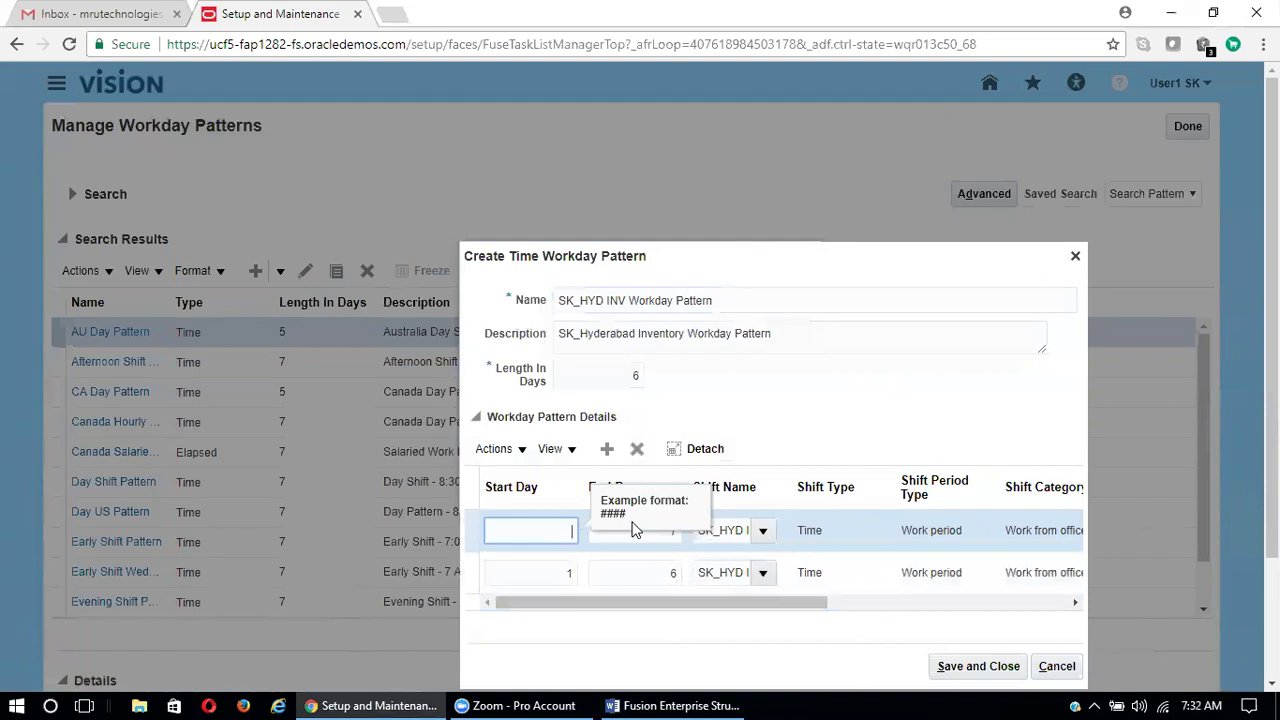
click(812, 389)
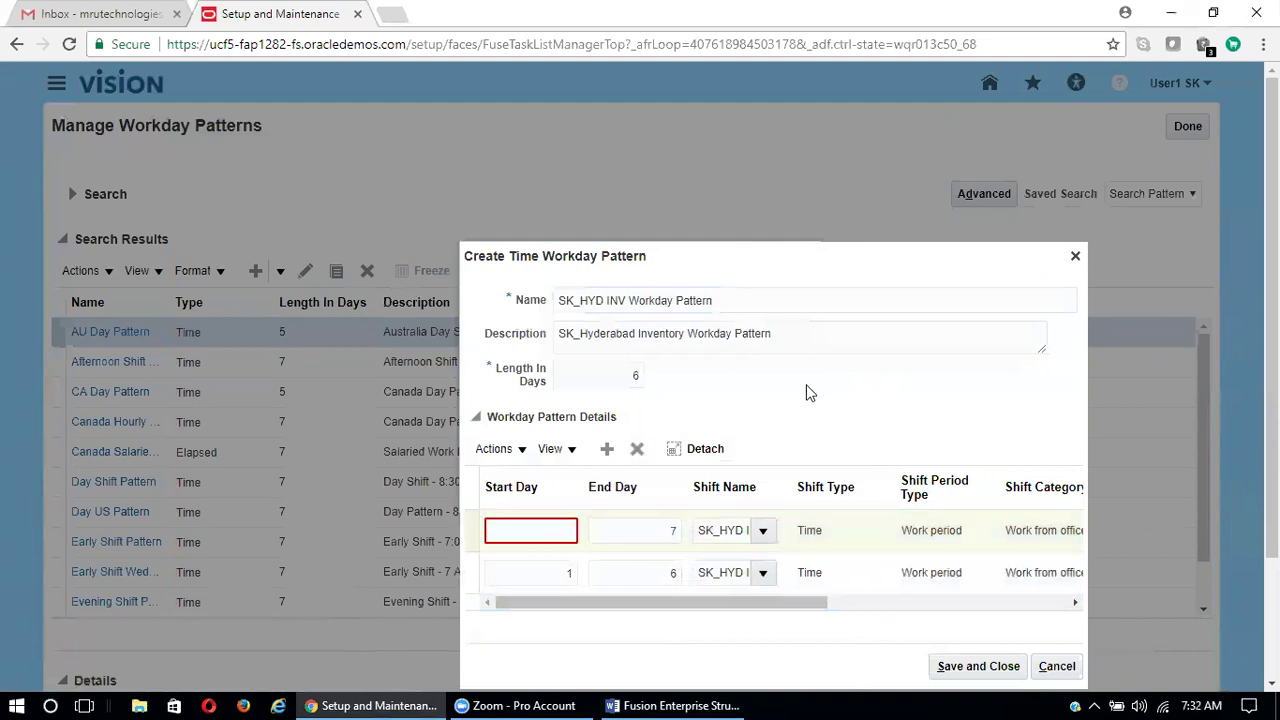
click(559, 533)
text(8)
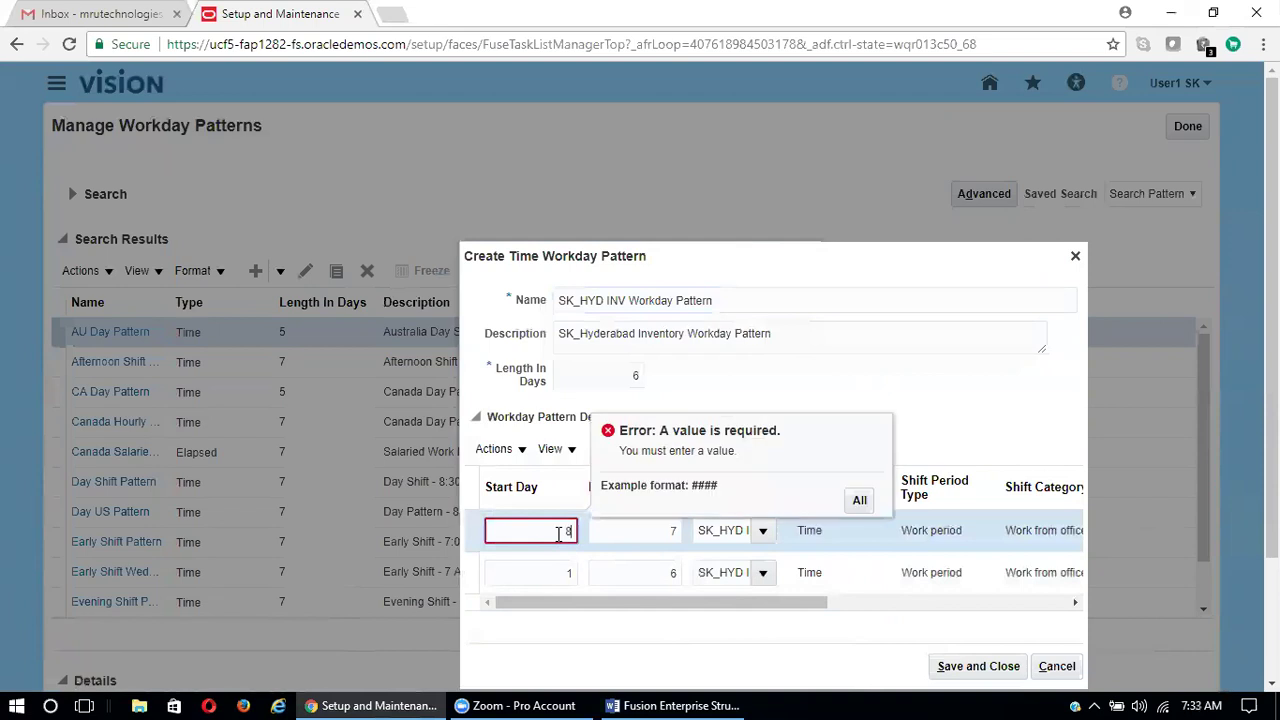
key(Tab)
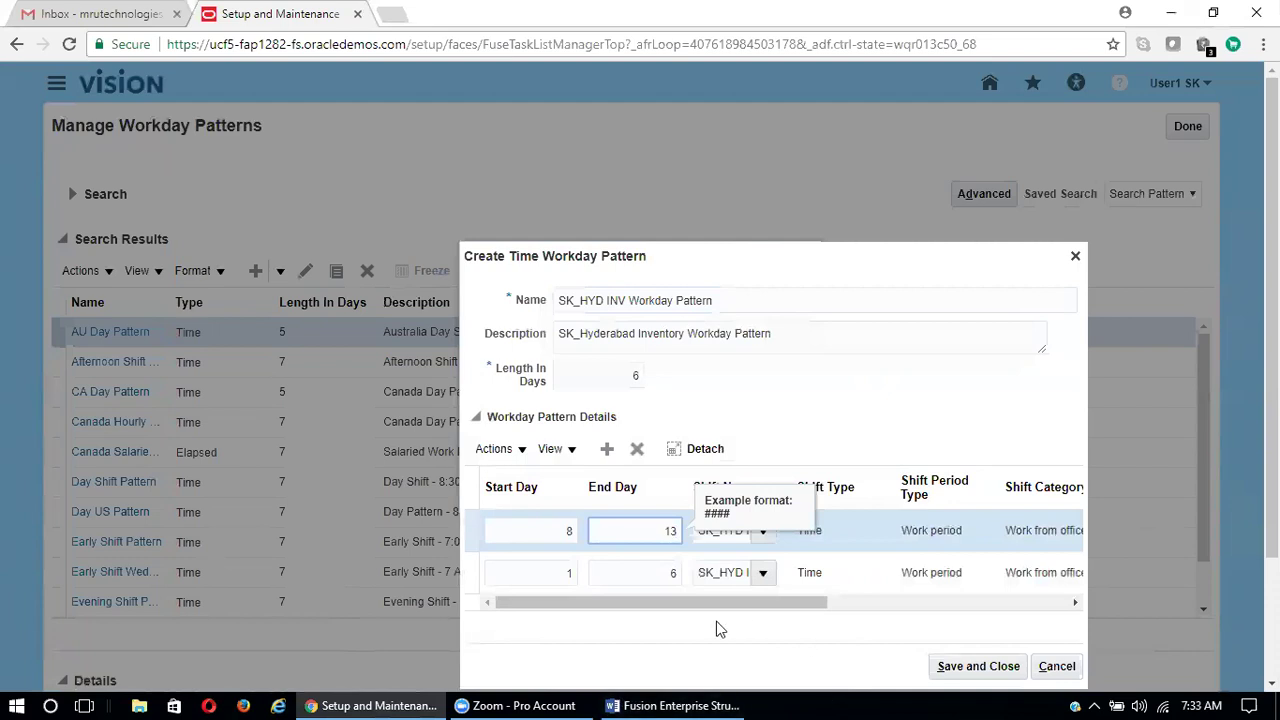
click(951, 668)
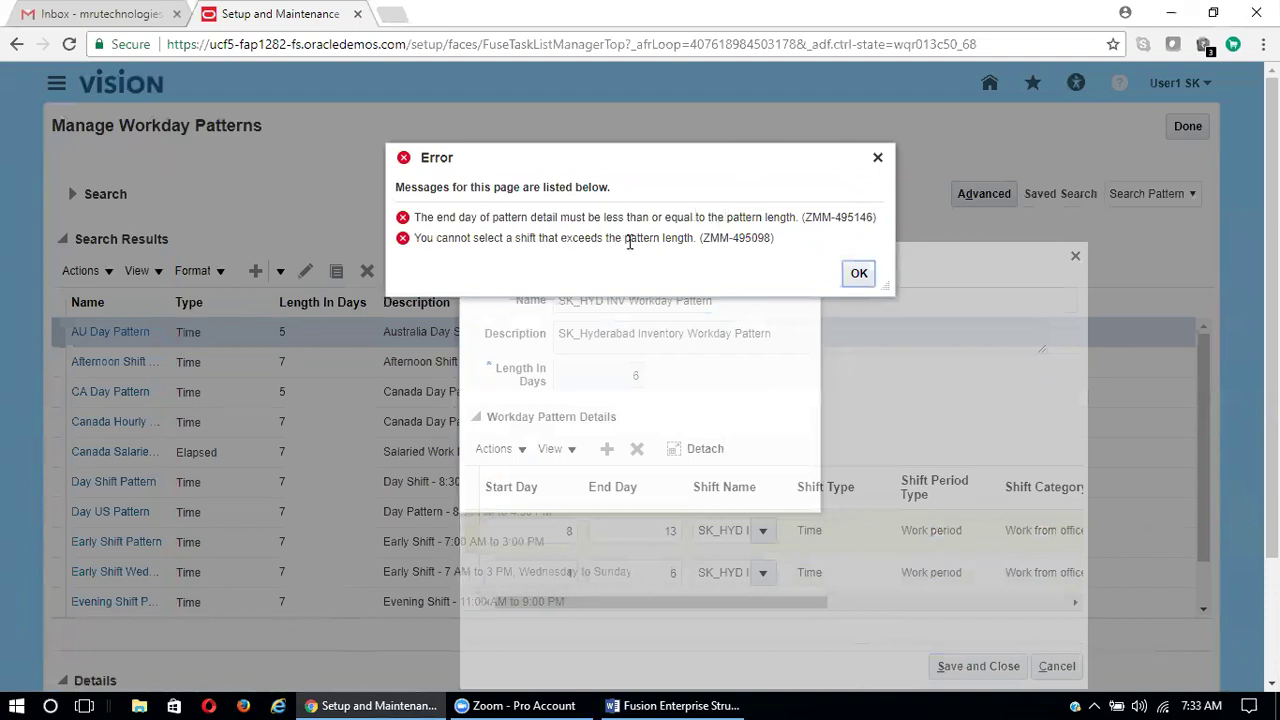
click(859, 273)
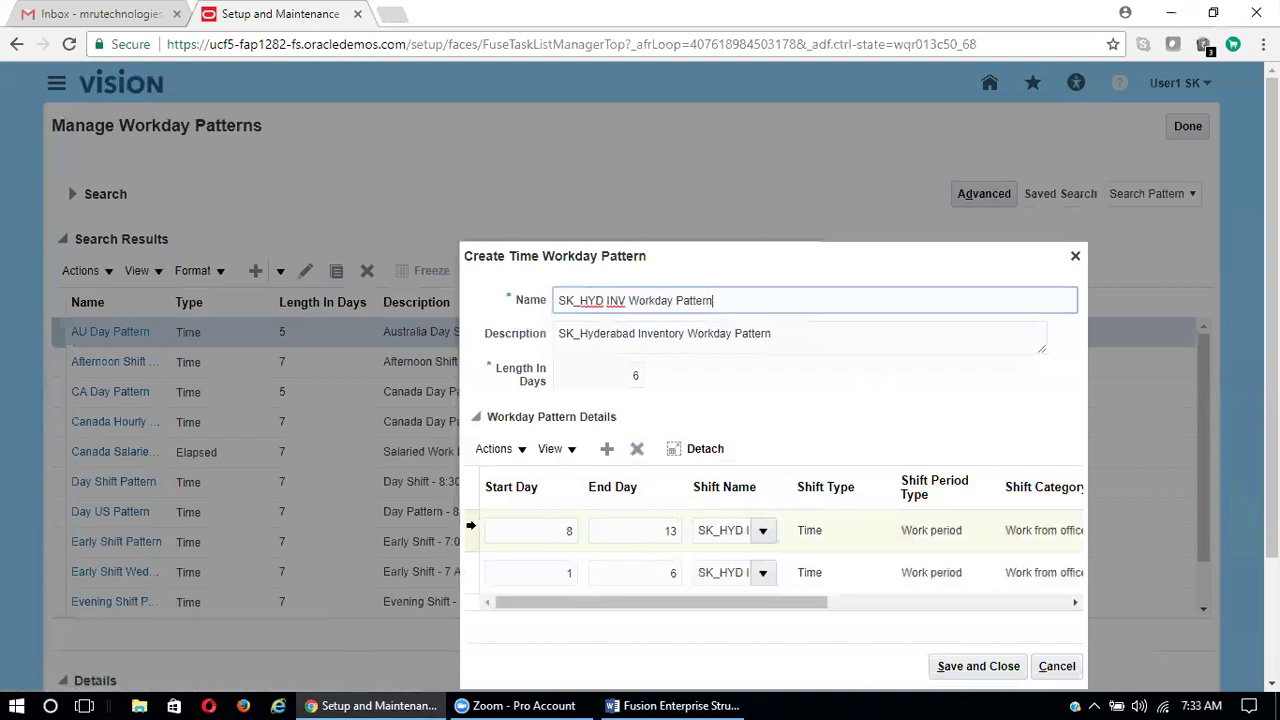
Step: Delete the pattern detail line with start day 8 and end day 13
click(470, 530)
click(637, 448)
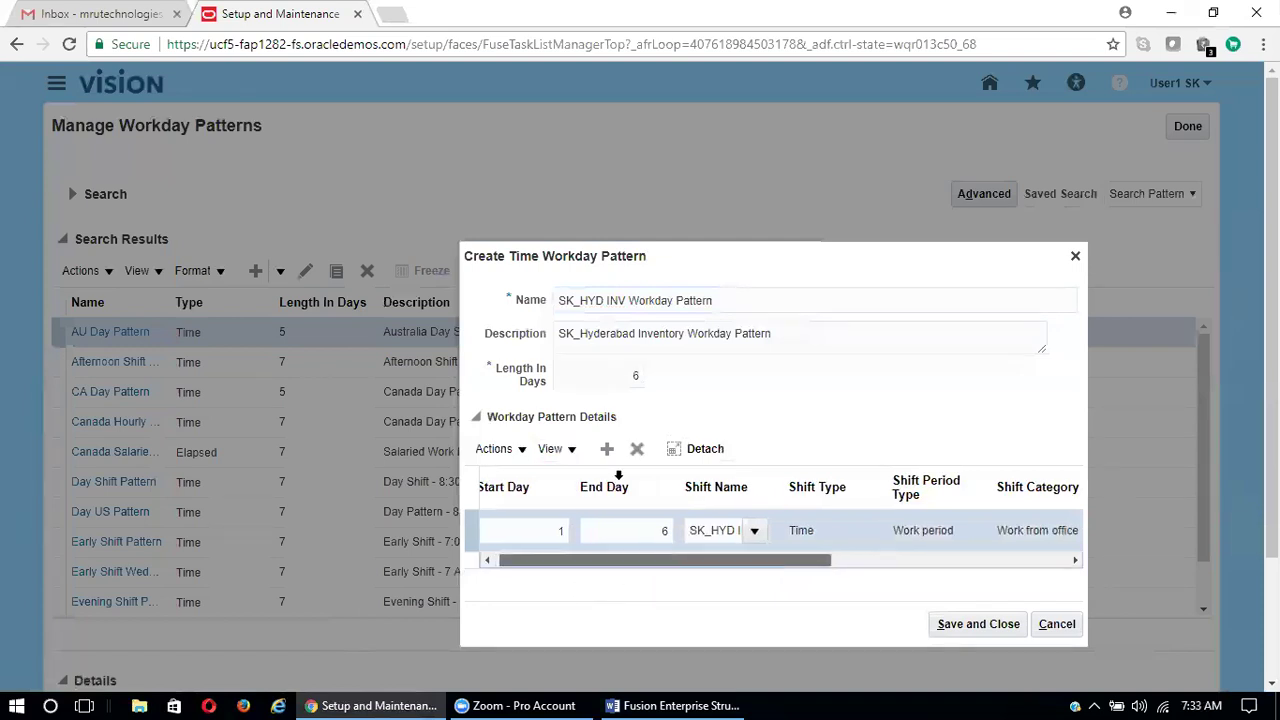
click(609, 373)
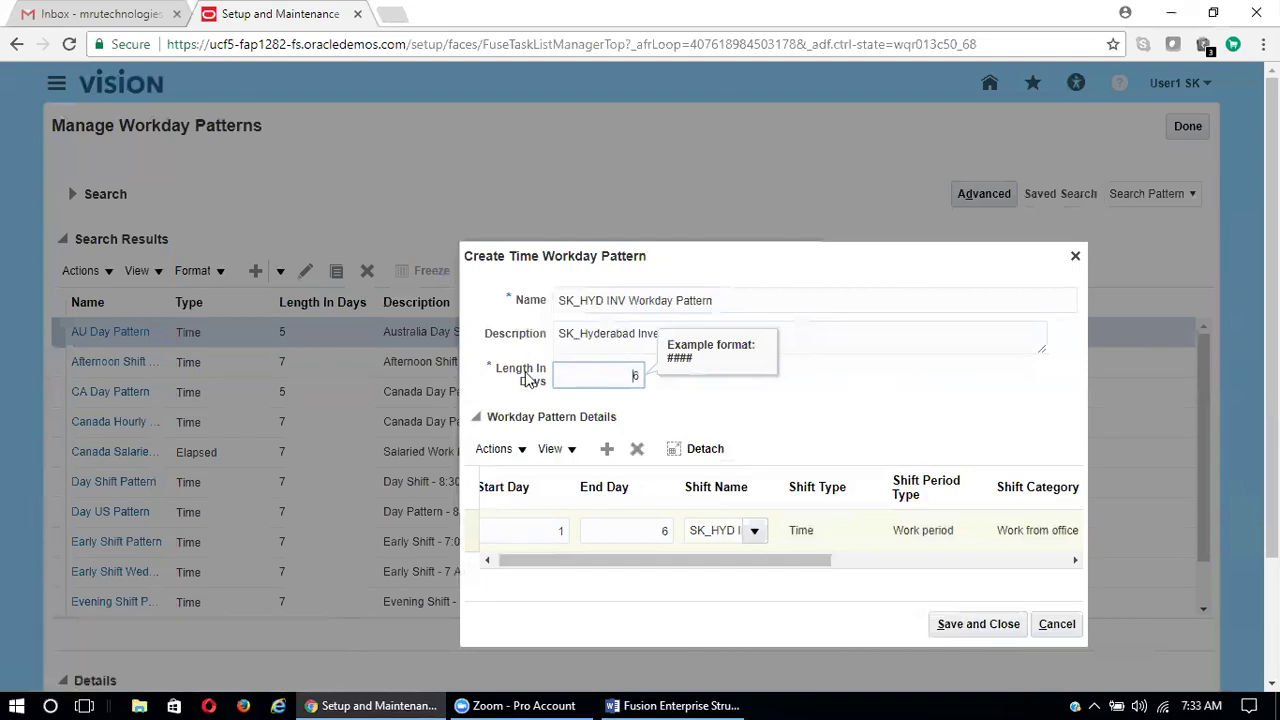
drag(633, 375, 657, 380)
click(688, 398)
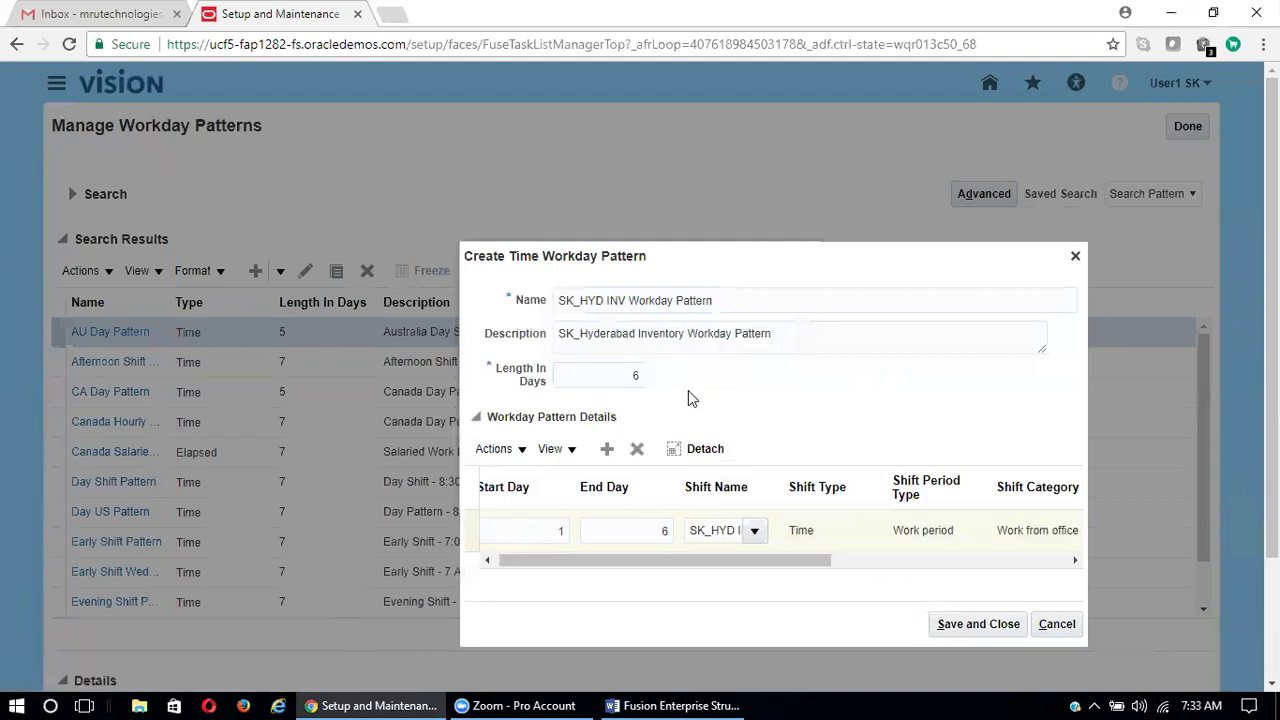
drag(630, 375, 648, 379)
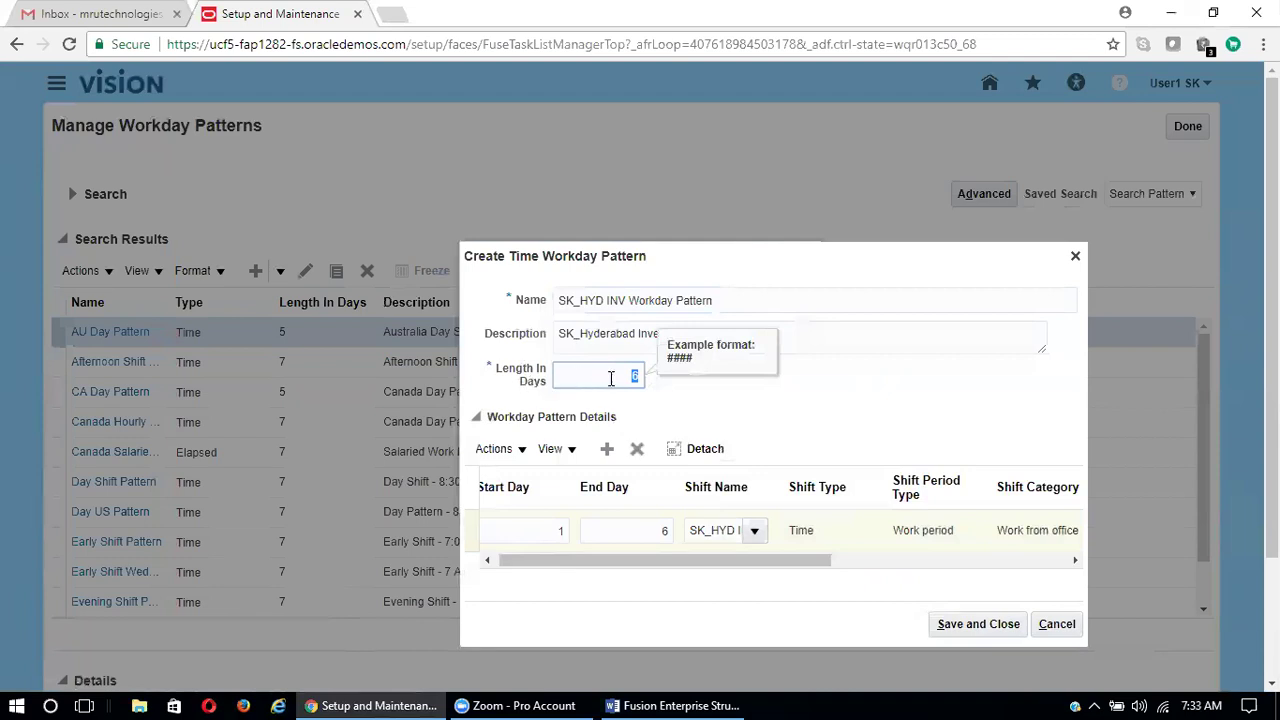
click(803, 437)
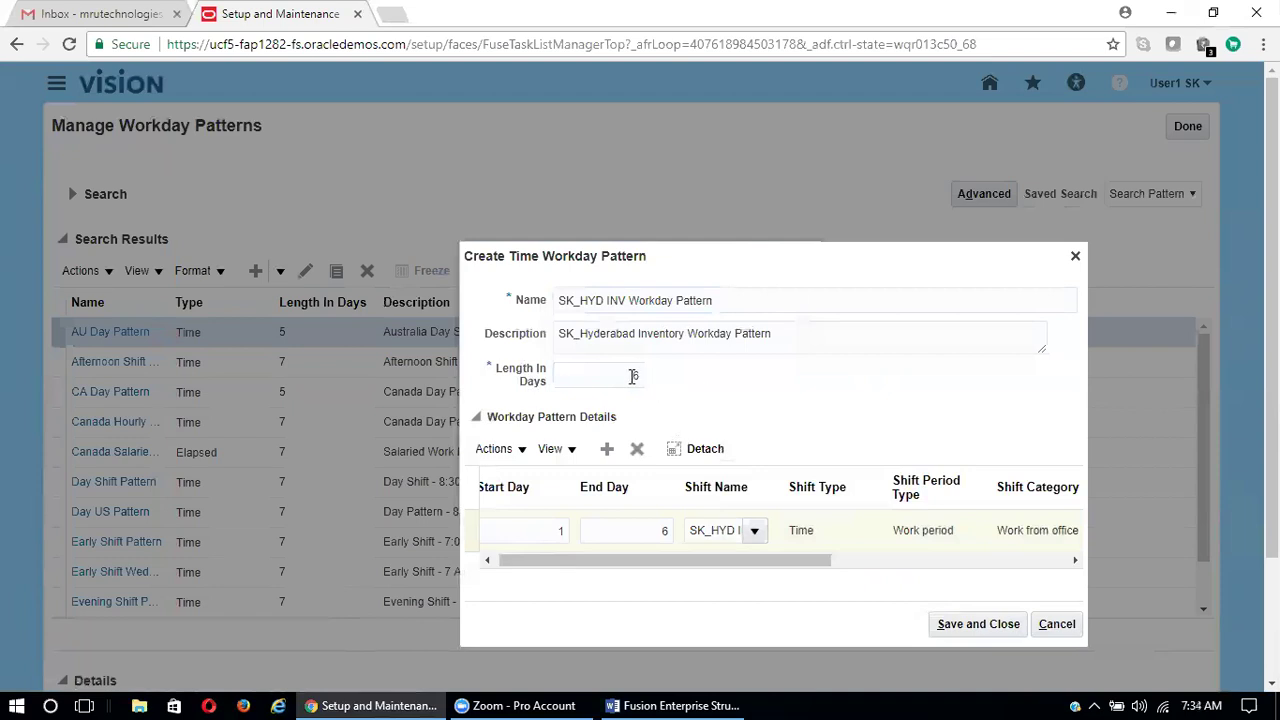
Step: Review the remaining line's shift start and end times, and save and close the workday pattern
drag(754, 563, 958, 574)
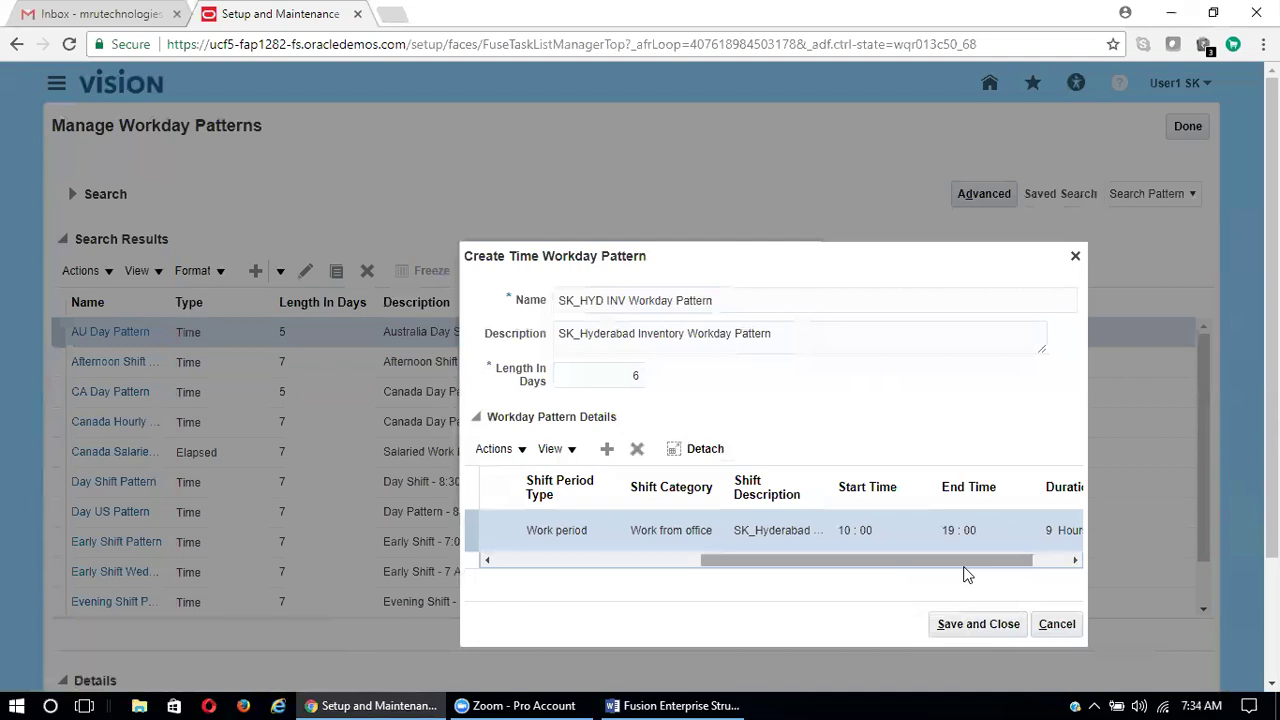
drag(956, 564, 714, 580)
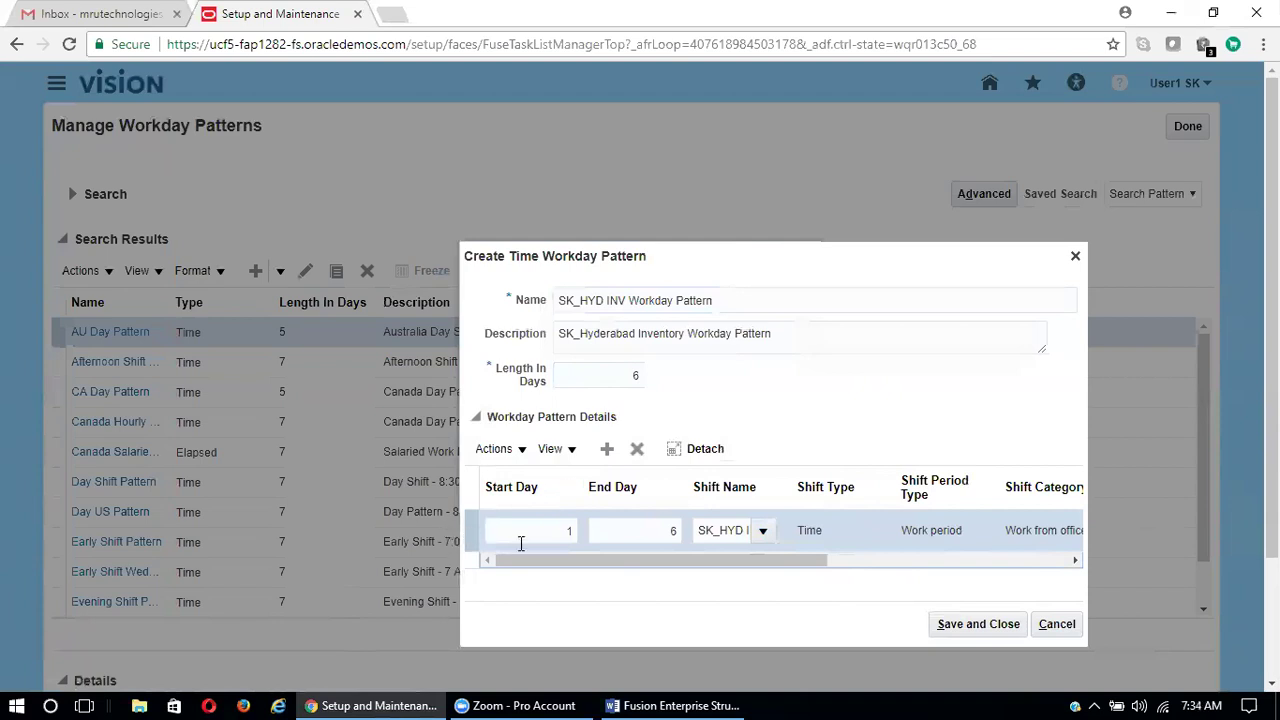
click(971, 622)
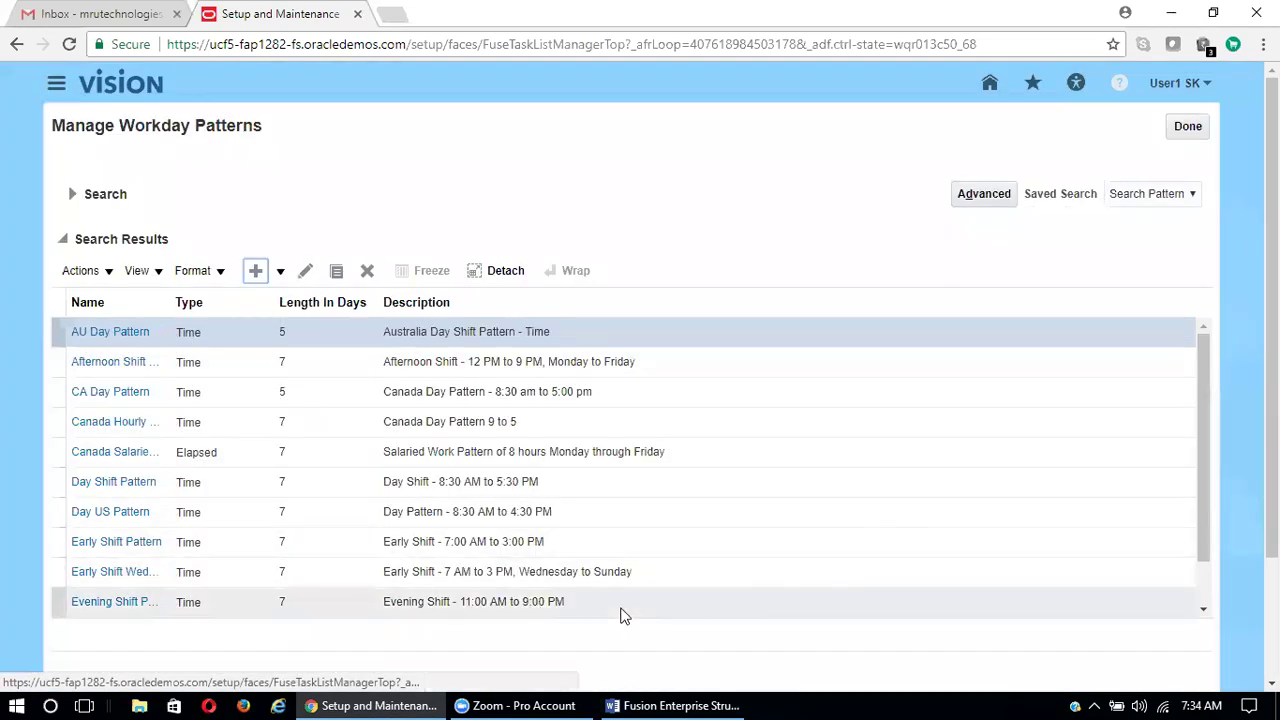
Step: Create another time workday pattern named SK_HYD INV Workday Pattern2 with the description "SK_Hyderbad Inventory Workday Pattern2"
click(256, 274)
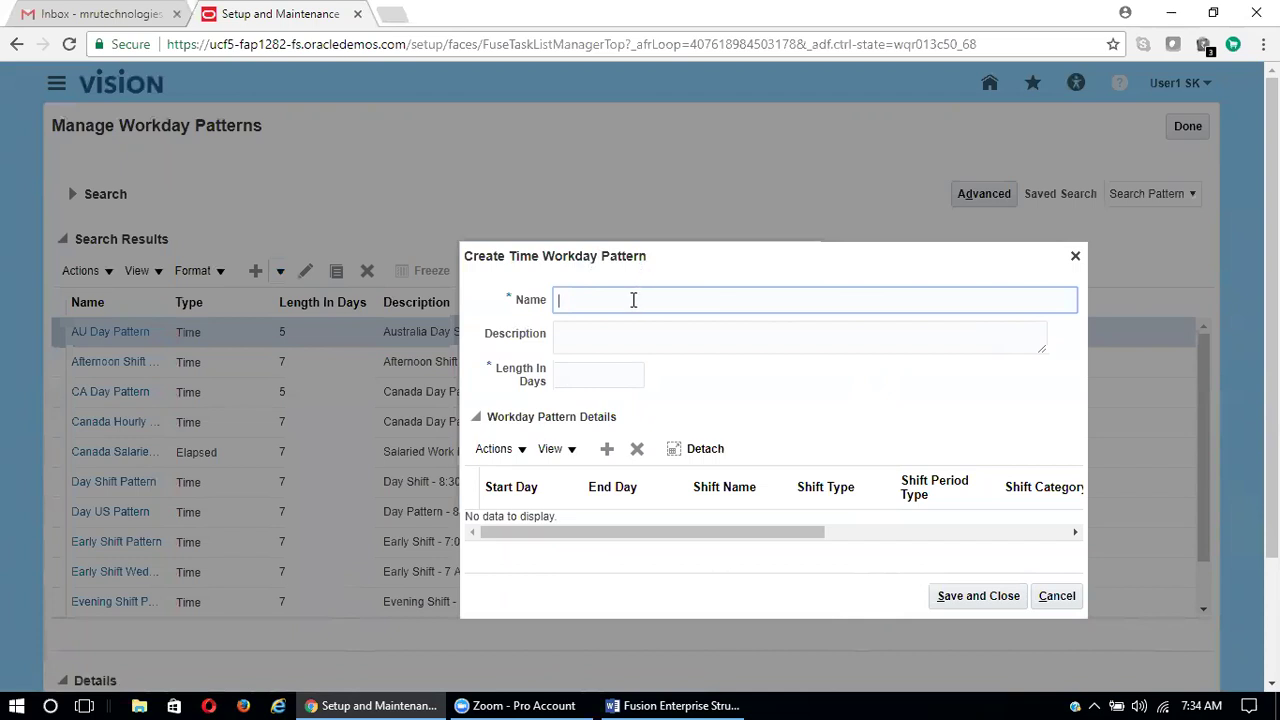
text(SK_HYD INV Workday Pattern2)
key(Tab)
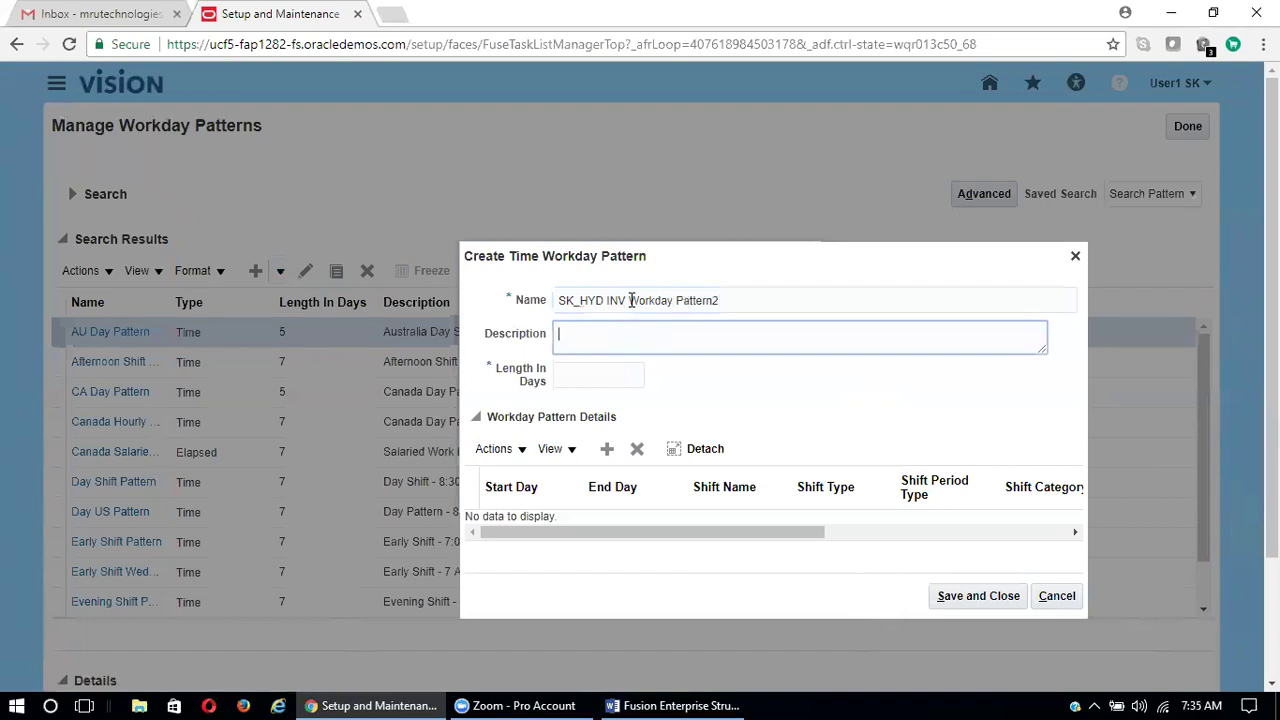
text(SK_Hyderbad Inven)
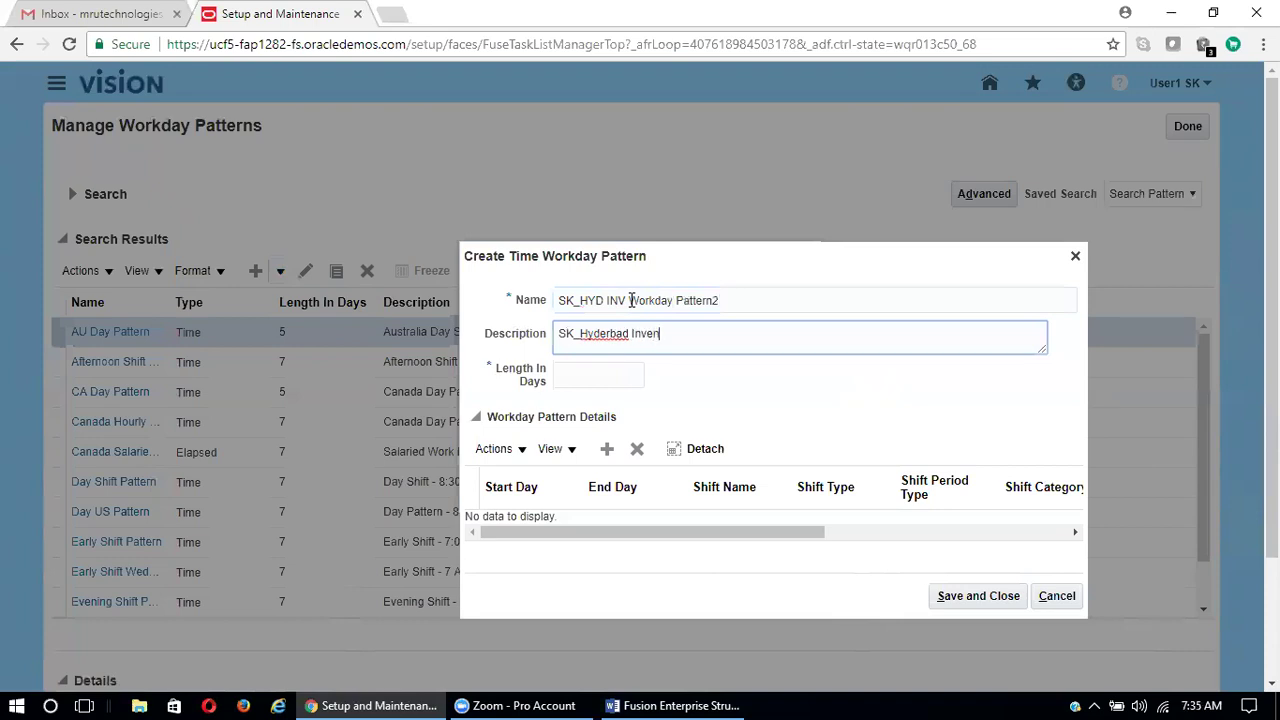
text(o)
key(BackSpace)
text(tory Workday Pattern2)
Step: Correct the description to "SK_Hyderabad Inventory Workday Pattern 2" and the name to "SK_HYD INV Workday Pattern 2"
right_click(611, 334)
click(641, 351)
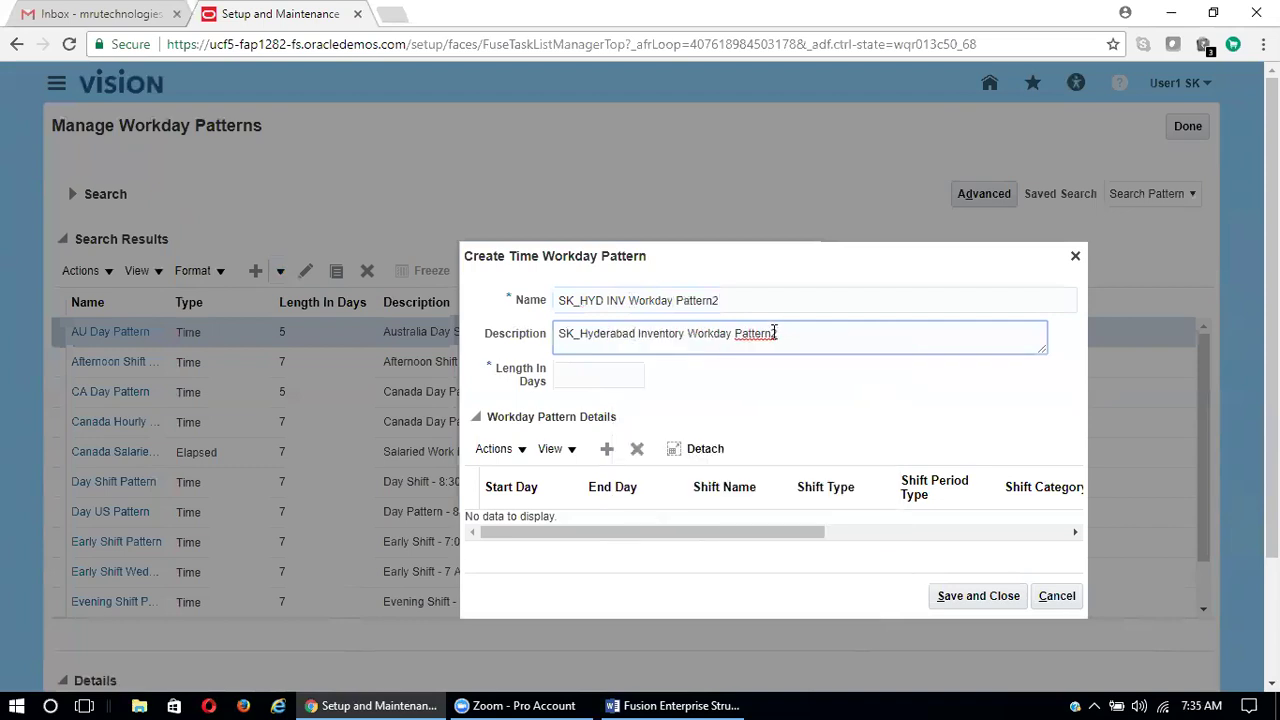
right_click(760, 336)
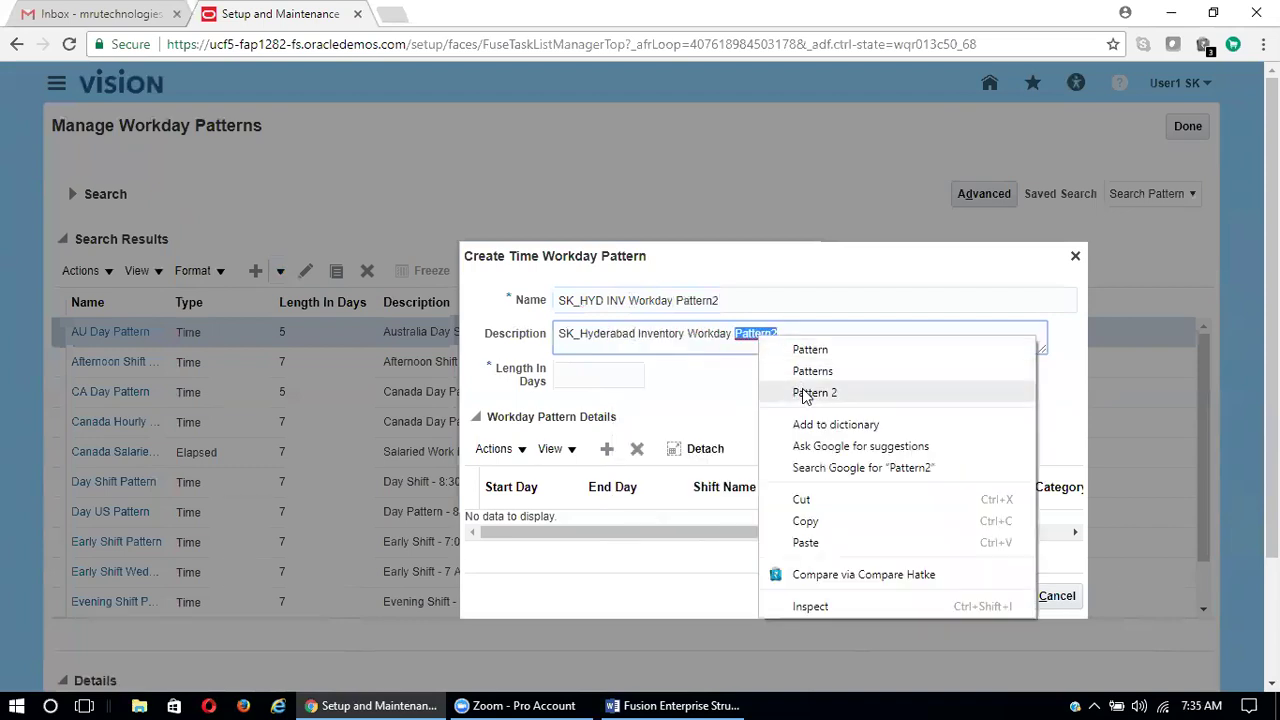
click(814, 392)
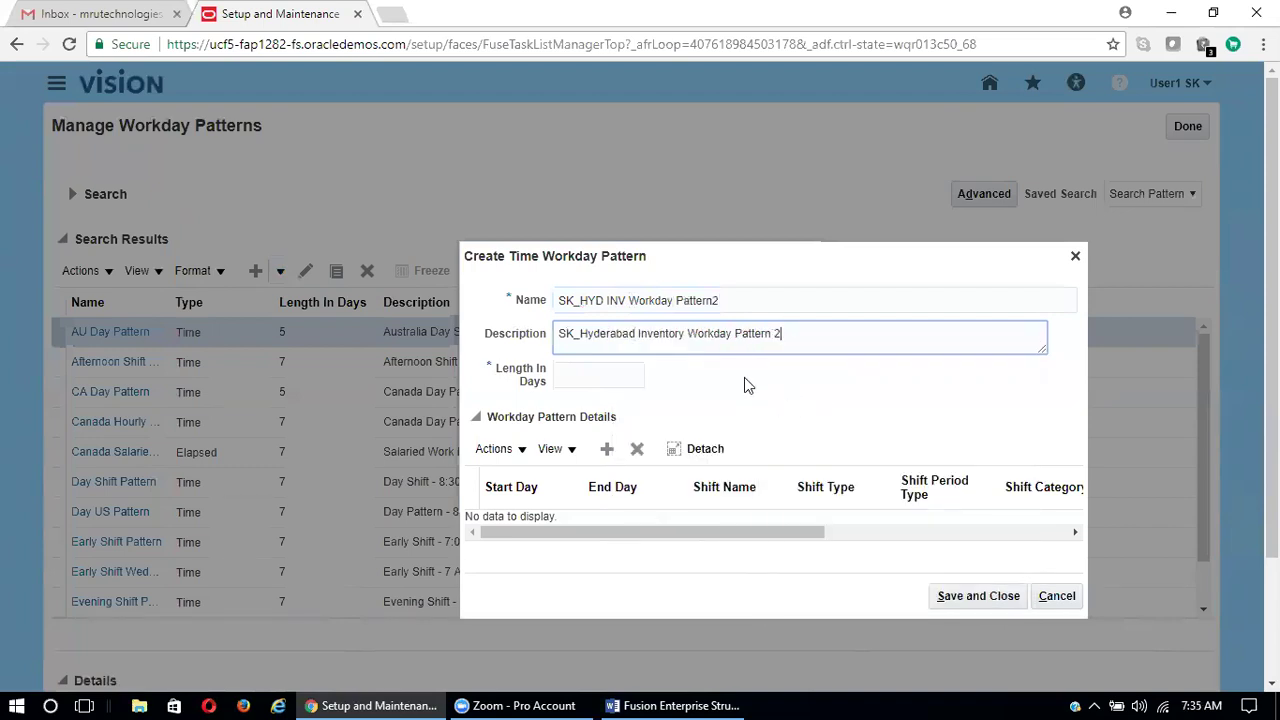
click(711, 301)
Step: Set the pattern length to 6 days and add a detail line with start day 1 and end day 6
click(592, 375)
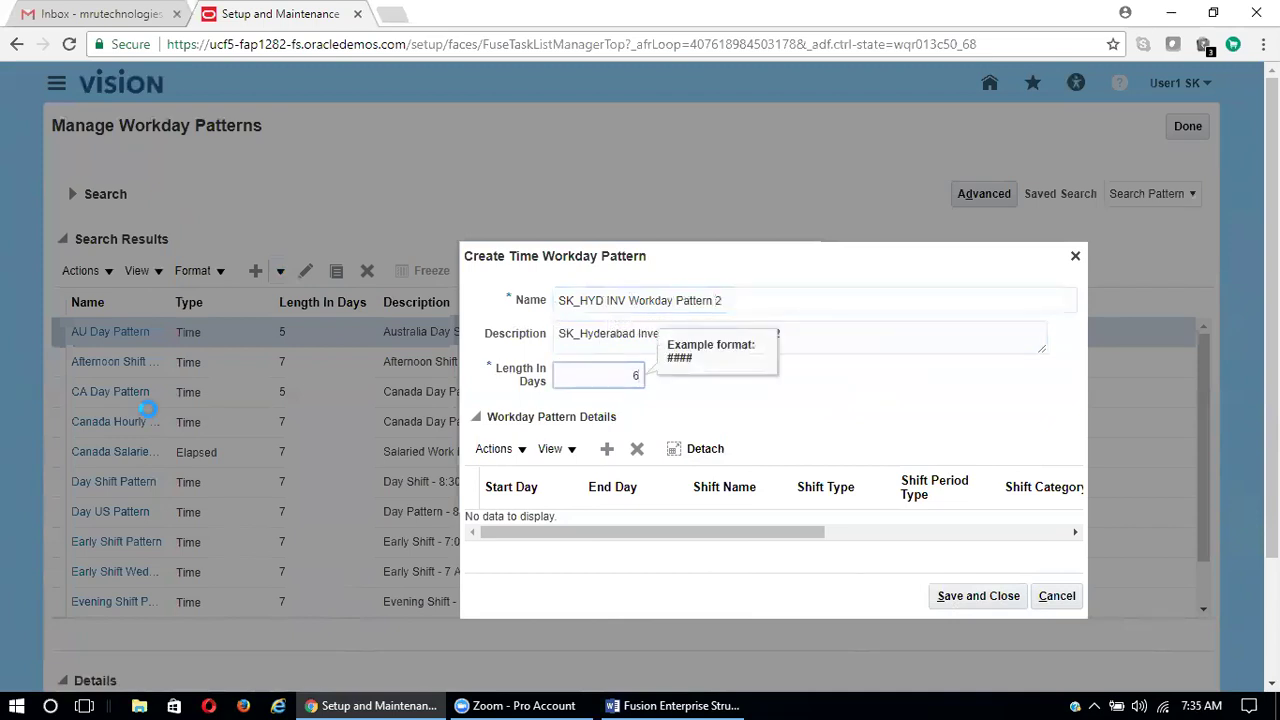
click(608, 449)
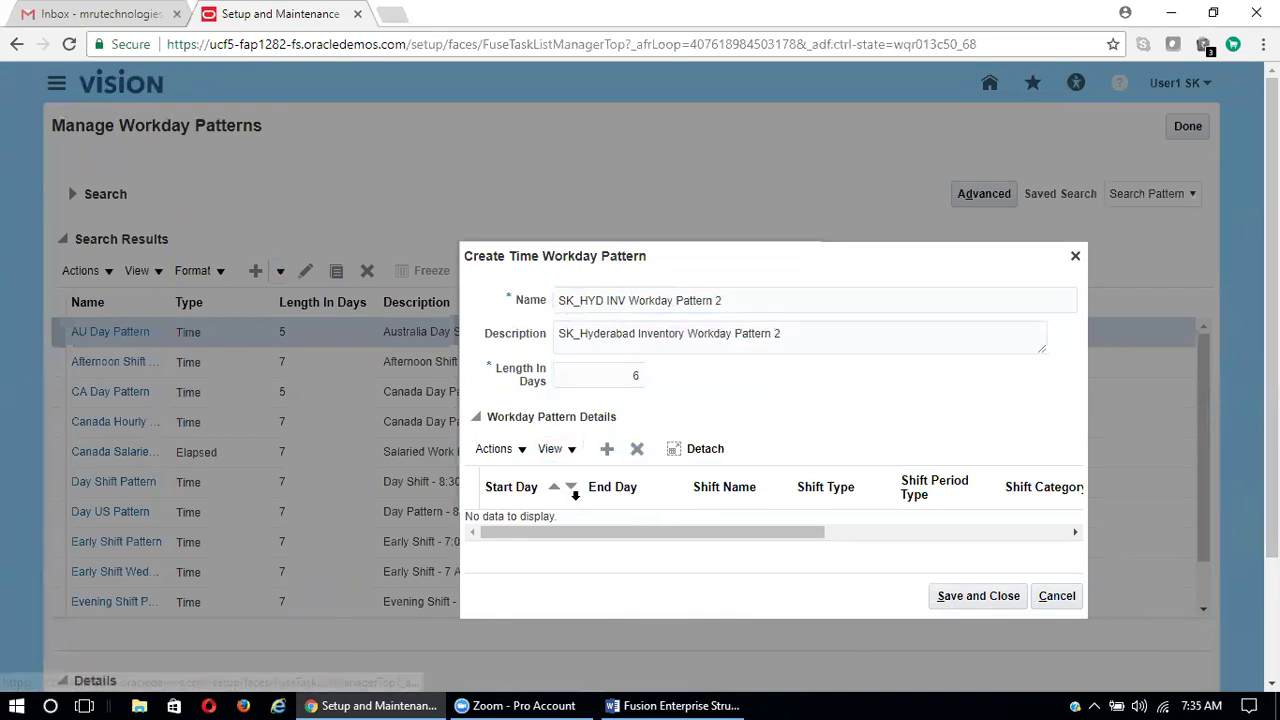
click(537, 532)
text(1)
key(Tab)
text(6)
key(Tab)
Step: Search the shift names for SK%, assign SK_HYD INV Shifts2 with code SK2 to the line, and save and close the pattern
click(763, 531)
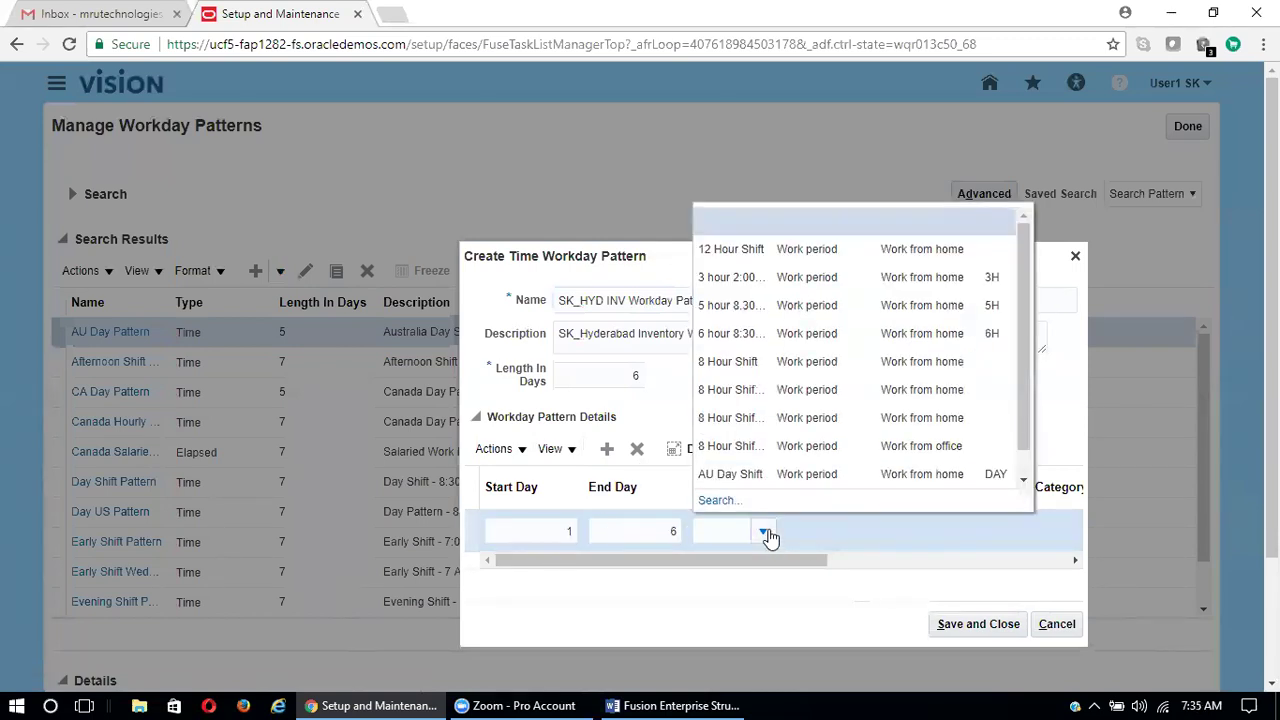
click(722, 490)
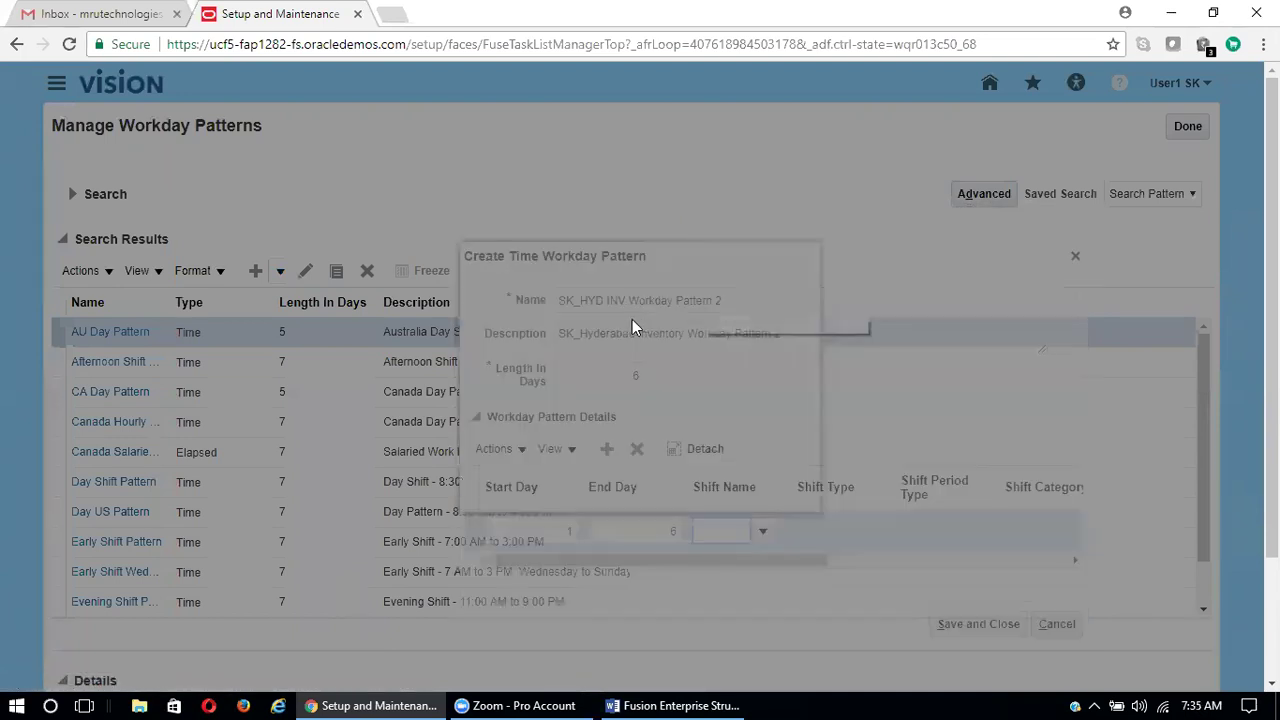
text(Sk%)
click(714, 402)
click(729, 404)
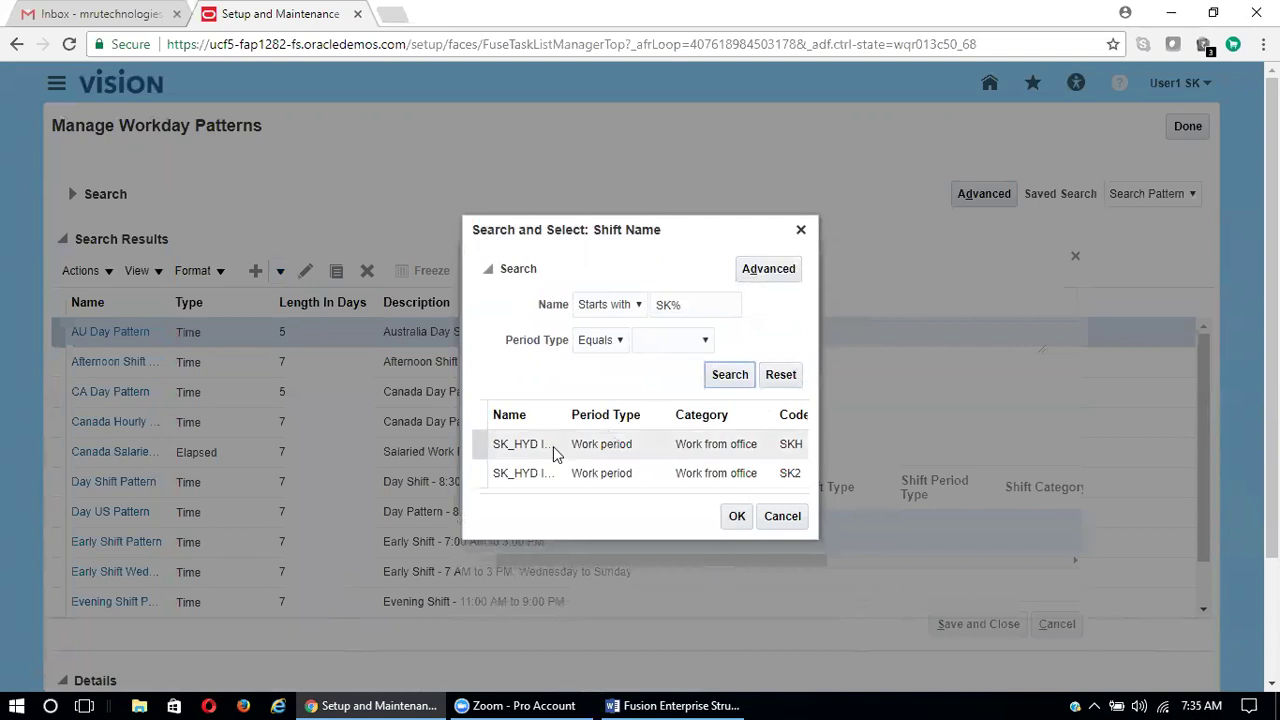
click(538, 479)
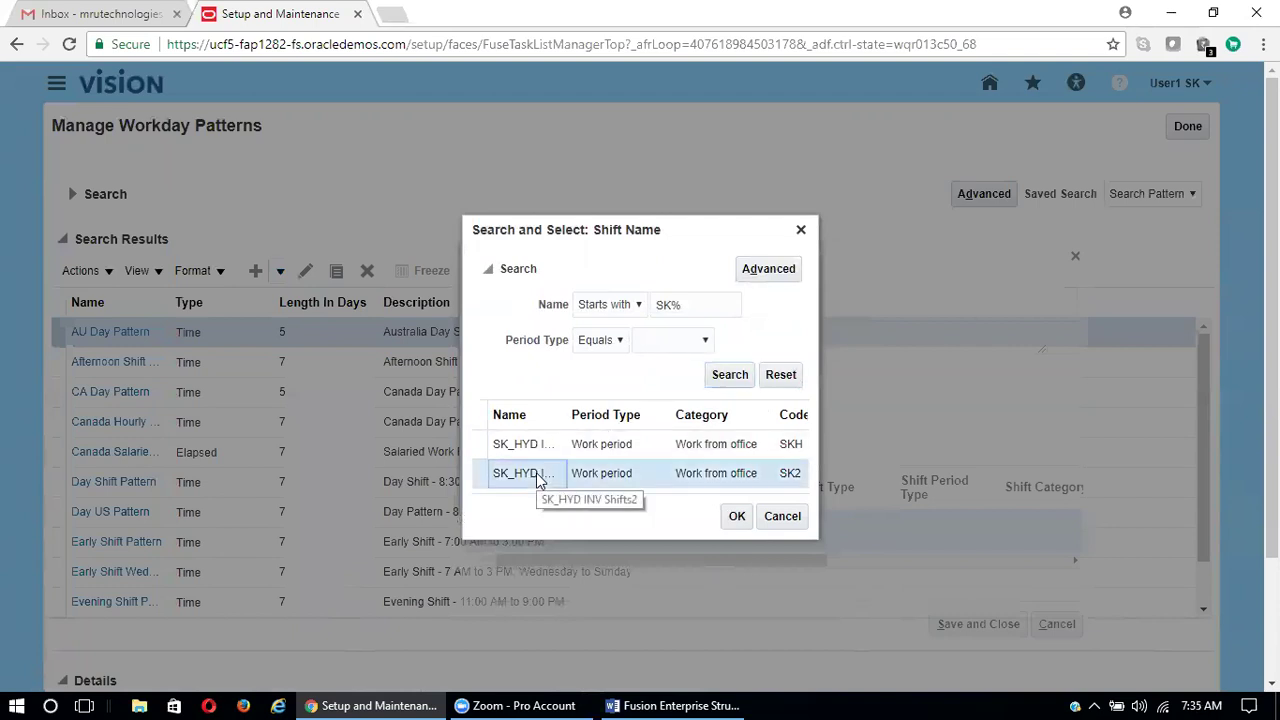
click(737, 516)
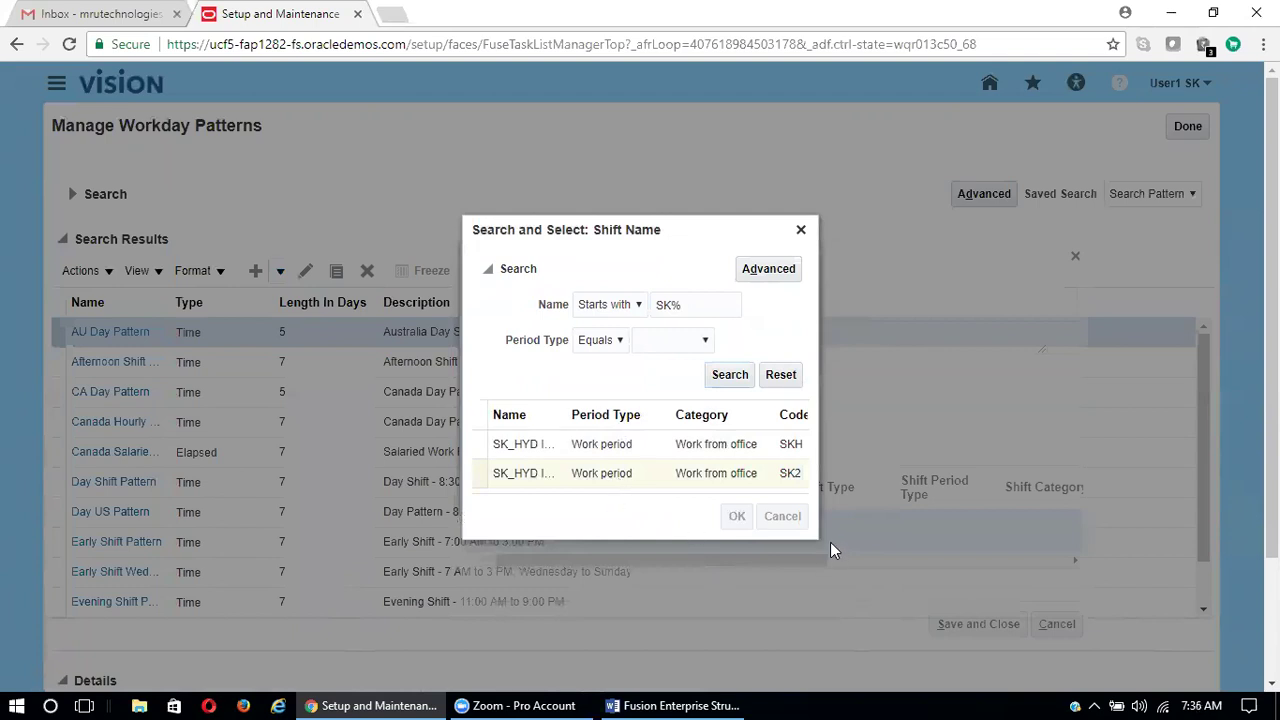
click(980, 625)
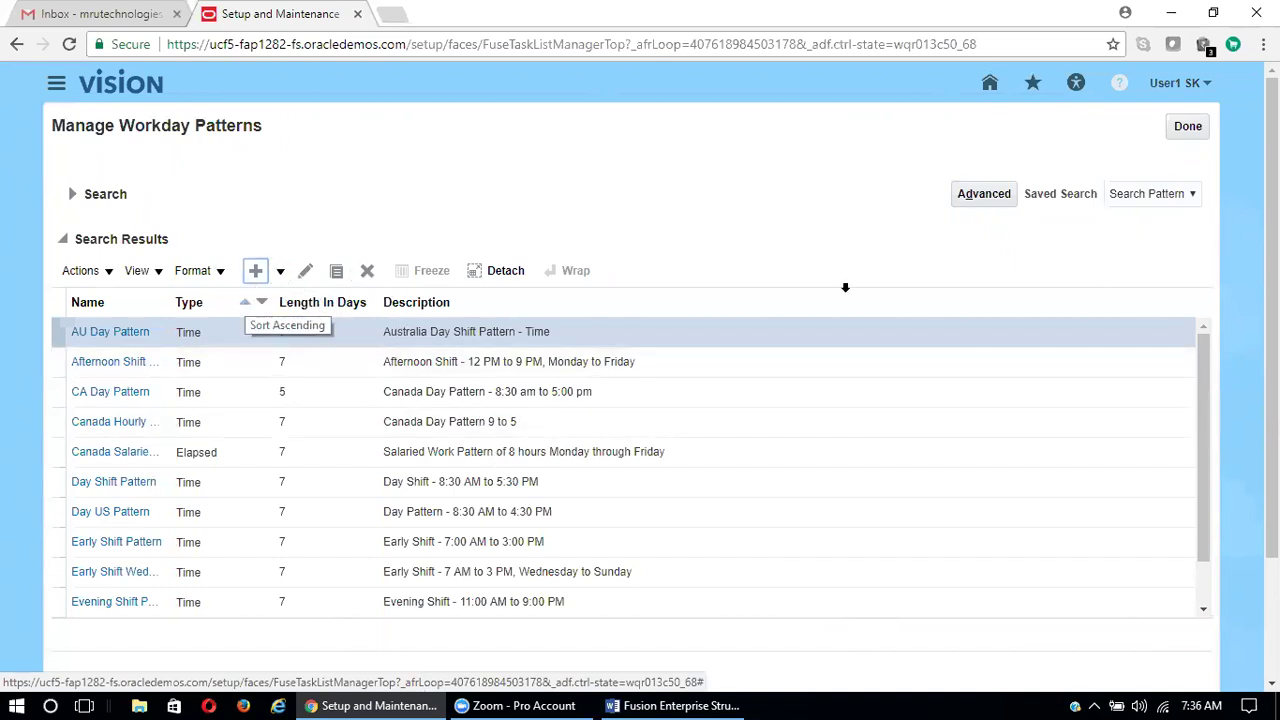
Step: Finish managing workday patterns, open the Manage Facility Schedules task, and create a time schedule named SK_HYD INV facility schedule
click(1182, 127)
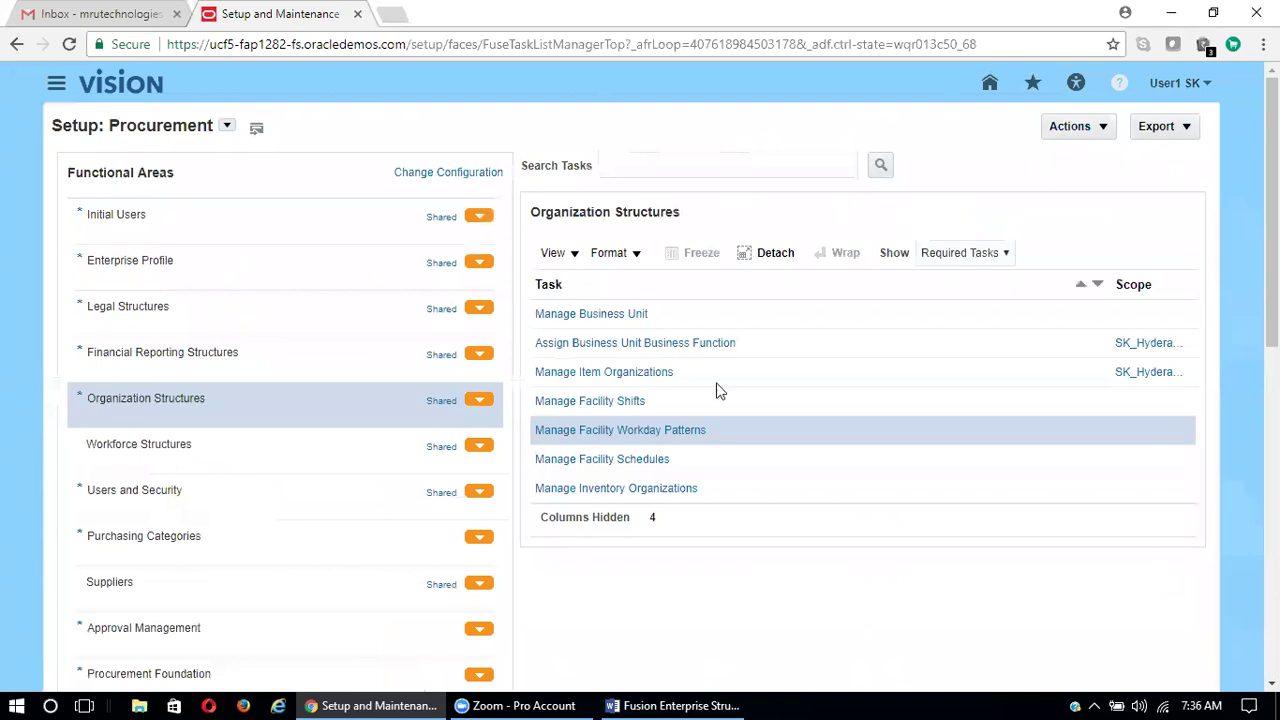
click(616, 462)
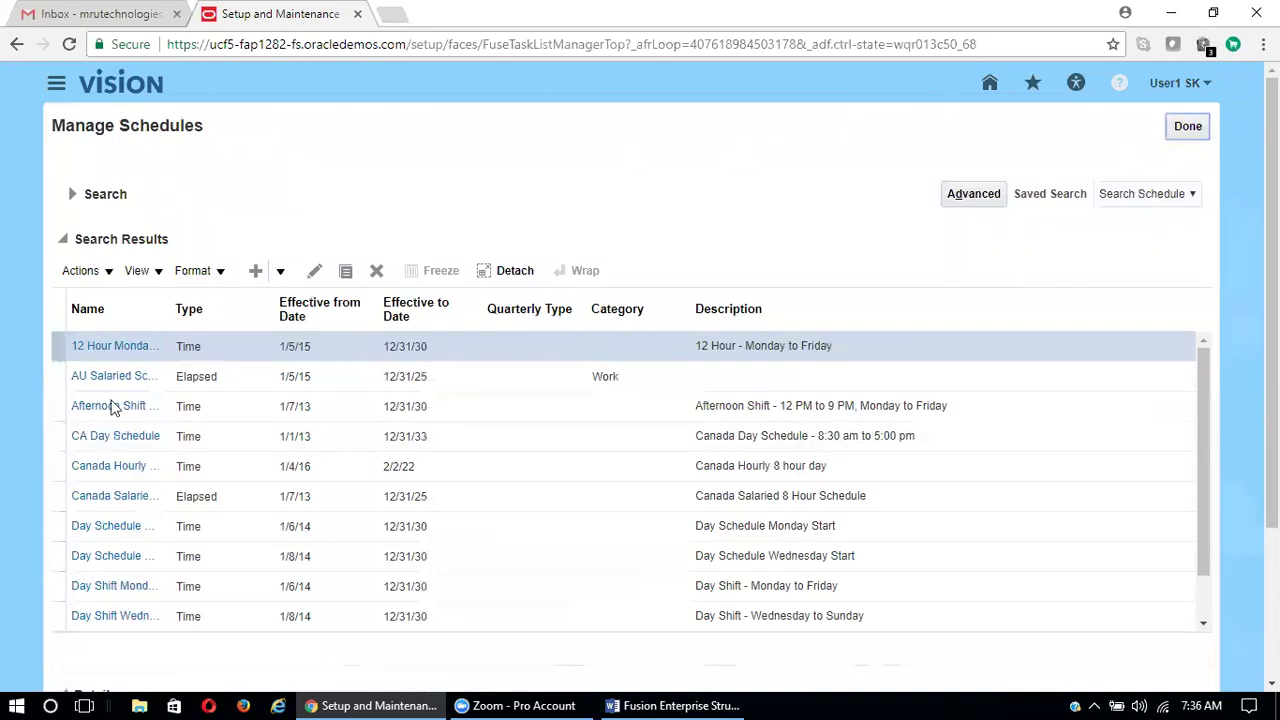
click(254, 275)
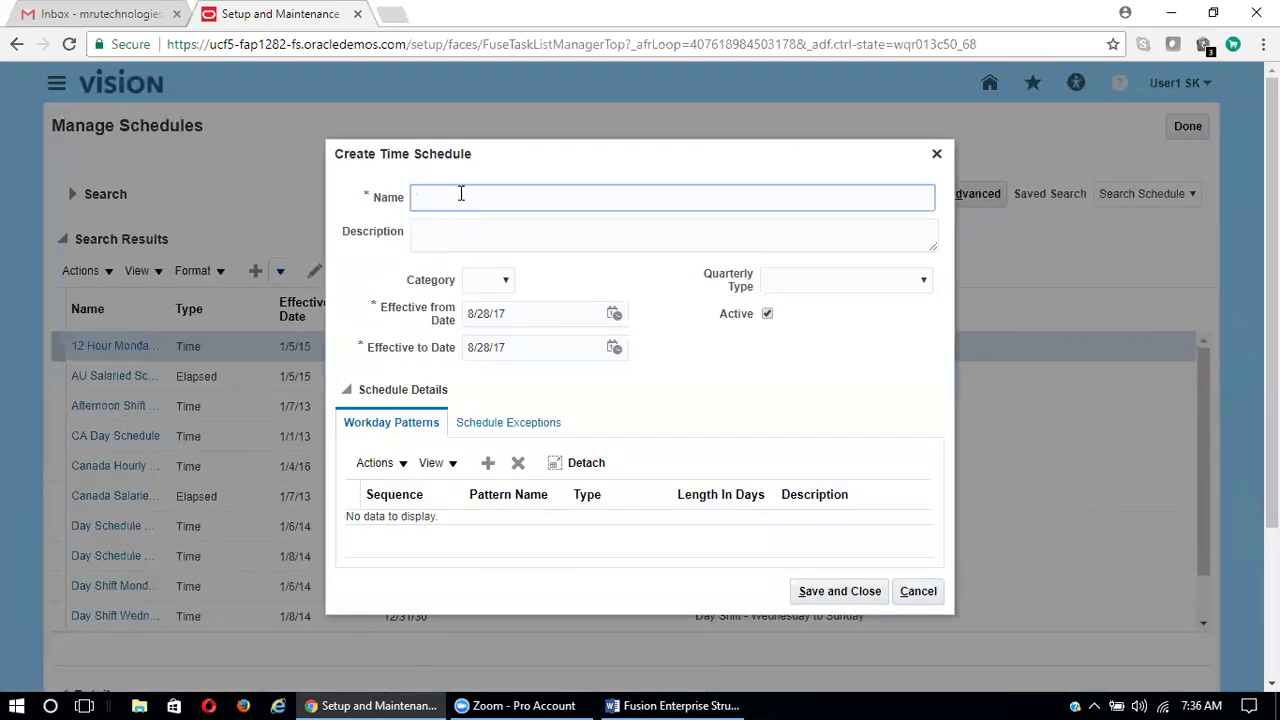
text(SK_HYD-NV facility Sschedule)
key(Tab)
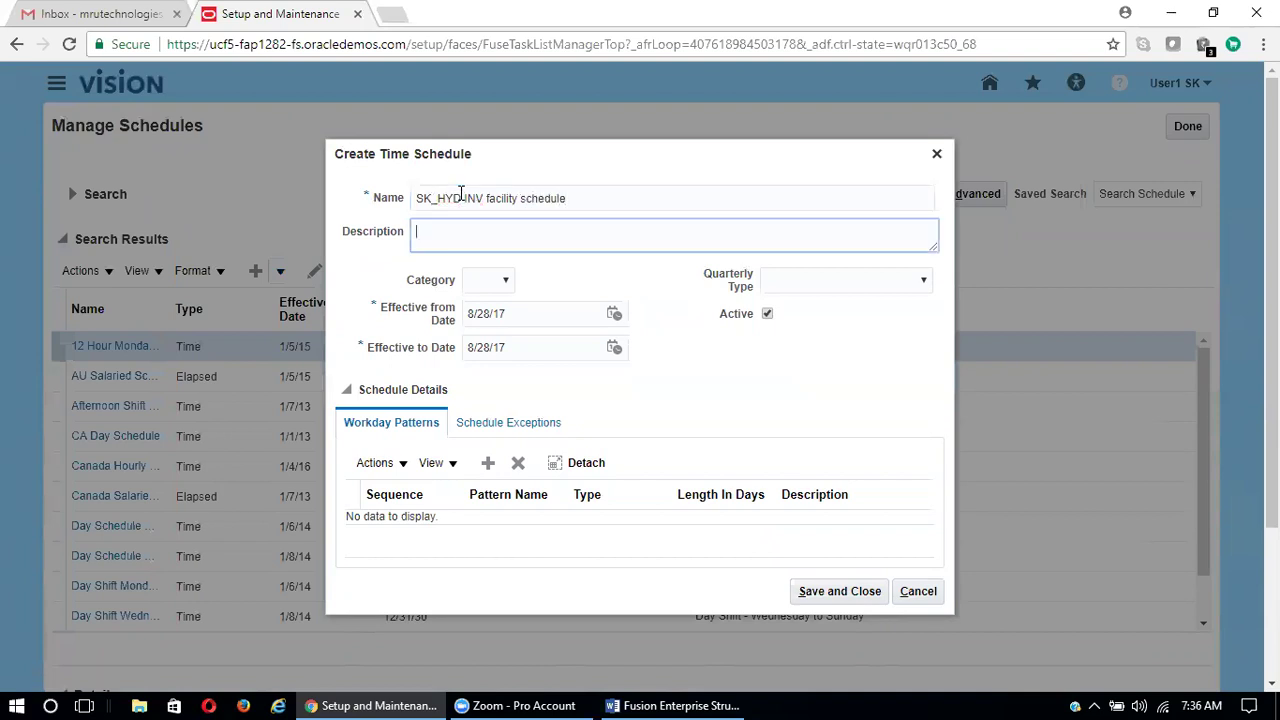
Step: Enter "SK_Hyderbad Inventory facility schedule" as the time schedule's description
text(SK_HyderB)
key(BackSpace)
key(BackSpace)
text(bad Inv)
text(entory)
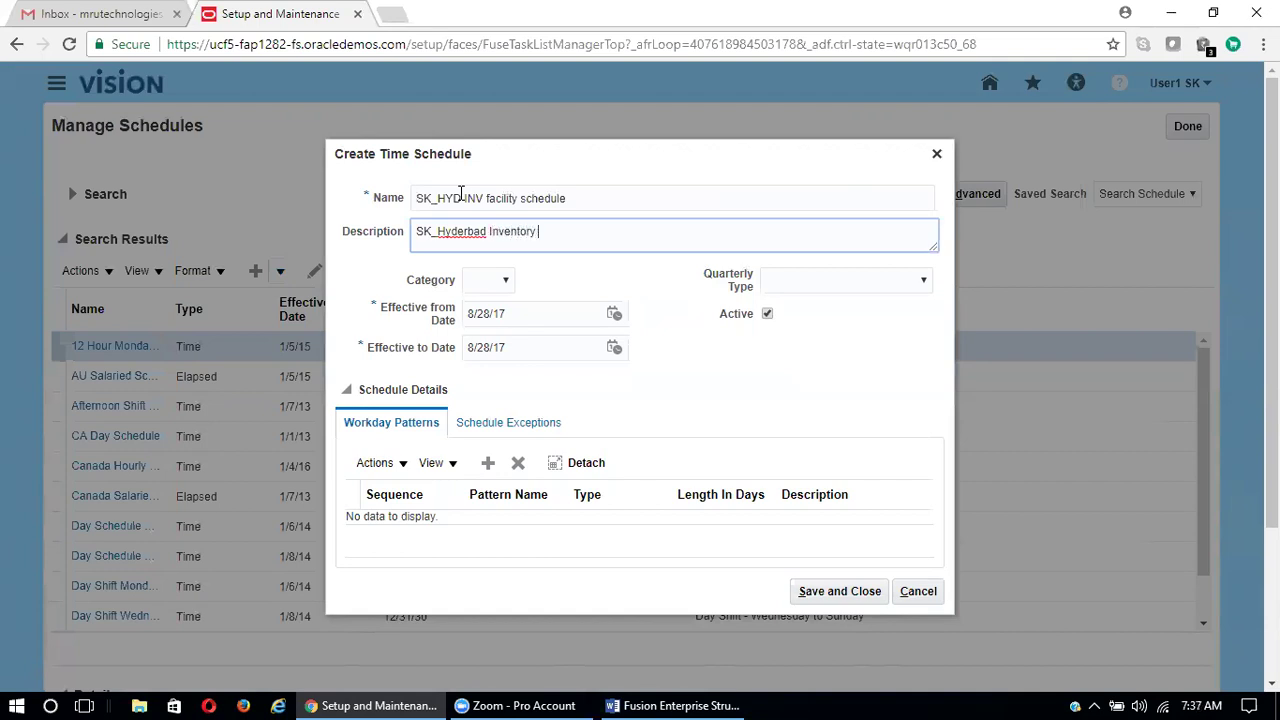
text( facility schedule)
key(Tab)
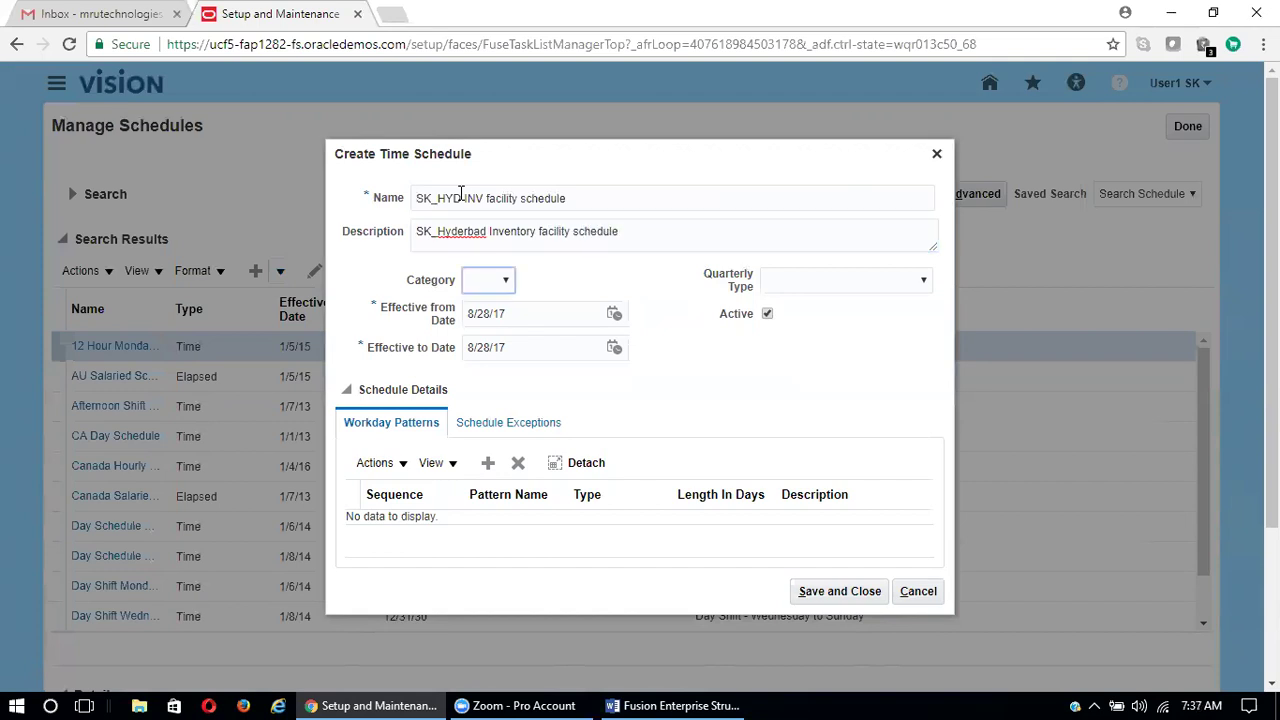
Step: Check the schedule's category options without choosing one, and set its quarterly type to Monthly
click(498, 281)
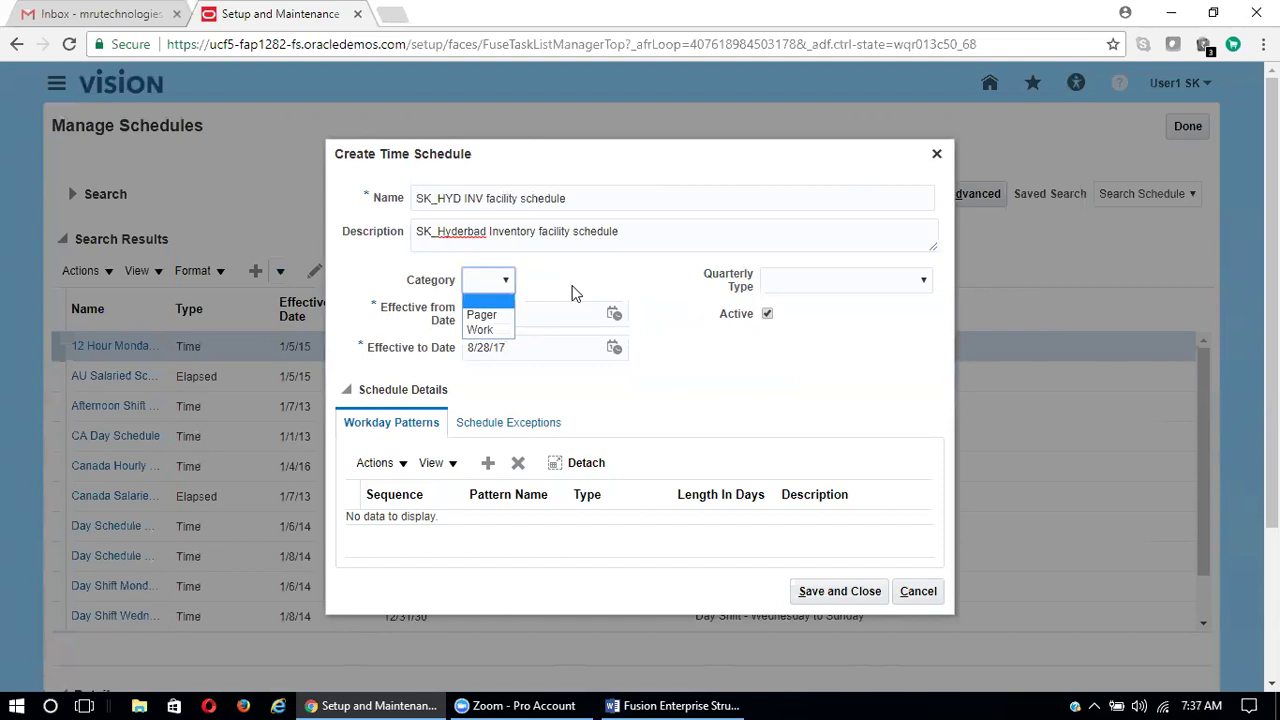
click(549, 274)
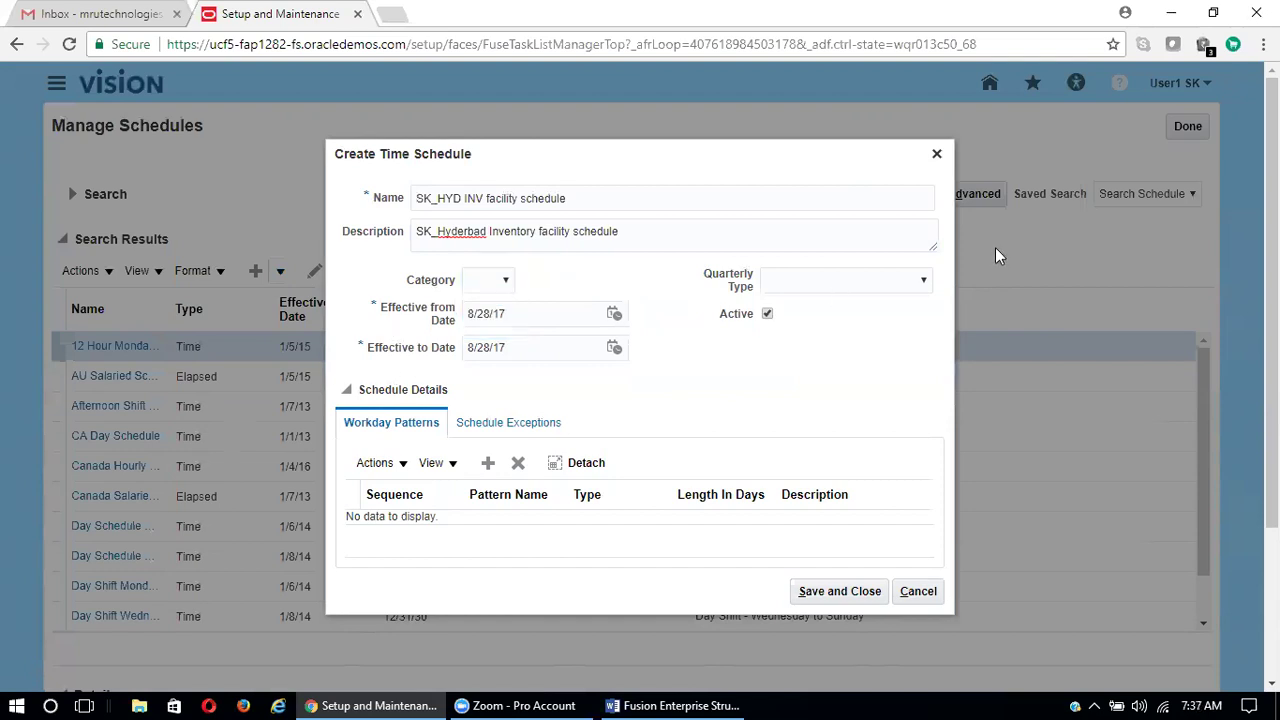
click(872, 282)
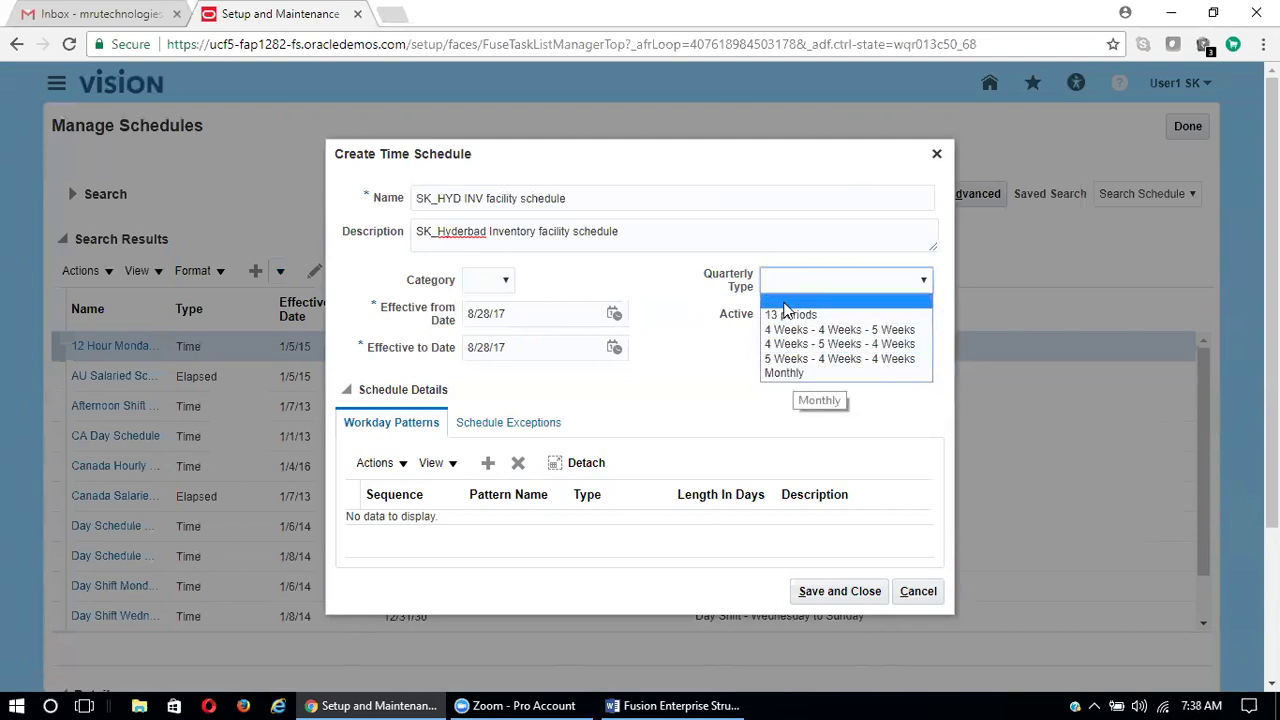
click(773, 374)
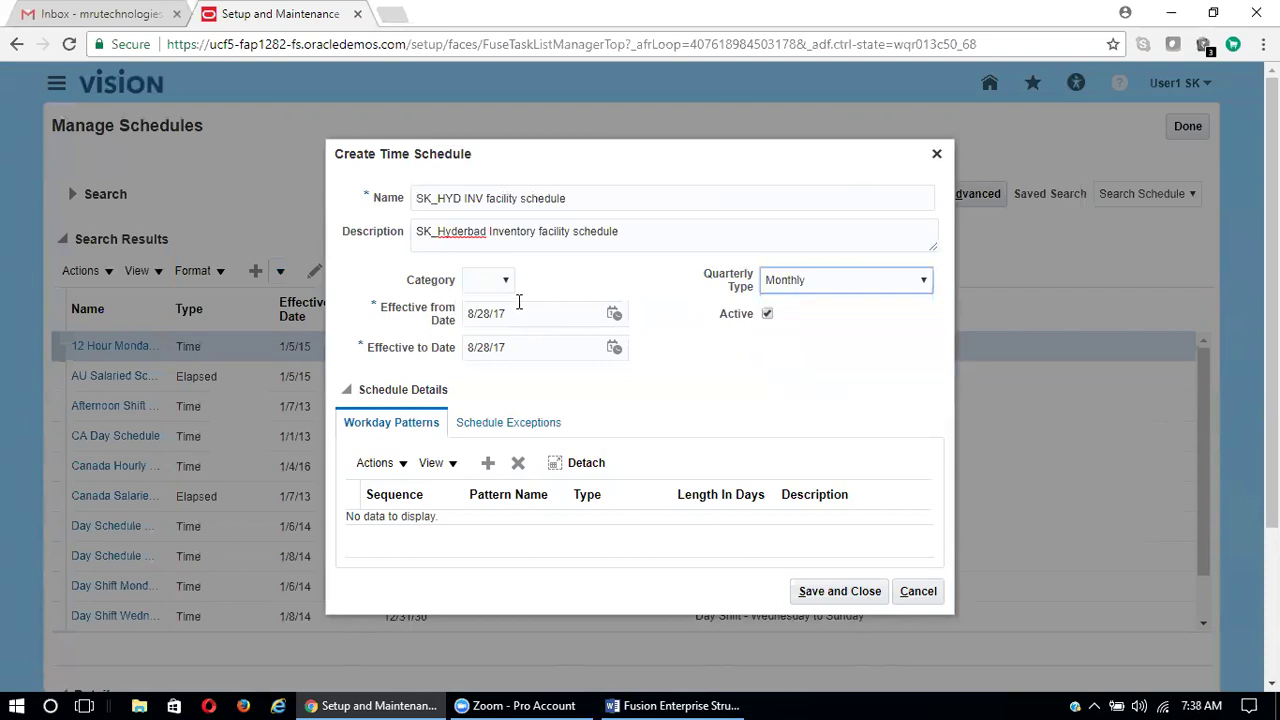
Step: Make the schedule effective from 8/1/17 to 7/31/18
click(615, 314)
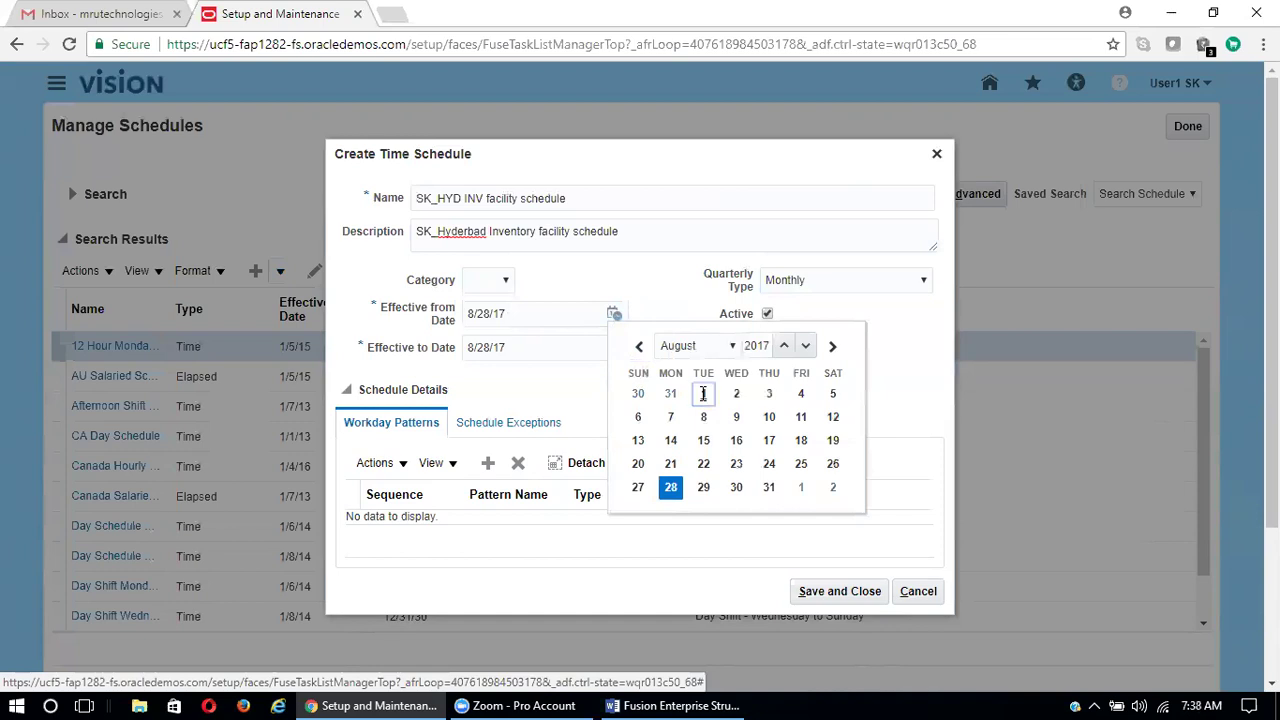
click(703, 393)
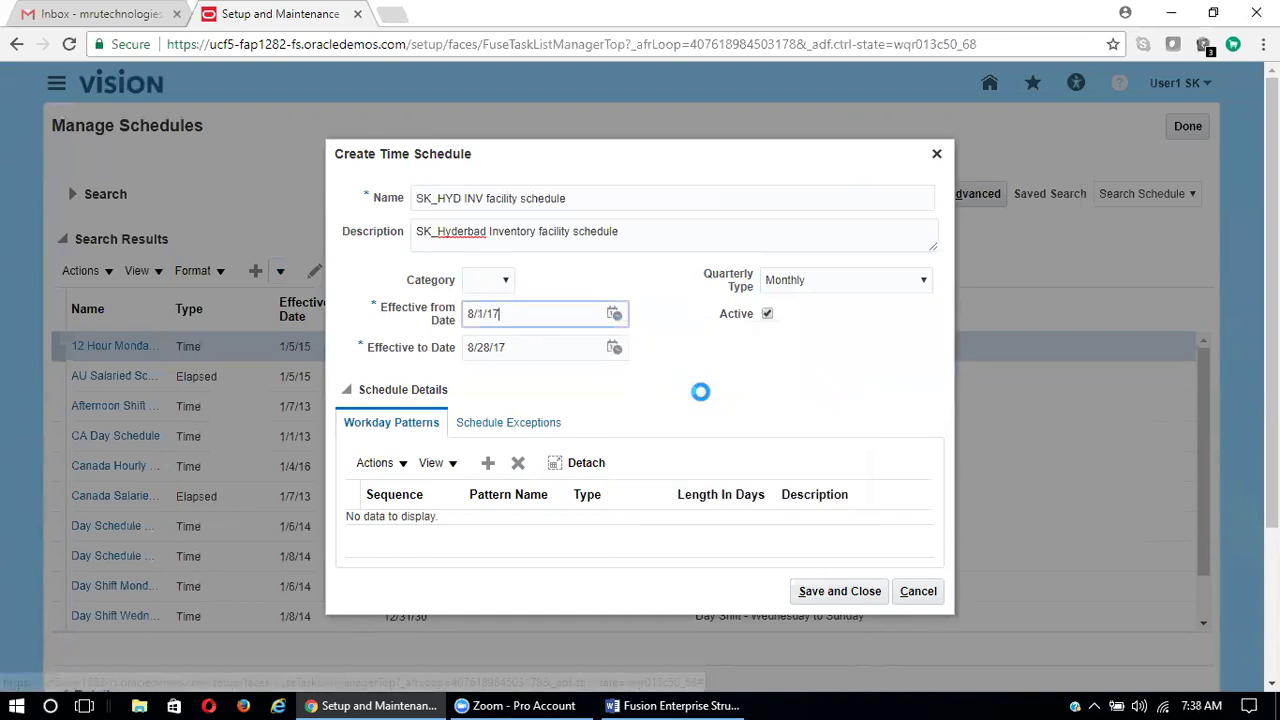
click(614, 350)
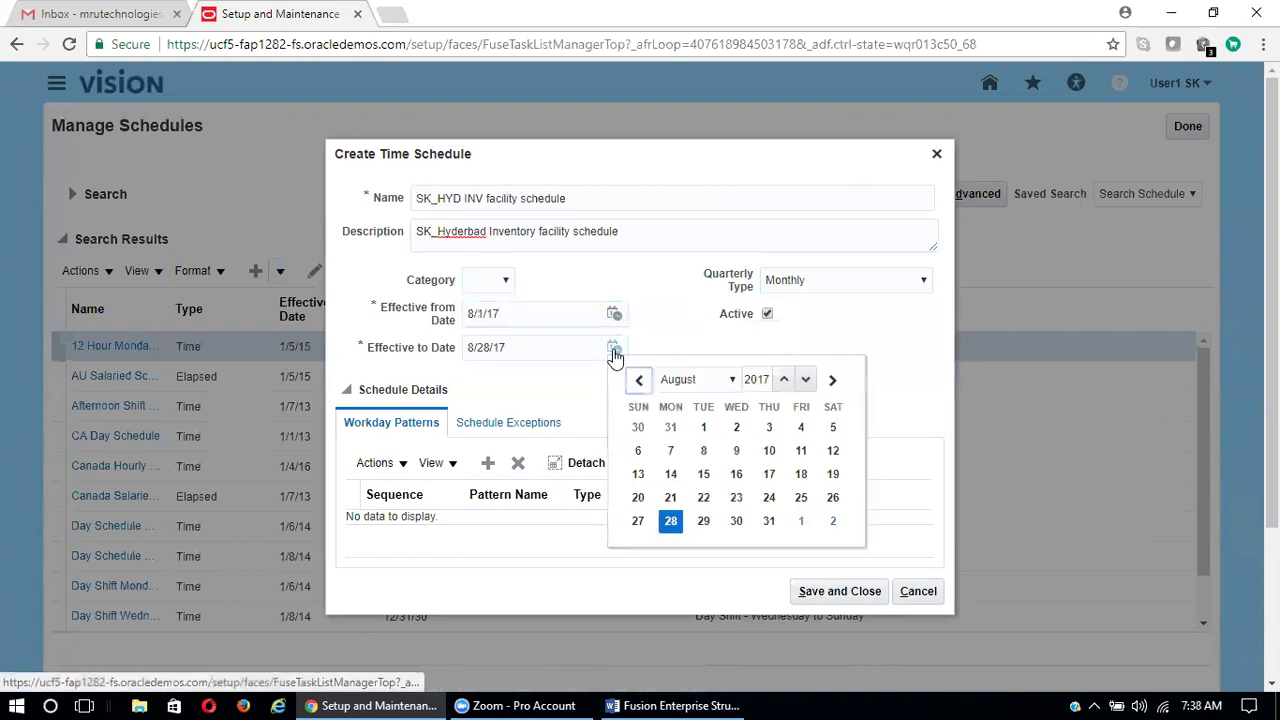
click(770, 379)
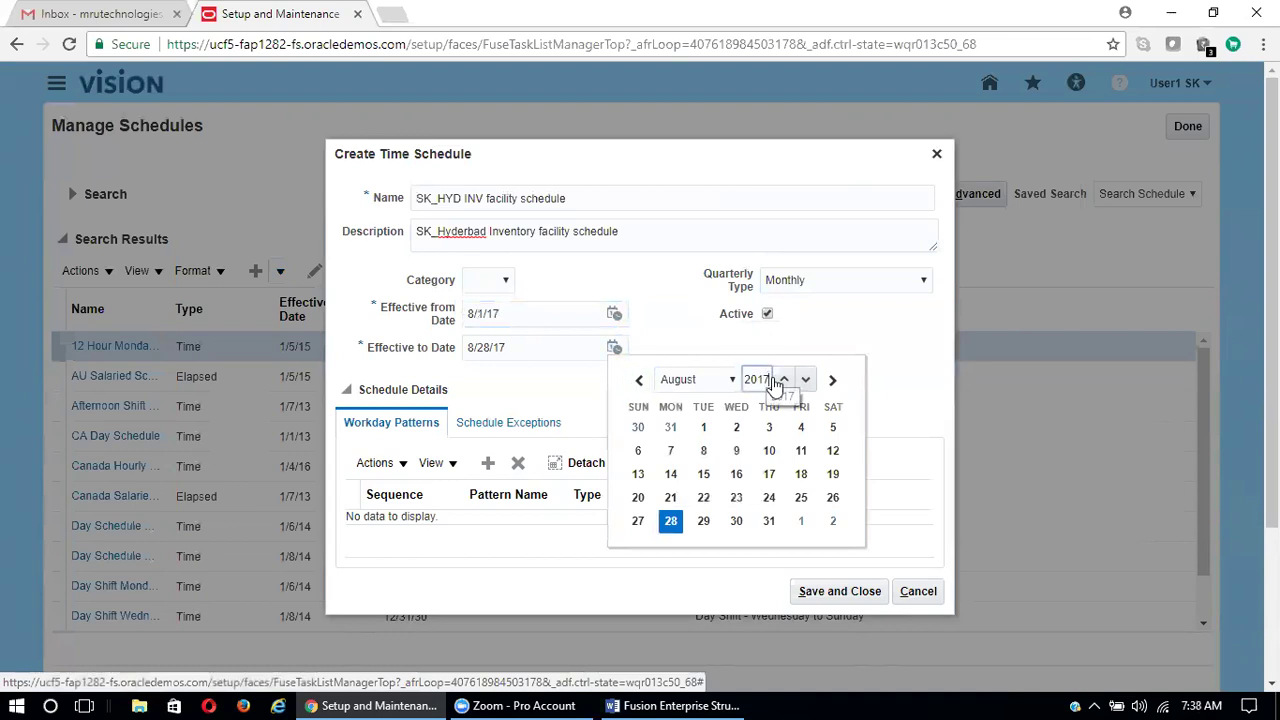
click(783, 383)
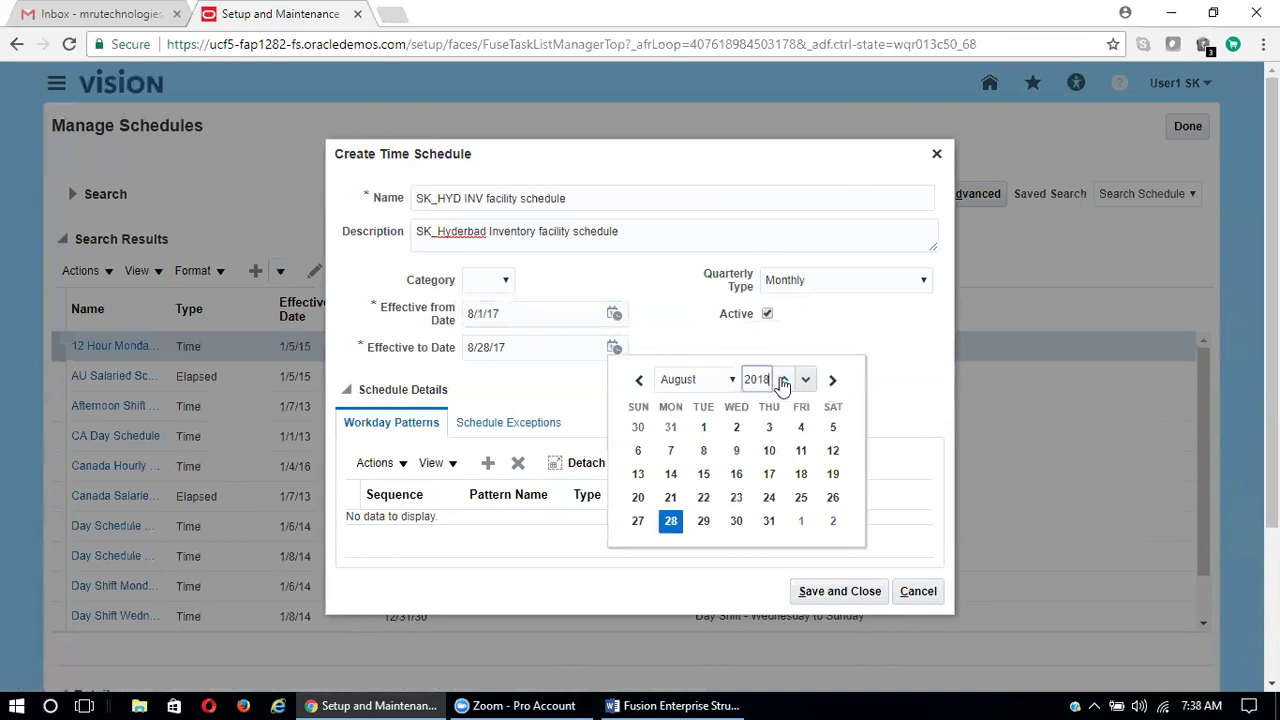
click(712, 381)
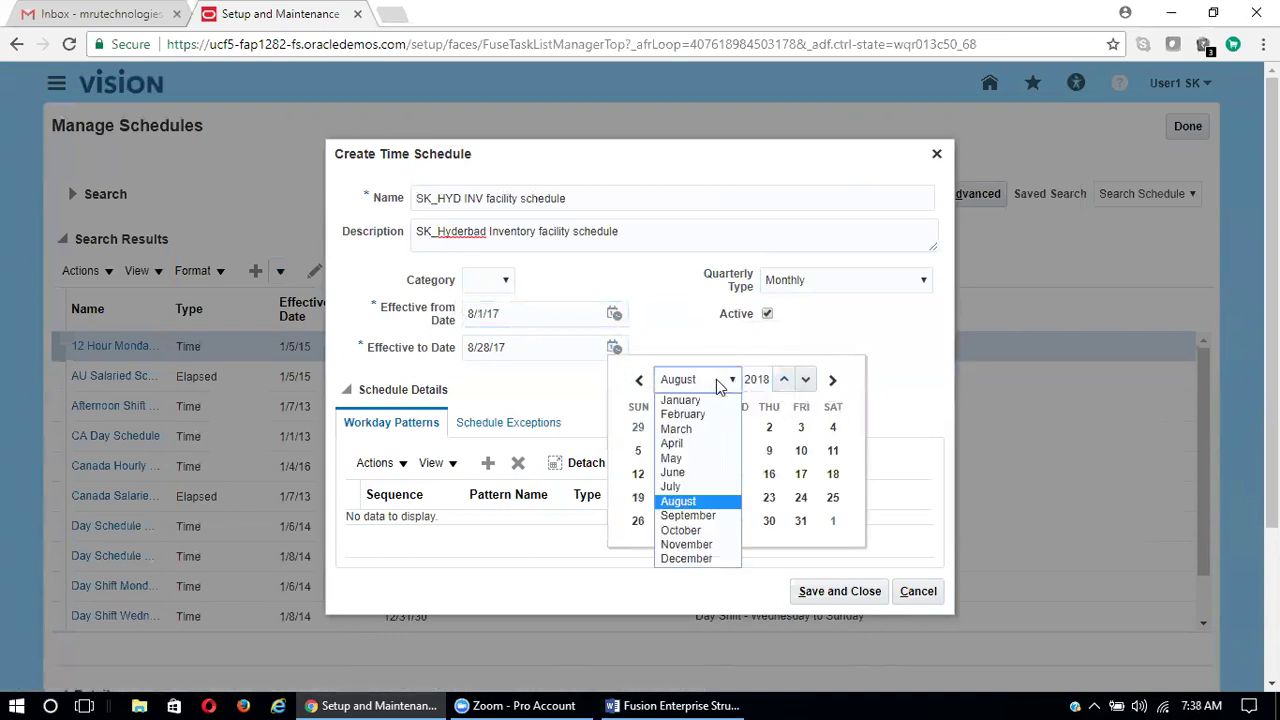
click(700, 487)
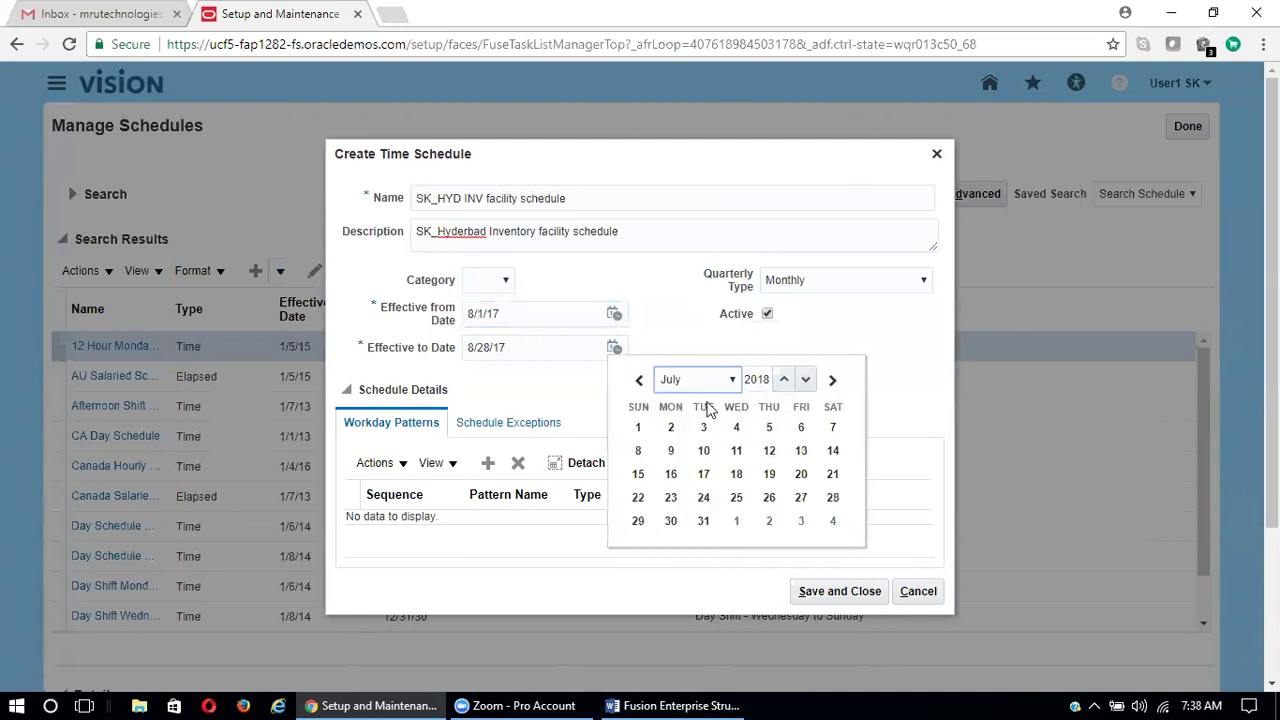
click(703, 521)
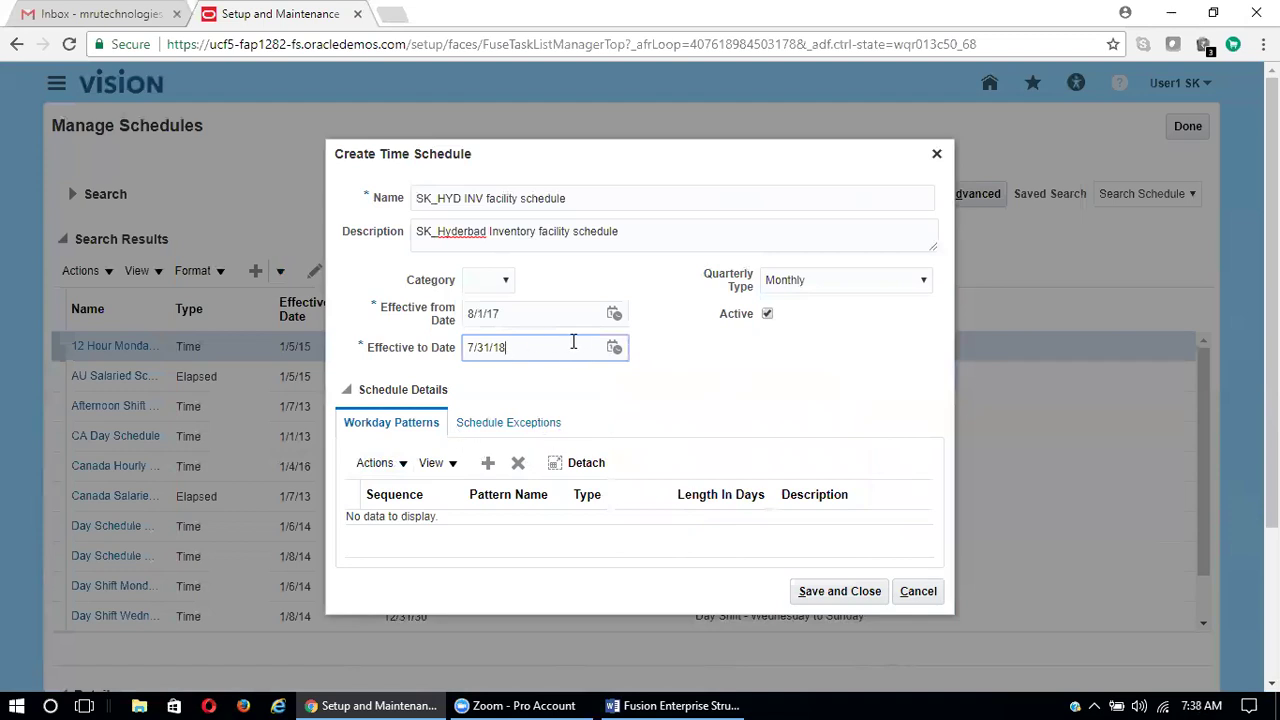
Step: Add a workday pattern line with sequence 1, search the pattern names for SK%, and assign SK_HYD INV Workday Pattern
click(486, 464)
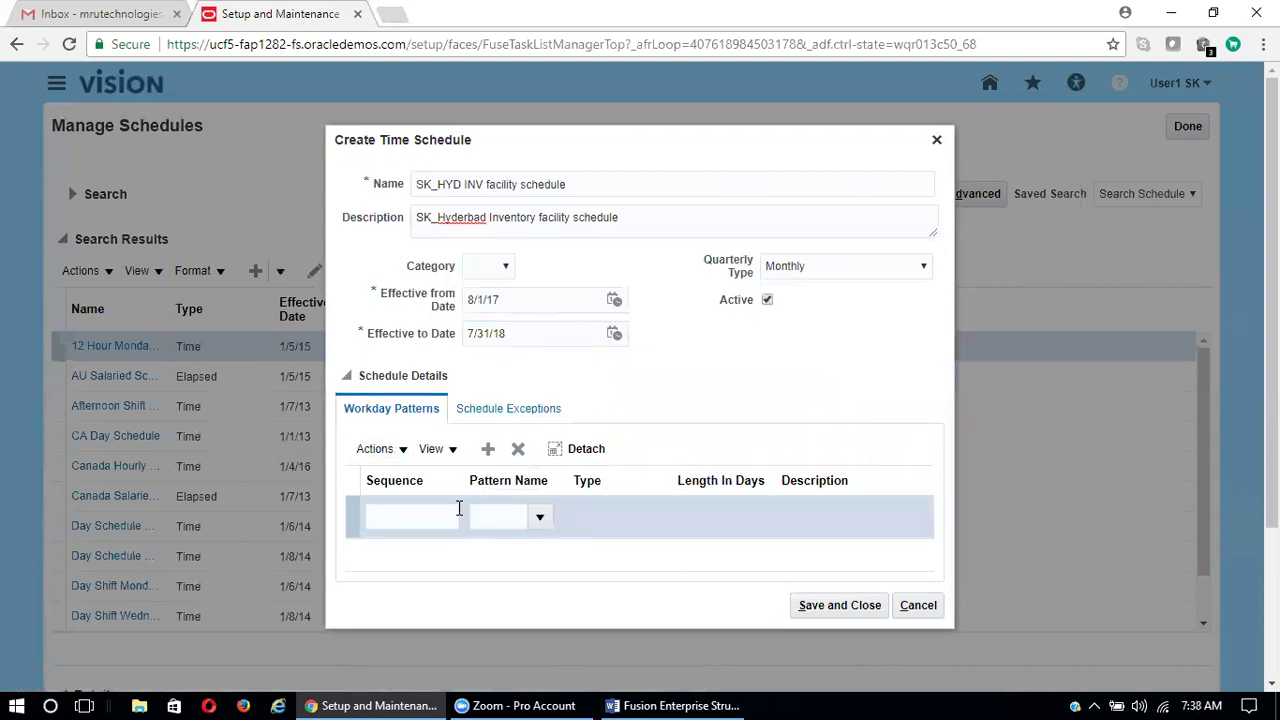
click(423, 510)
text(1)
click(540, 521)
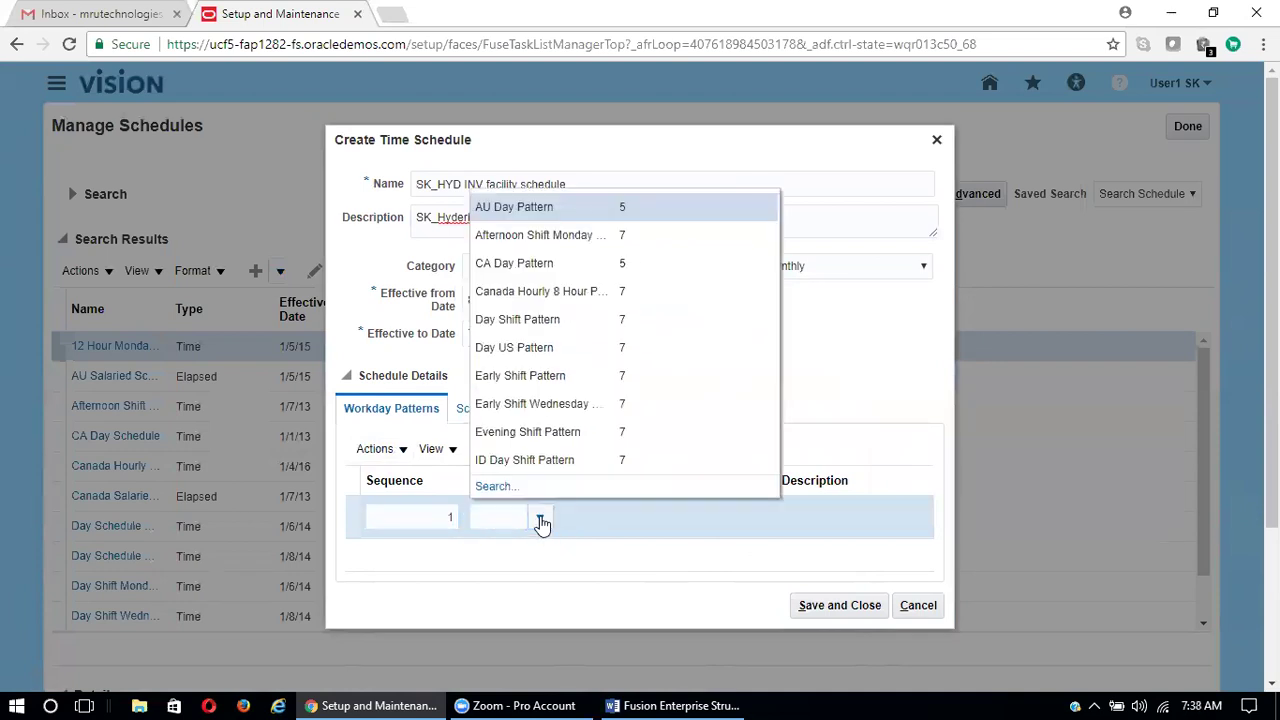
click(493, 487)
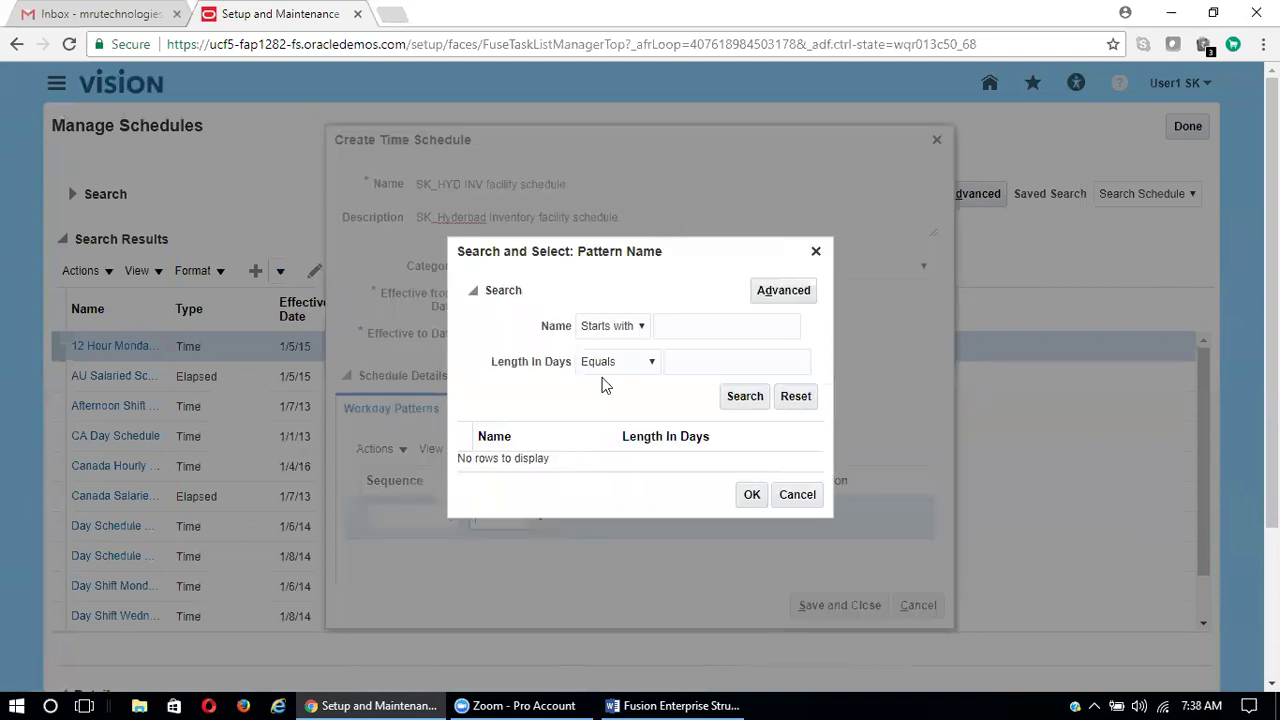
click(701, 321)
text(SK%)
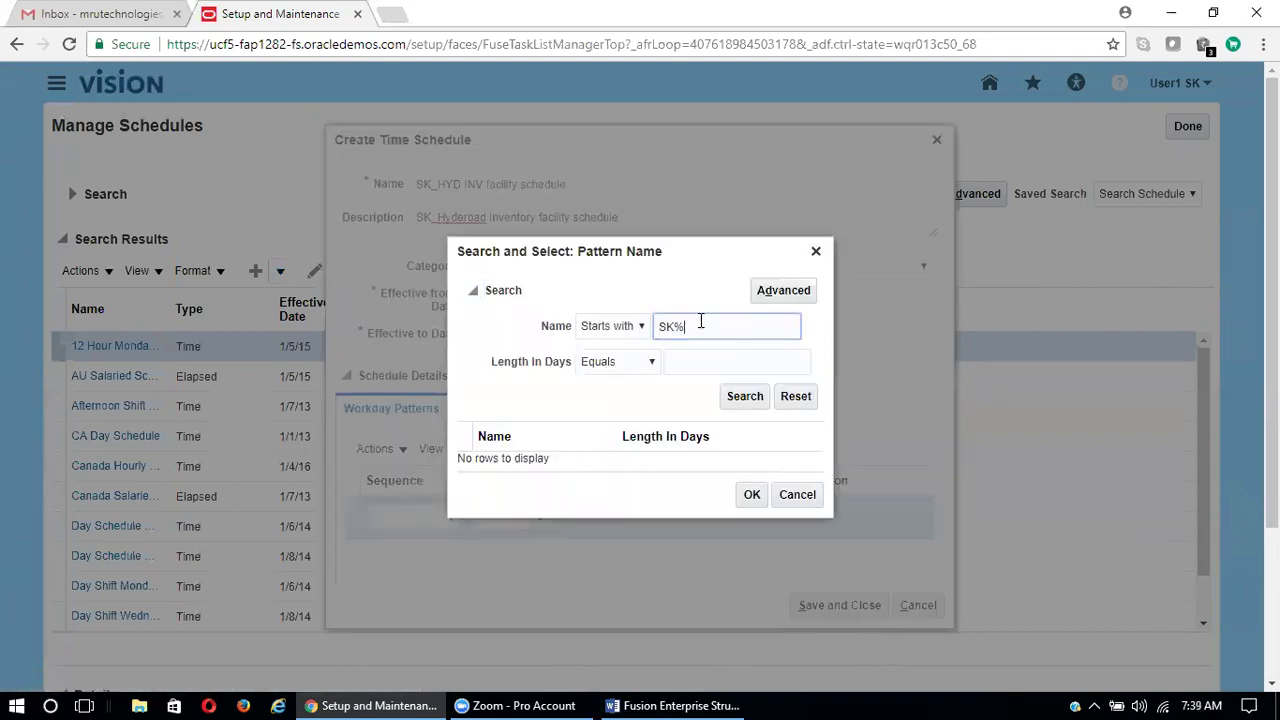
key(Return)
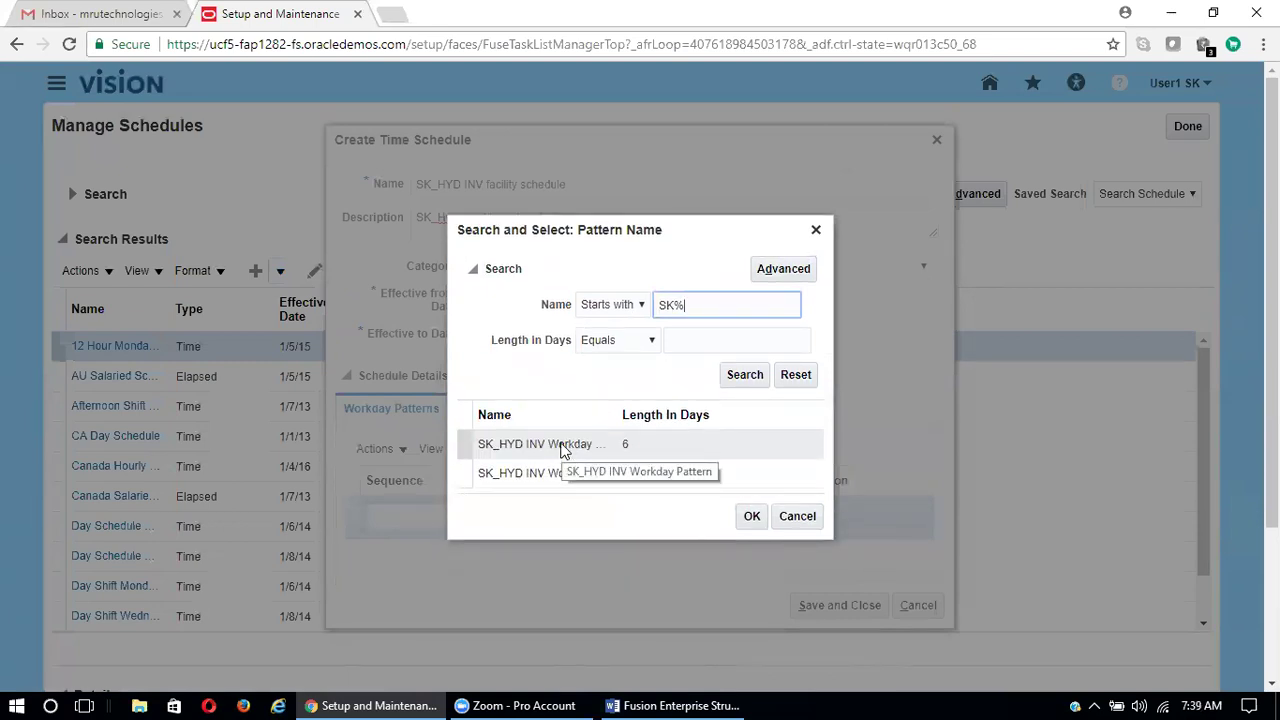
click(562, 447)
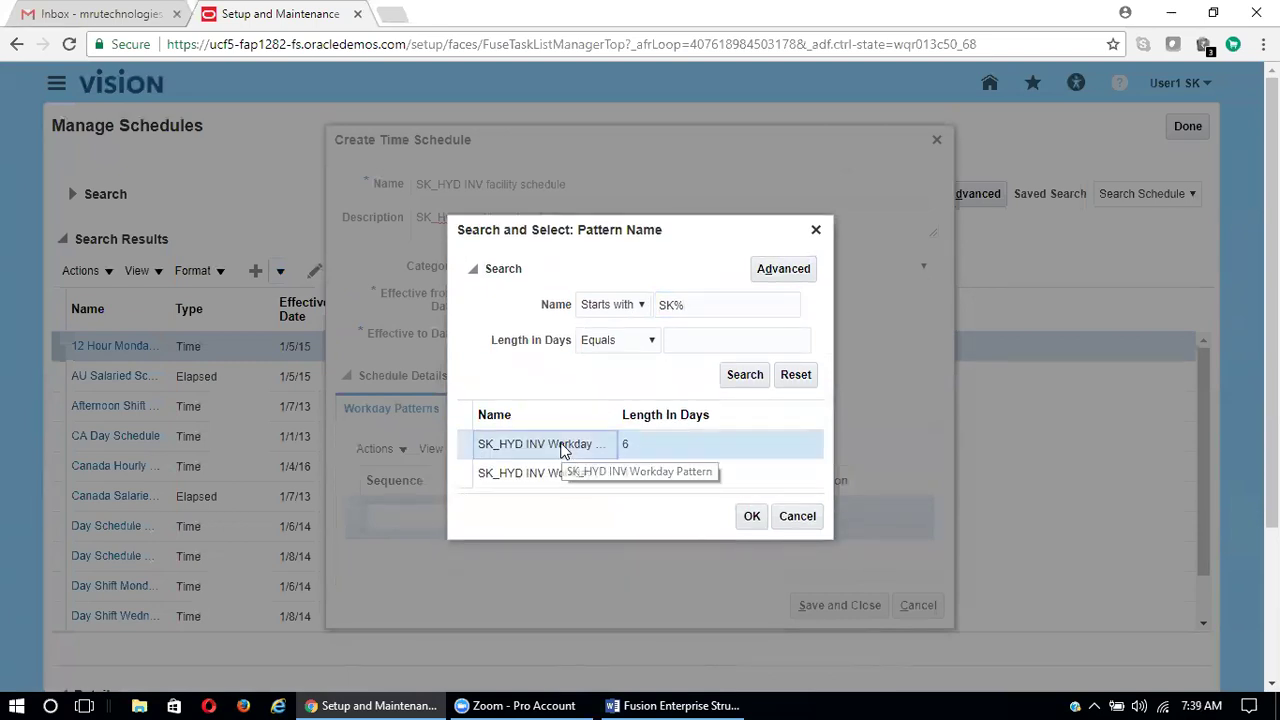
click(752, 520)
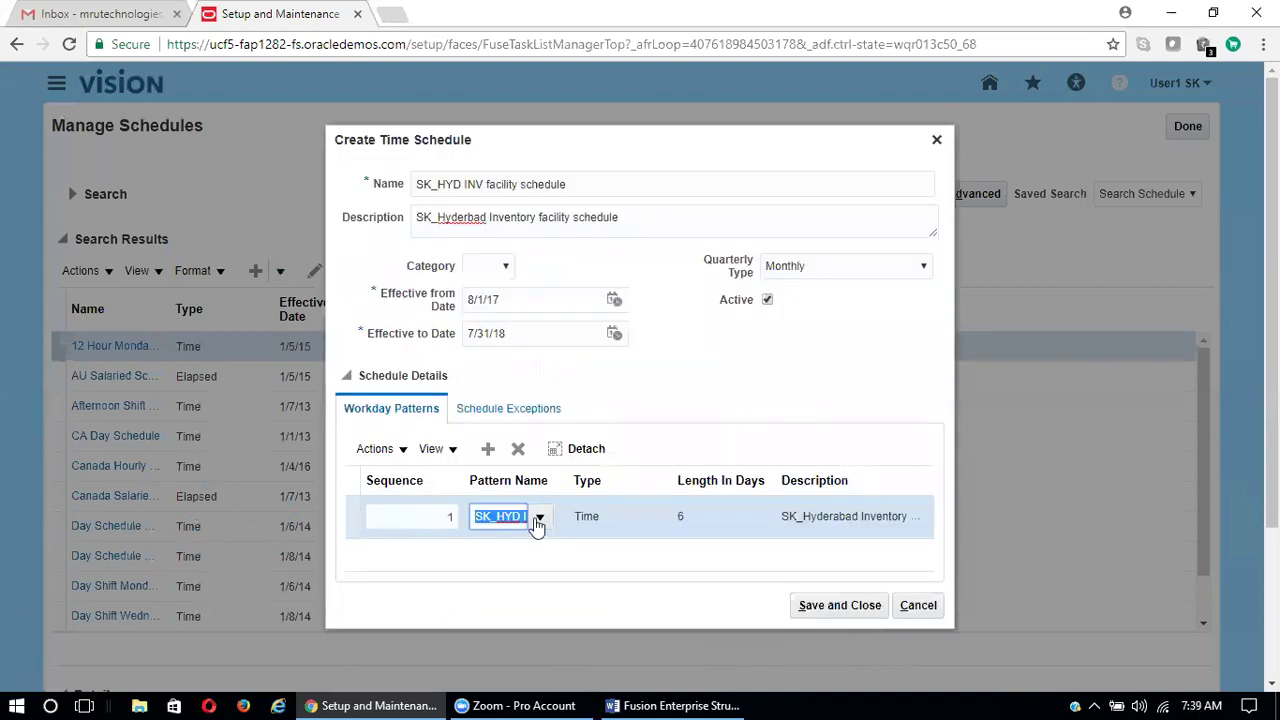
Step: Add a second workday pattern line with sequence 2, search for SK%, and assign SK_HYD INV Workday Pattern 2
click(491, 458)
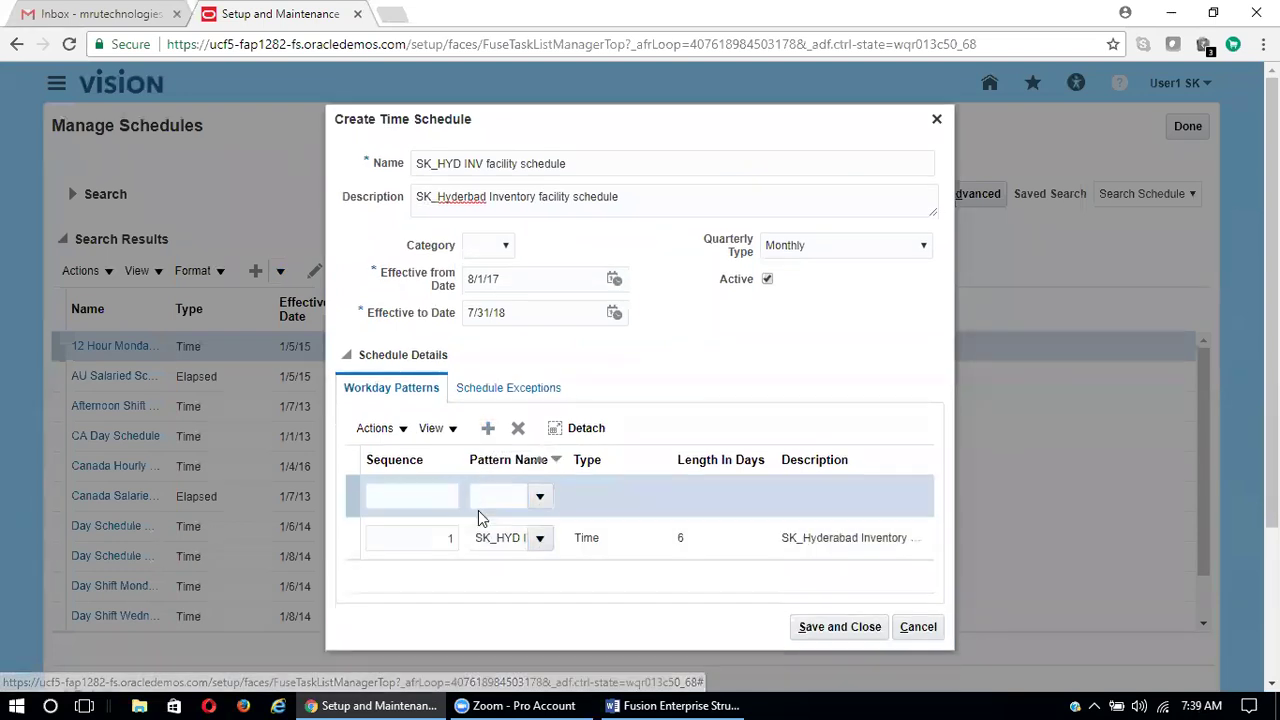
click(442, 495)
text(2)
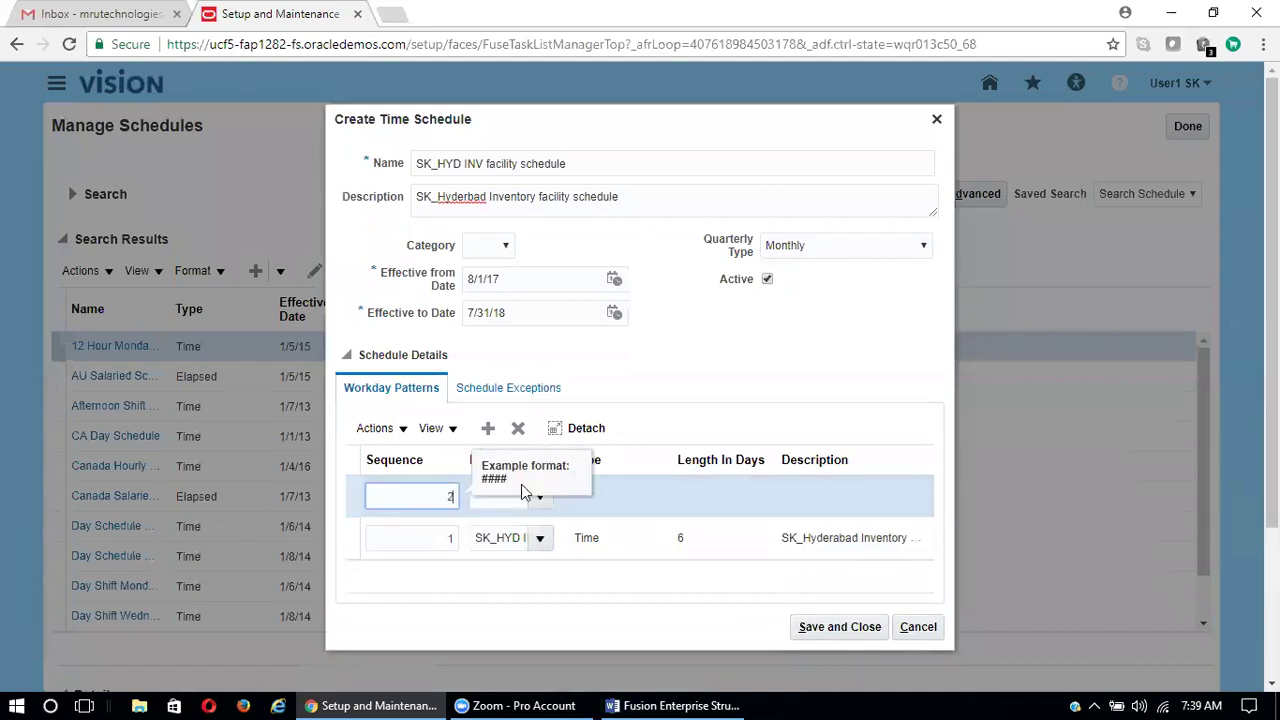
click(539, 496)
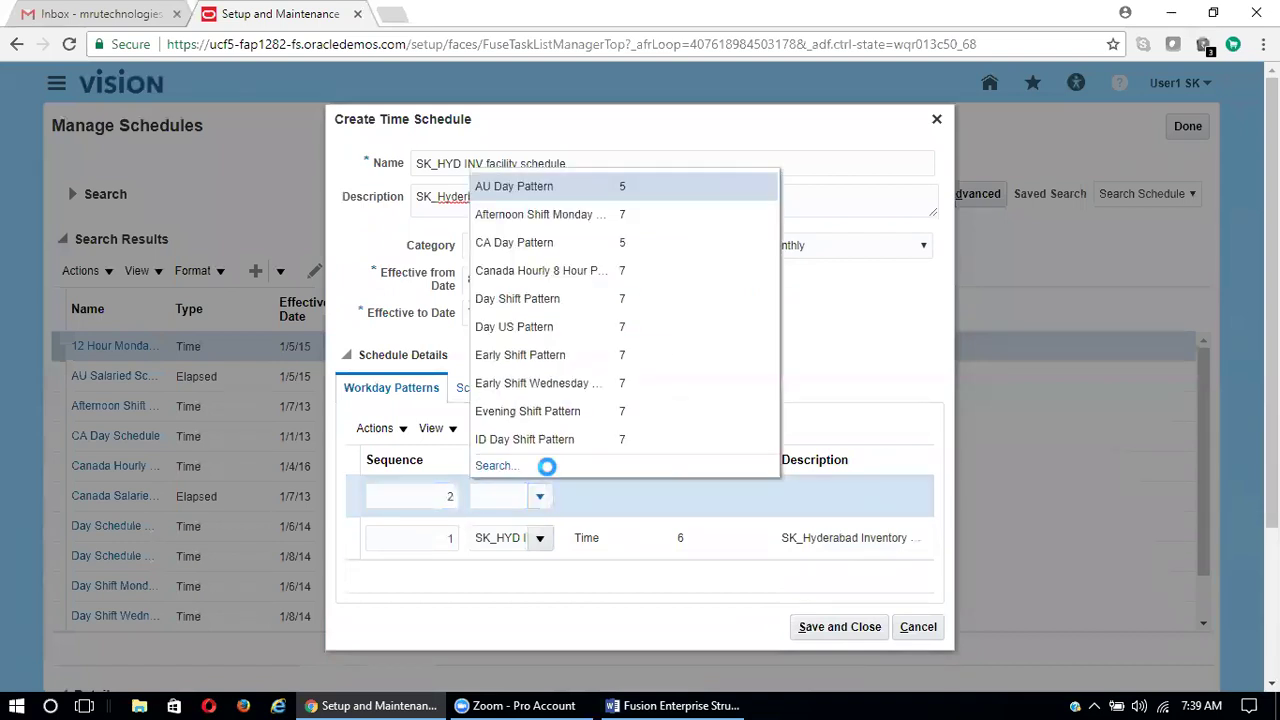
click(505, 477)
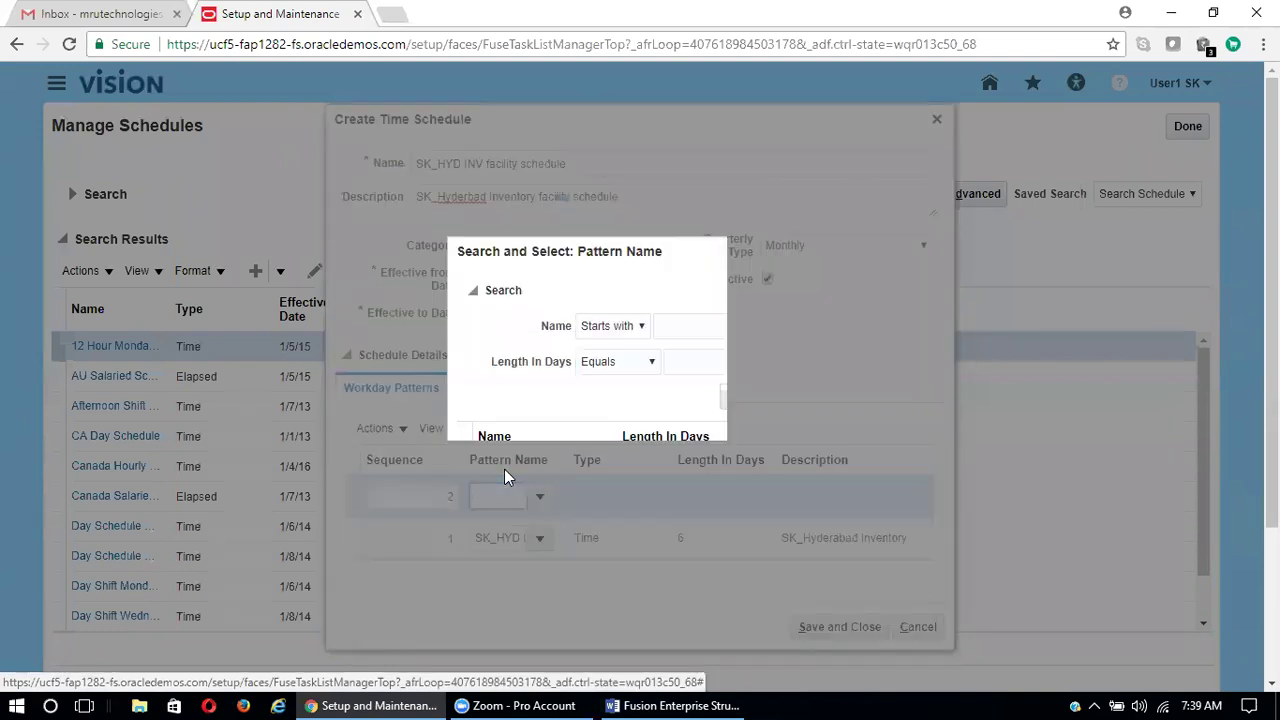
click(698, 330)
text(SK%)
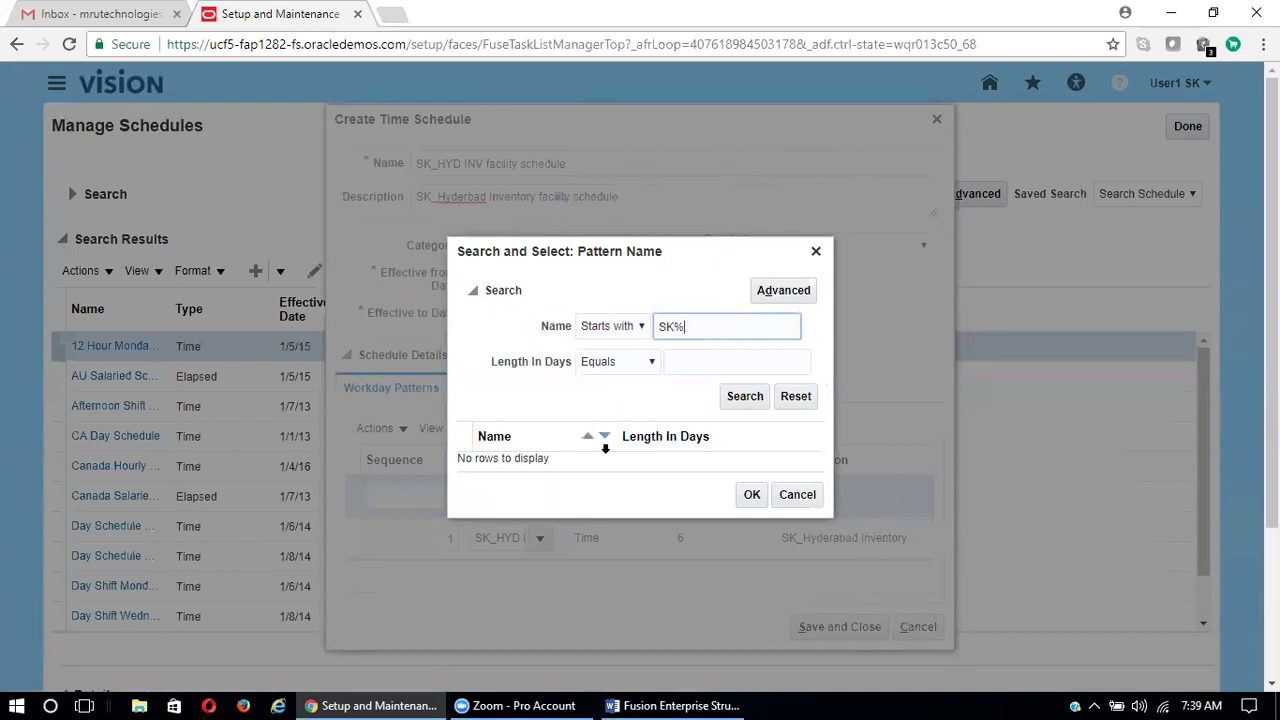
key(Return)
click(586, 474)
click(748, 516)
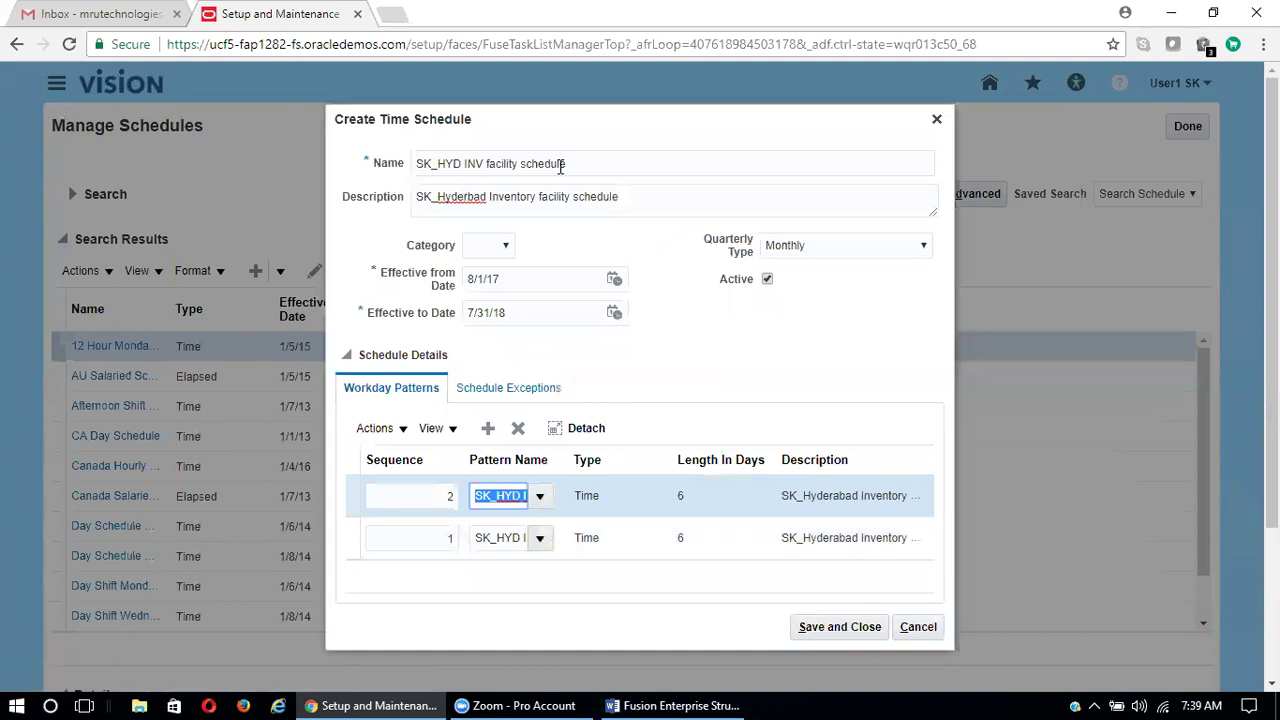
Step: Review the schedule's name and workday pattern lines, and open its schedule exceptions
drag(575, 162, 398, 178)
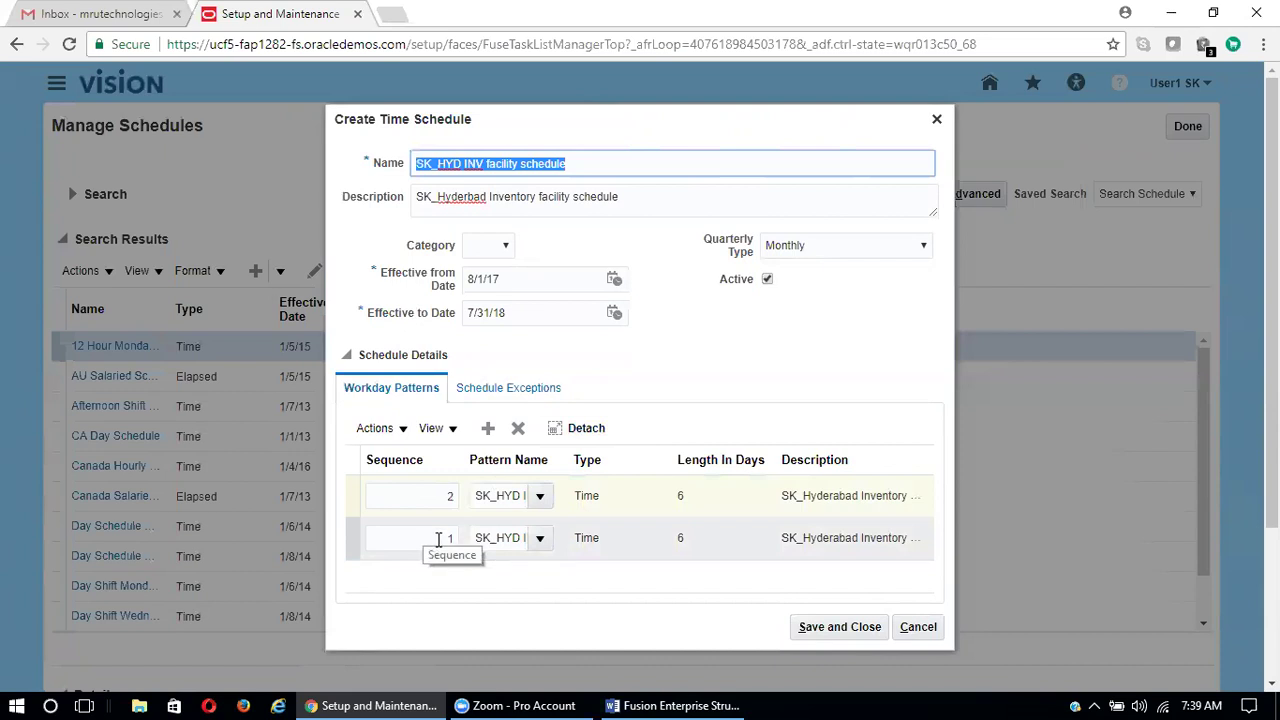
text(1)
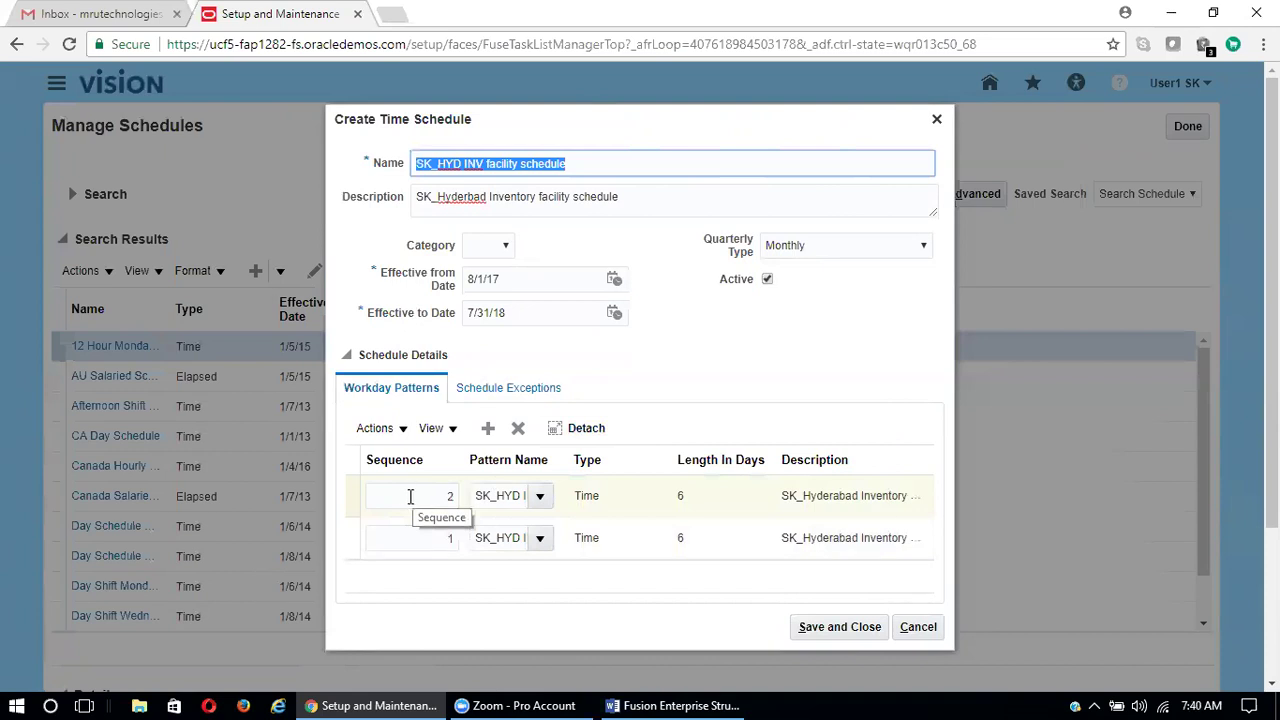
click(688, 497)
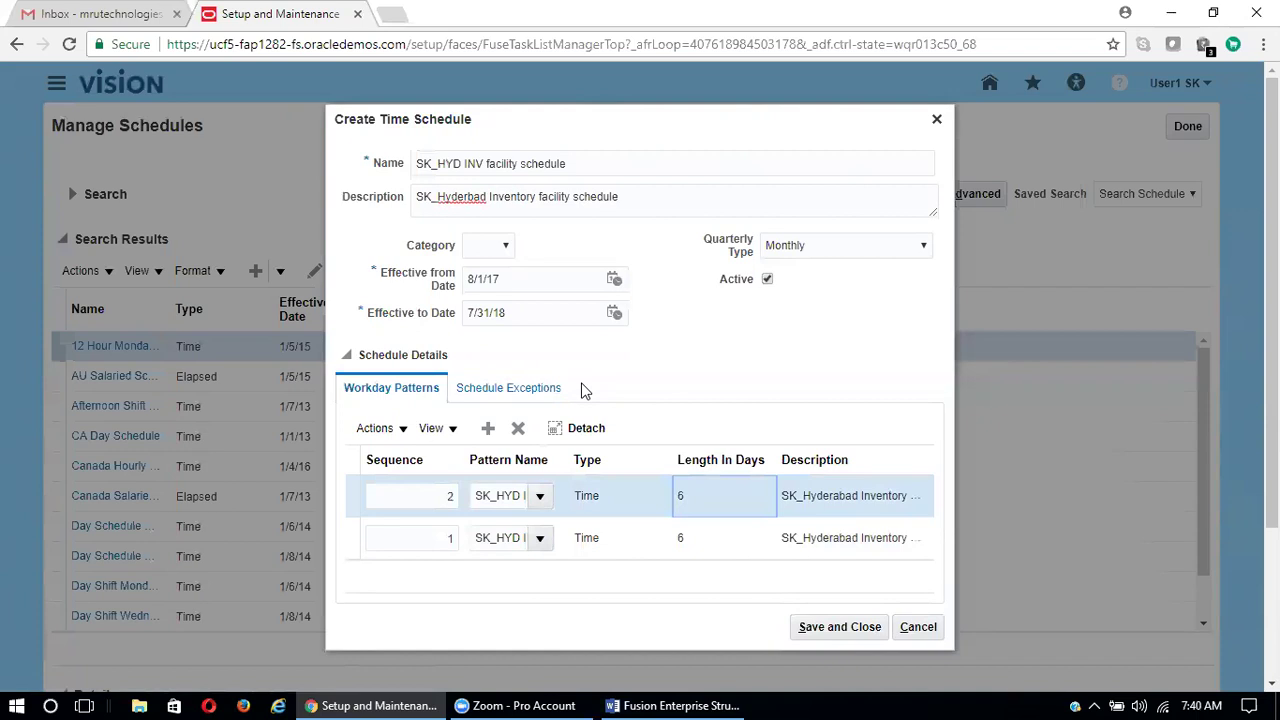
click(505, 390)
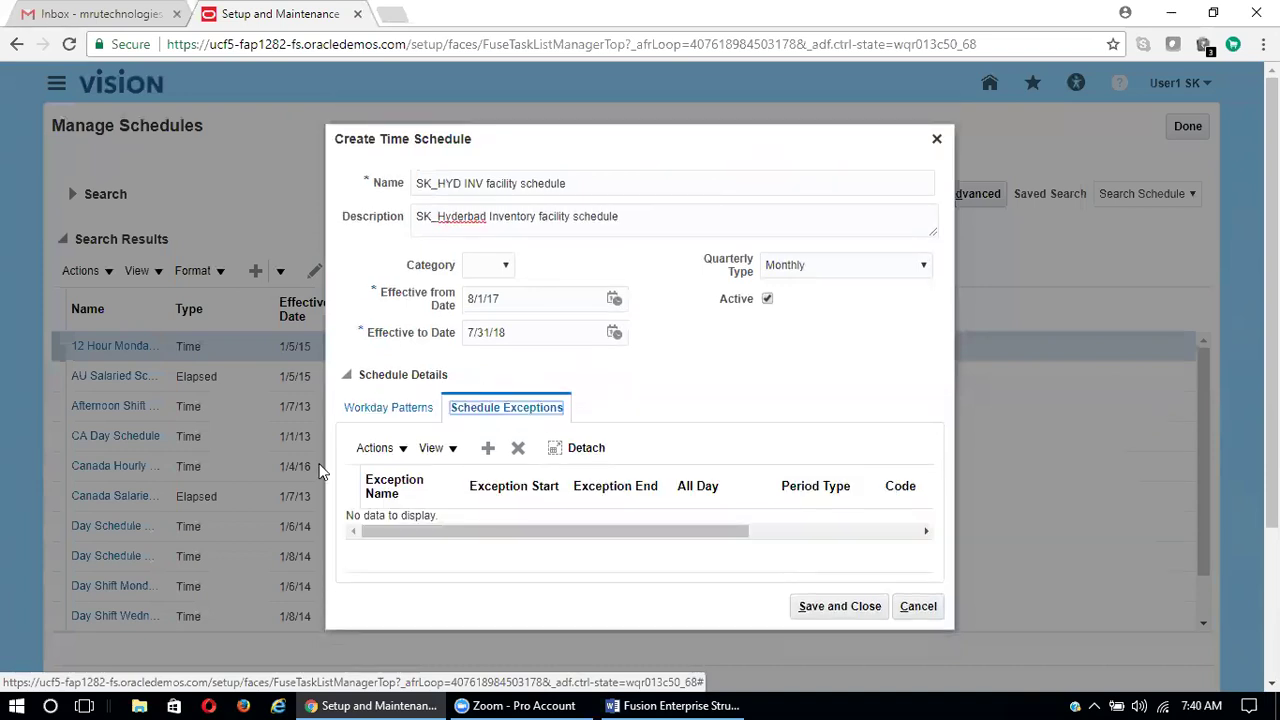
Step: Add a schedule exception line, look through the available exception names, and cancel the time schedule
click(489, 449)
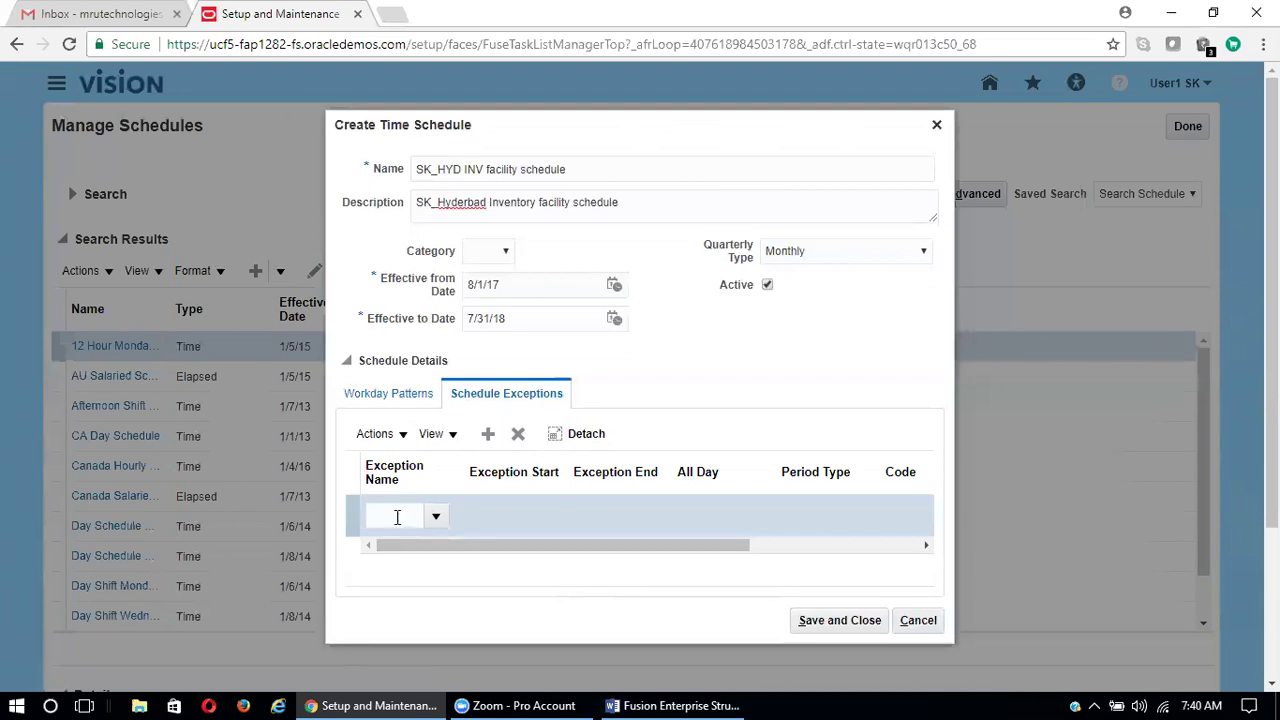
click(437, 516)
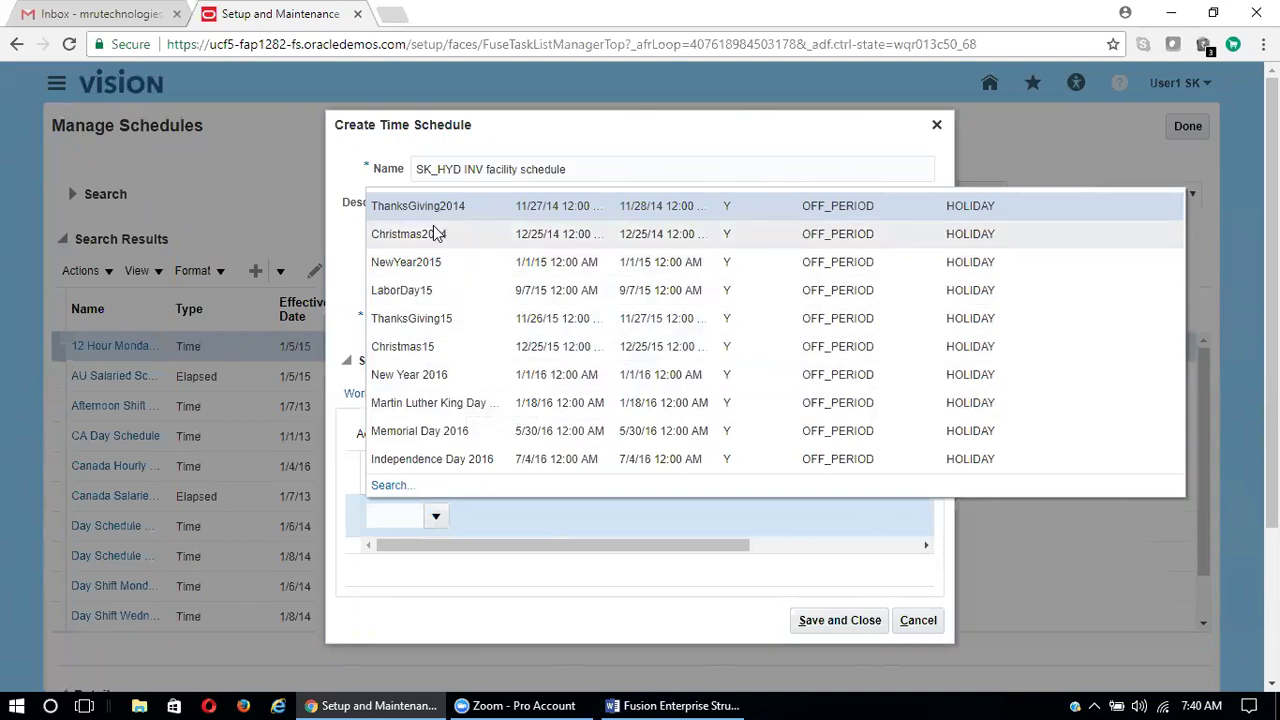
click(930, 624)
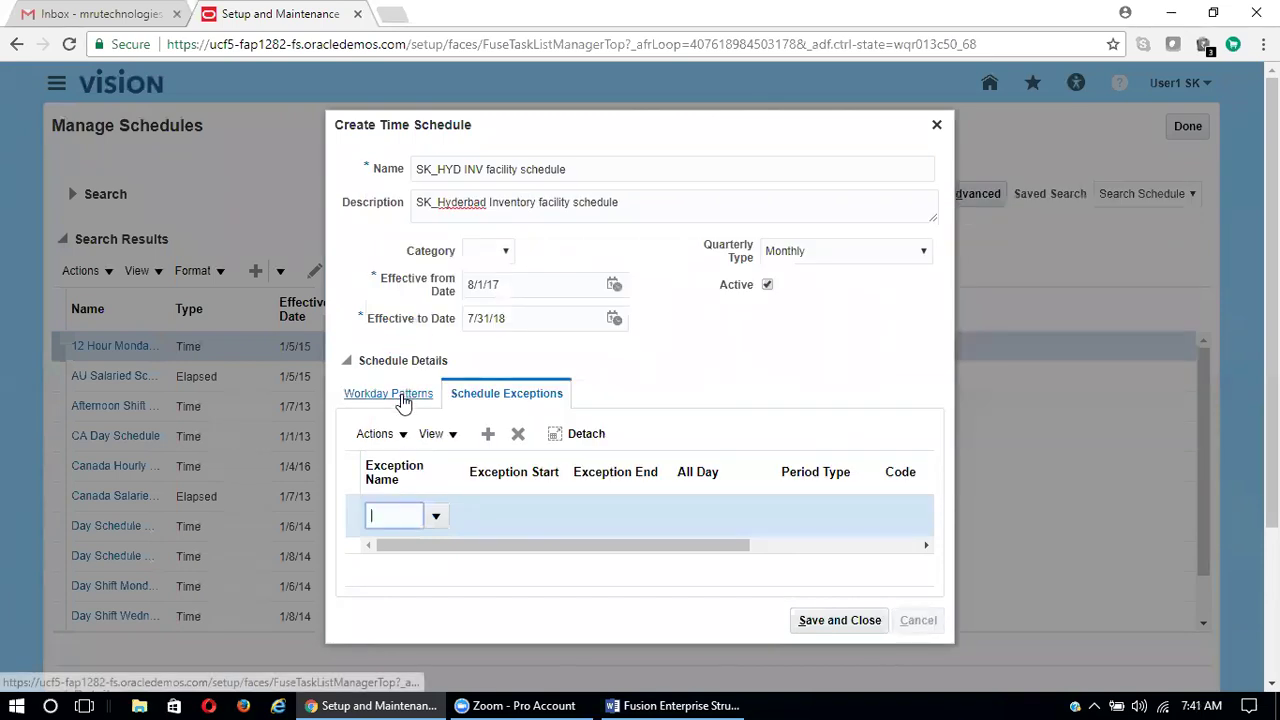
click(518, 434)
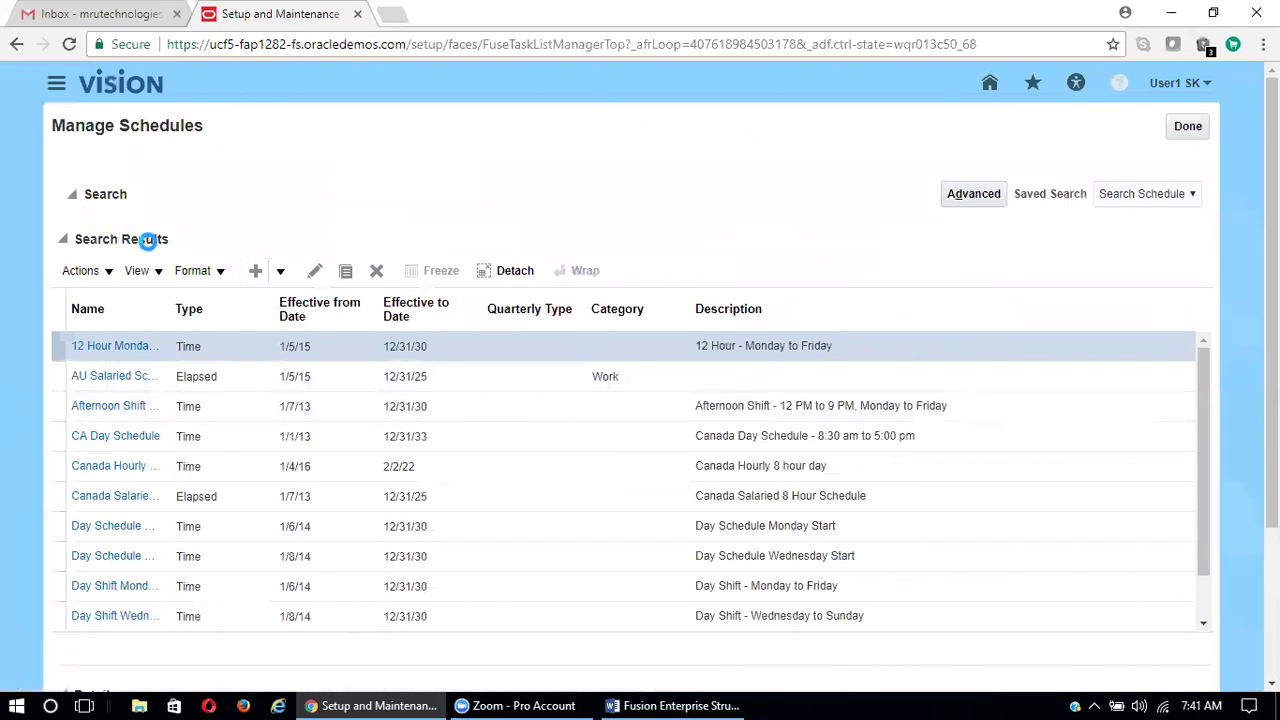
Step: Search the existing schedules for names matching SK%
click(185, 239)
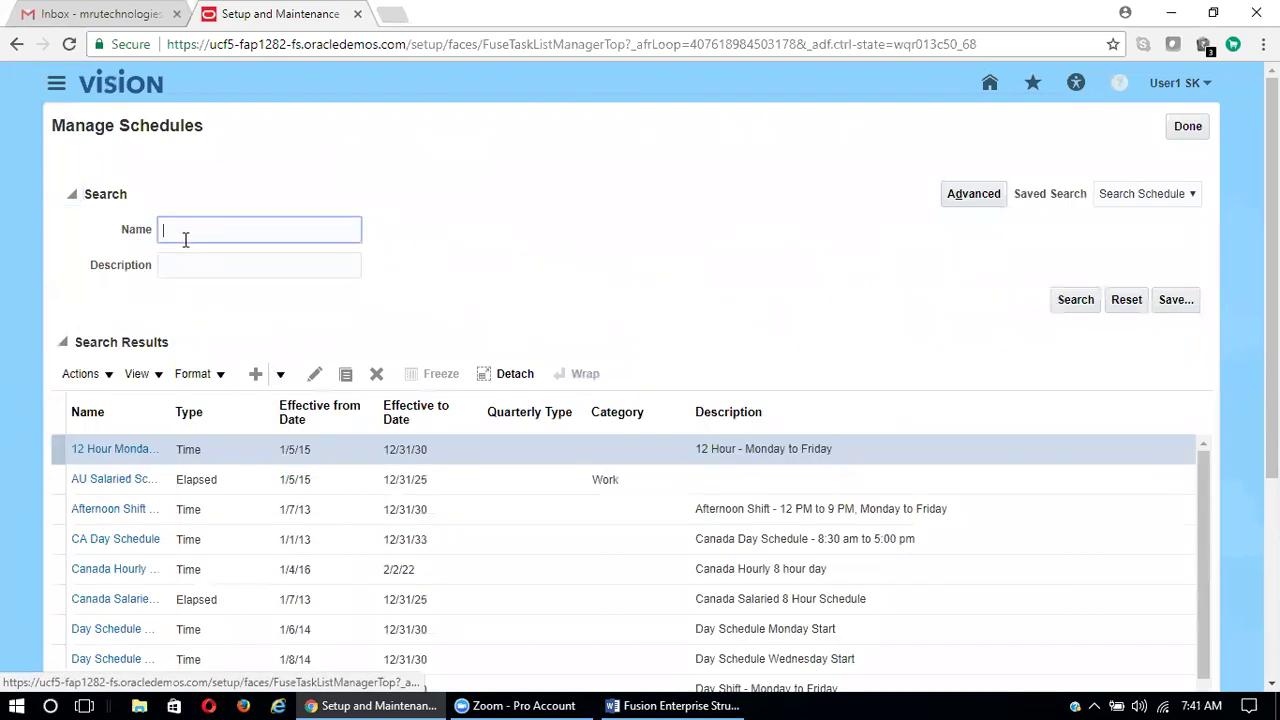
text(SK)
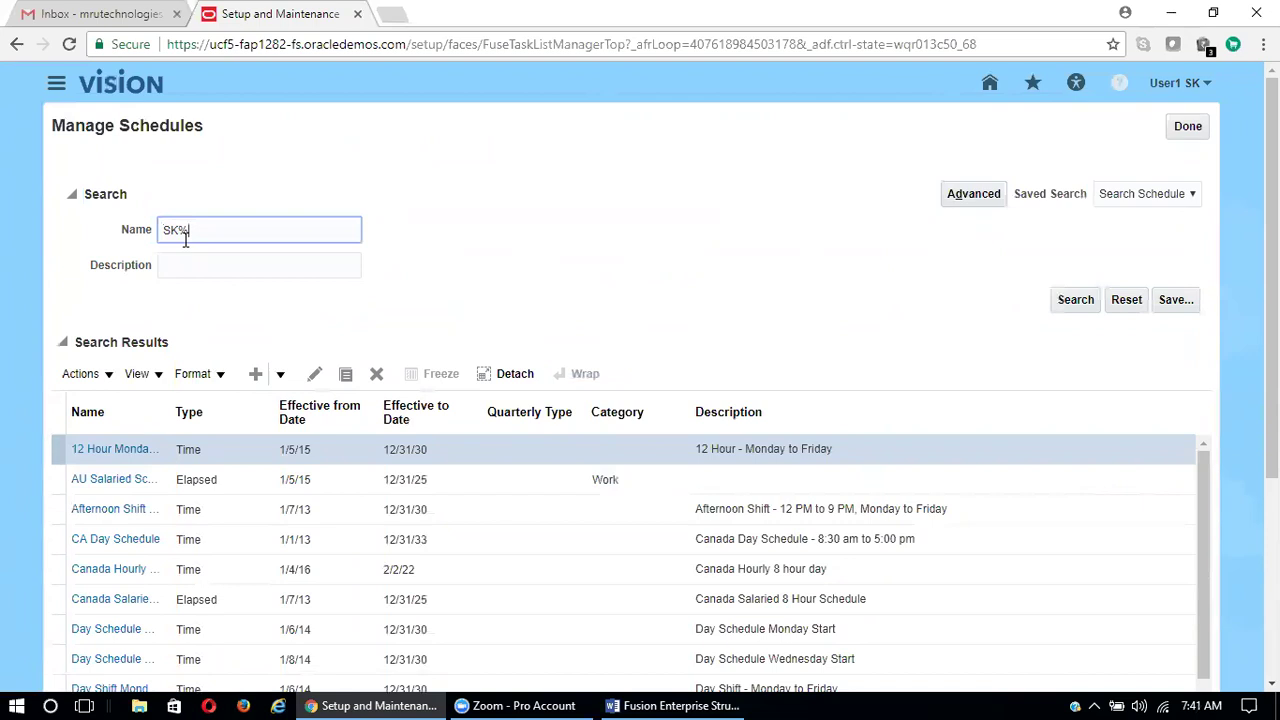
text(%)
key(Return)
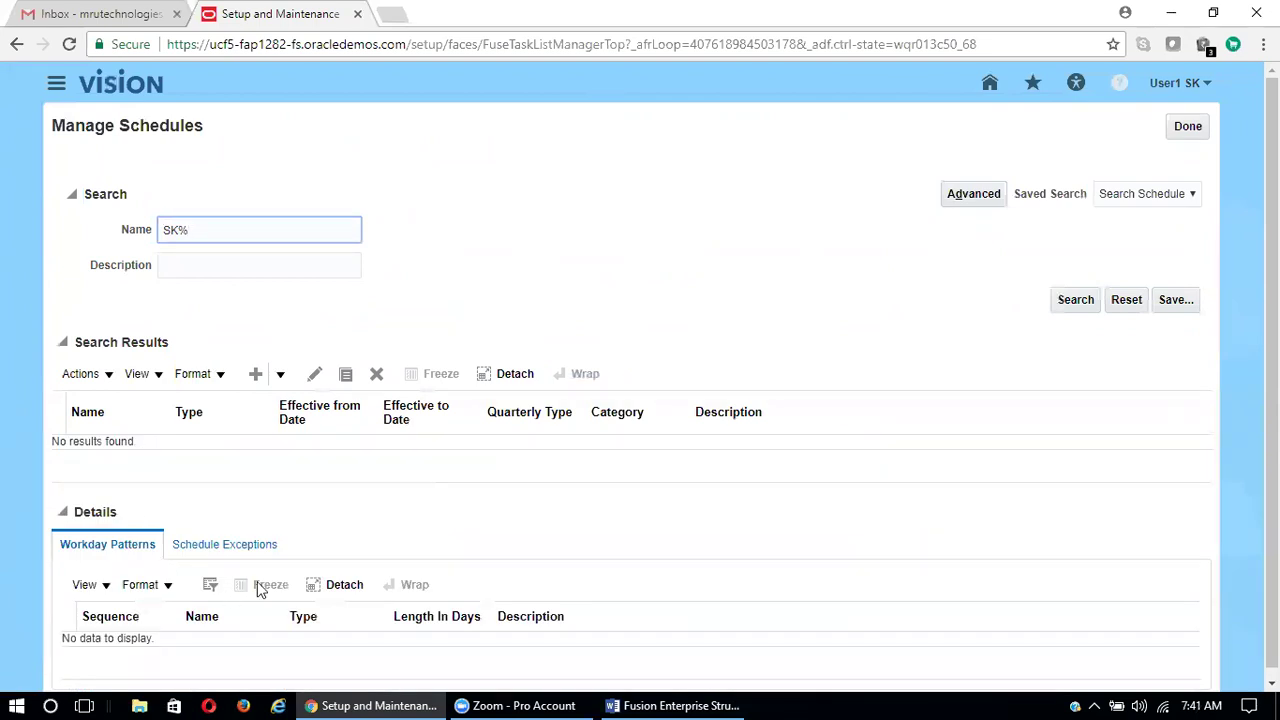
Step: Create a new time schedule named SK_HYD INV Facility Schedule with the description SK_Hyderabad Inventory Facility Schedule
click(255, 373)
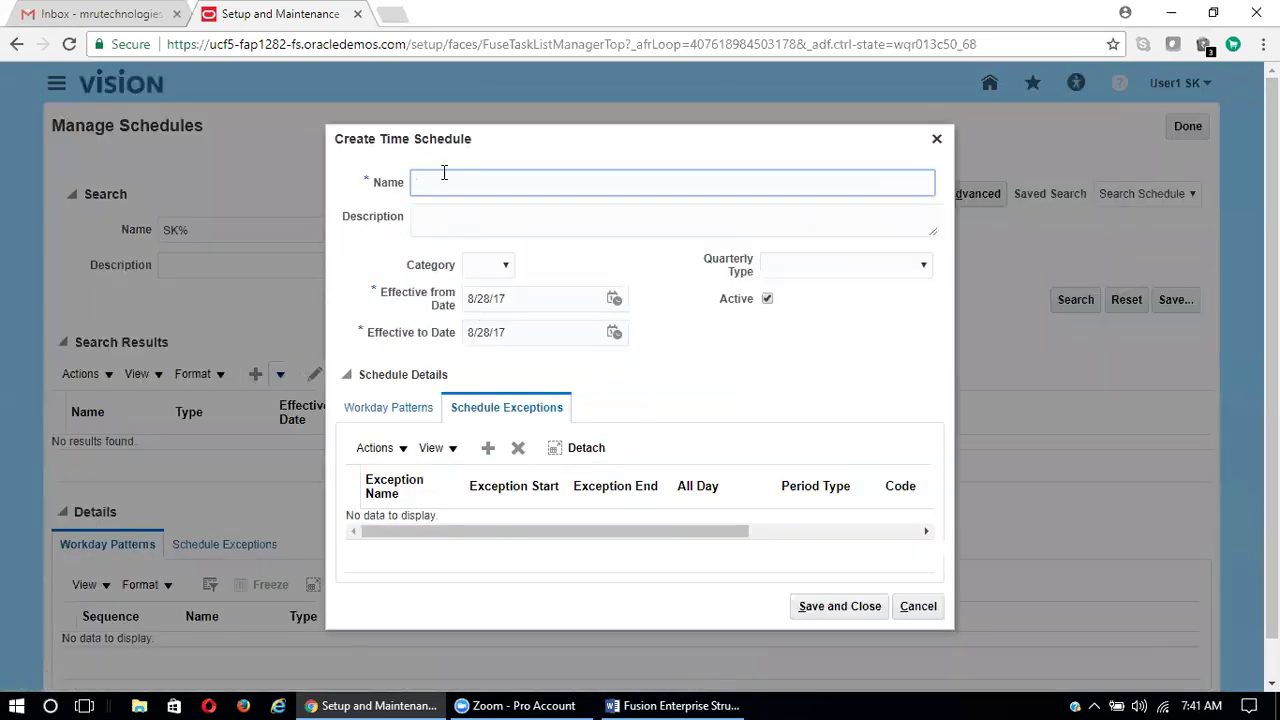
text(SK_HYD INV Facility Schedule)
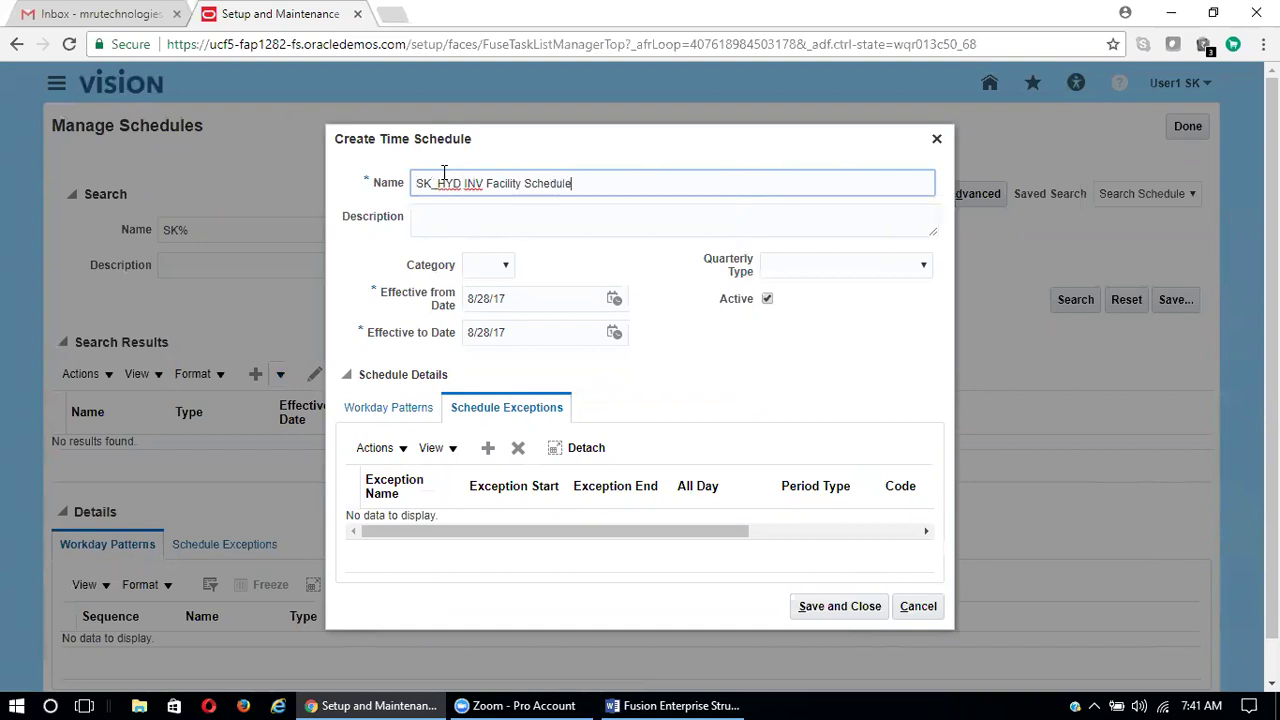
key(Tab)
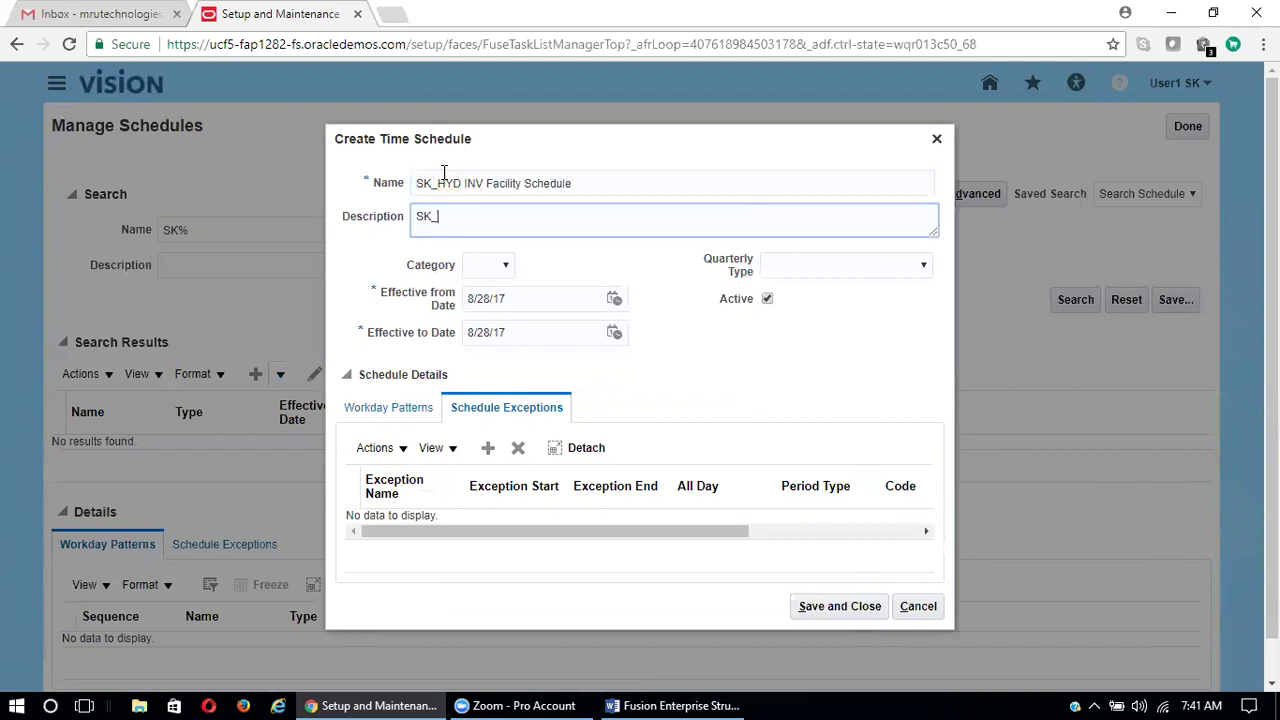
text(SK_HYD INV)
key(BackSpace)
key(BackSpace)
key(BackSpace)
text(yderabad Inventory Sche)
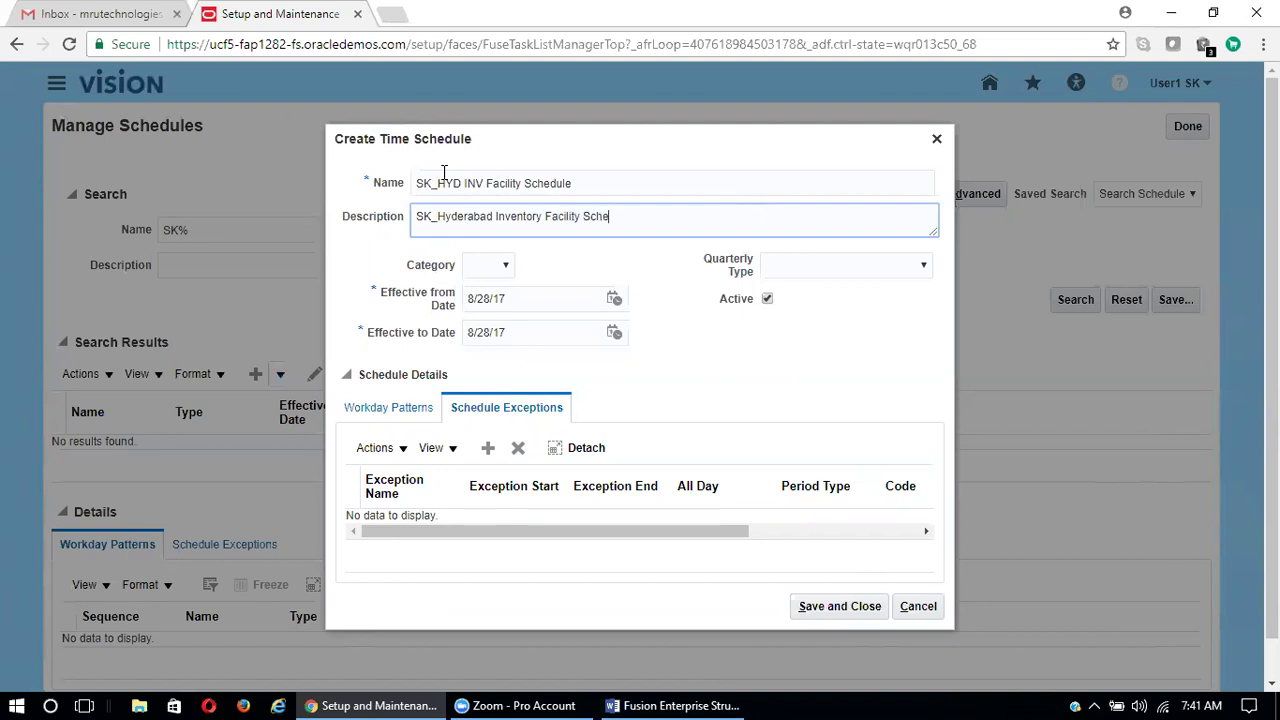
Step: Set the quarterly type to Monthly and make the schedule effective from 8/1/17 to 7/31/18
click(892, 272)
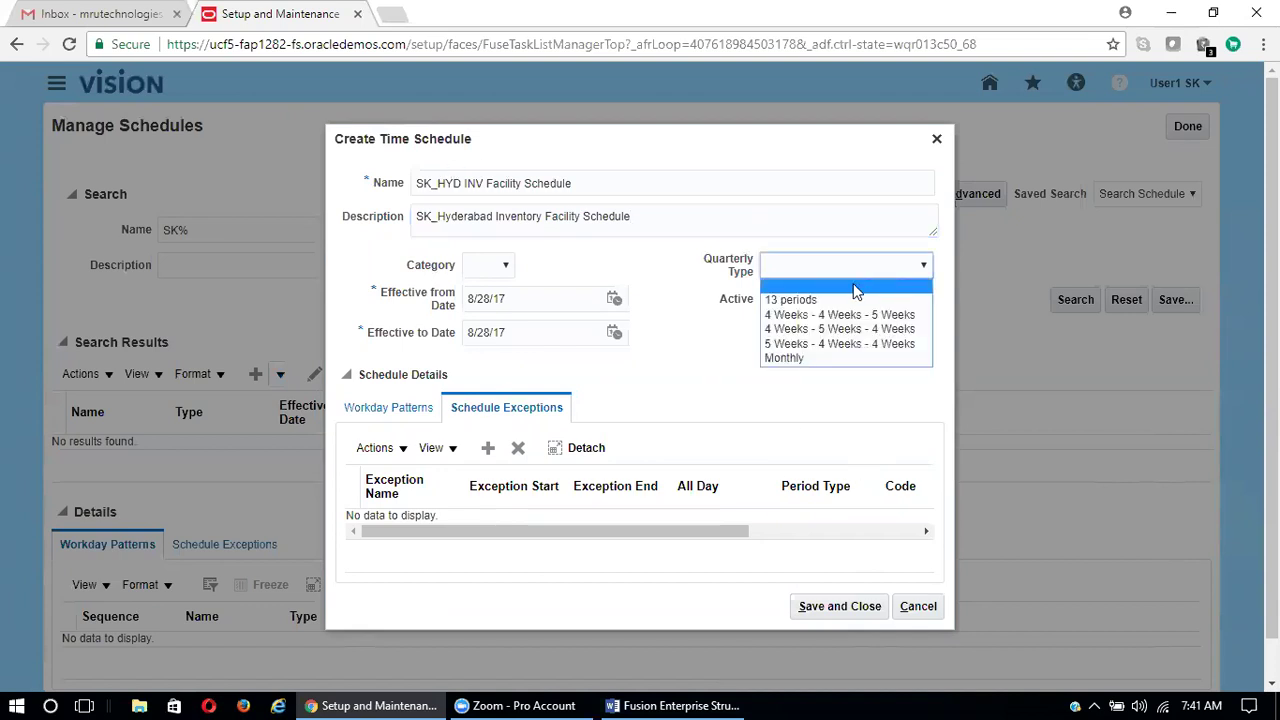
click(807, 358)
click(614, 300)
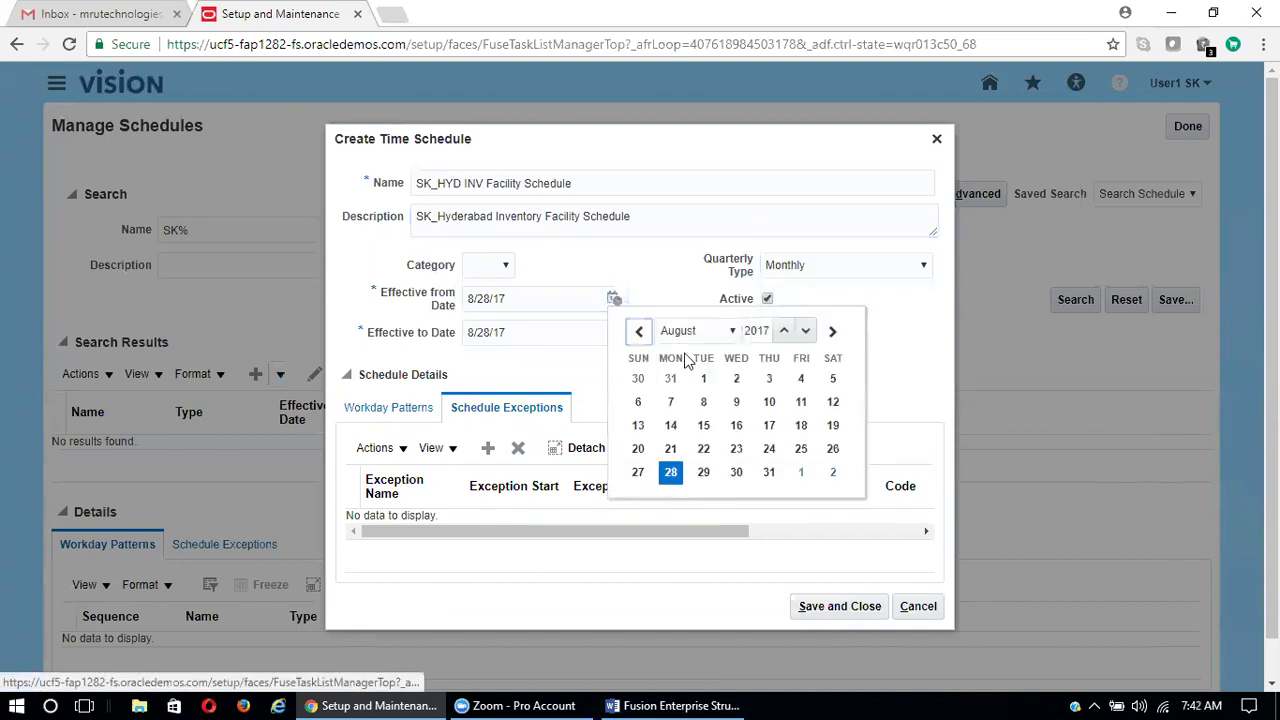
click(703, 378)
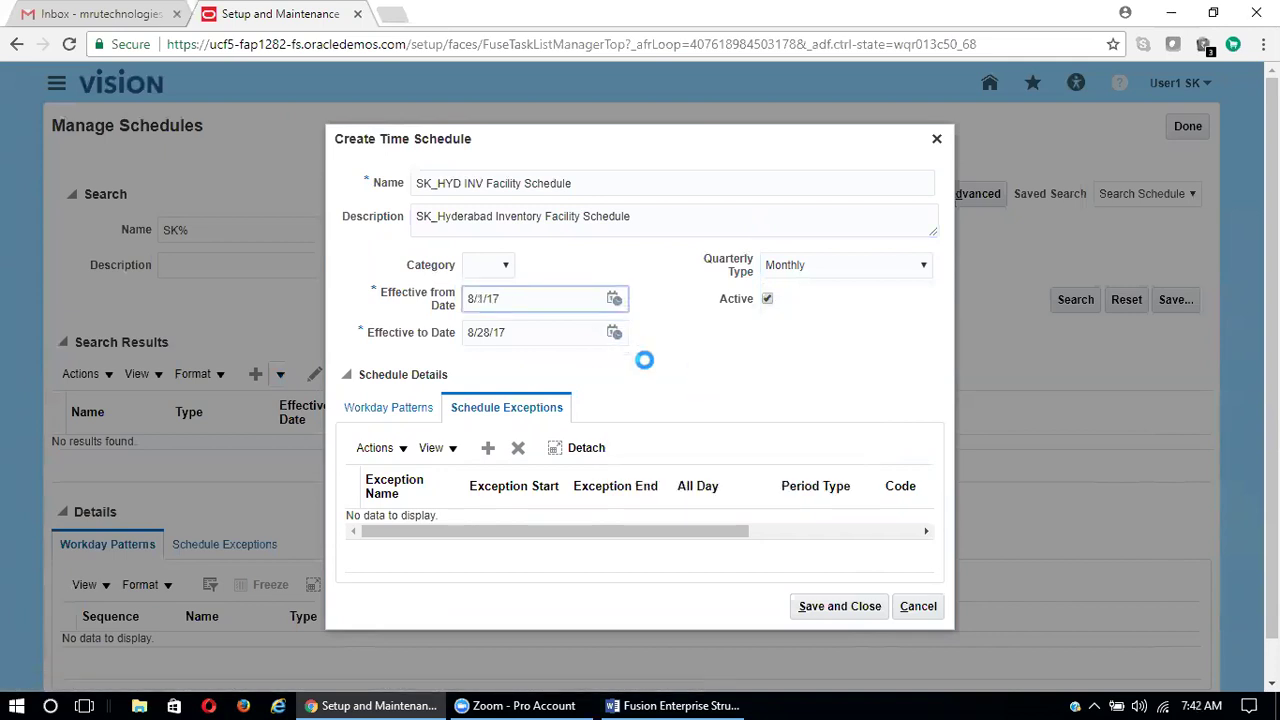
click(614, 334)
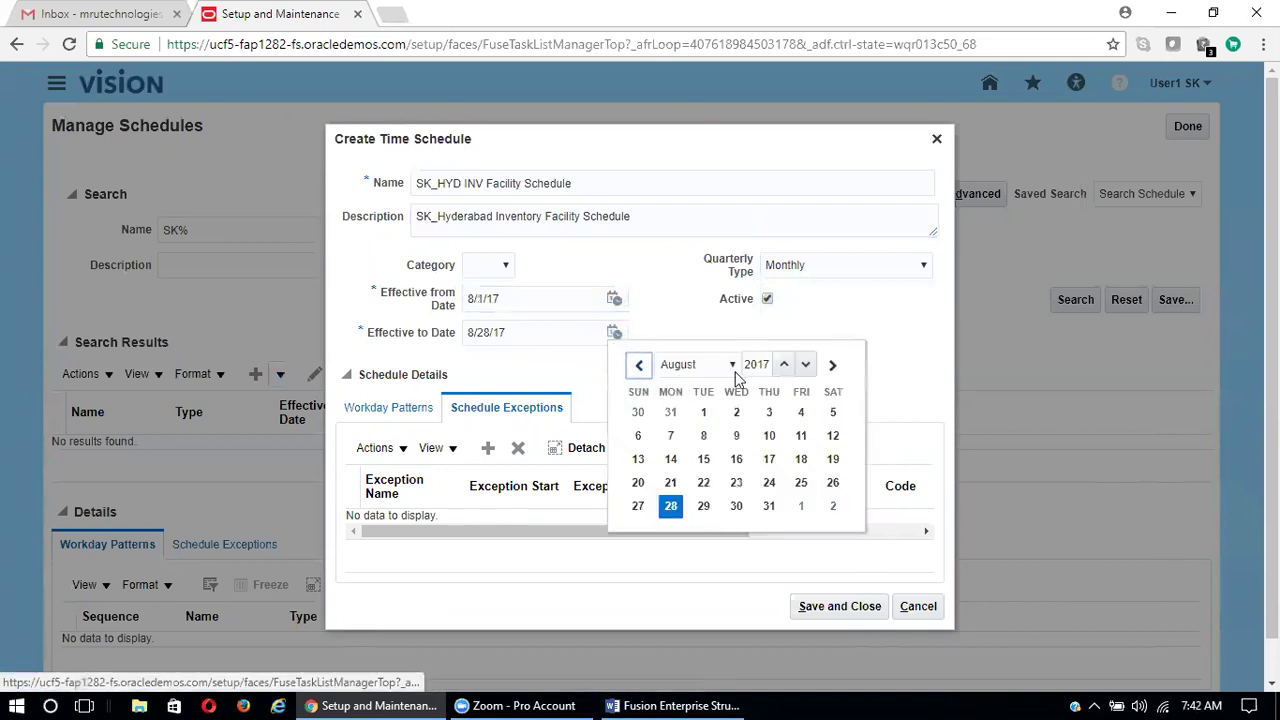
click(732, 364)
click(702, 471)
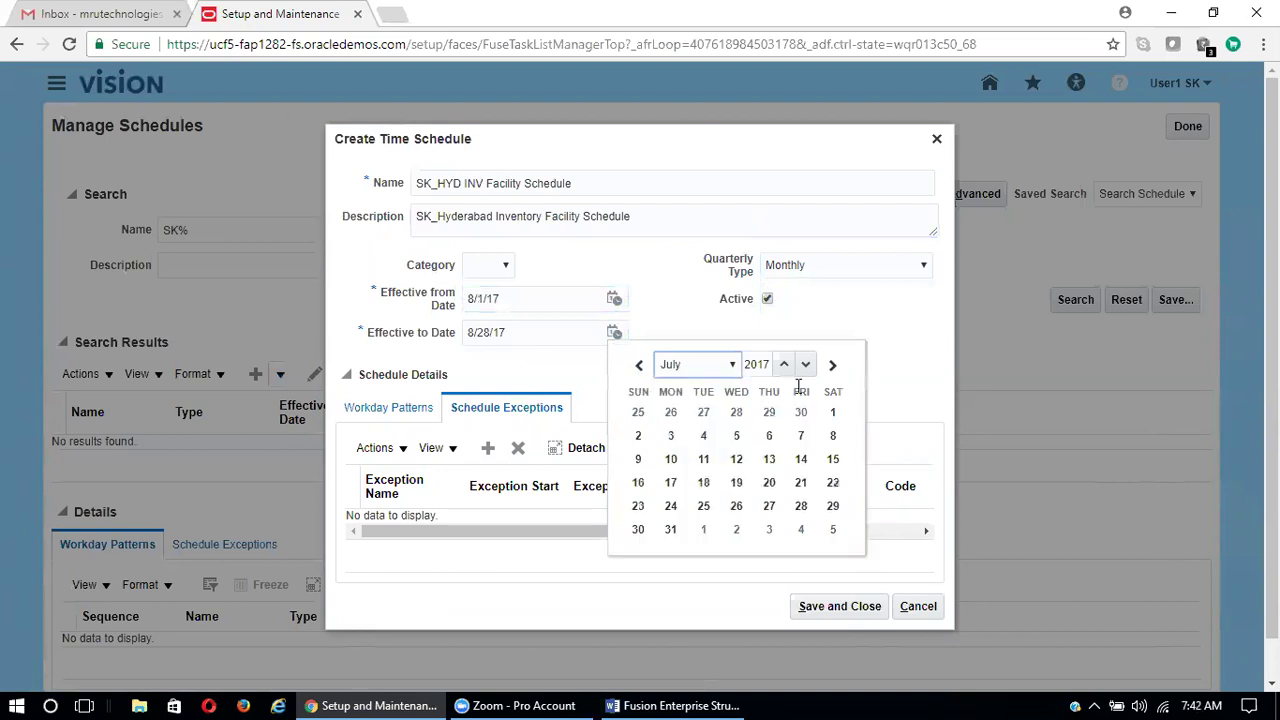
click(784, 366)
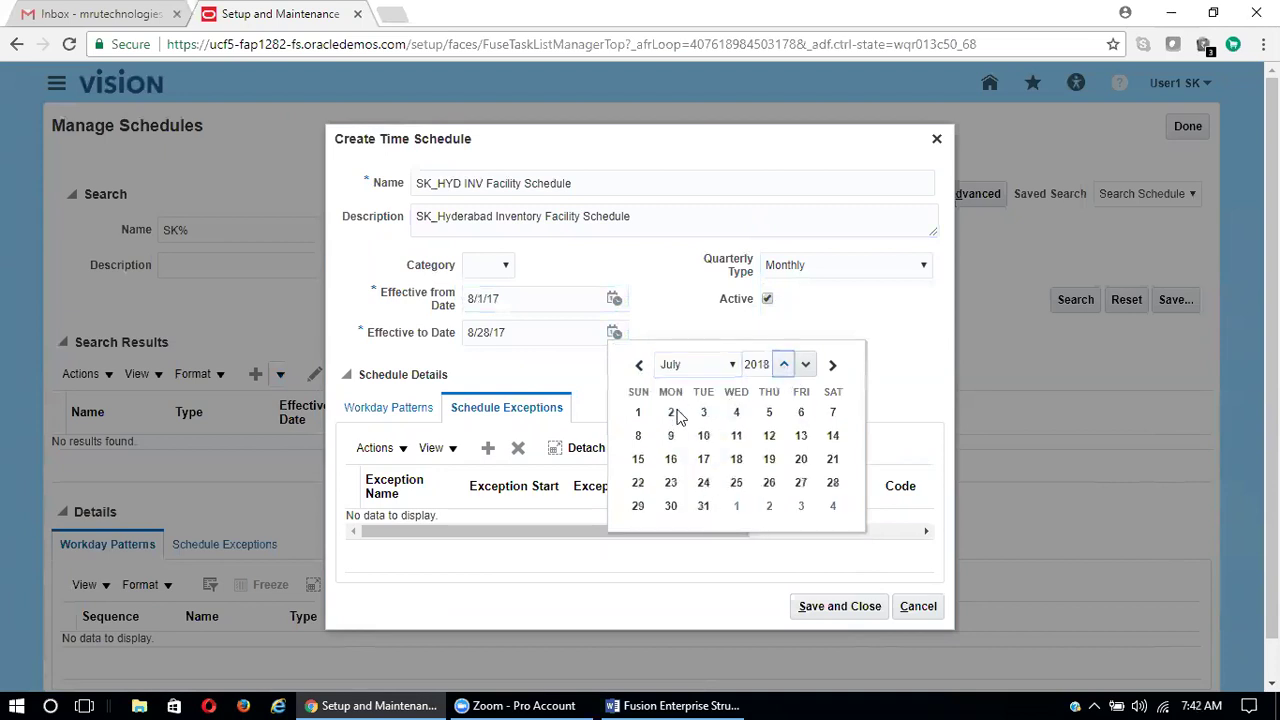
click(702, 506)
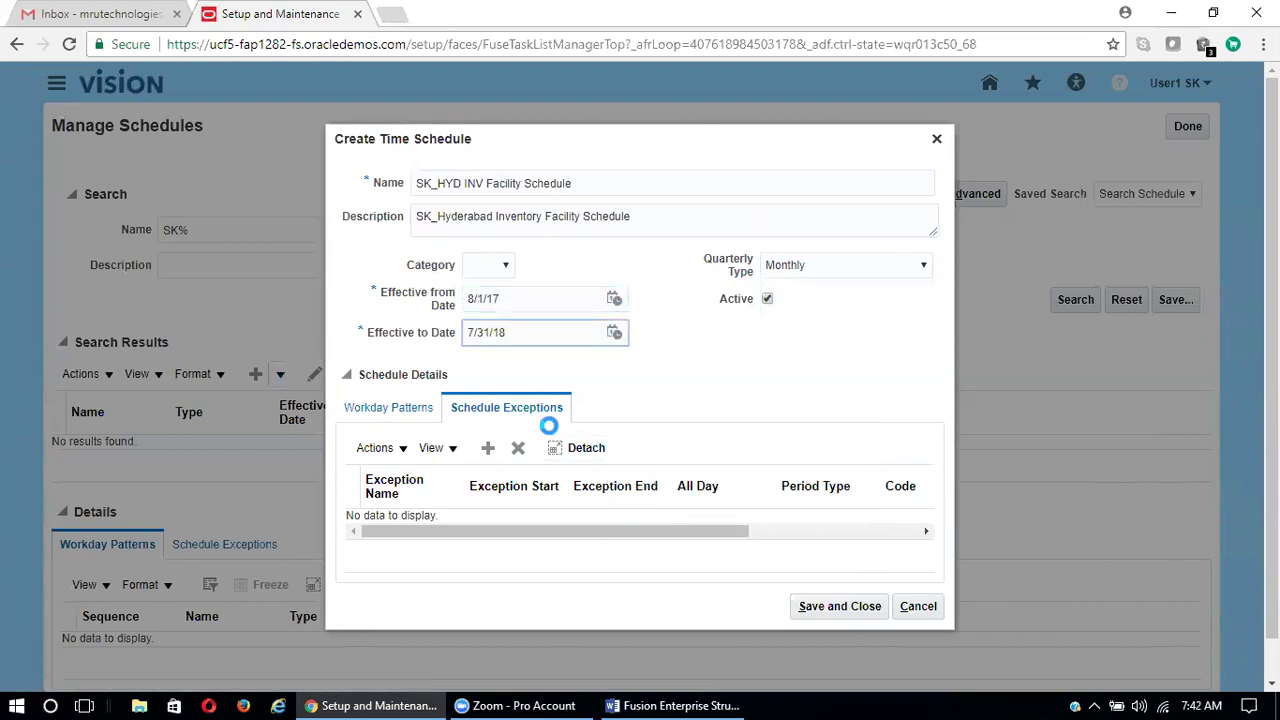
Step: Add a workday pattern line with sequence 1, search the pattern names for SK%, and assign SK_HYD INV Workday Pattern
click(392, 412)
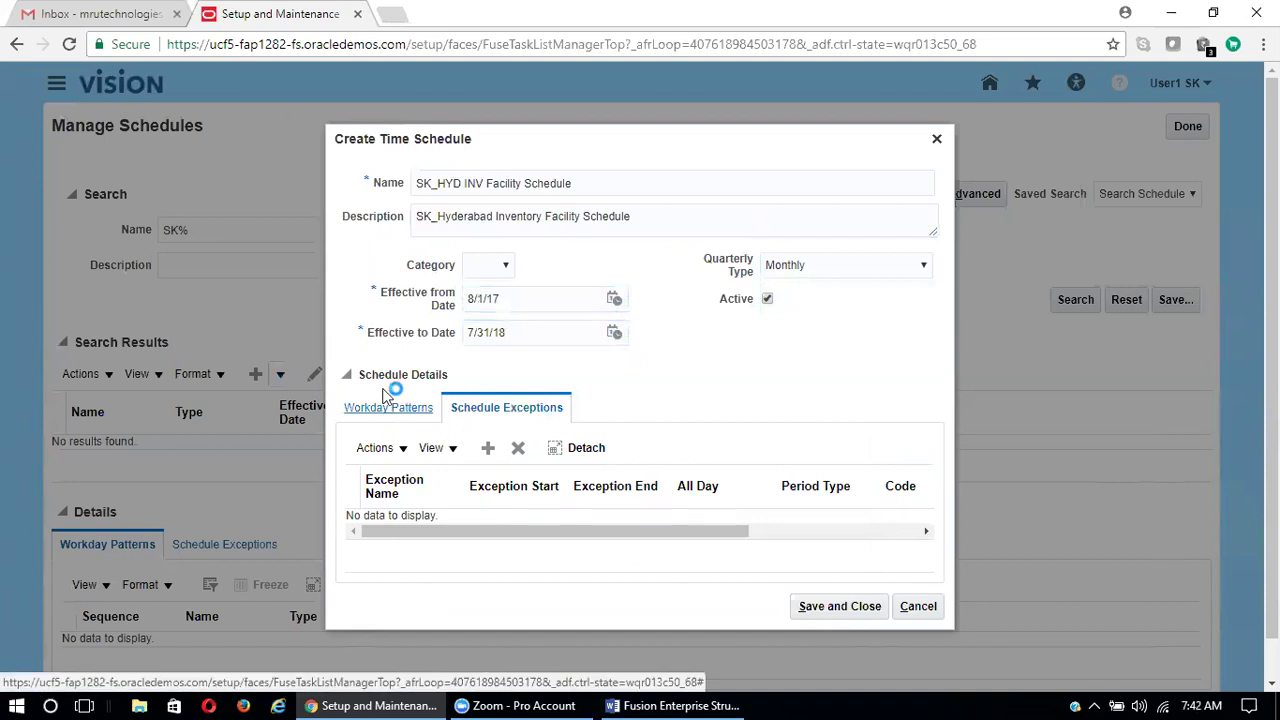
click(487, 468)
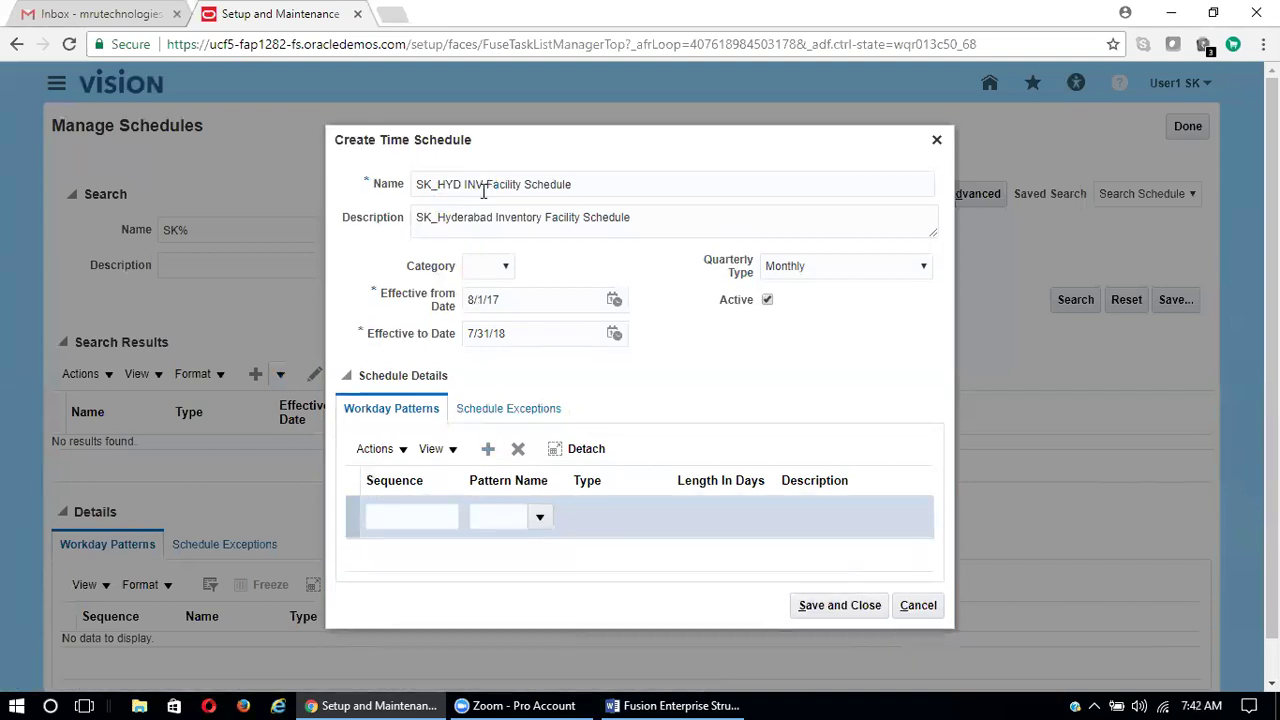
click(433, 510)
text(1)
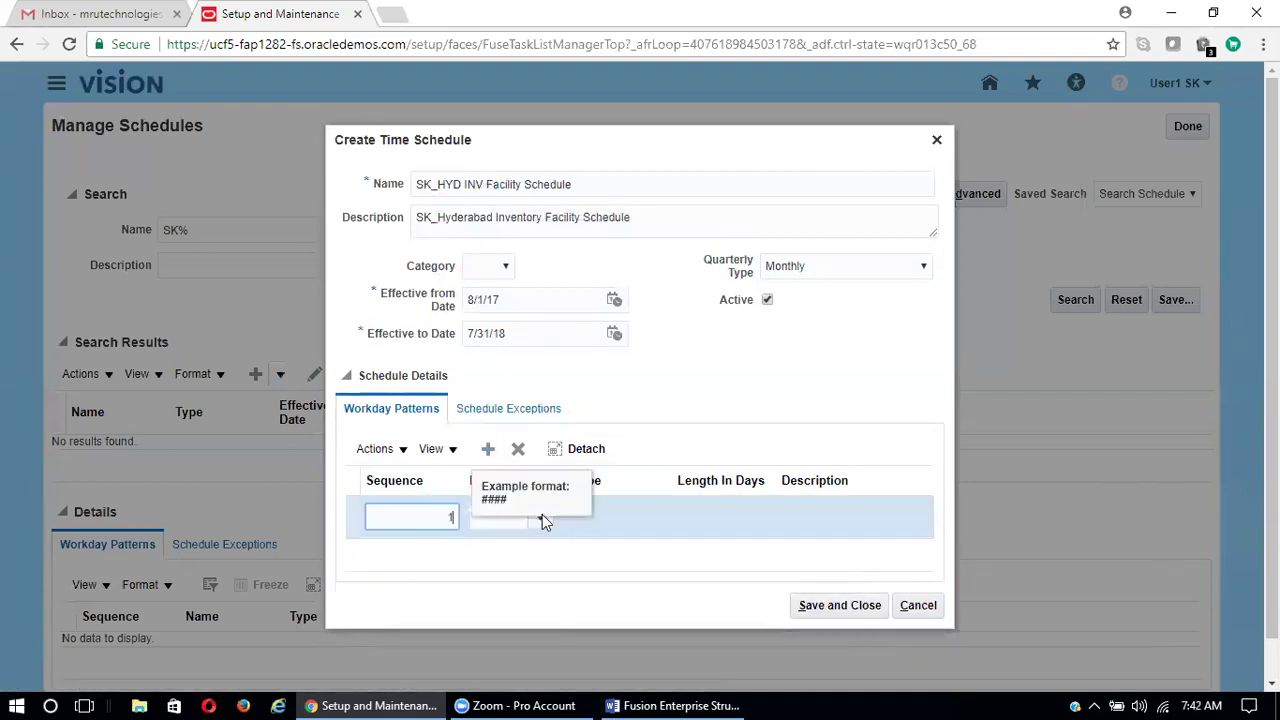
click(540, 516)
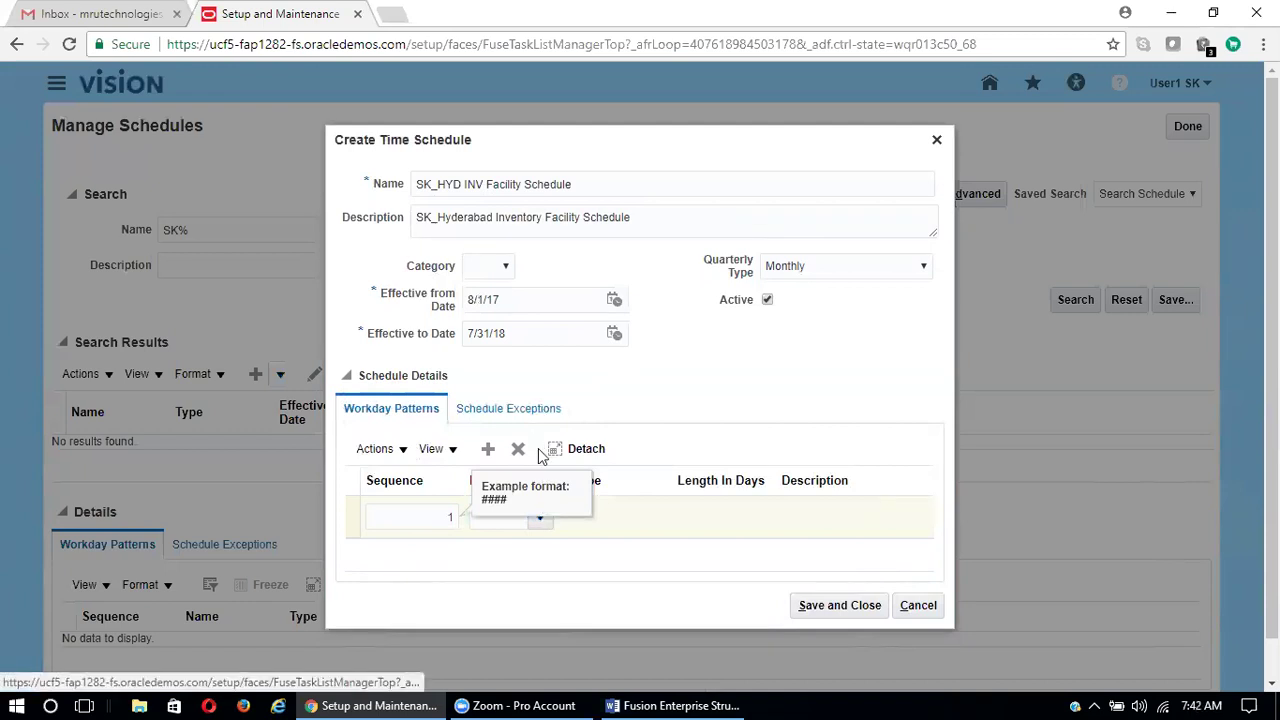
click(539, 517)
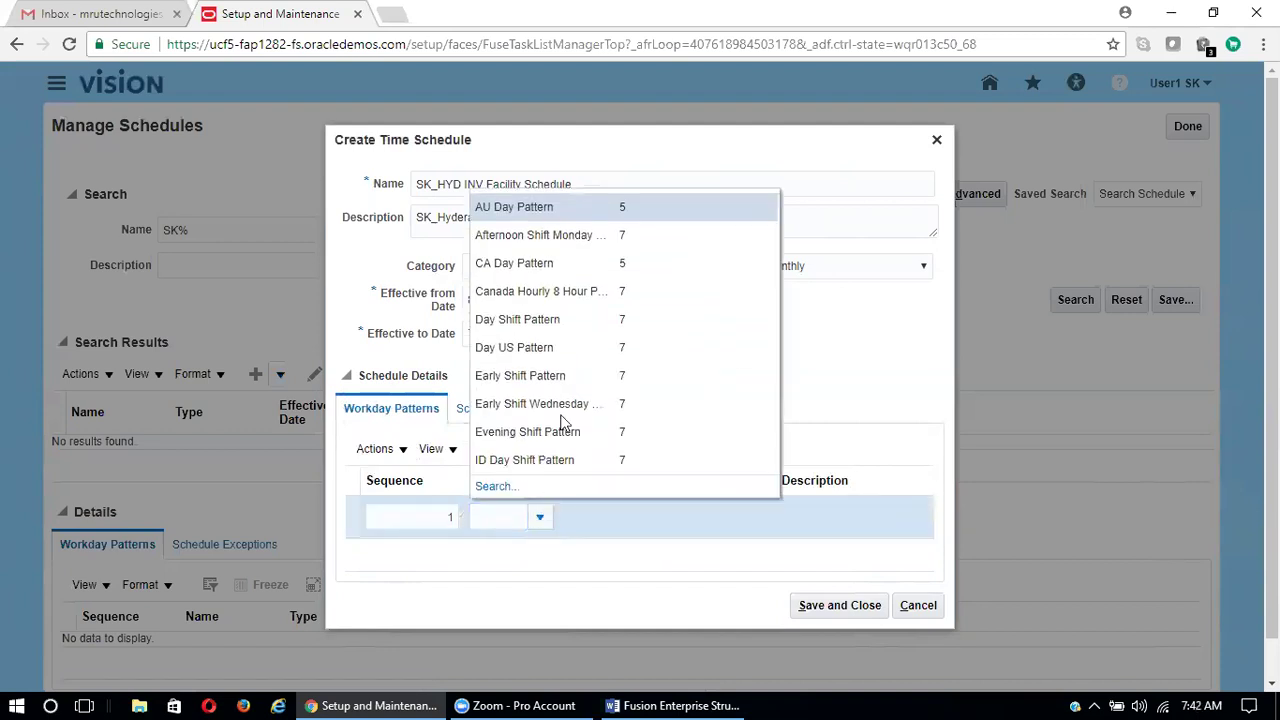
click(500, 486)
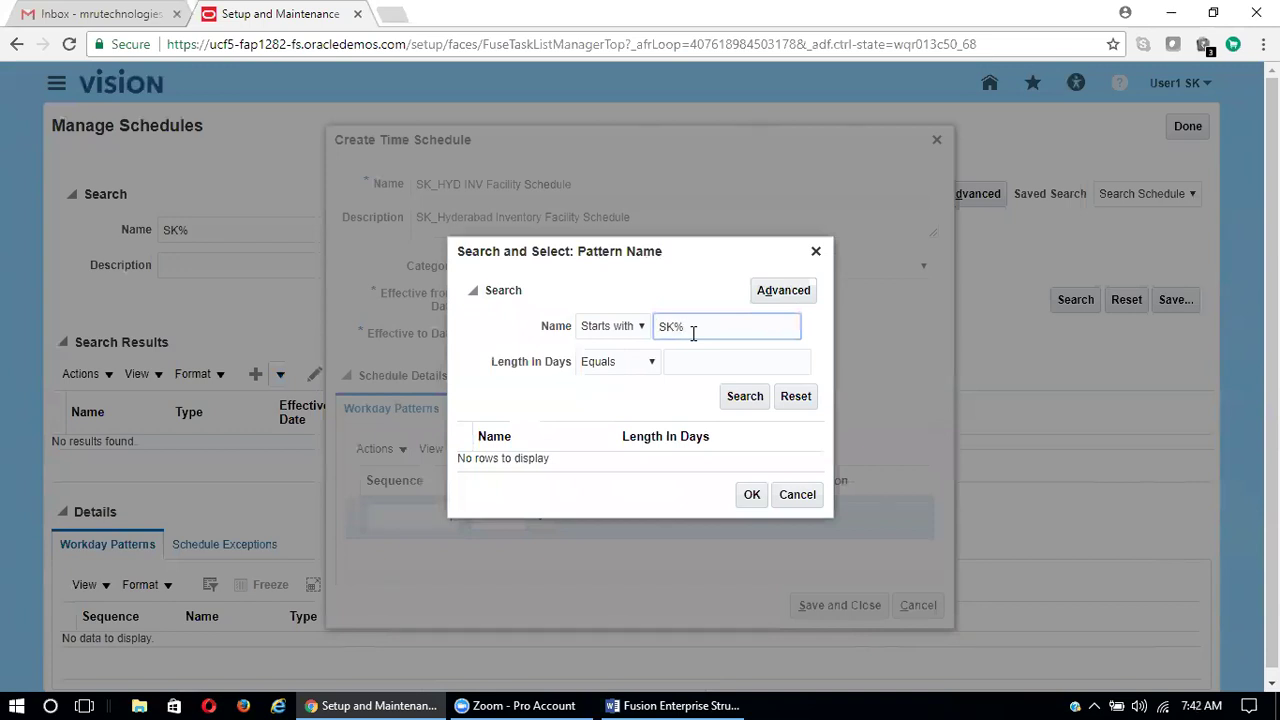
key(Return)
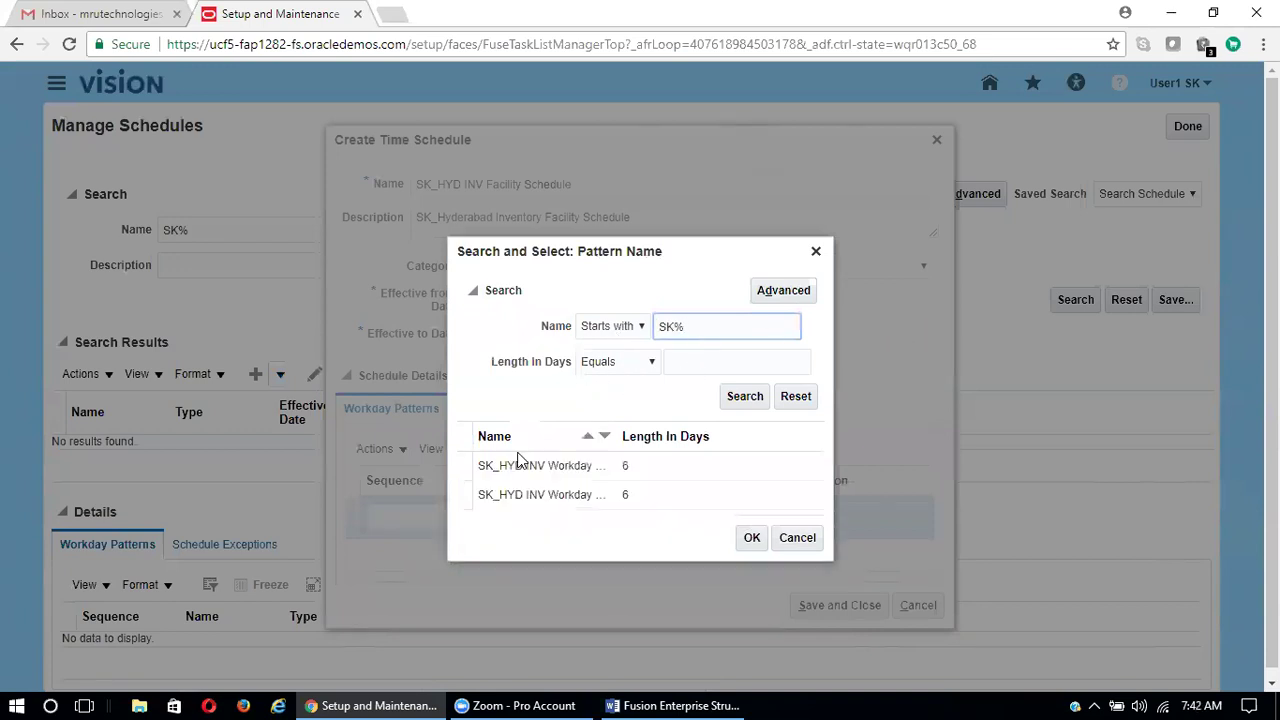
click(588, 449)
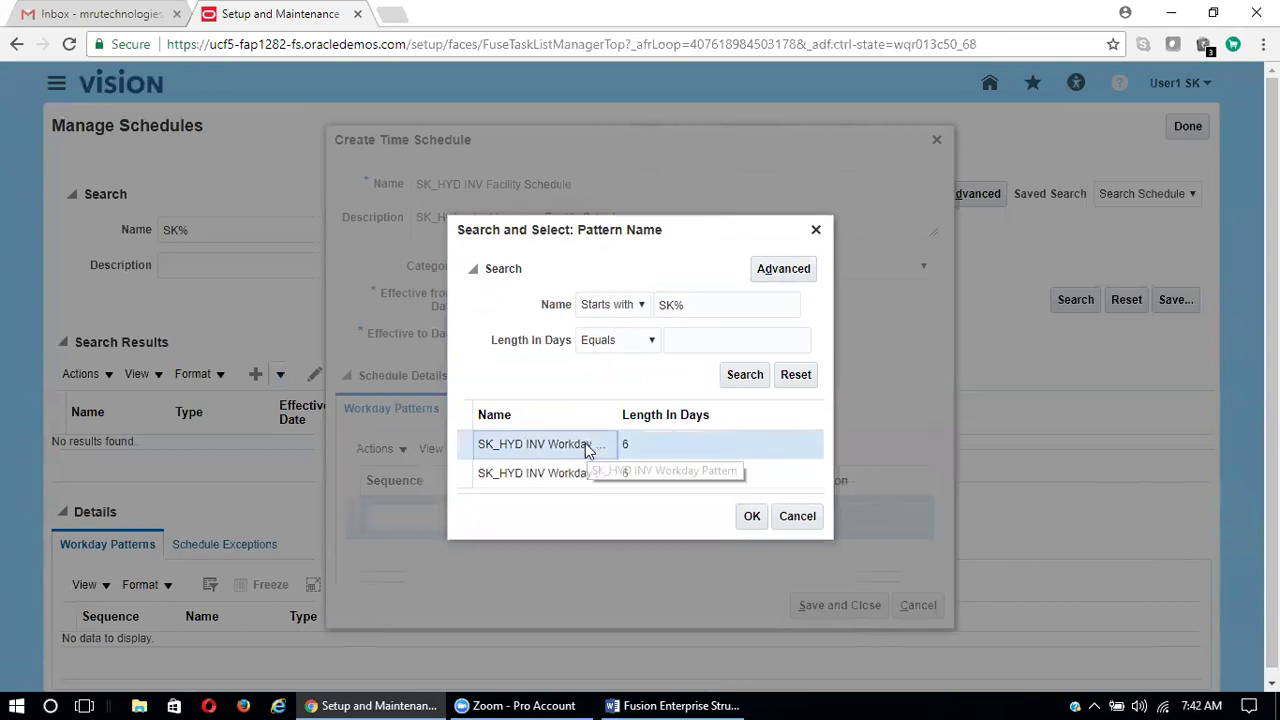
click(749, 517)
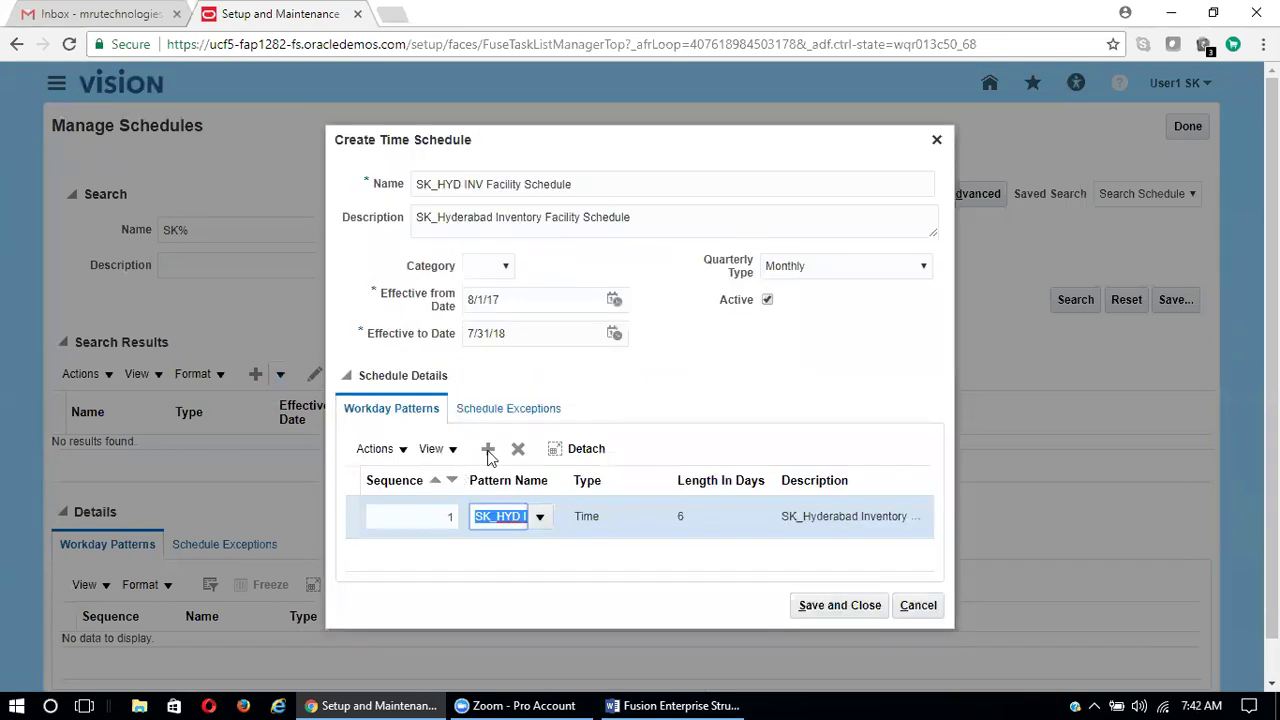
Step: Add another workday pattern line with sequence 2, search for SK%, and assign SK_HYD INV Workday Pattern 2
click(488, 449)
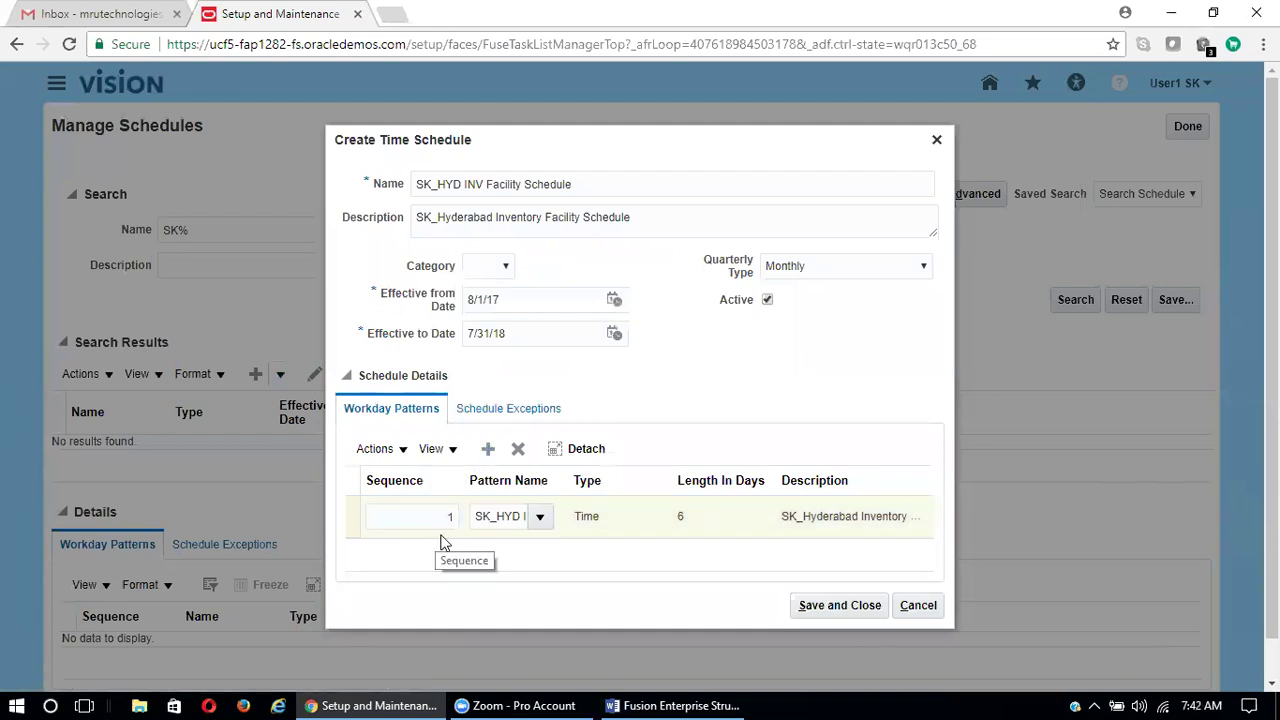
click(540, 497)
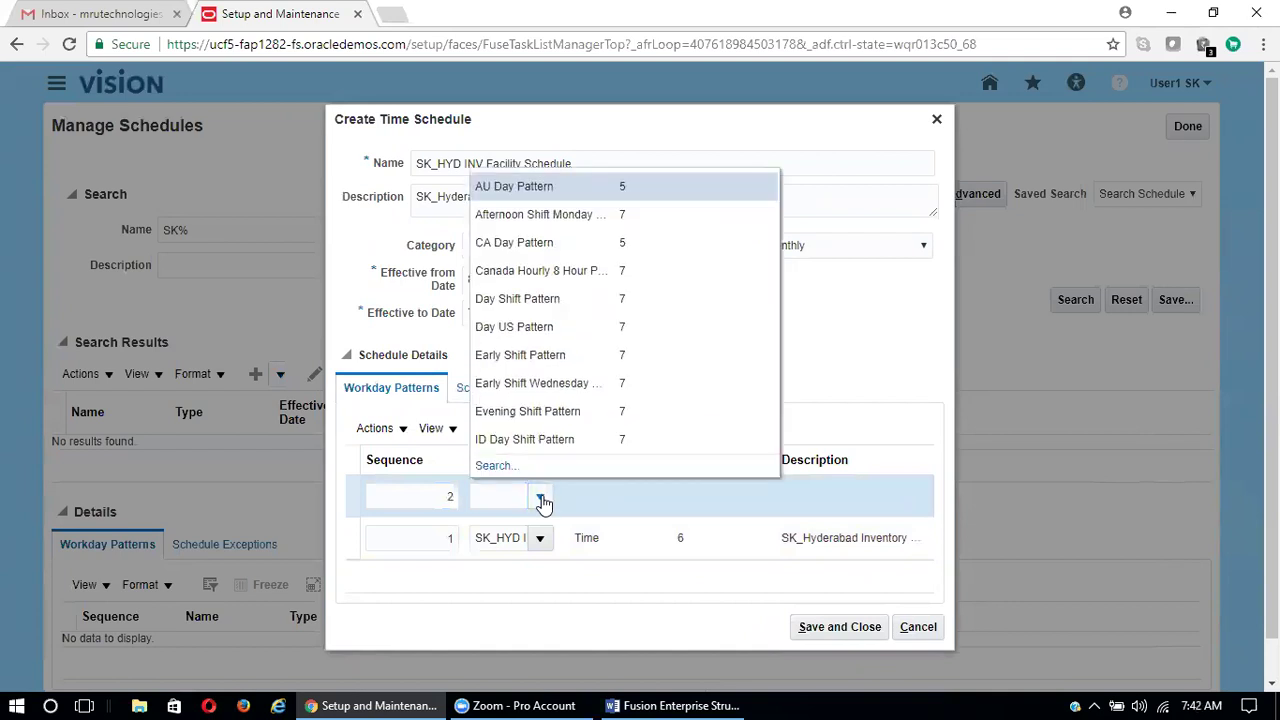
click(492, 465)
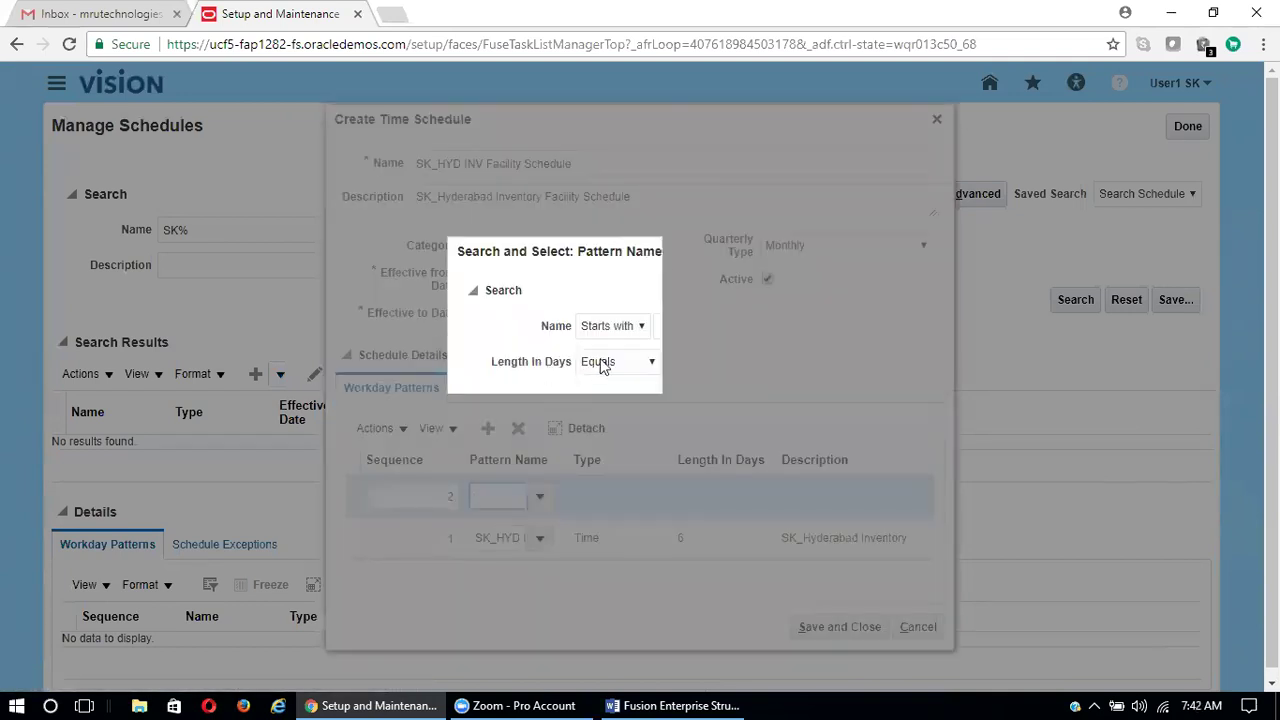
click(722, 322)
text(SK%)
key(Return)
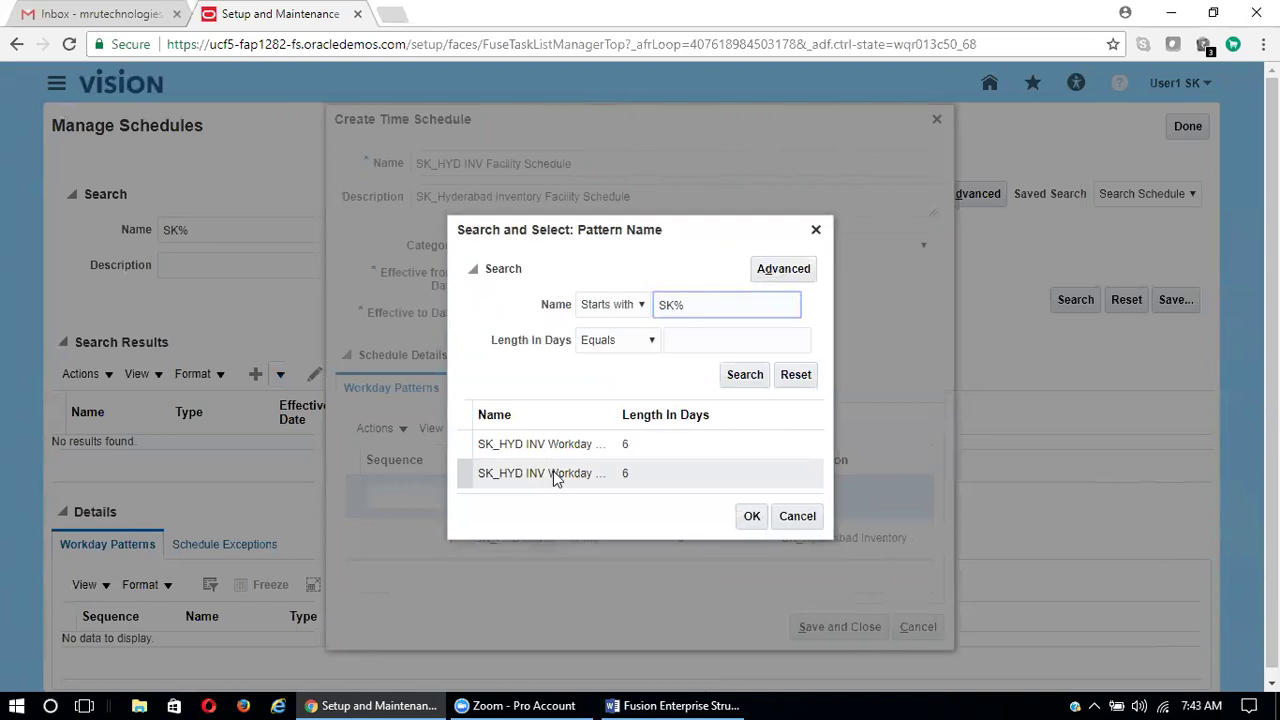
click(556, 475)
click(750, 517)
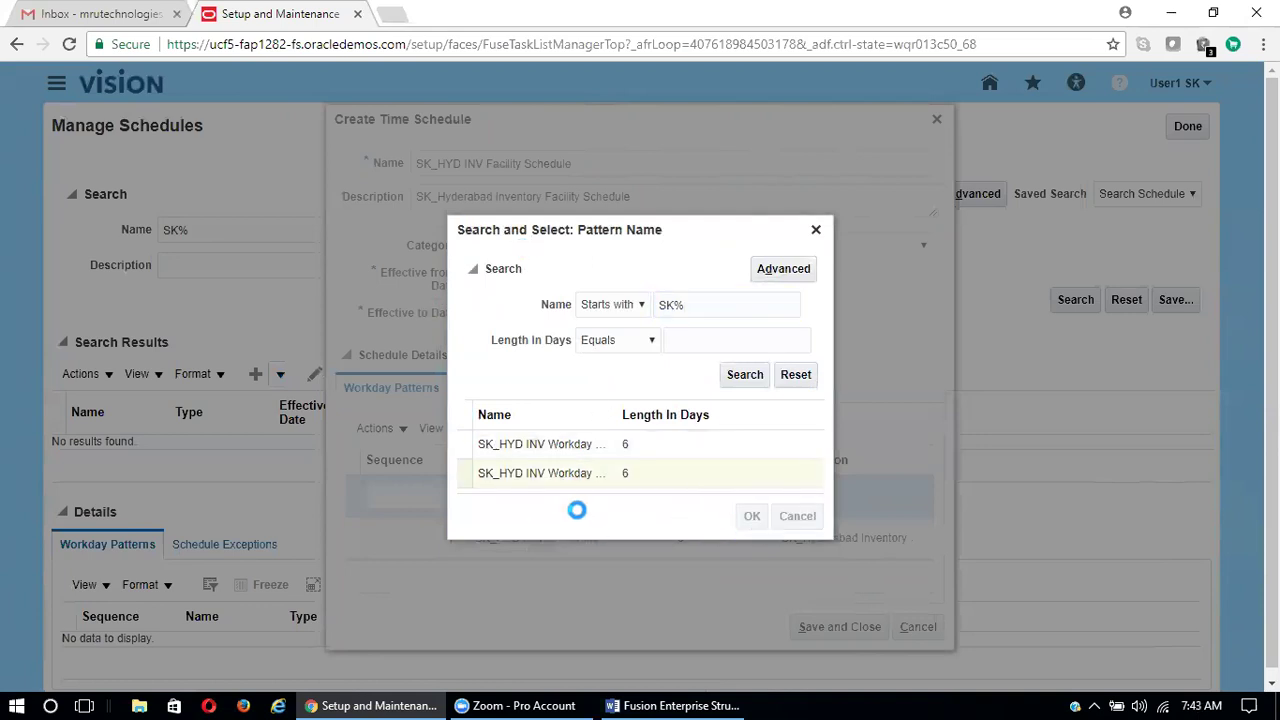
Step: Save and close the new time schedule, and return from Manage Schedules to the Organization Structures task list
click(831, 627)
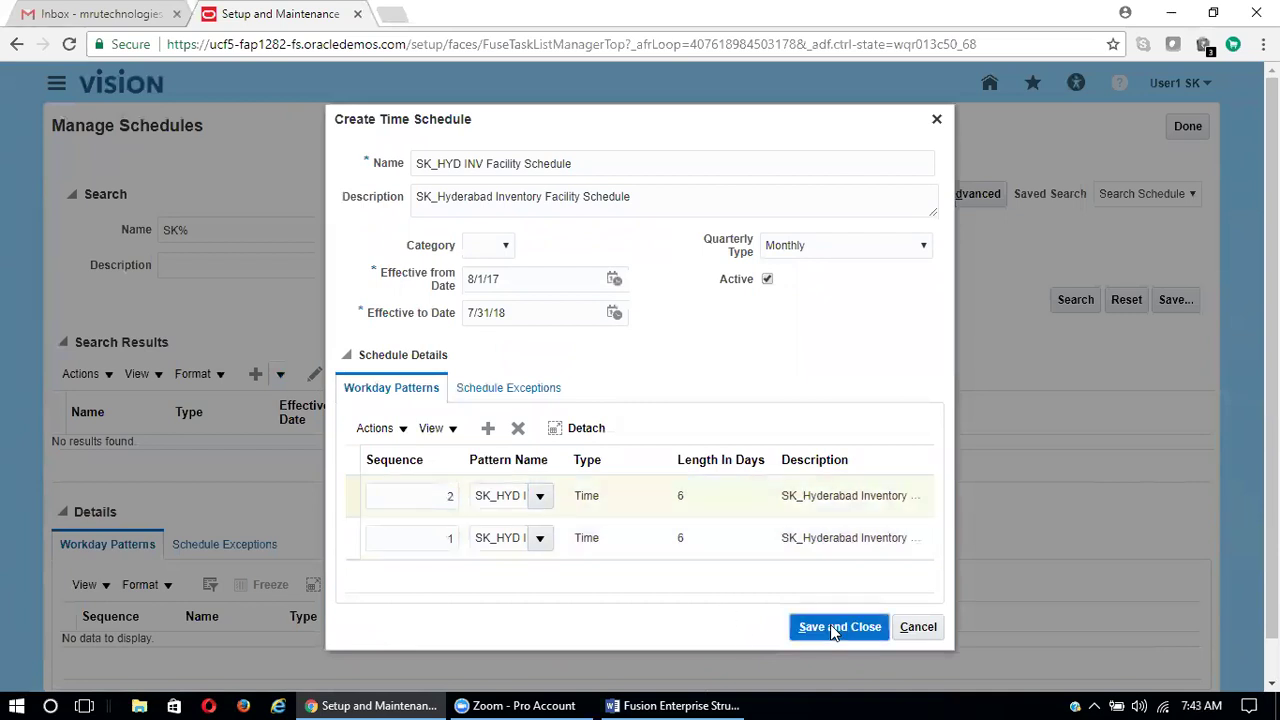
click(835, 626)
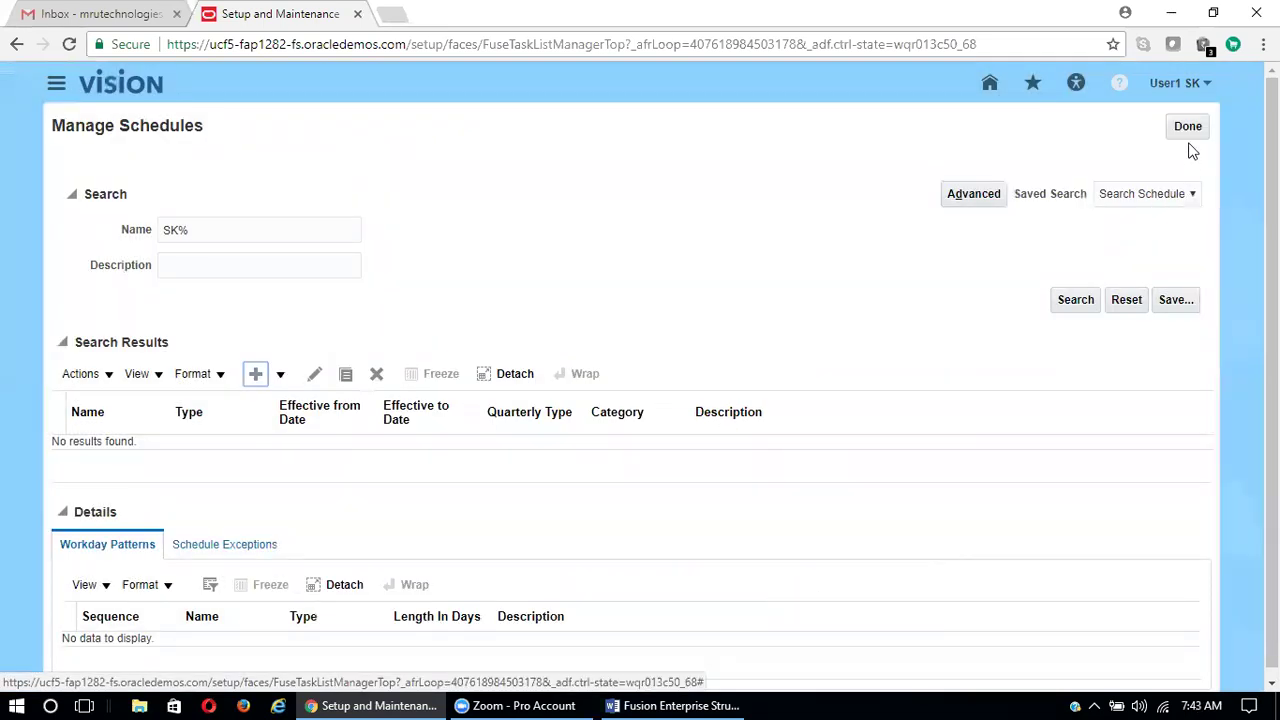
click(1189, 128)
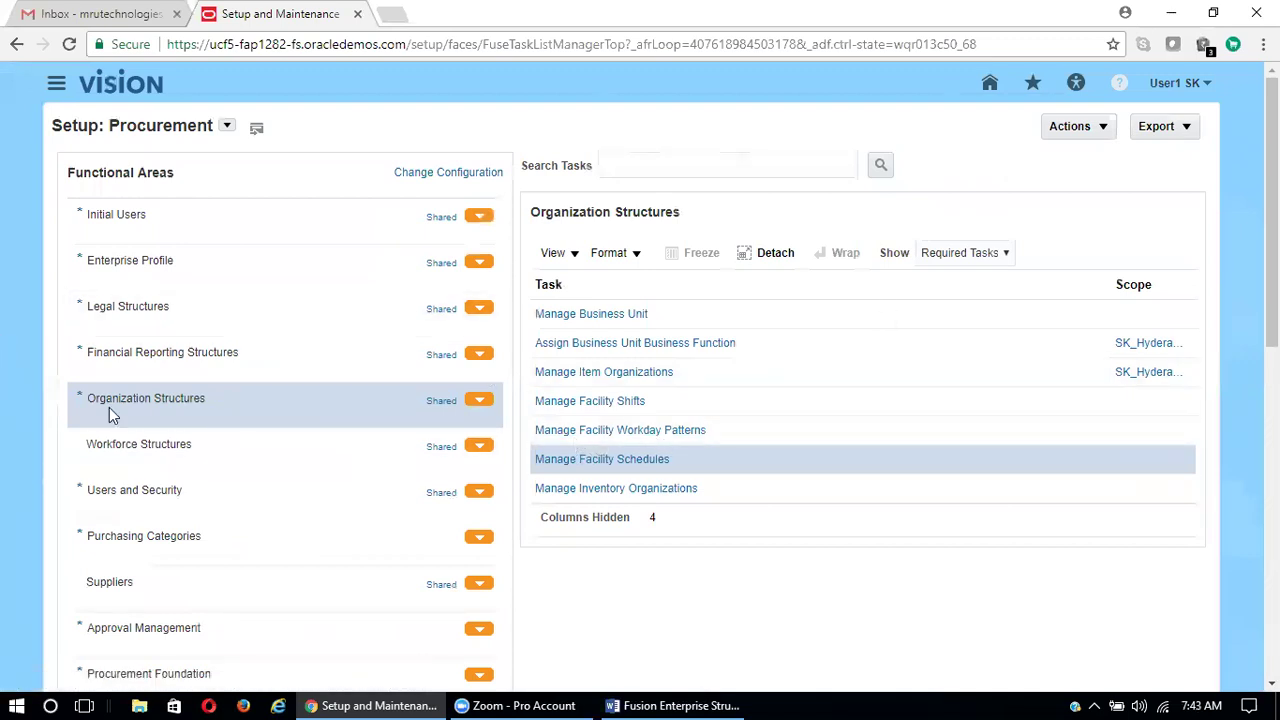
Step: Show all tasks for Organization Structures and open Manage Facility Schedule Exceptions
click(203, 418)
click(958, 254)
click(942, 274)
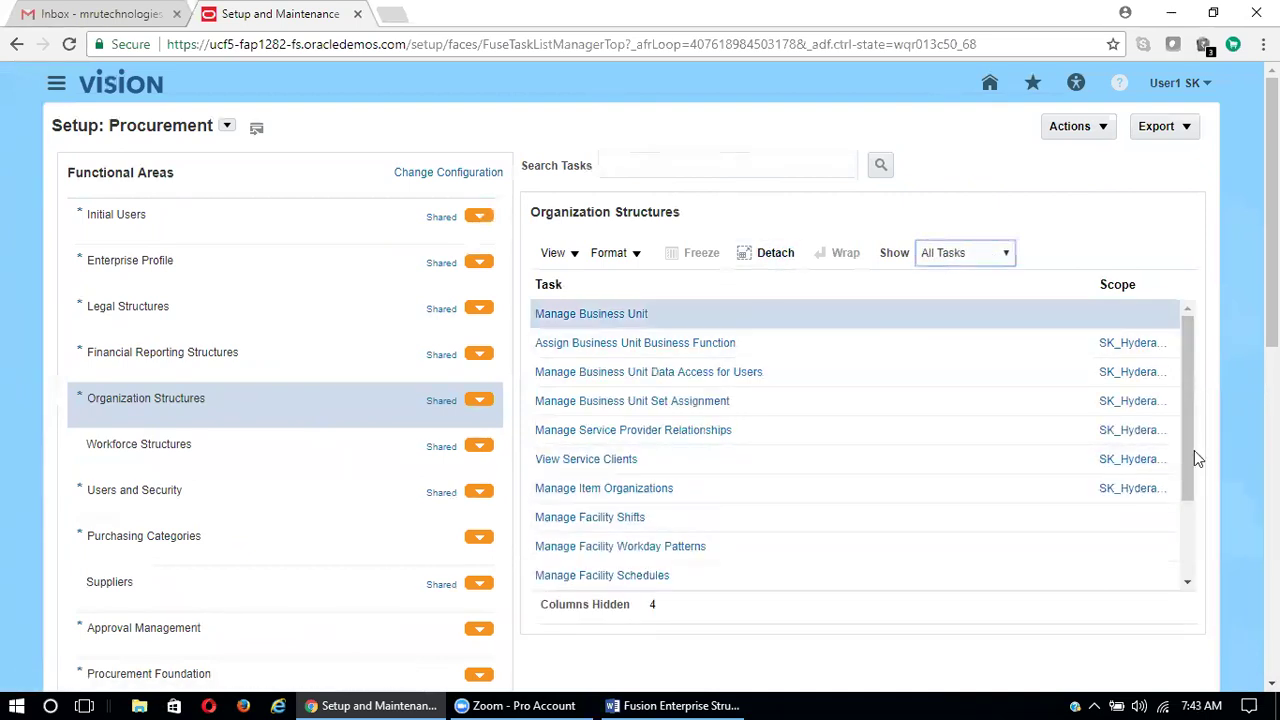
drag(1190, 452, 1175, 514)
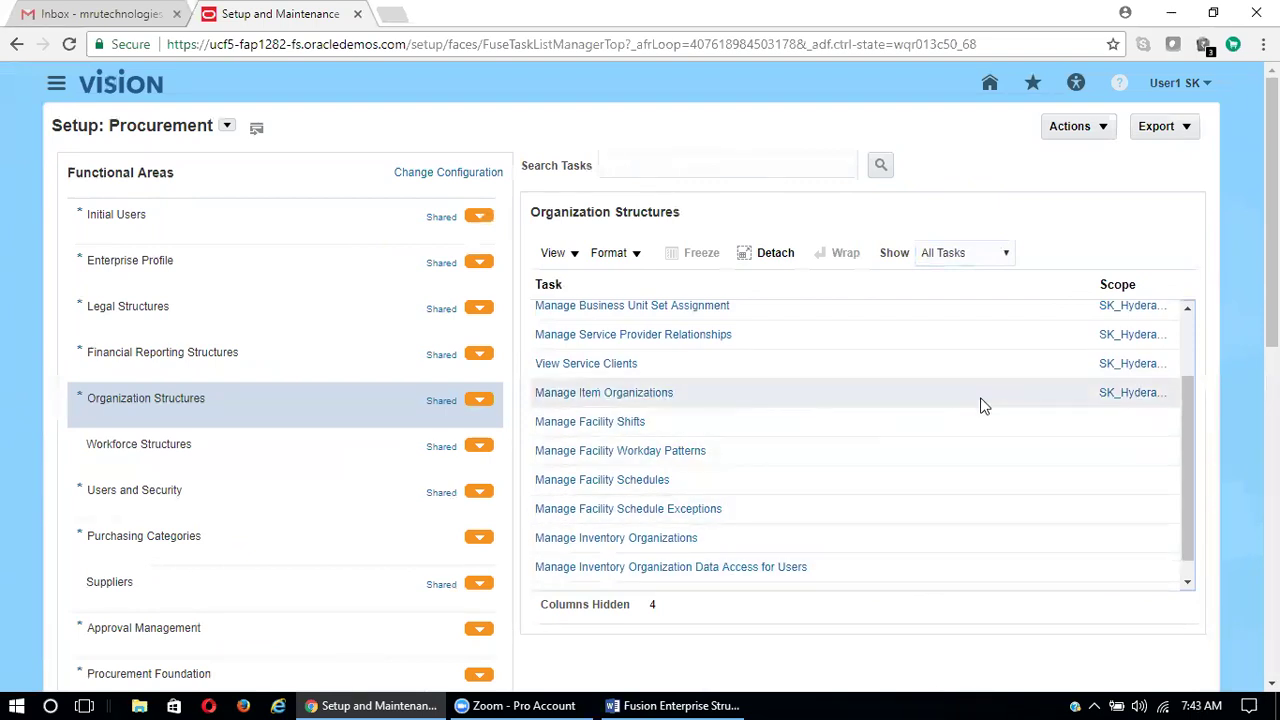
click(622, 512)
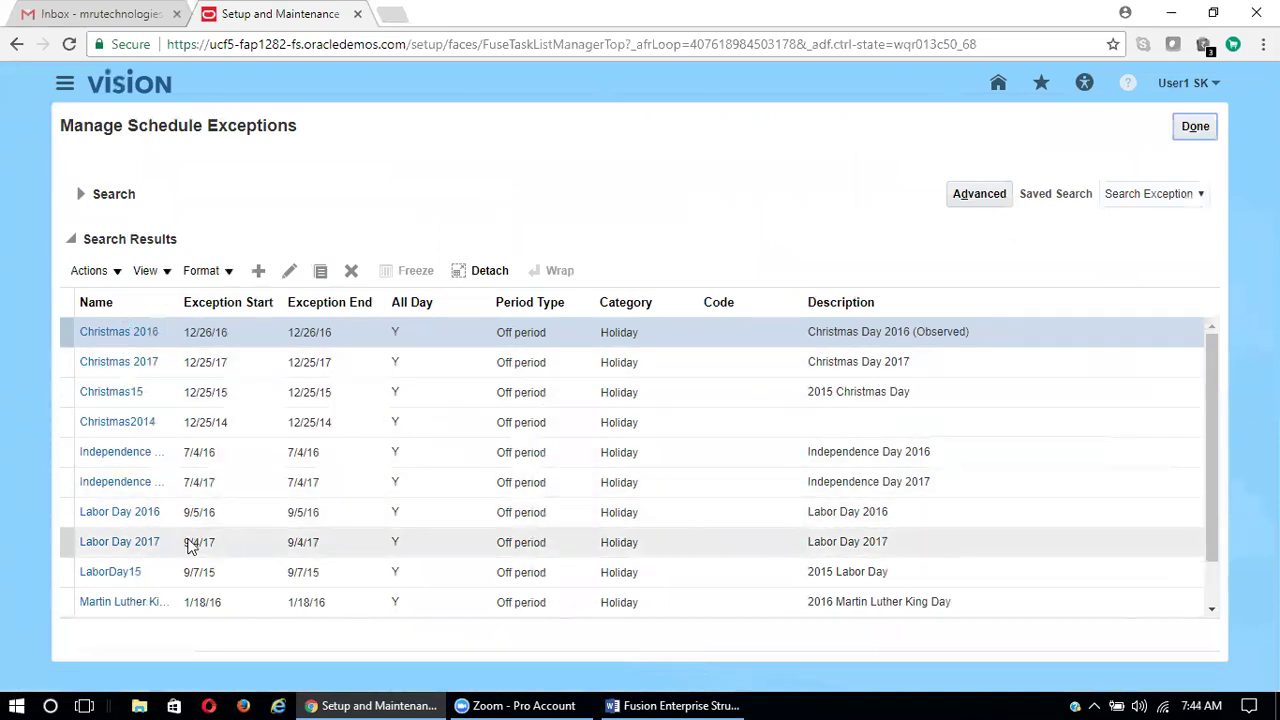
Step: Create a schedule exception named SK_Christmas 2017 and copy the same text into its description
click(258, 276)
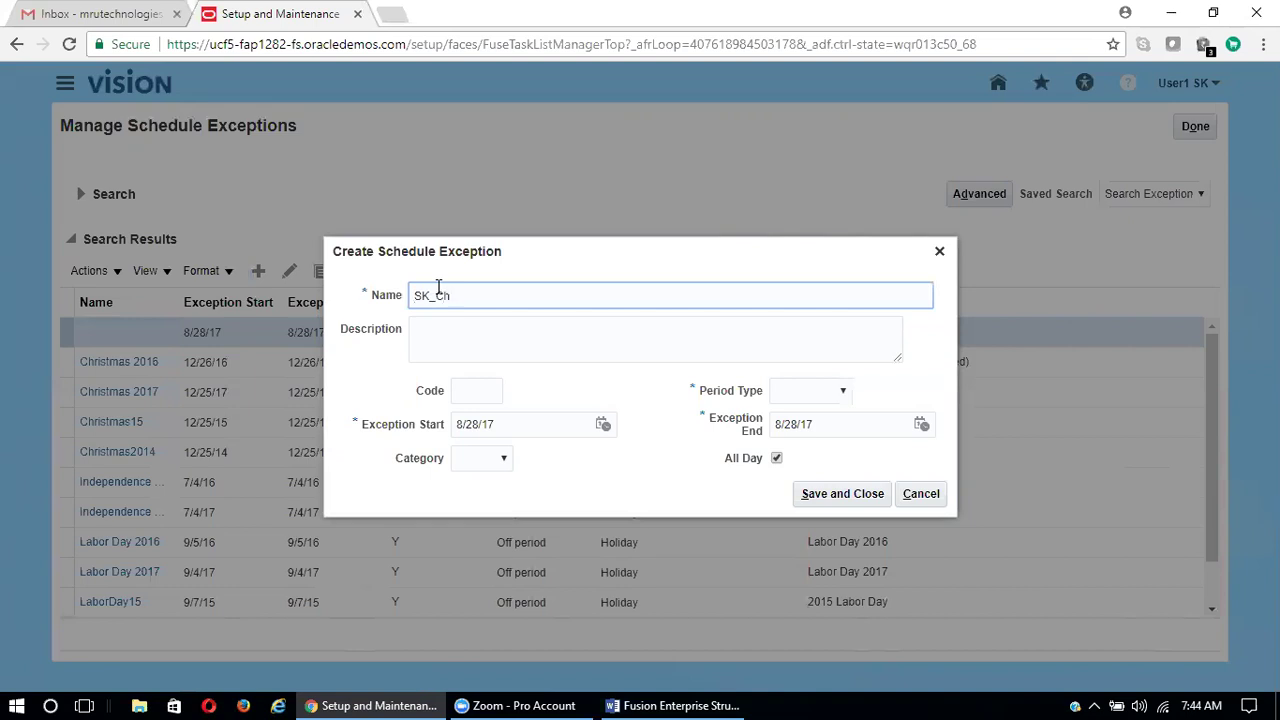
text(istmas 2017)
key(Tab)
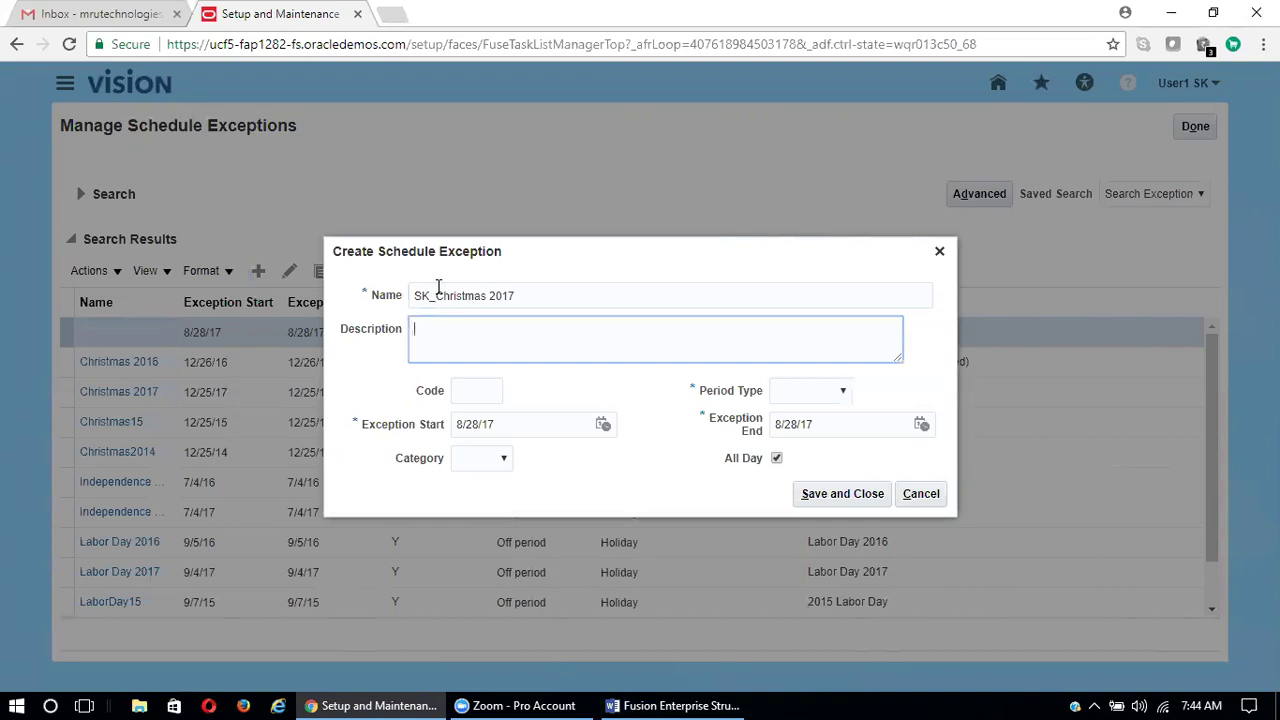
click(537, 303)
drag(537, 303, 369, 306)
key(ctrl+c)
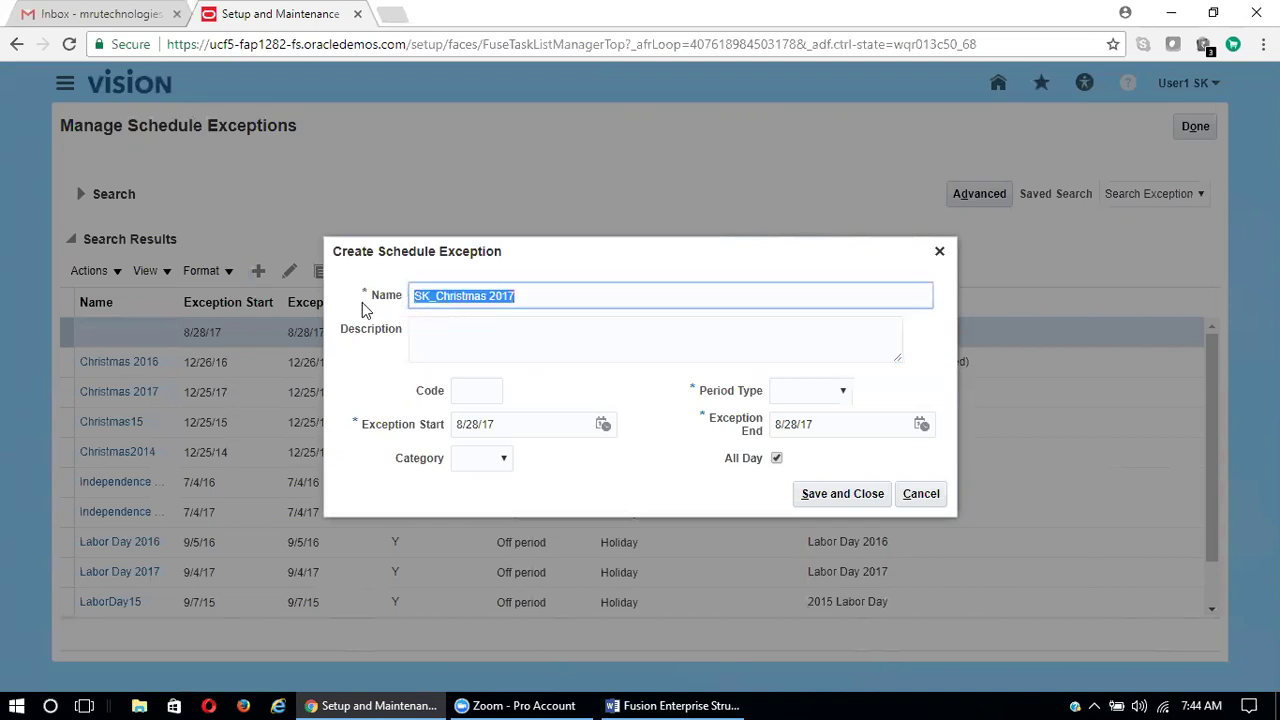
key(Tab)
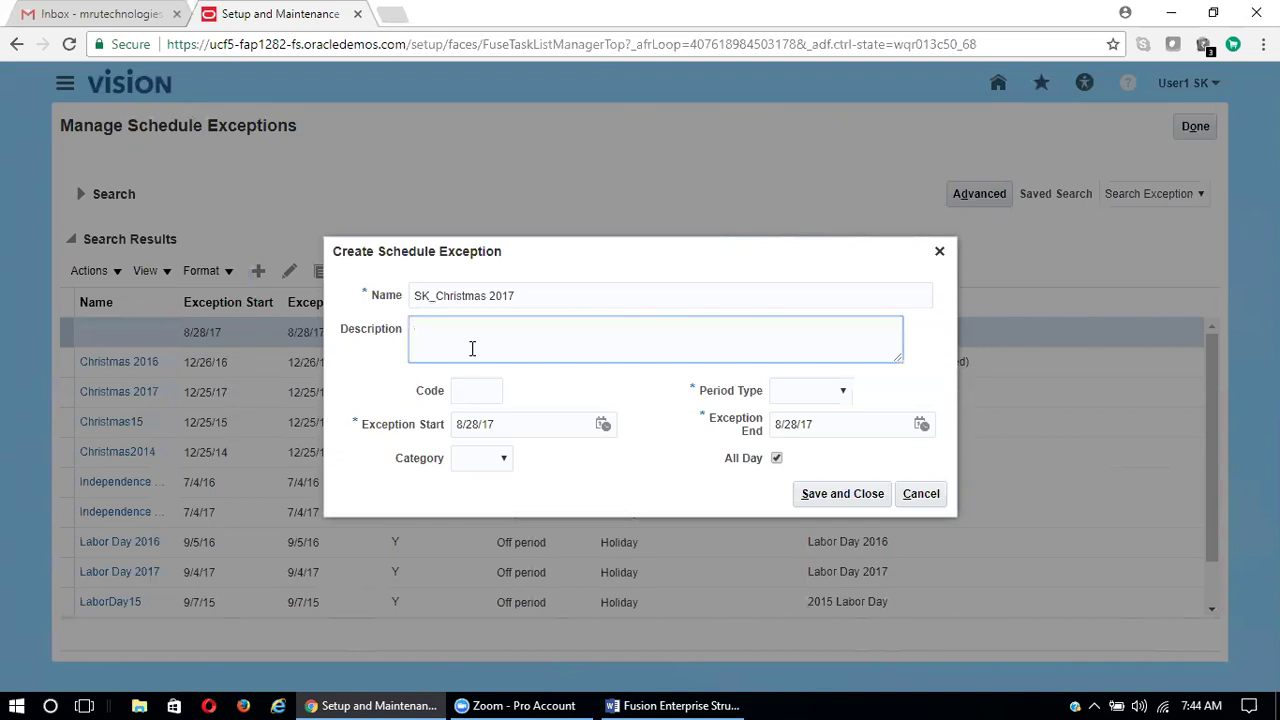
key(ctrl+v)
Step: Set the exception to start on 12/22/17 and end on 12/27/17
click(540, 424)
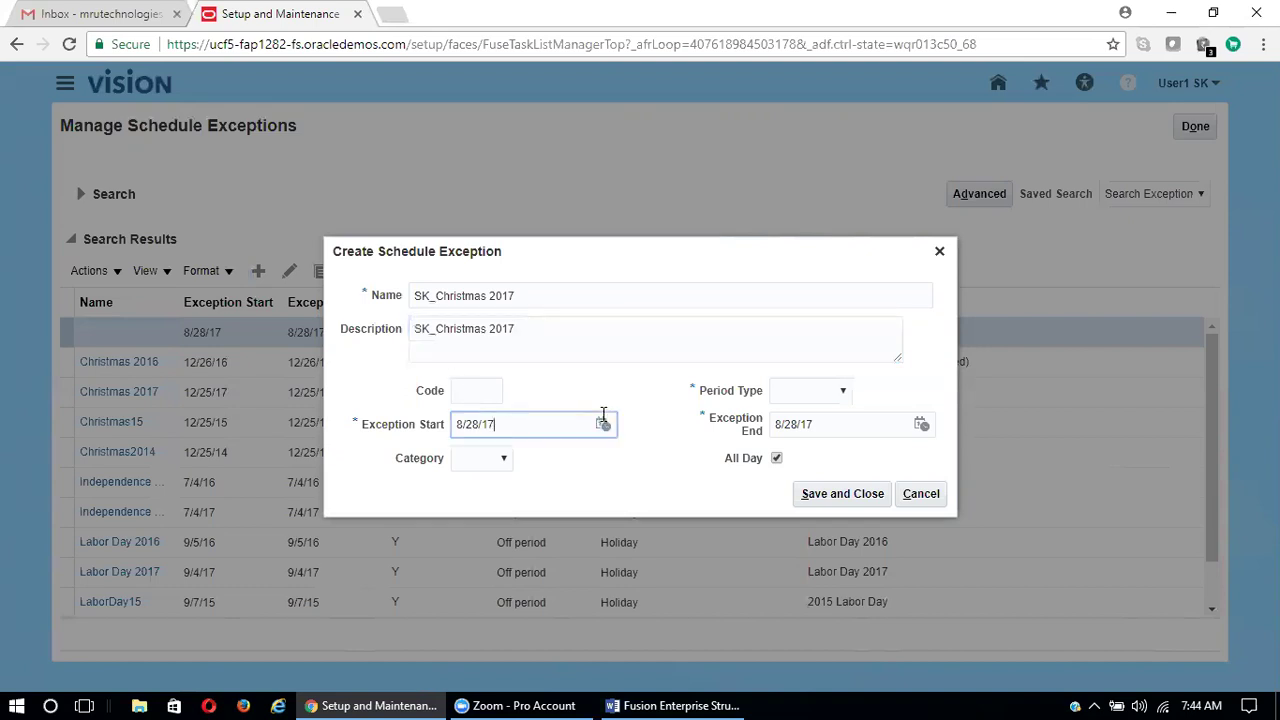
click(604, 426)
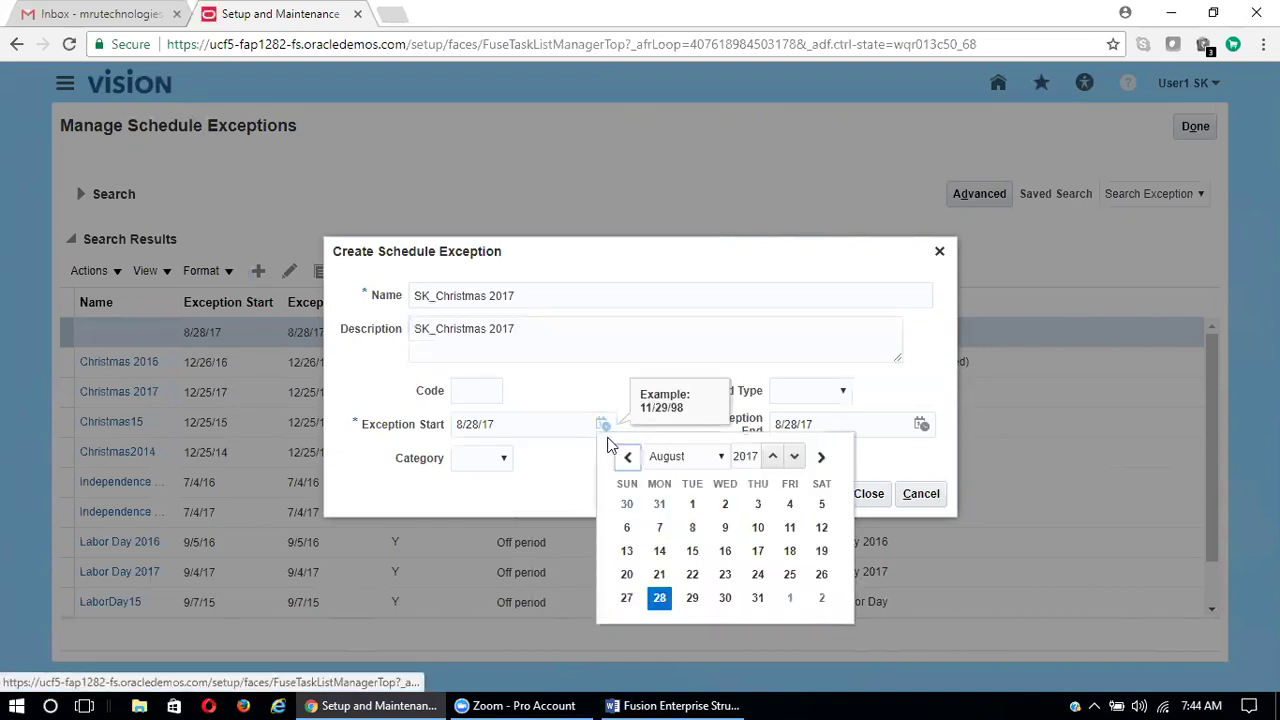
click(721, 456)
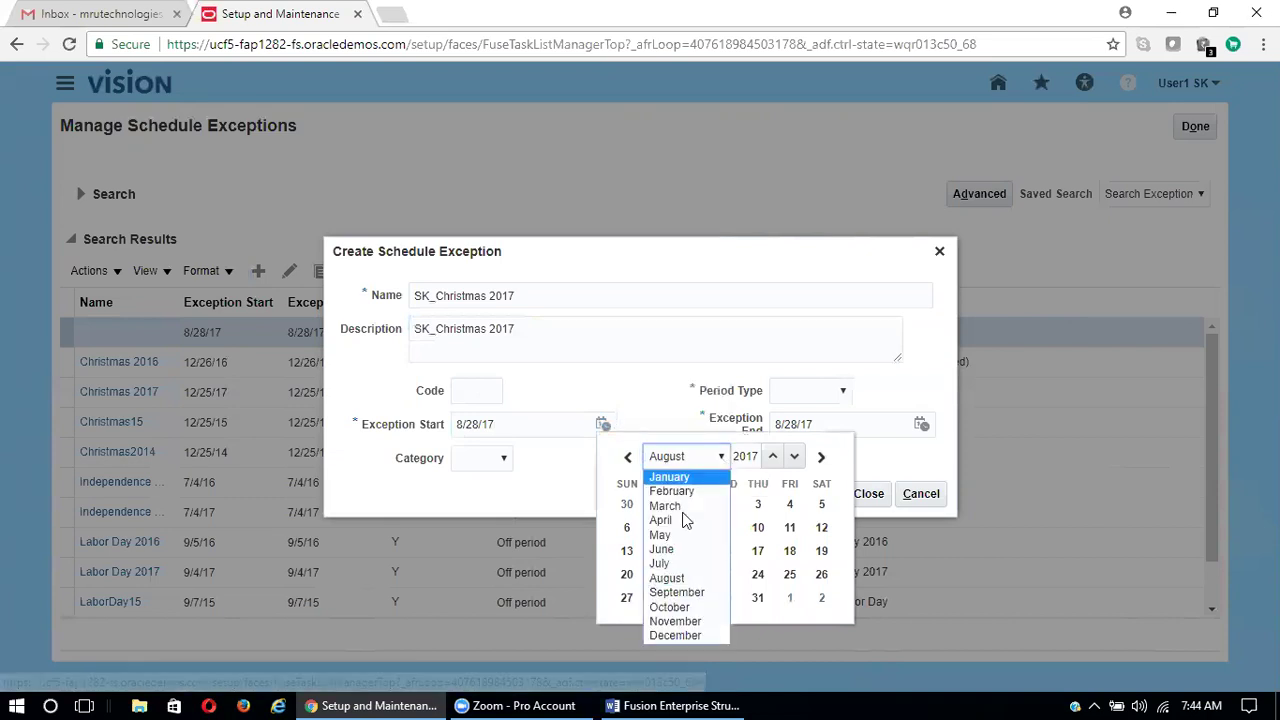
click(656, 636)
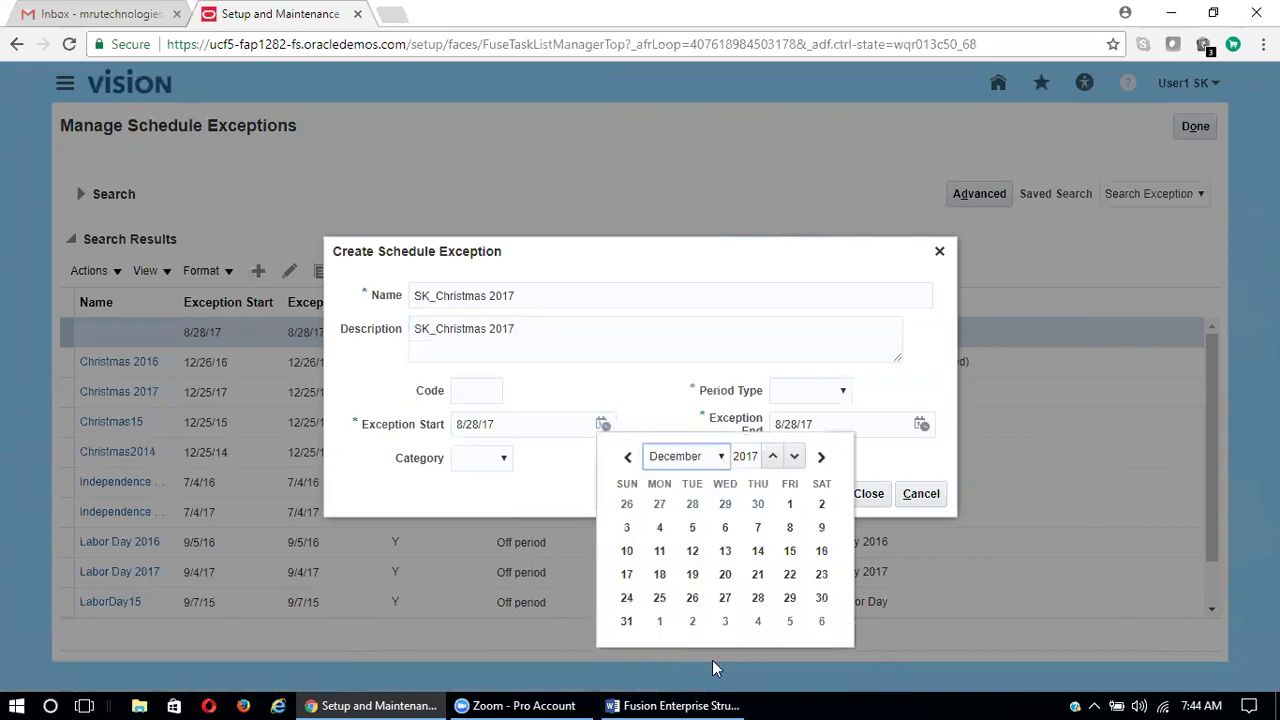
click(789, 574)
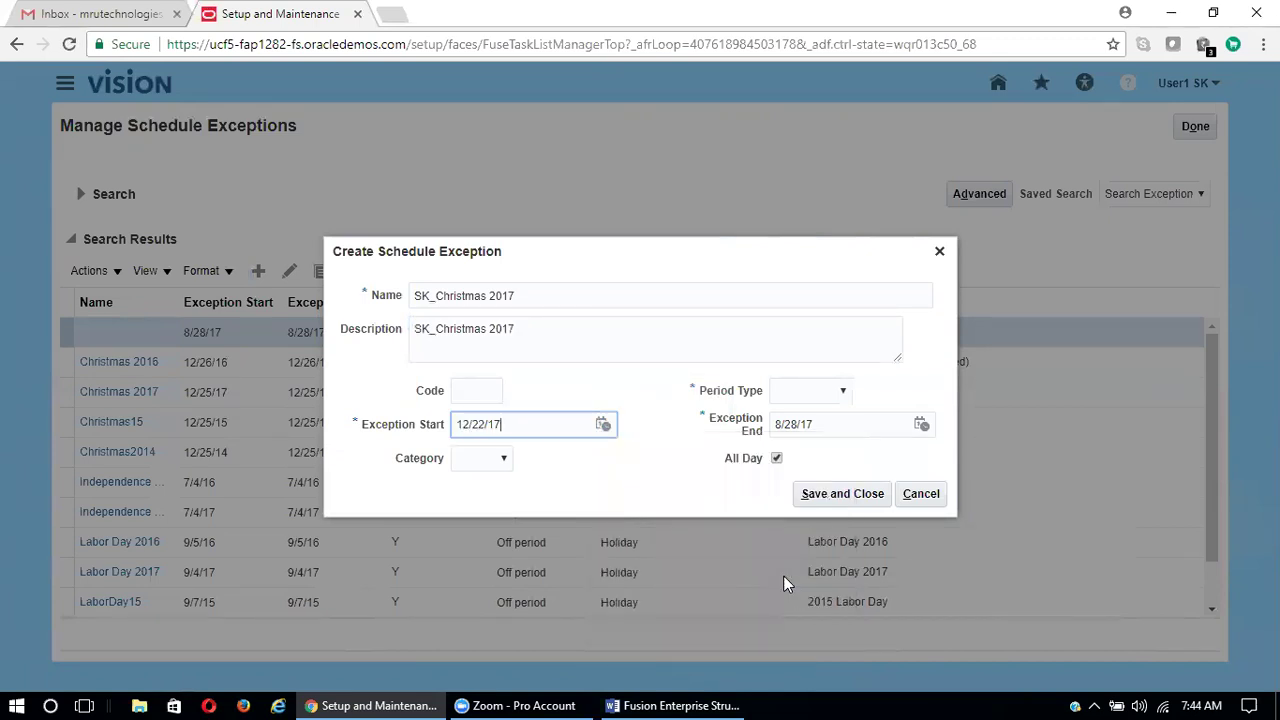
click(920, 430)
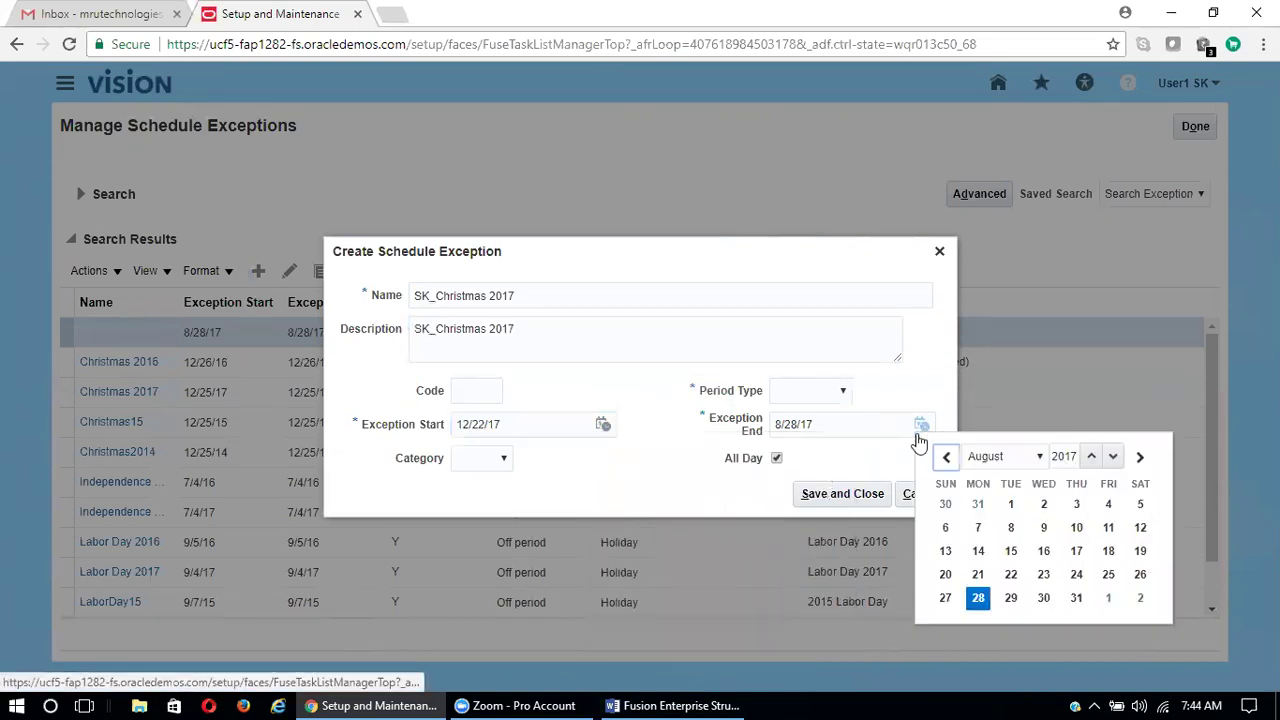
click(1038, 462)
click(993, 635)
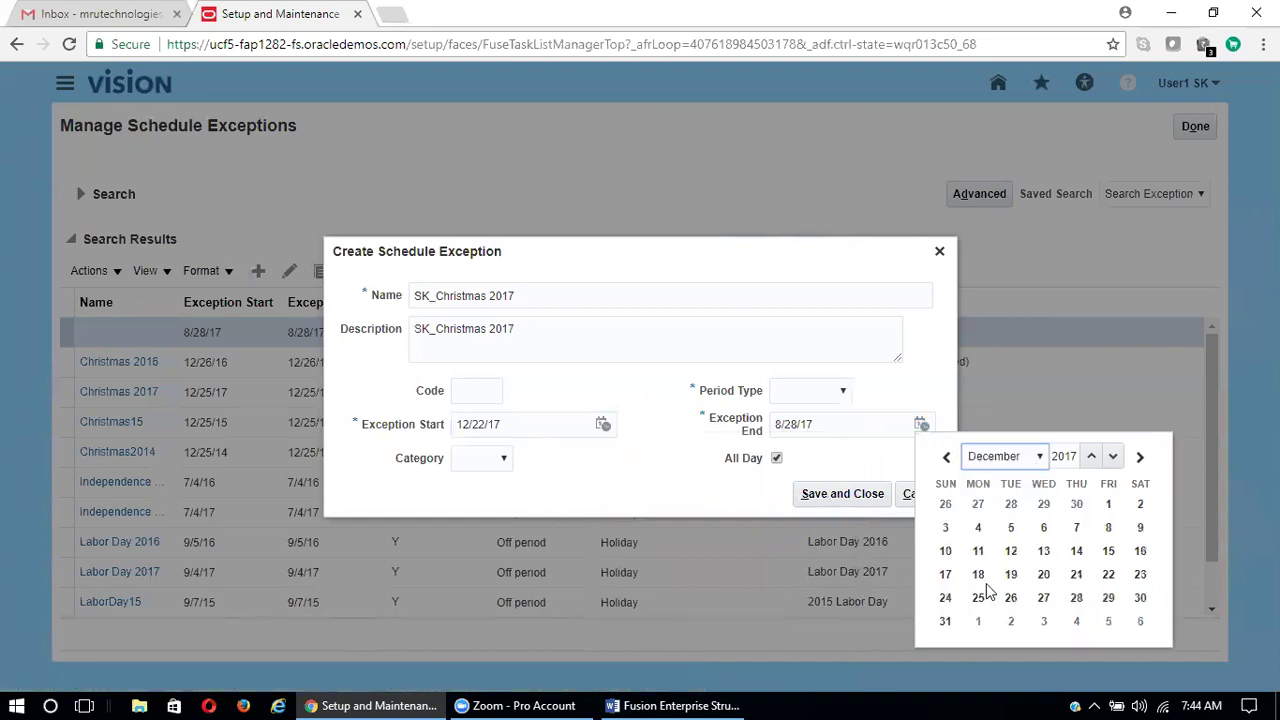
click(1043, 597)
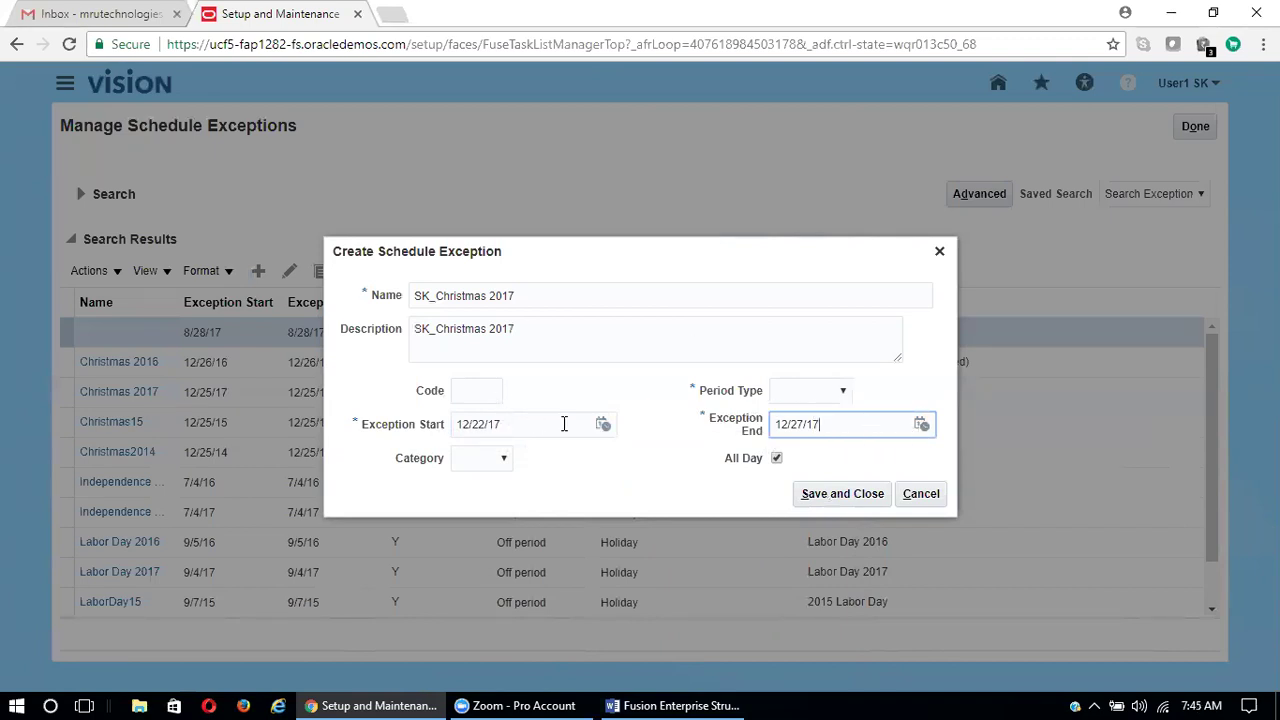
Step: Set the exception's period type to Off period and its category to Holiday
double_click(364, 430)
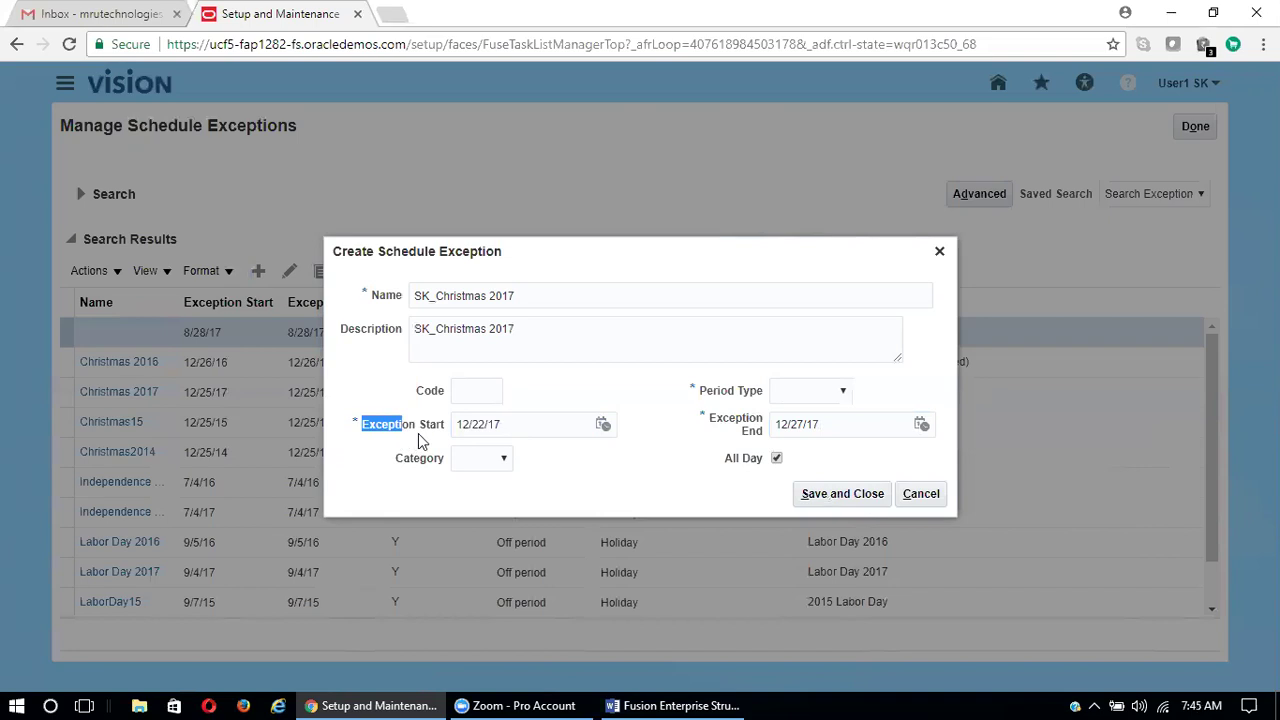
drag(437, 258, 398, 259)
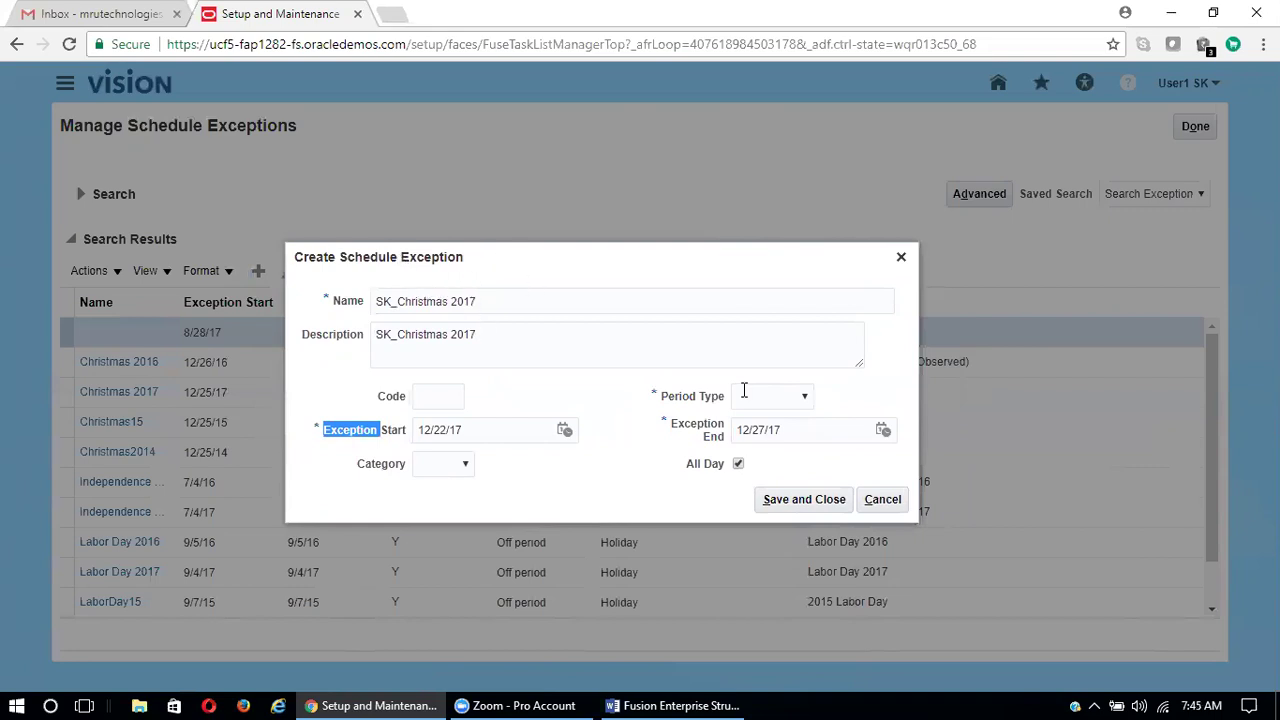
click(786, 404)
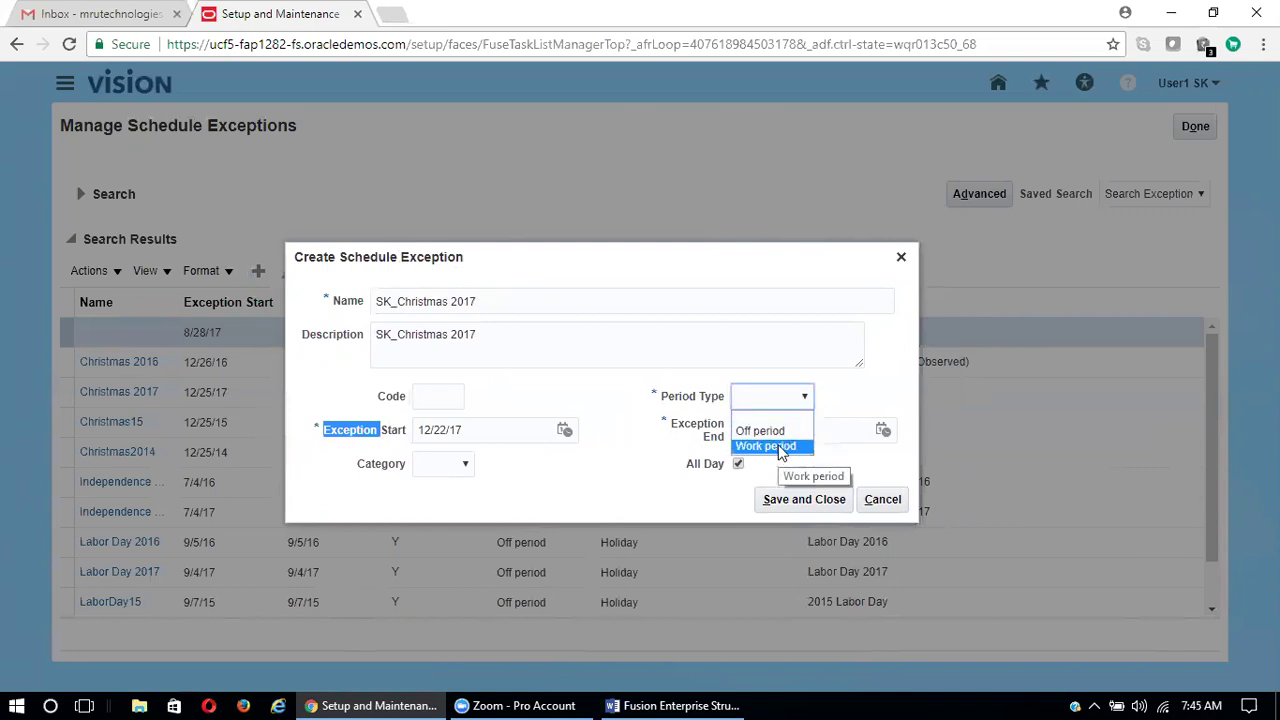
click(780, 432)
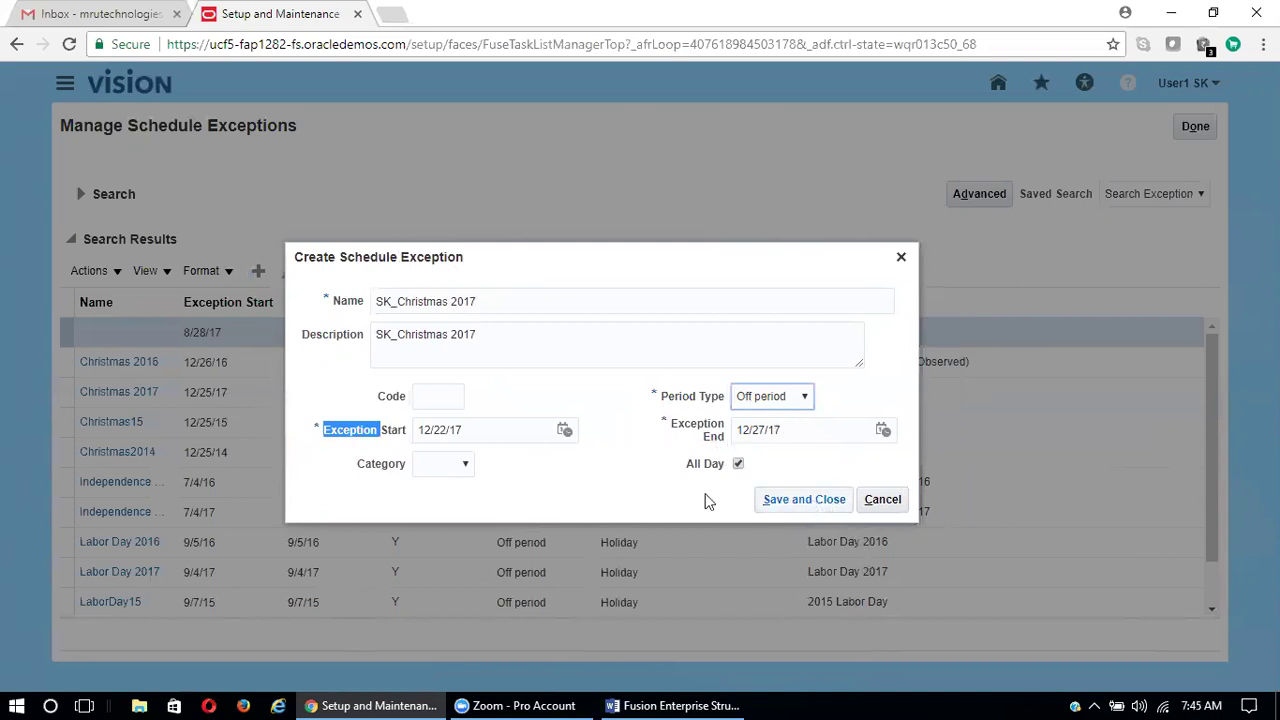
click(462, 465)
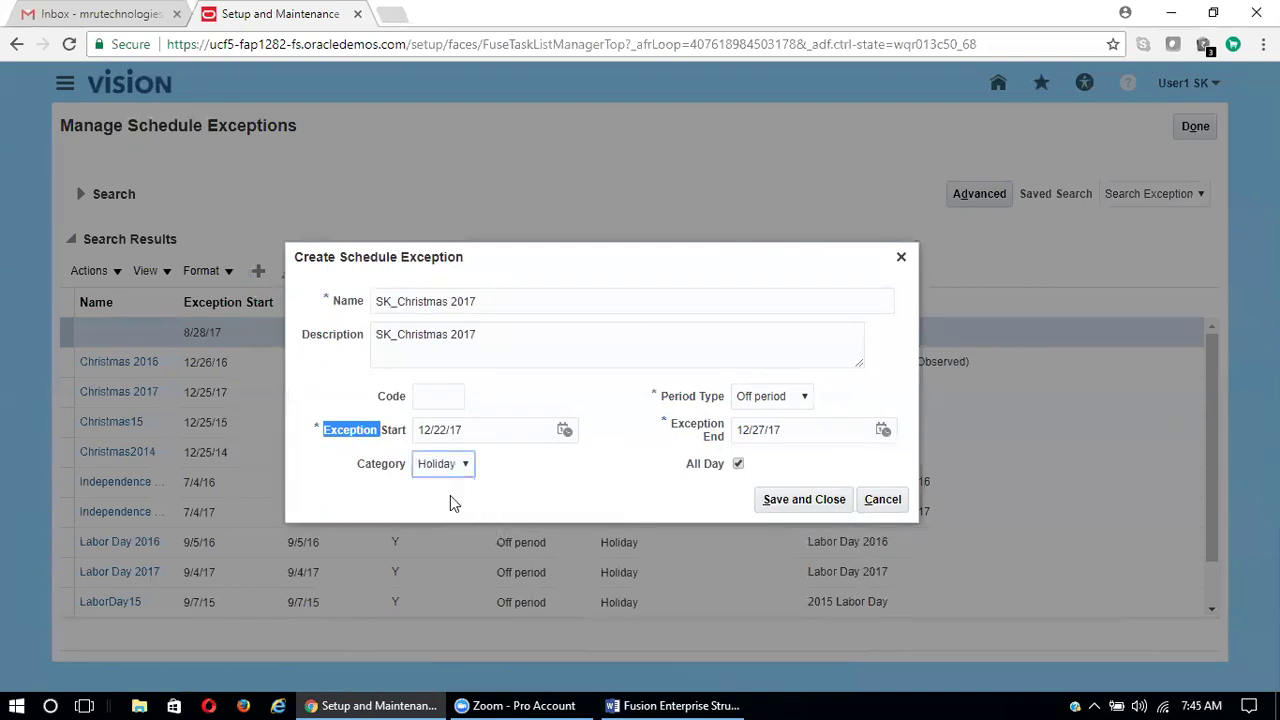
Step: Set the period type to Work period with category Holiday, and switch the All Day option off and on again
click(803, 400)
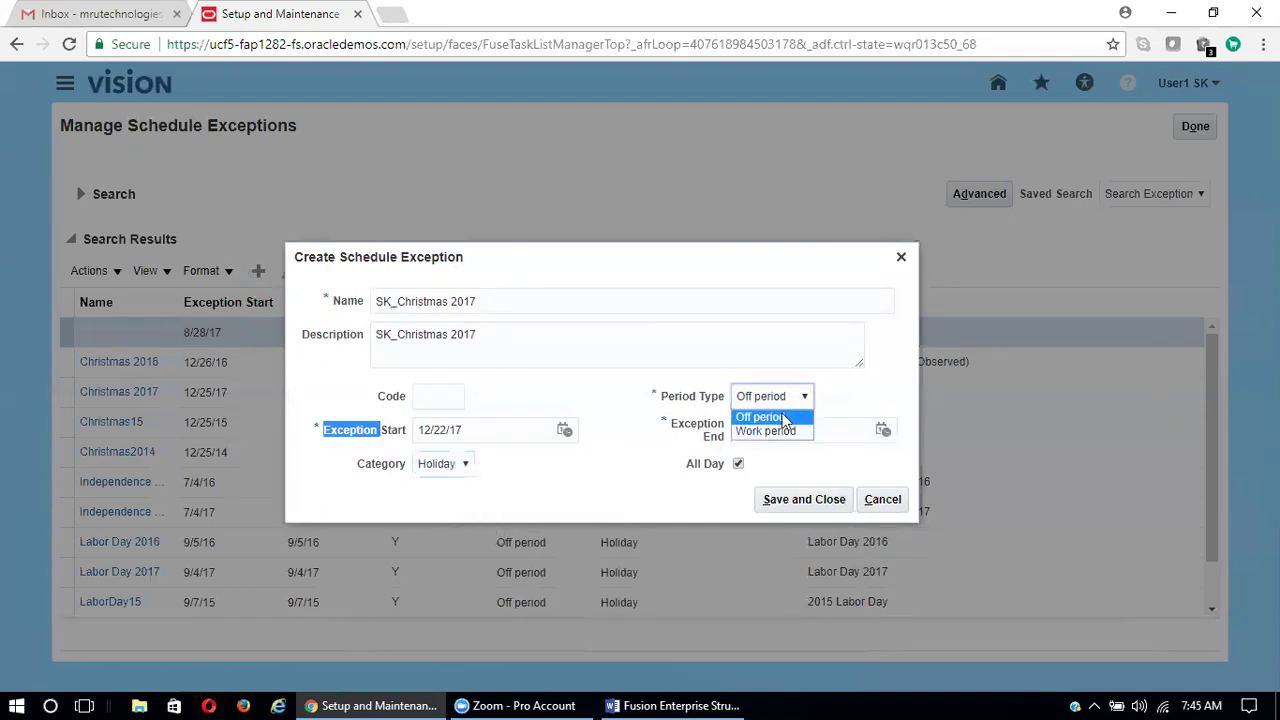
click(776, 438)
click(466, 466)
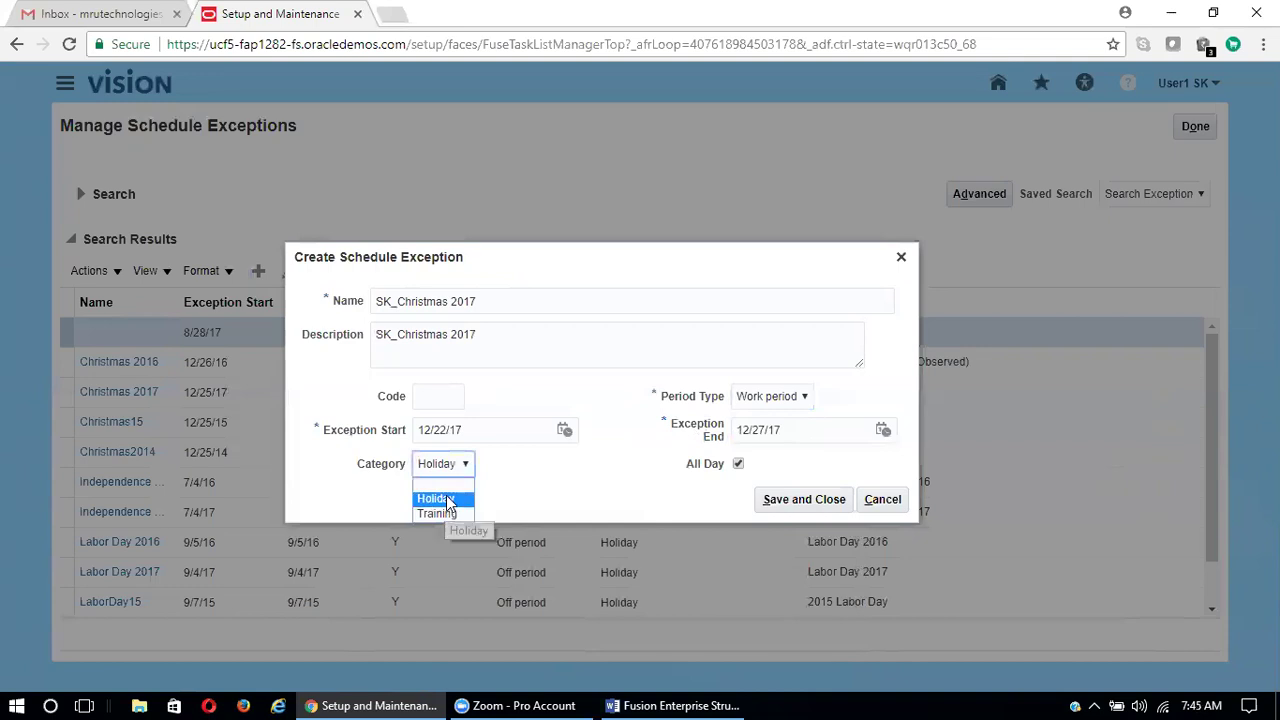
click(447, 499)
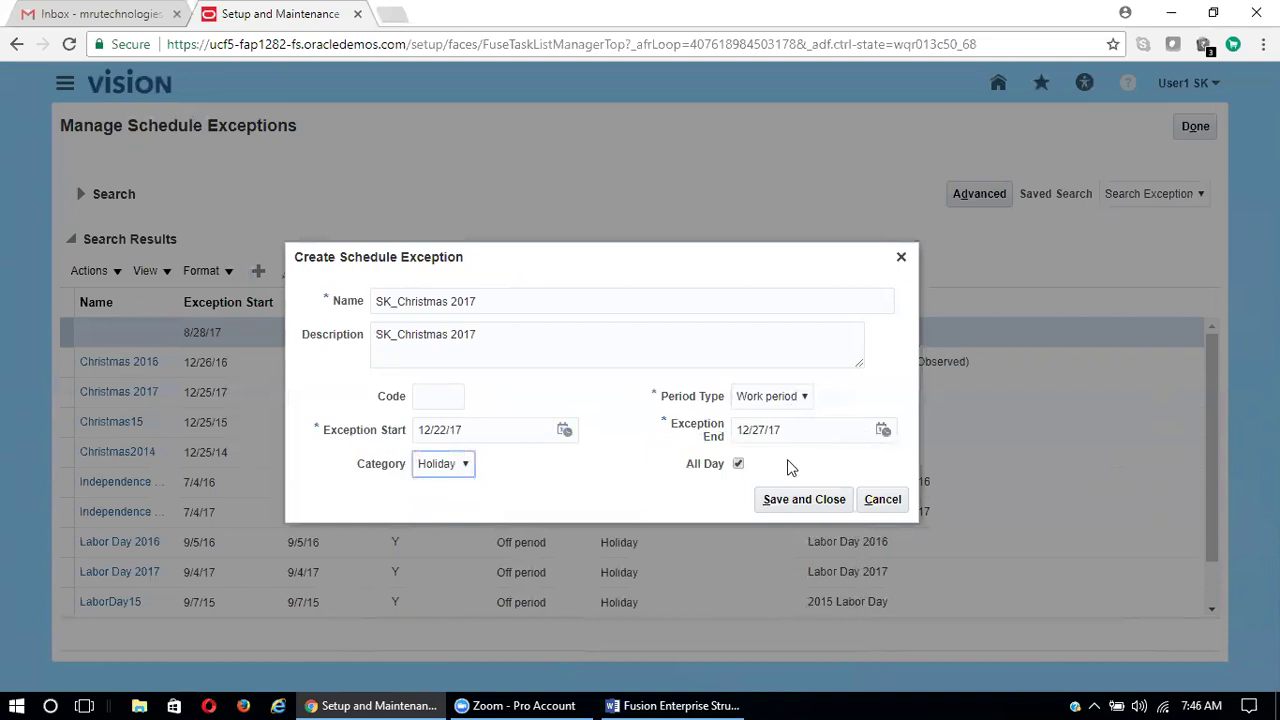
click(739, 465)
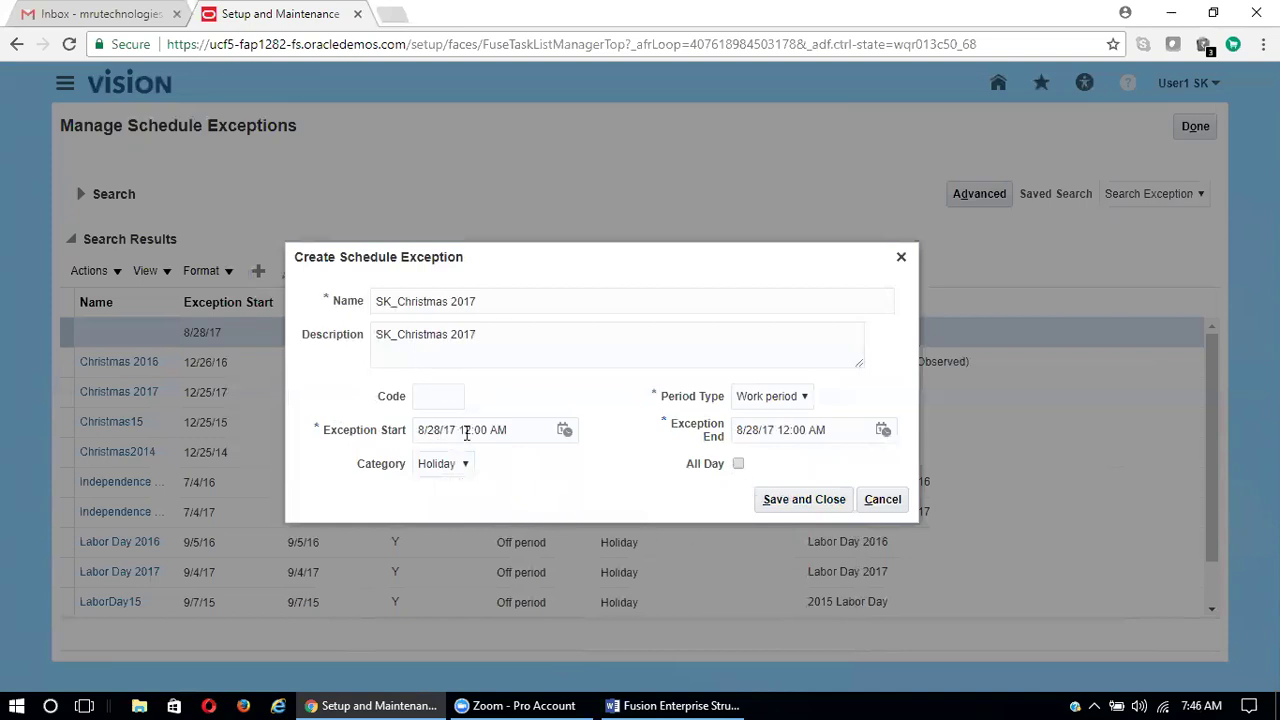
click(738, 465)
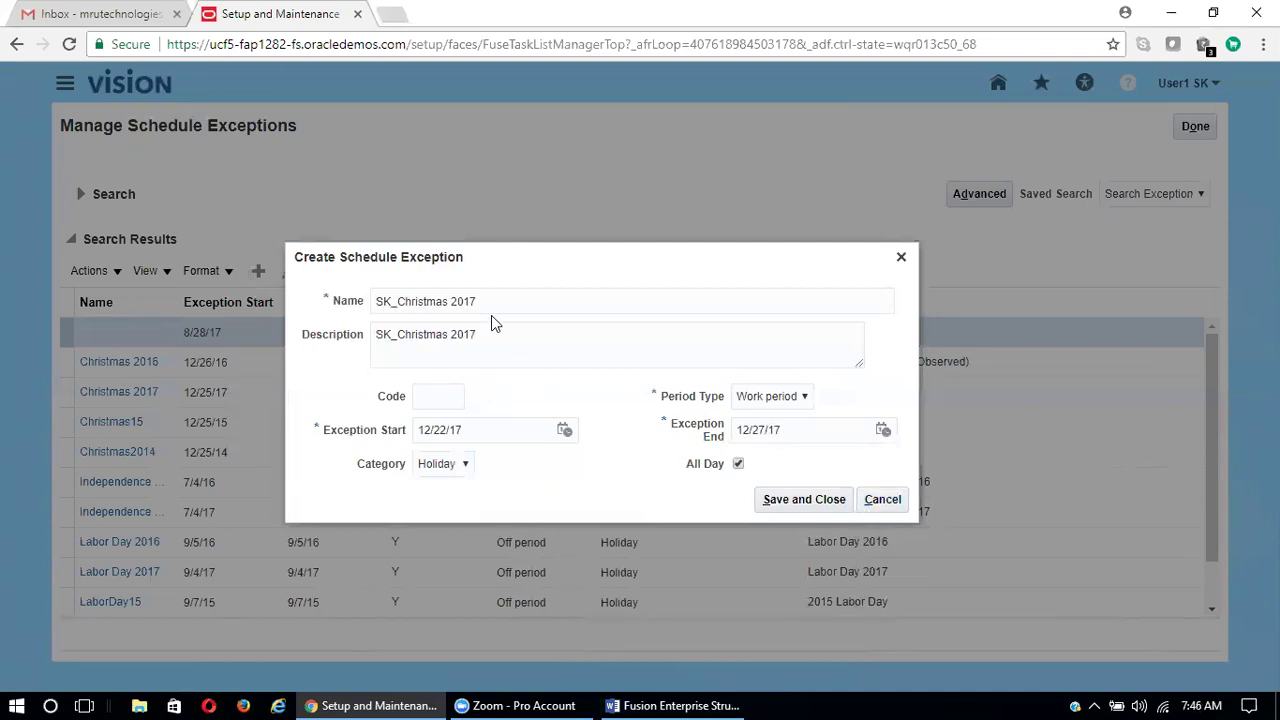
Step: Save and close the new schedule exception, and return from Manage Schedule Exceptions to the Organization Structures task list
click(806, 502)
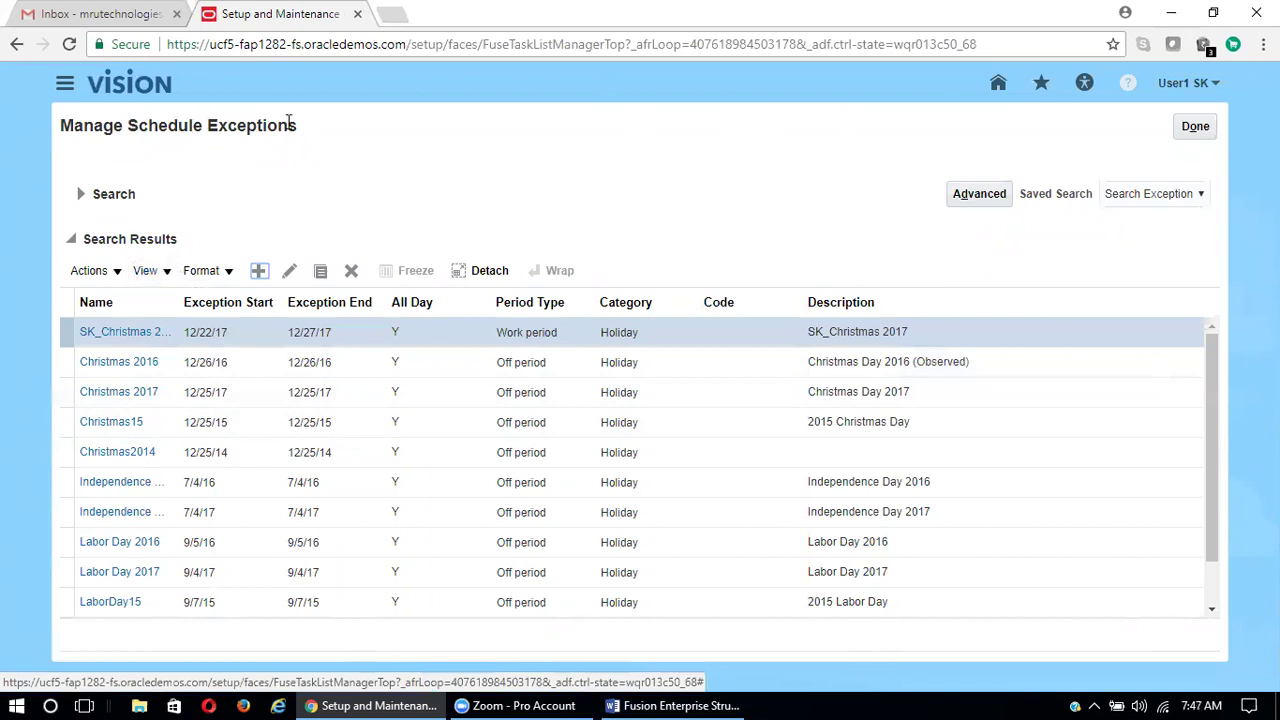
drag(298, 125, 131, 125)
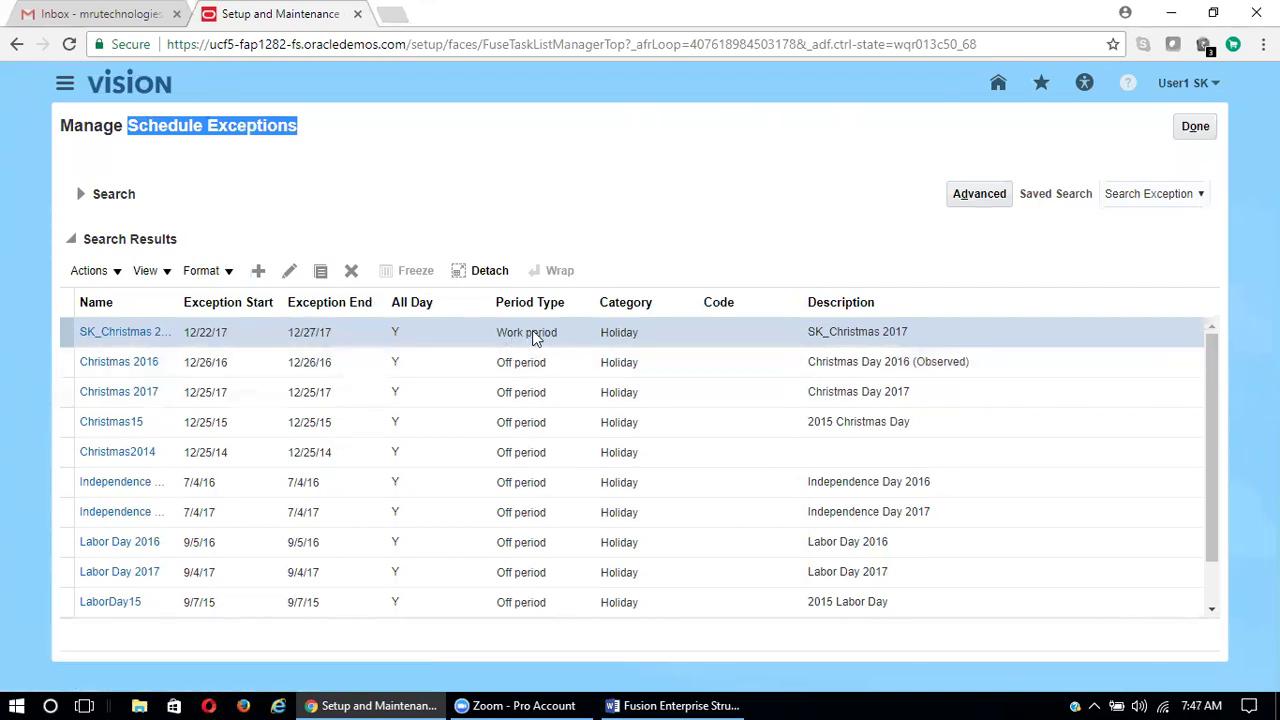
click(1195, 127)
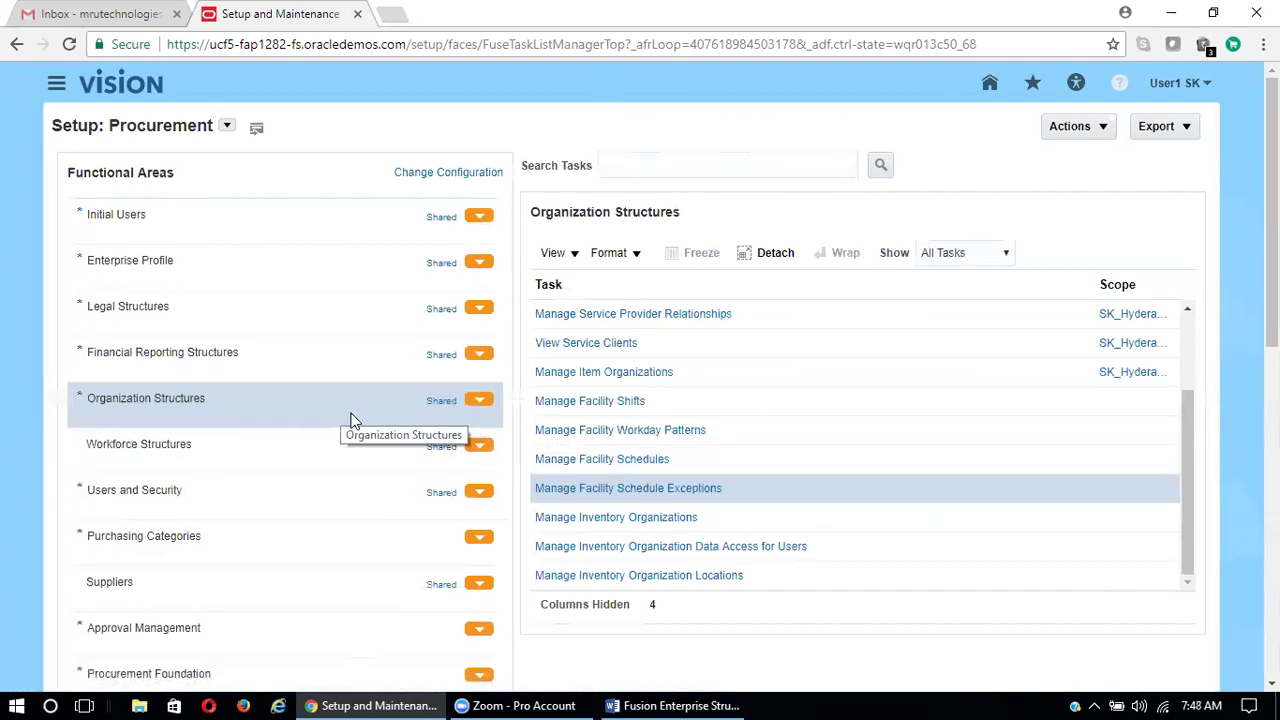
Step: Open Manage Facility Schedules, search the schedule names for SK%, and open SK_HYD INV Facility Schedule for editing
click(615, 462)
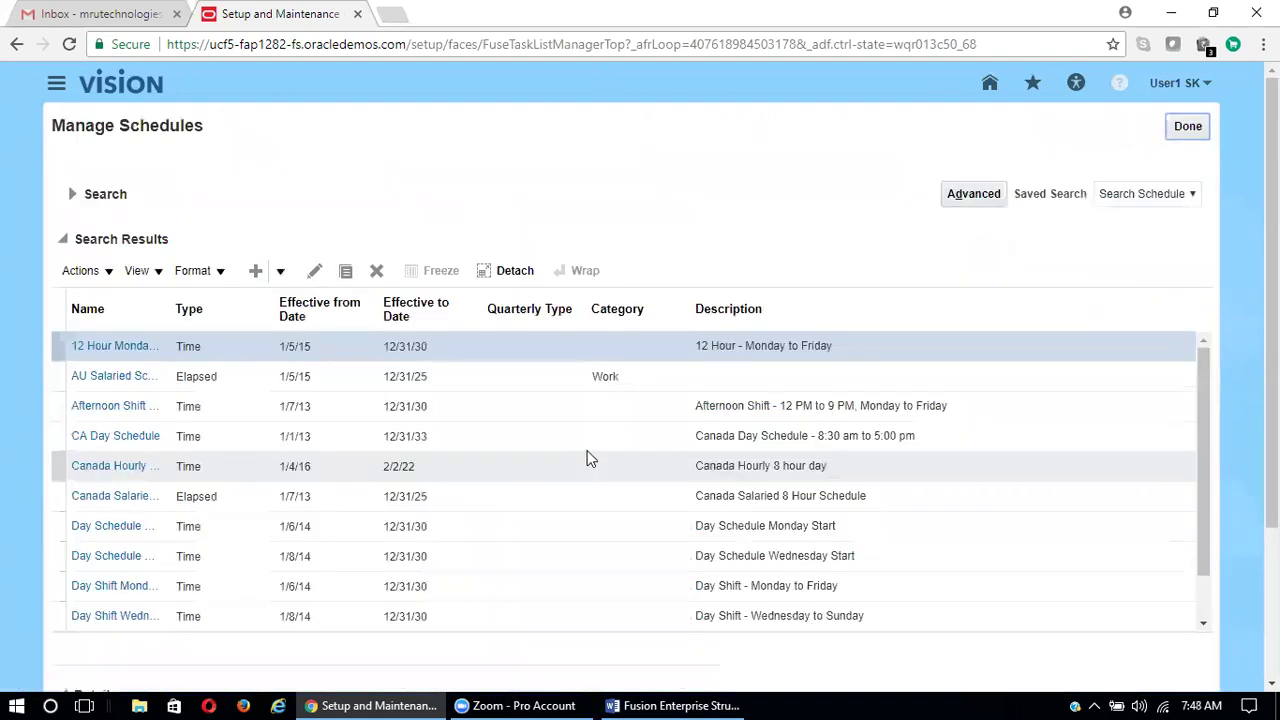
click(73, 194)
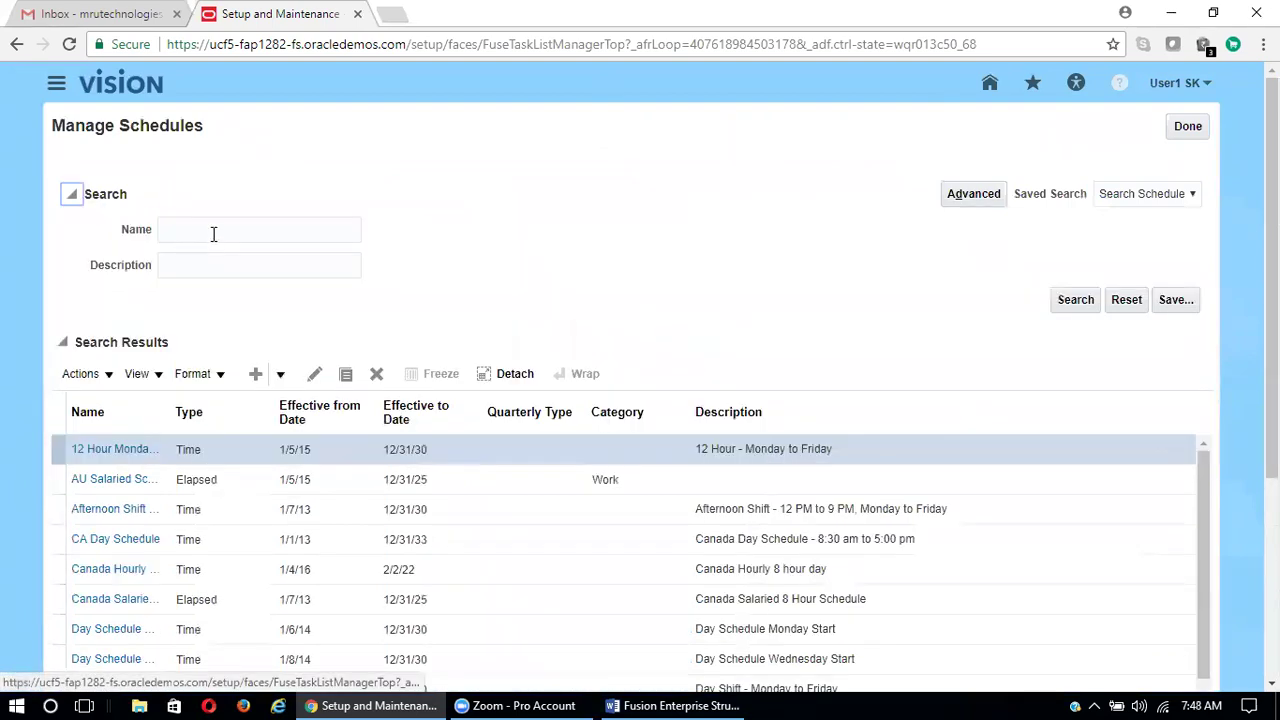
click(213, 233)
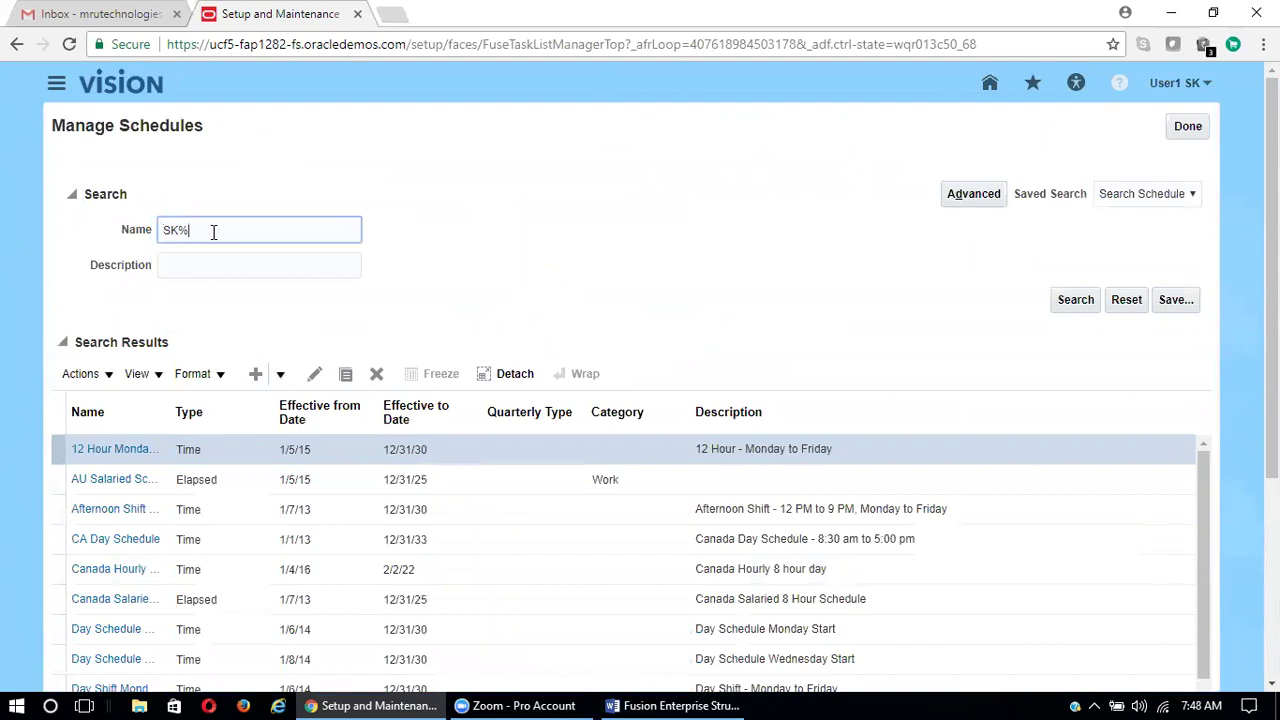
key(Return)
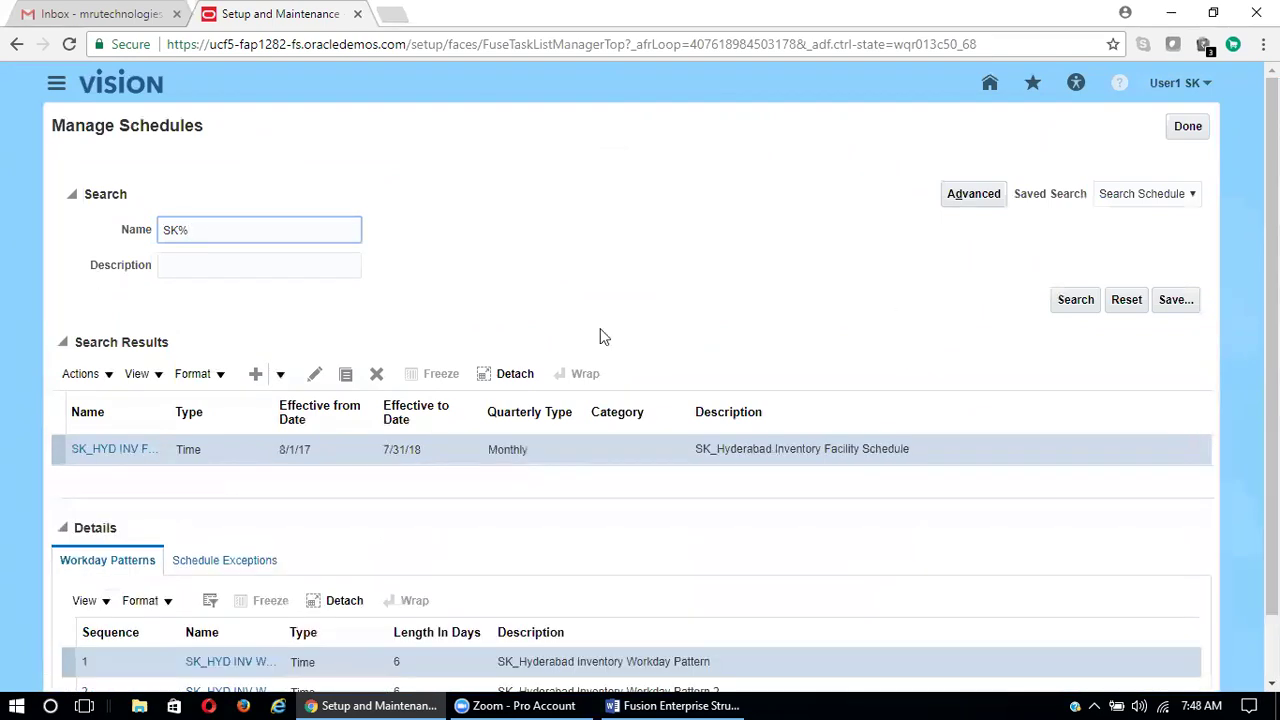
click(108, 449)
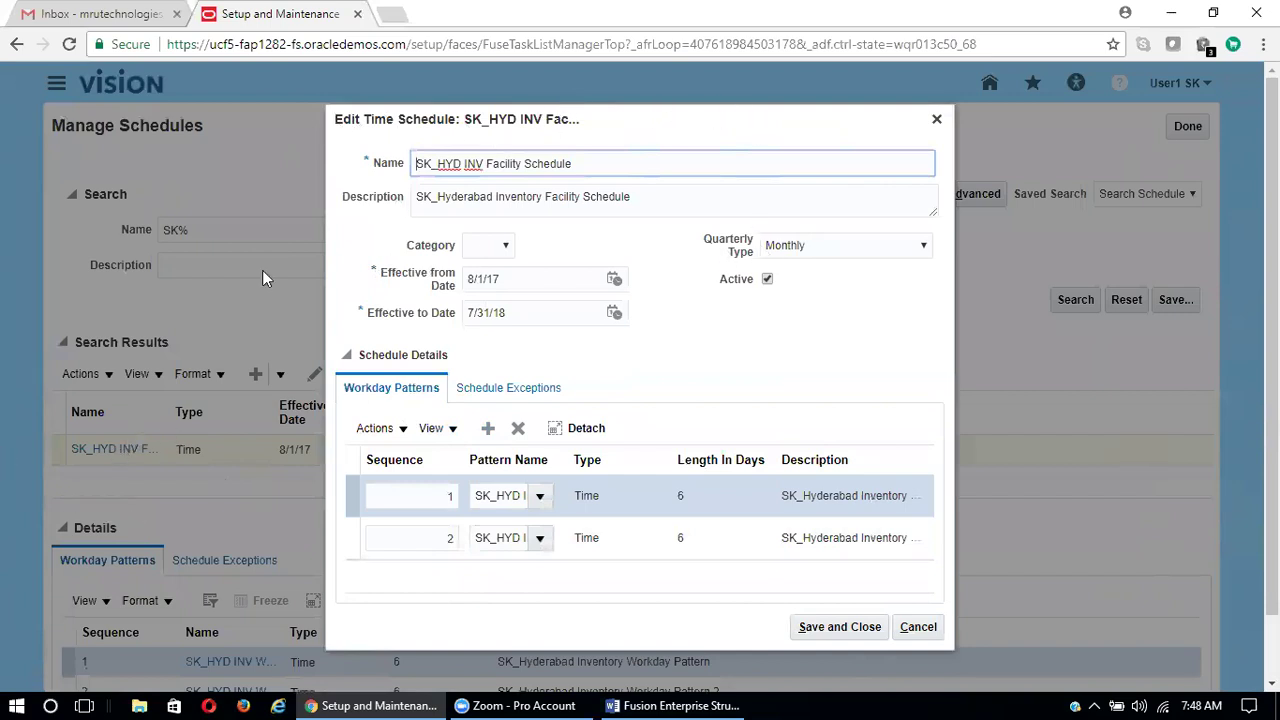
Step: Attach the SK_Christmas 2017 exception to the facility schedule by searching exception names for SK%, then save it and return to the task list
click(510, 392)
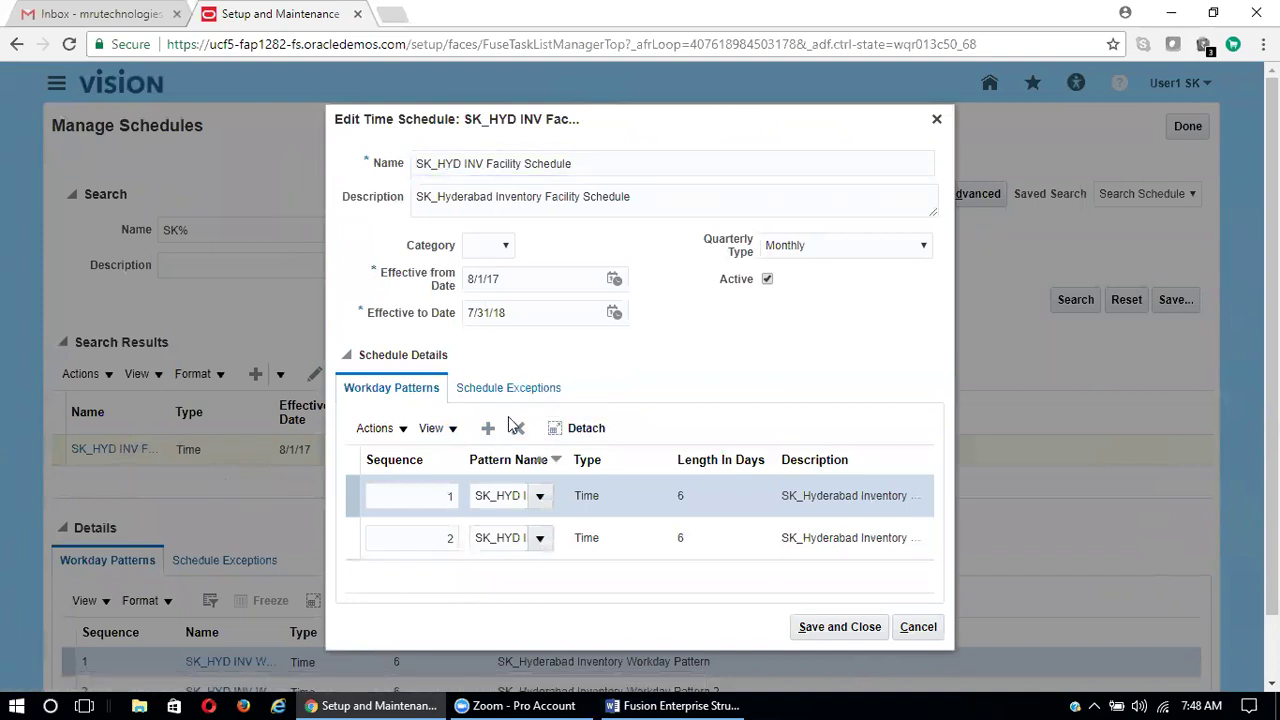
click(488, 450)
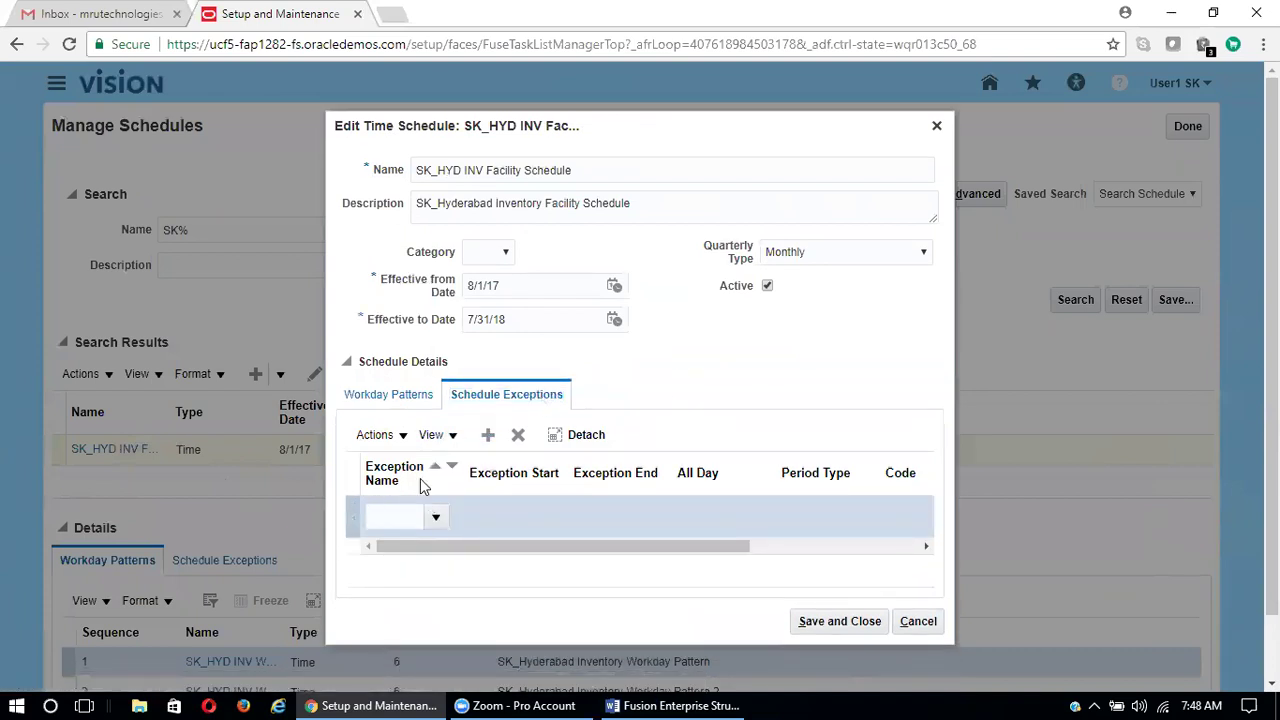
click(436, 522)
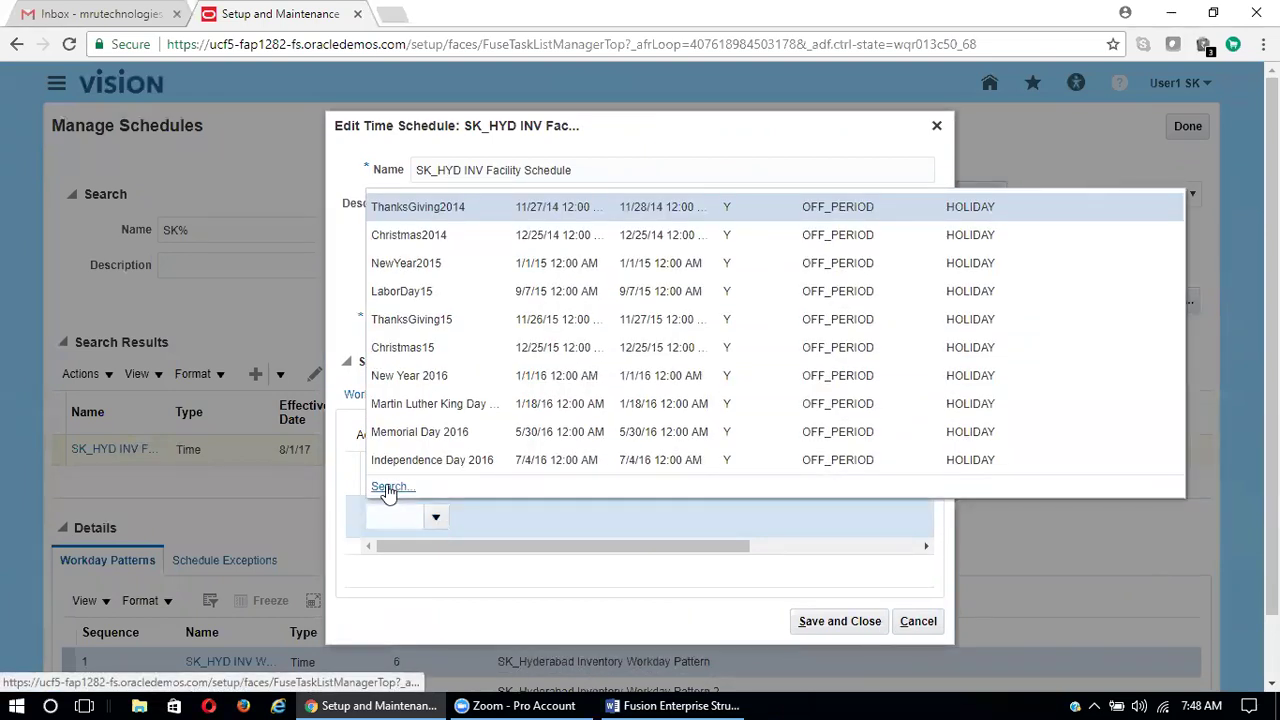
click(388, 488)
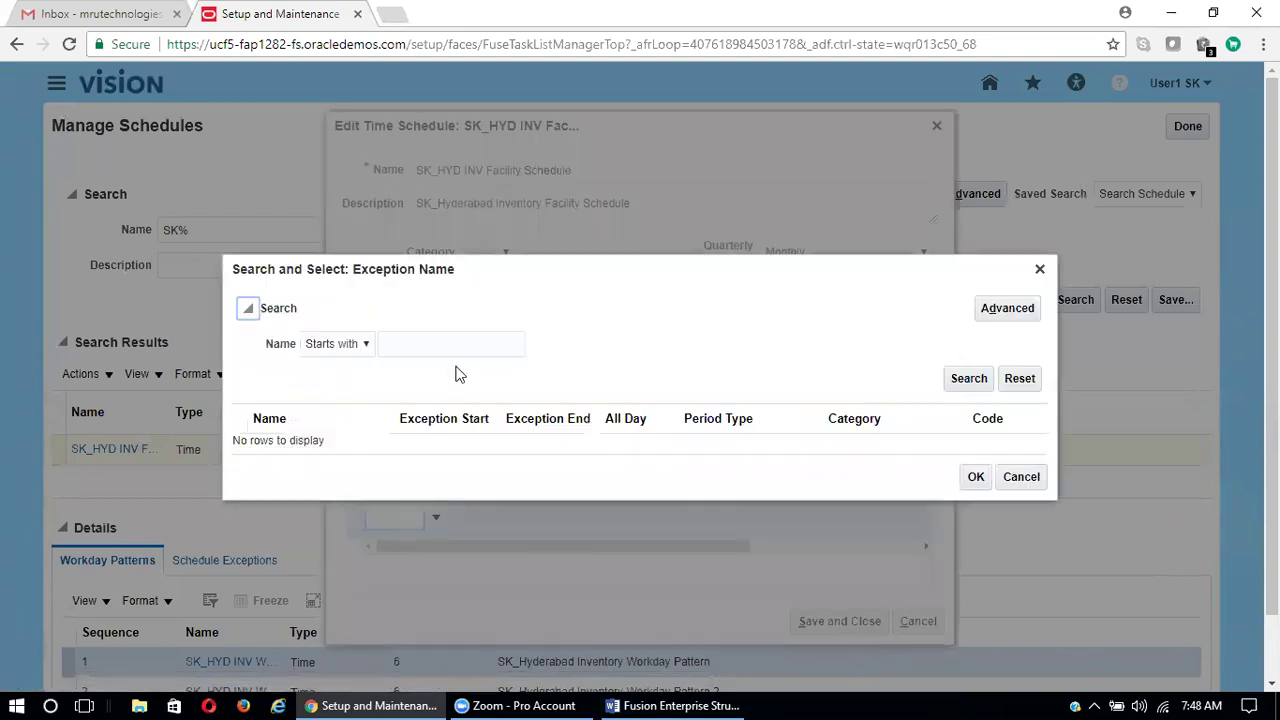
click(436, 335)
click(970, 382)
click(345, 447)
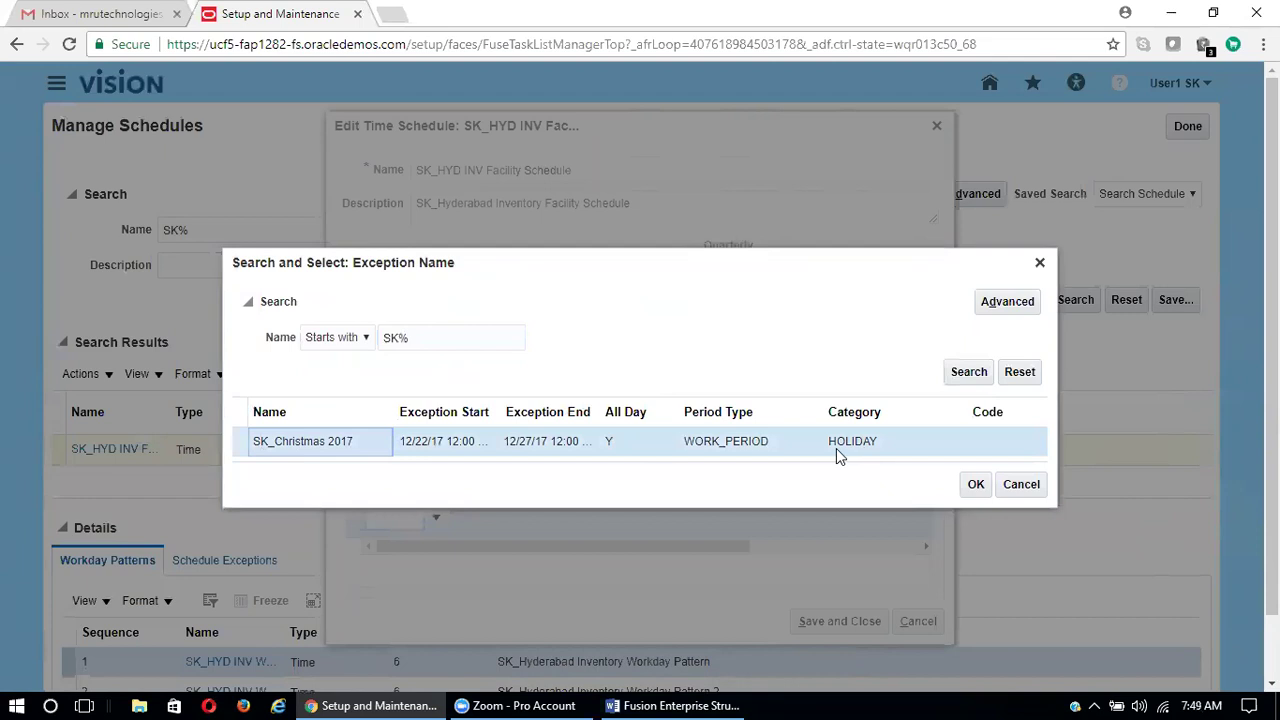
click(976, 486)
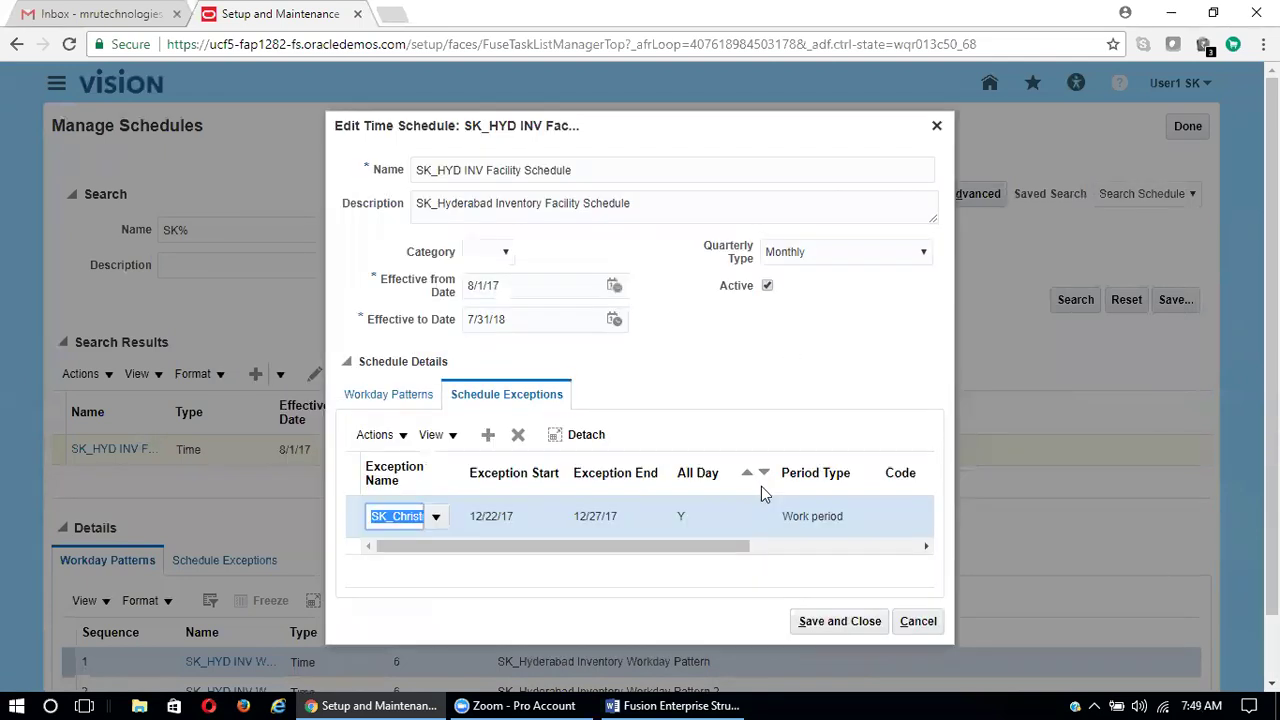
click(814, 624)
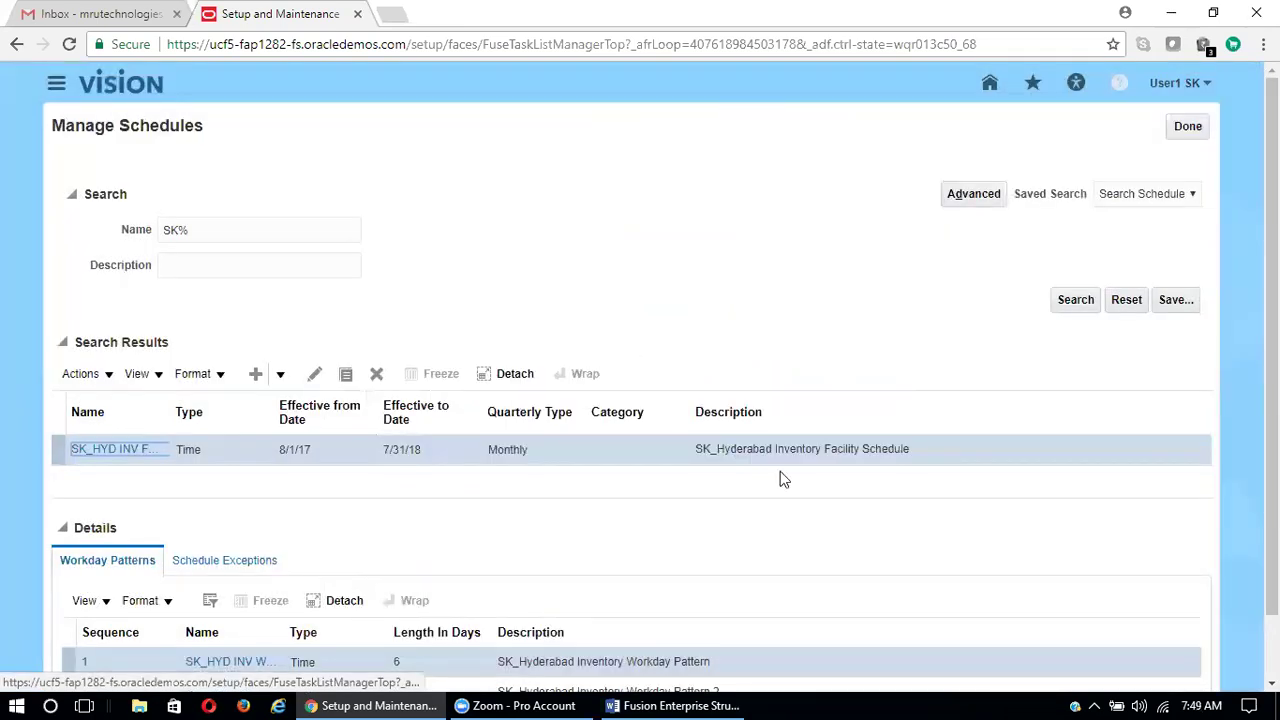
click(1188, 127)
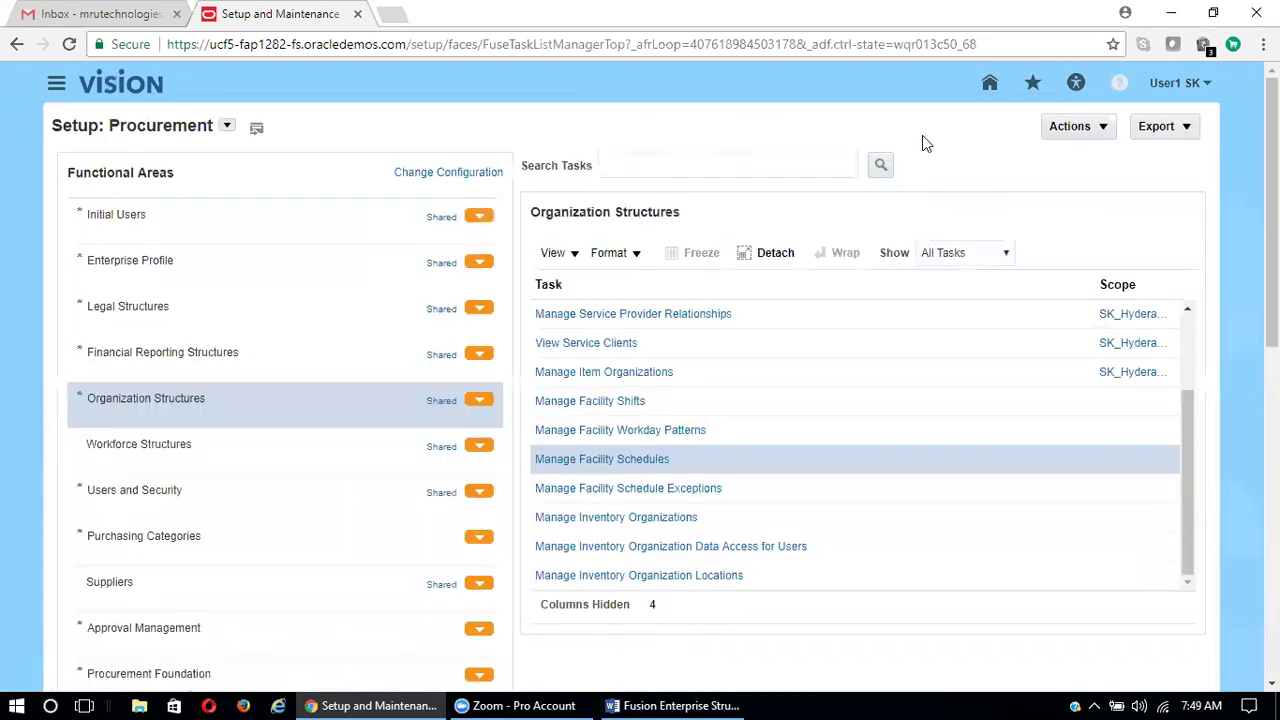
Step: Reopen Manage Facility Schedules, search schedule names for SK%, check the Hyderabad schedule's exceptions, and return to the task list
click(573, 463)
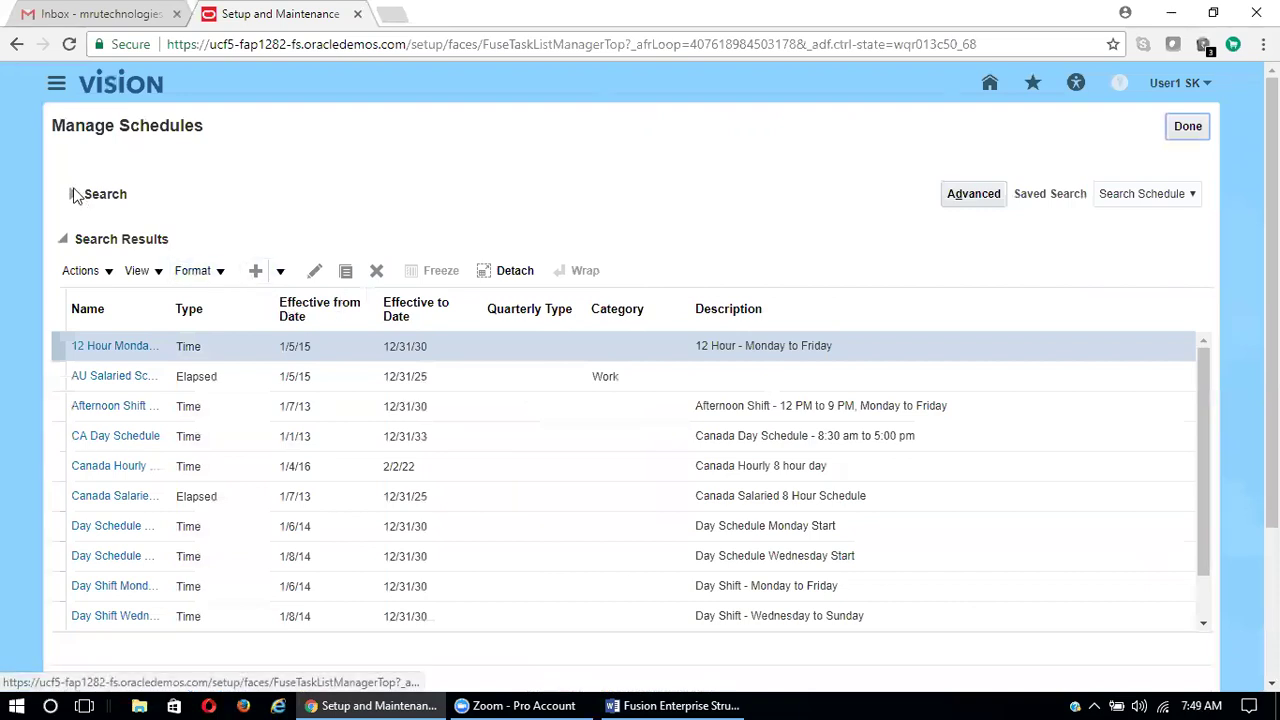
click(74, 194)
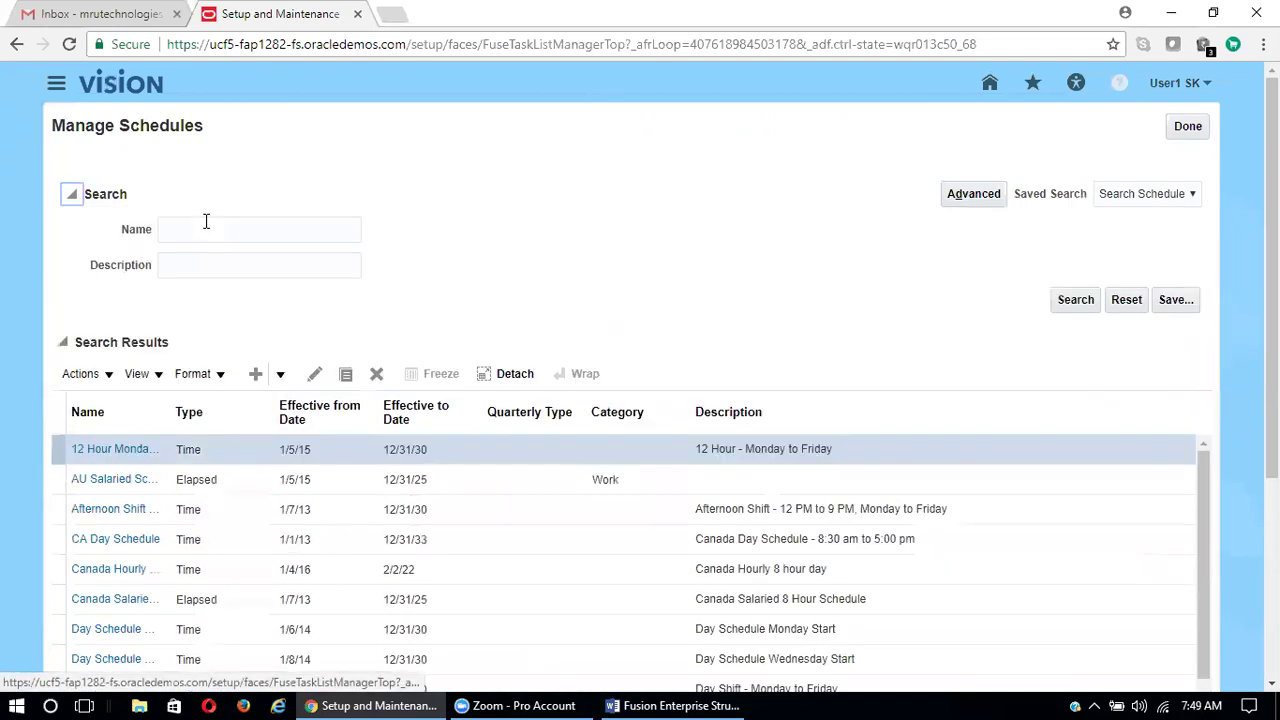
click(205, 225)
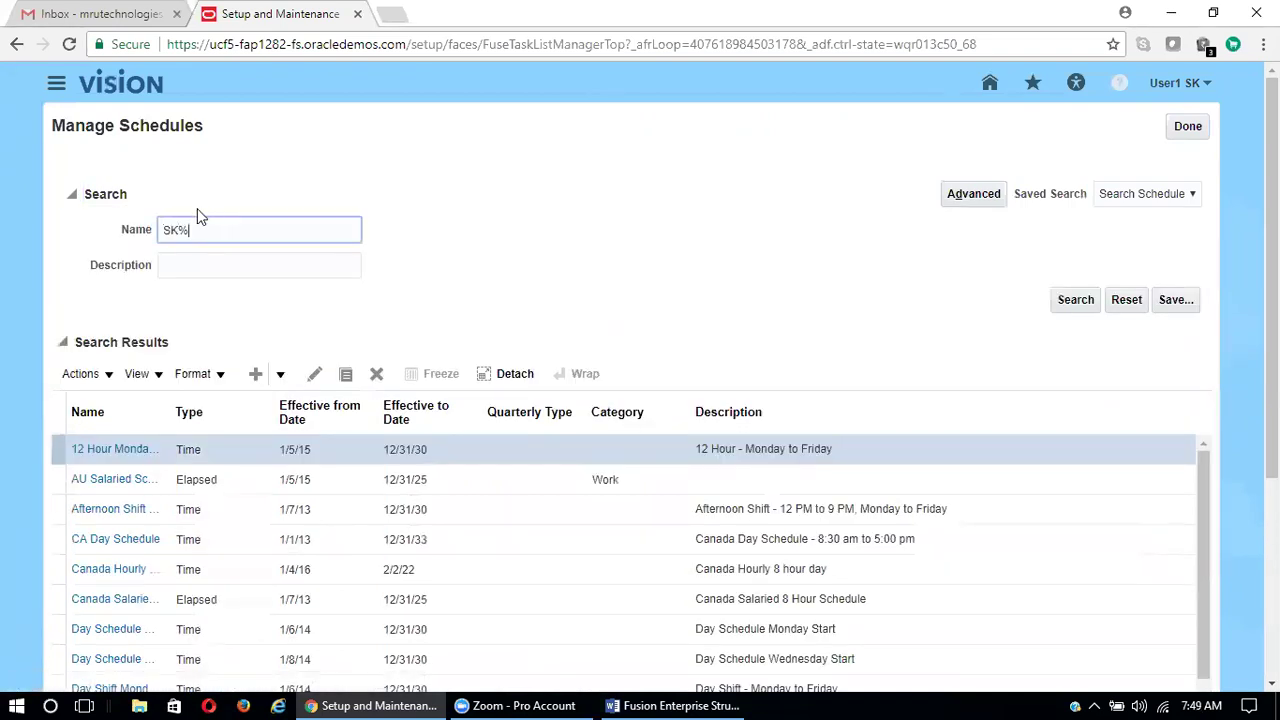
click(1076, 300)
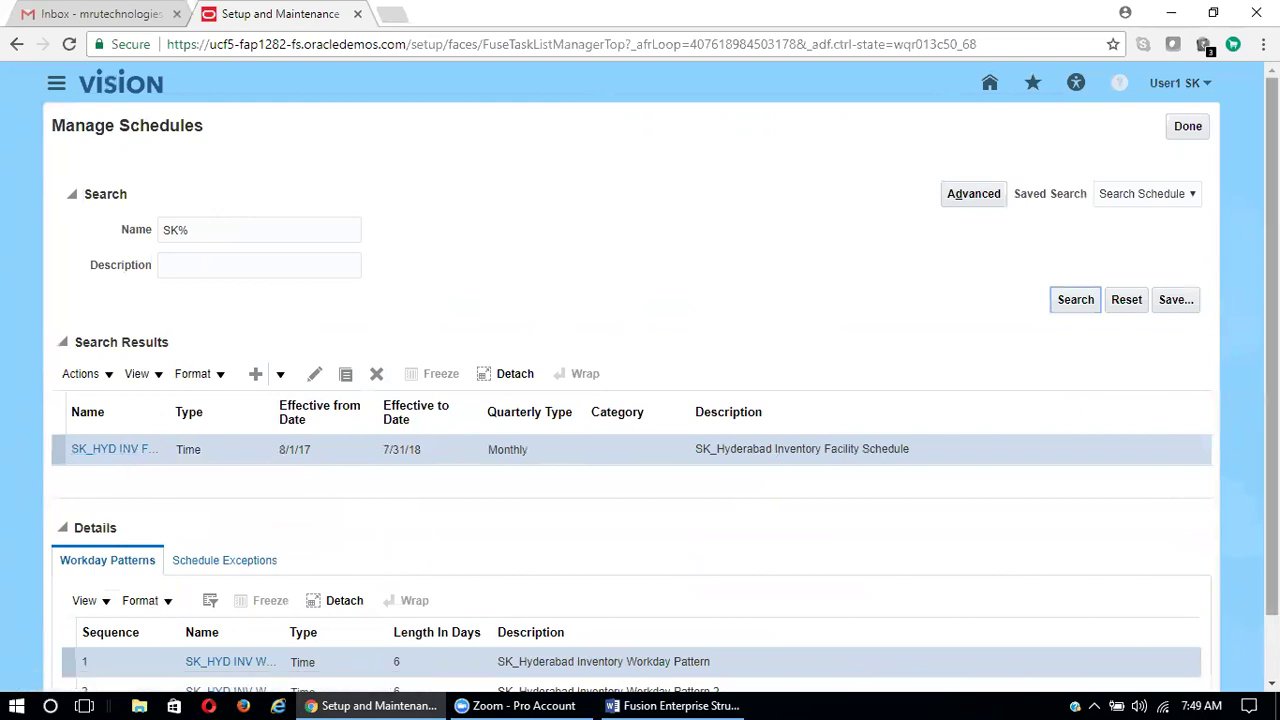
scroll(1120, 450, down, 2)
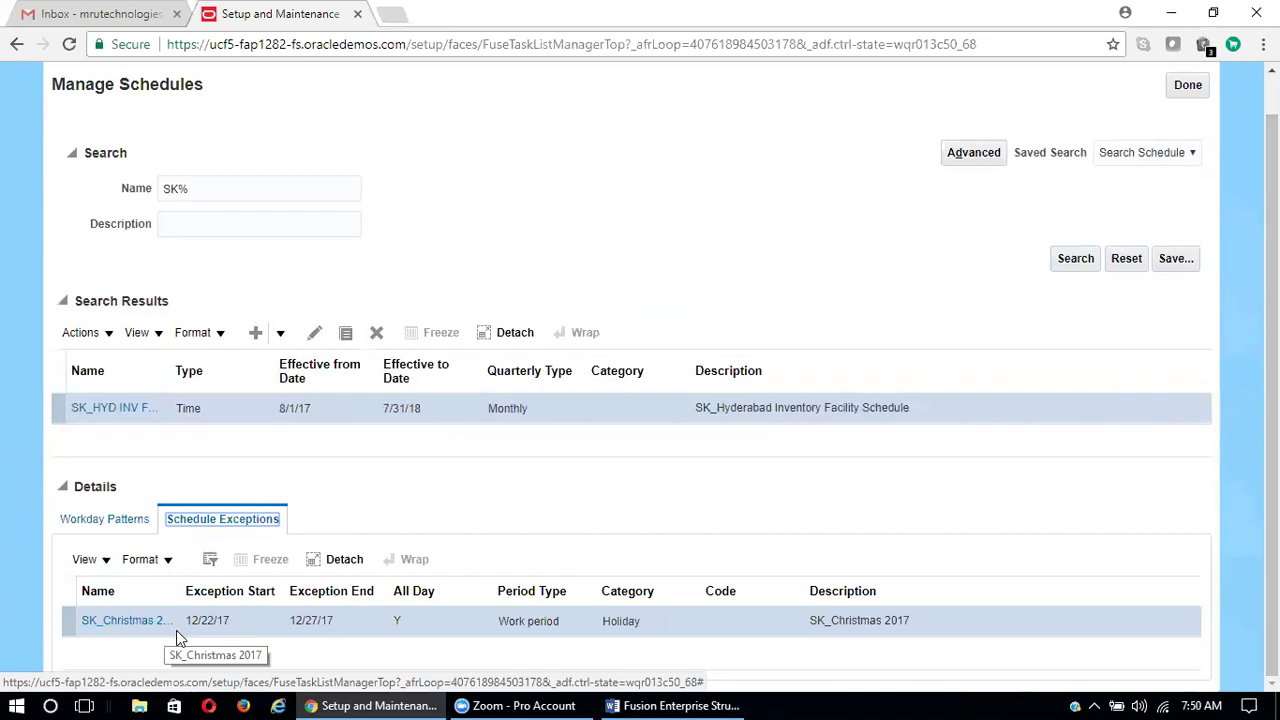
scroll(1200, 300, up, 1)
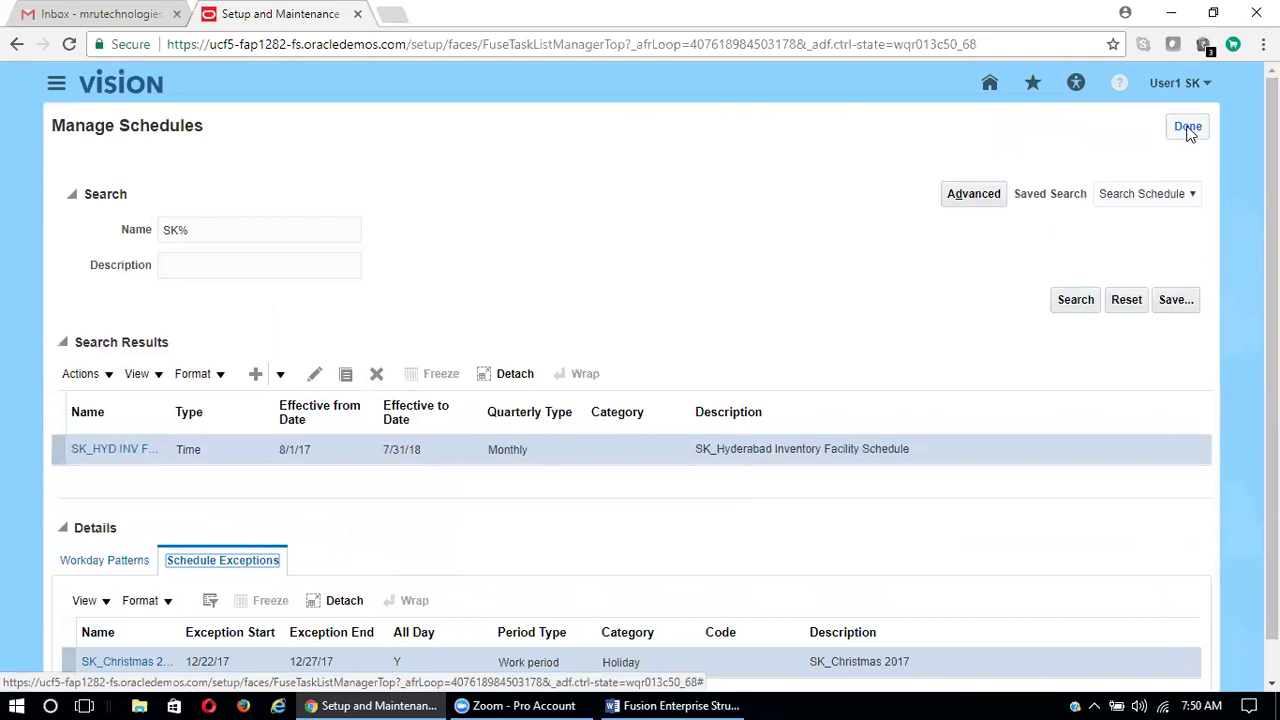
click(1188, 128)
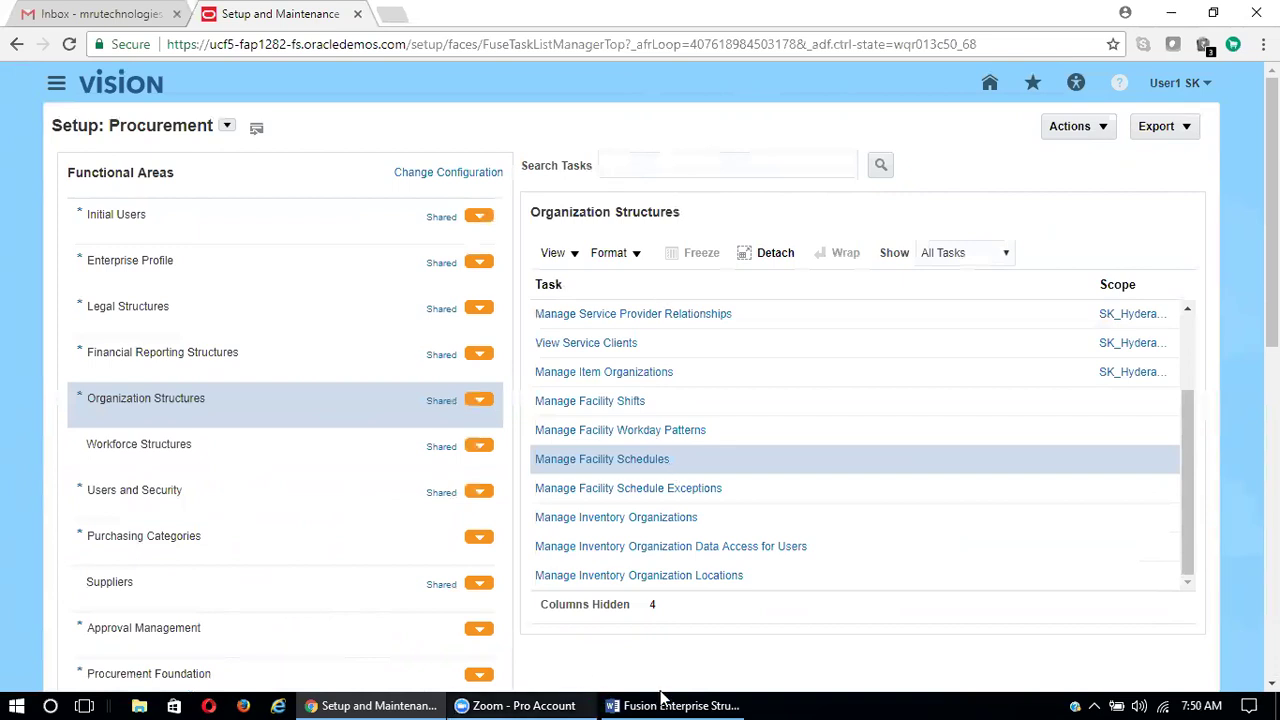
Step: Switch to the Fusion Enterprise Structure document in Word and examine the Manage Inventory Organization item under the inventory organization prerequisites
click(741, 705)
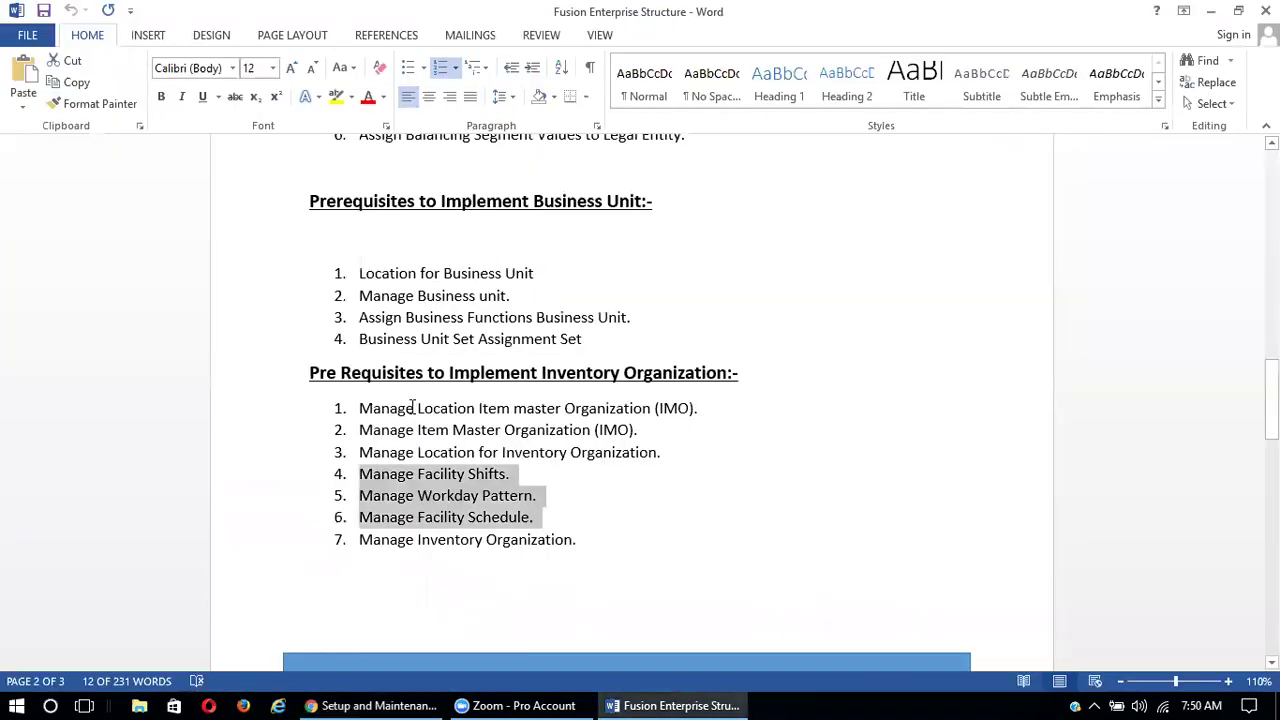
click(575, 543)
drag(575, 543, 372, 545)
drag(600, 569, 354, 563)
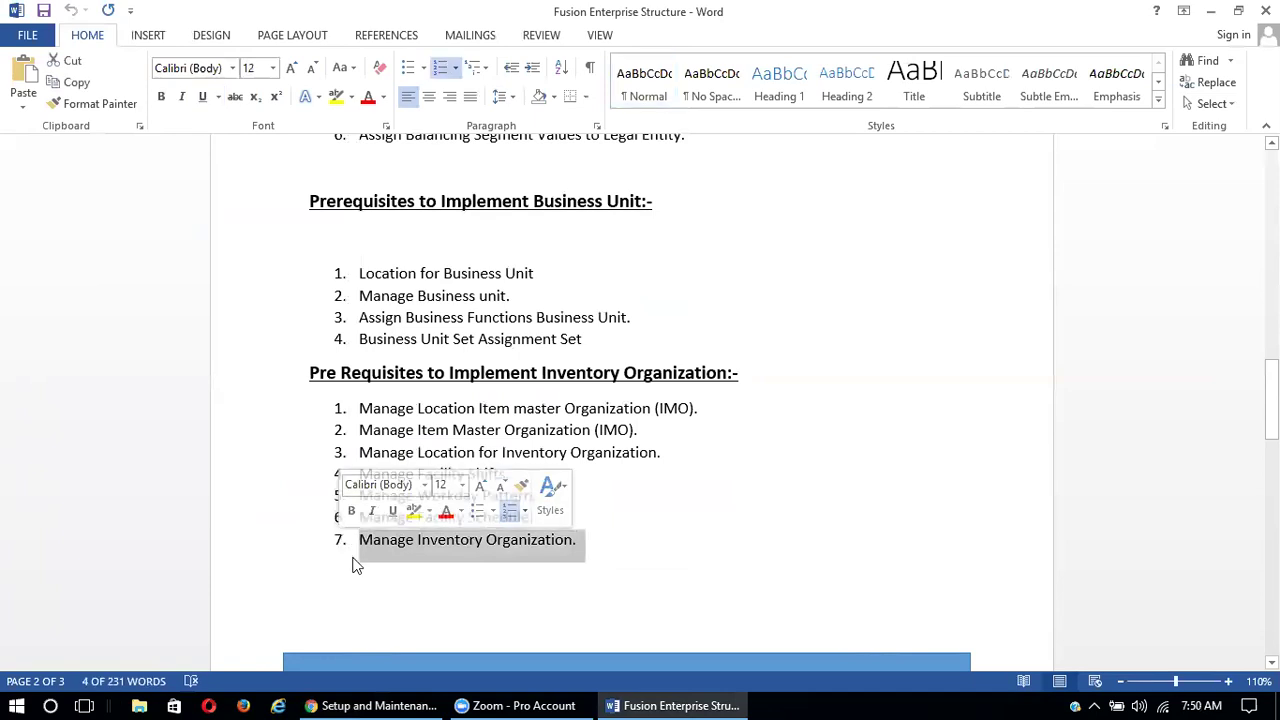
click(590, 540)
drag(589, 540, 361, 539)
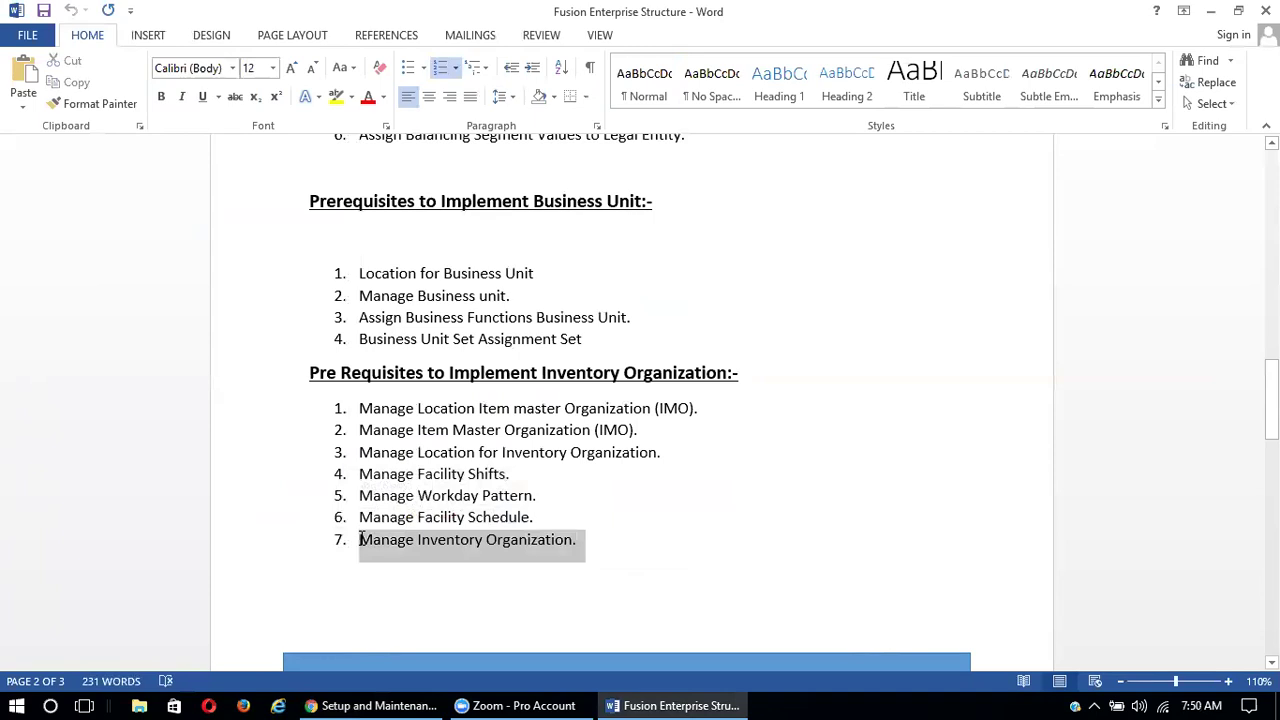
click(603, 538)
scroll(658, 551, down, 2)
scroll(660, 551, up, 2)
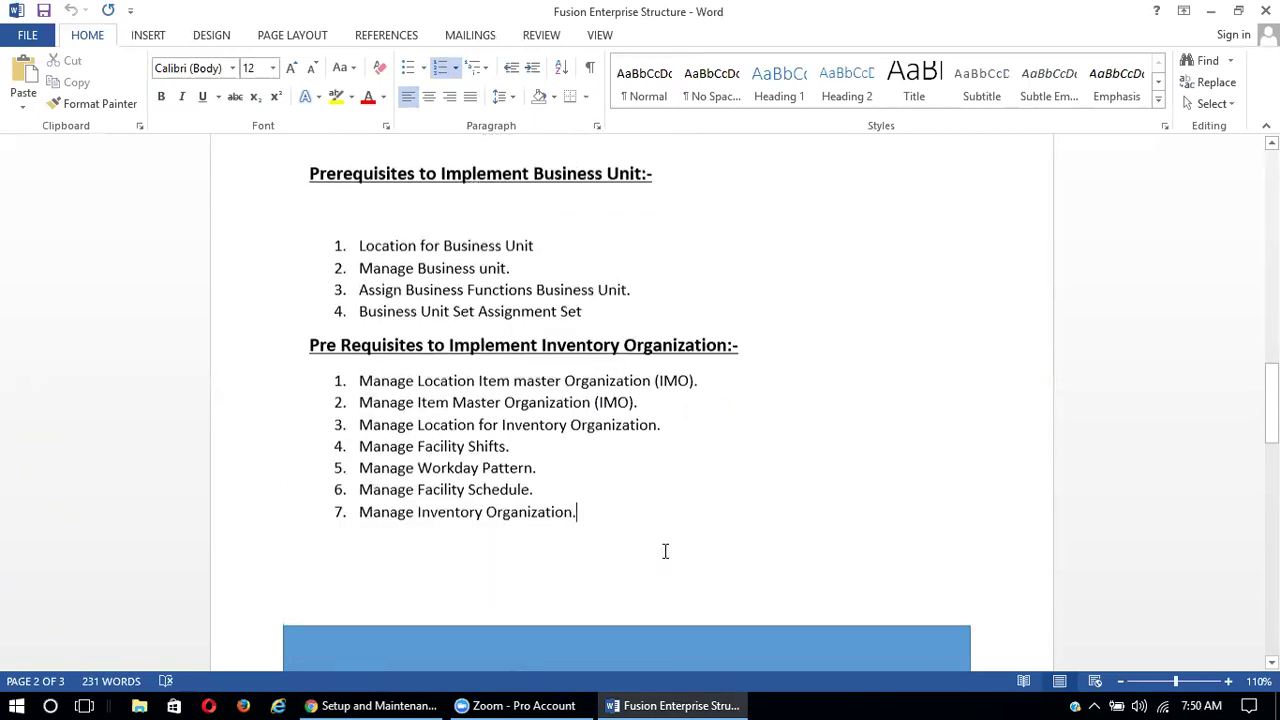
Step: Review the structure levels from Enterprise to Sub inventory, and highlight inventory organization prerequisites 1 to 6
scroll(594, 506, up, 15)
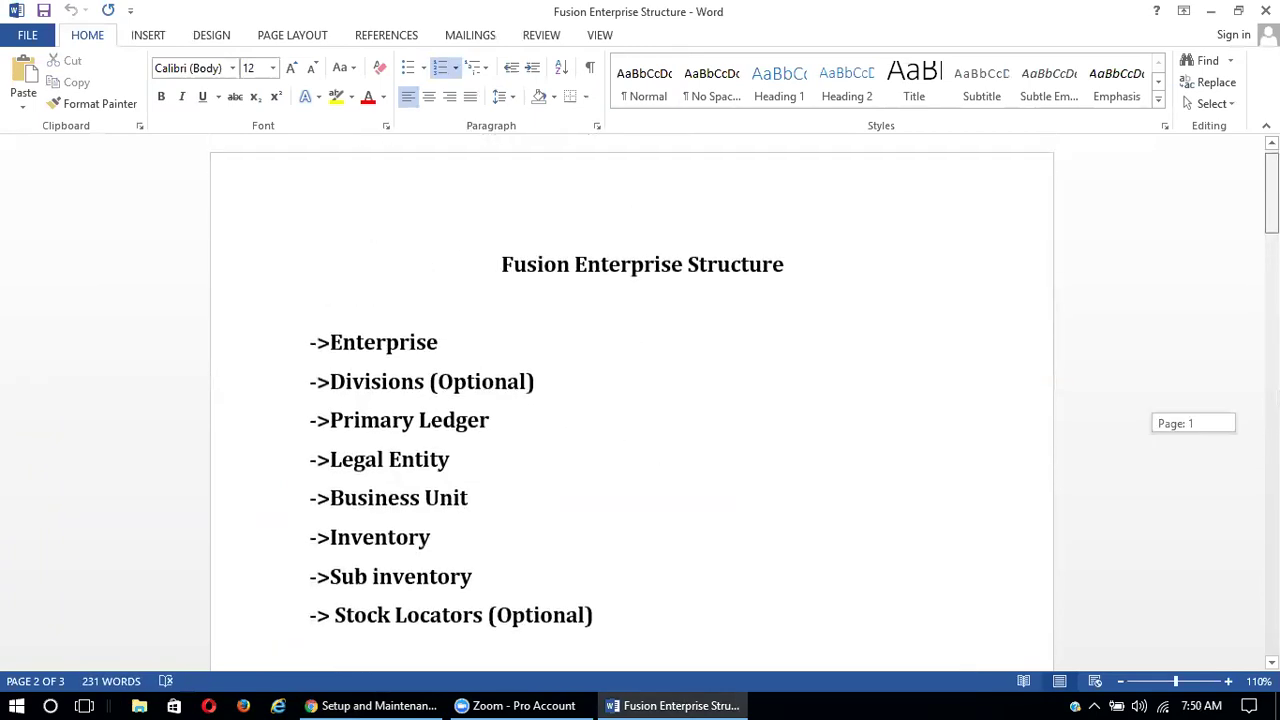
drag(479, 530, 286, 286)
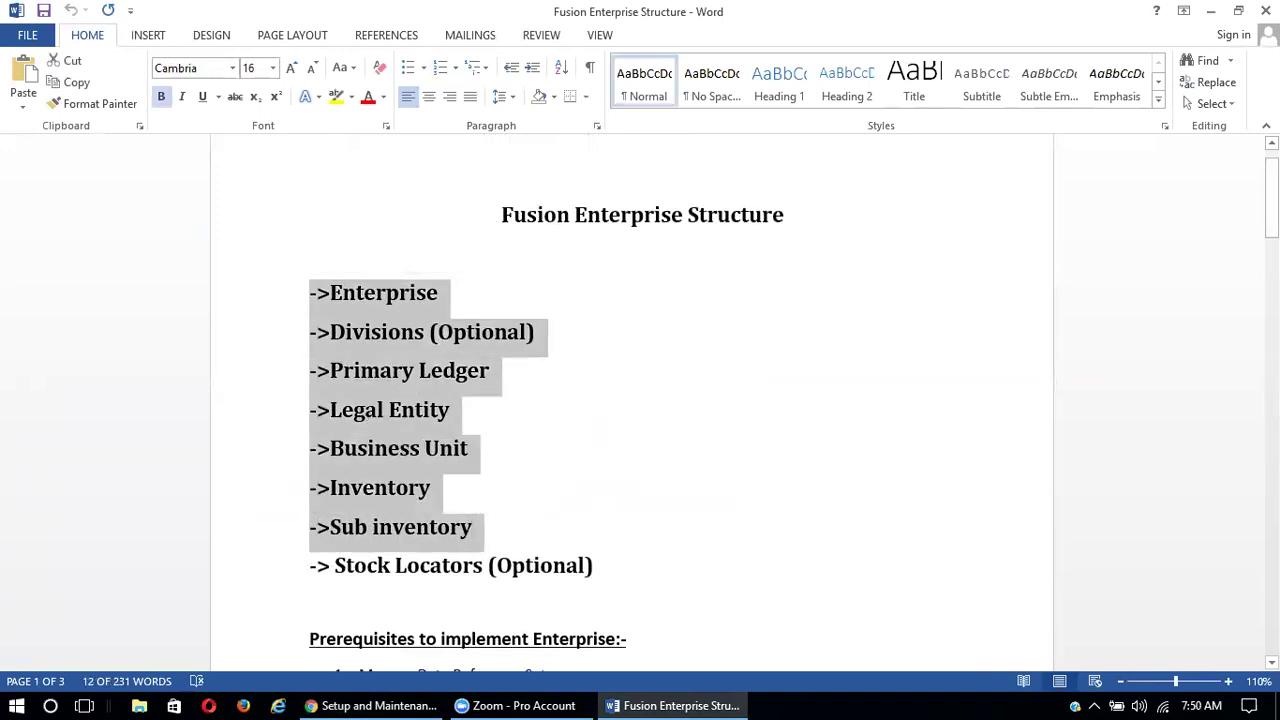
scroll(632, 400, down, 15)
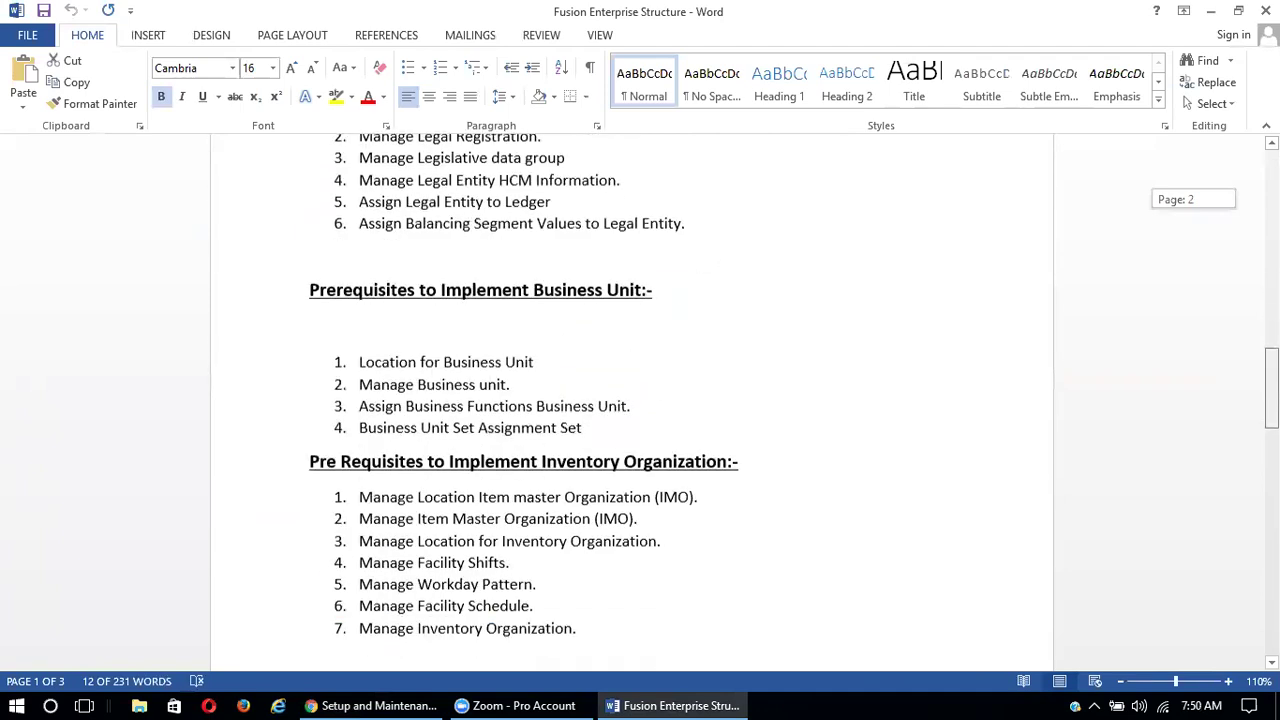
scroll(574, 394, down, 5)
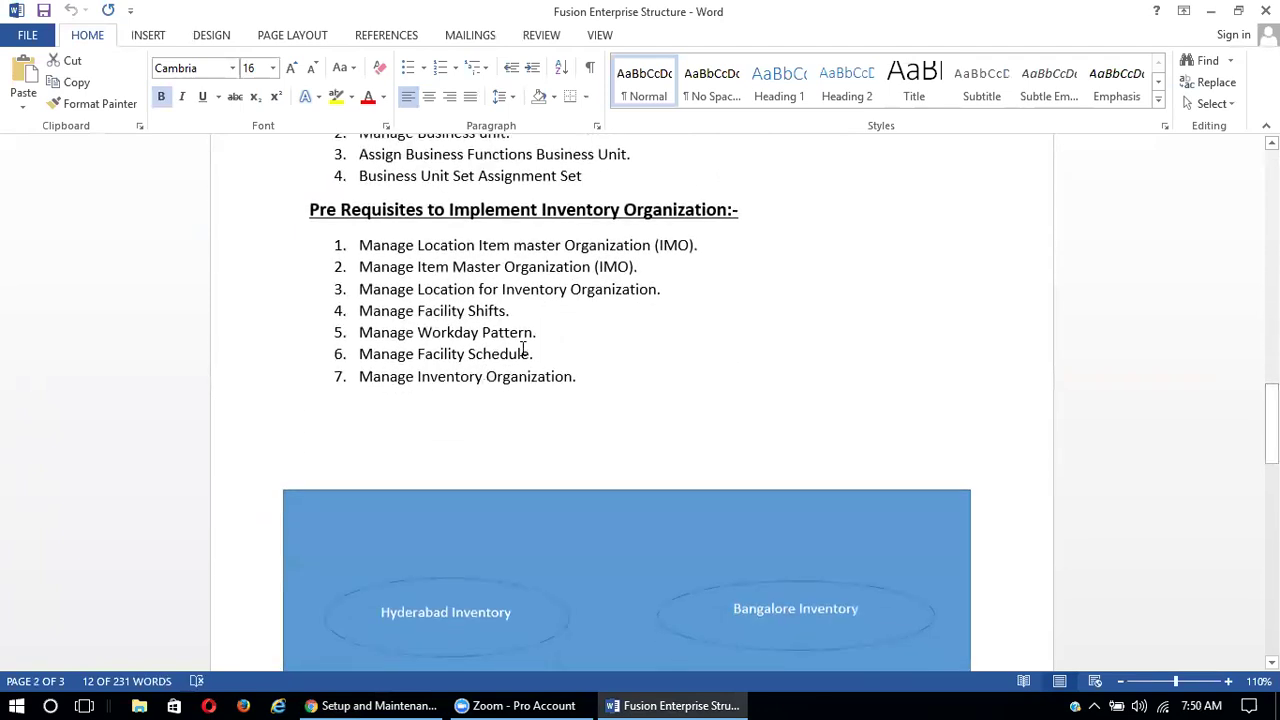
drag(512, 348, 368, 245)
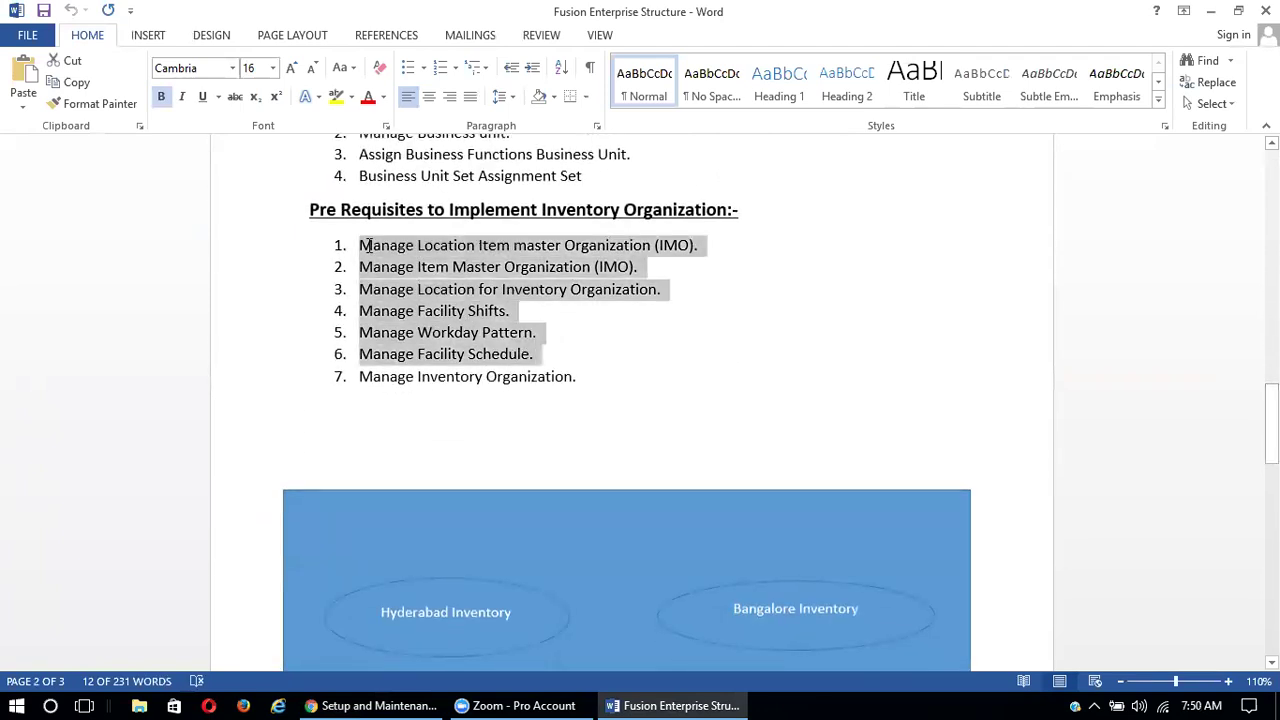
Step: Highlight prerequisite 7, Manage Inventory Organization, as the remaining item, and clear the selection
drag(578, 377, 357, 370)
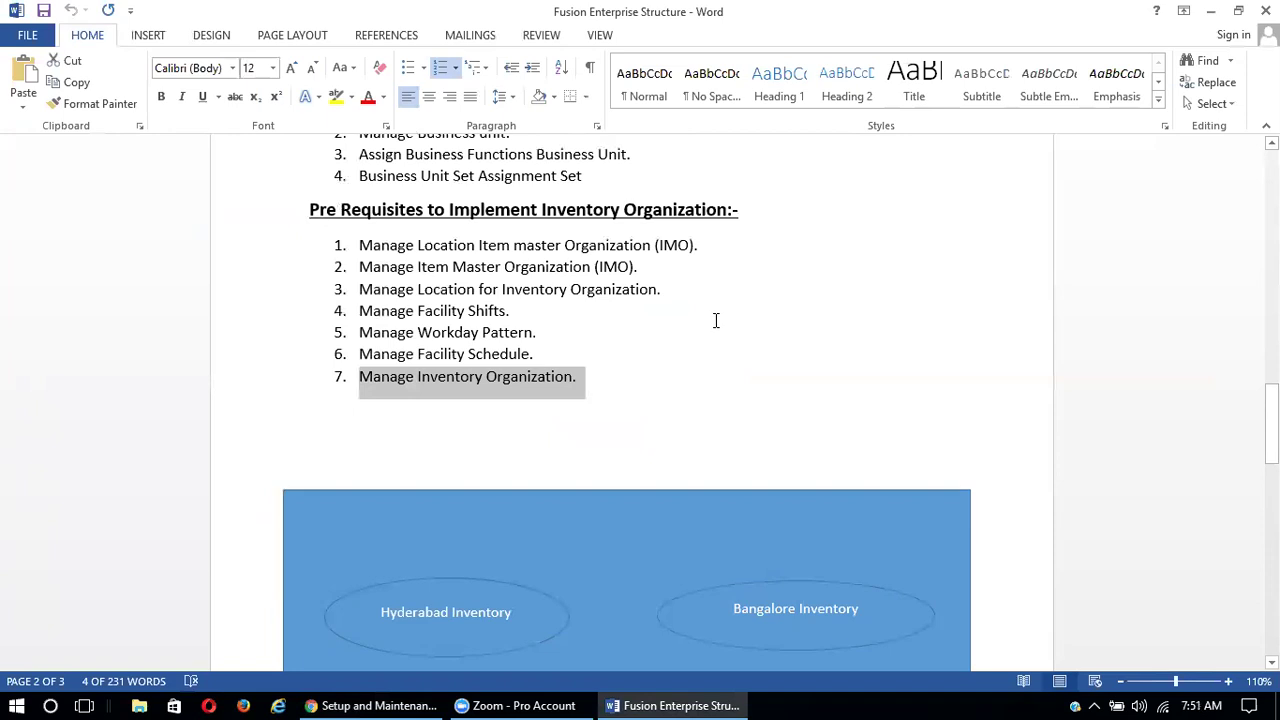
click(568, 386)
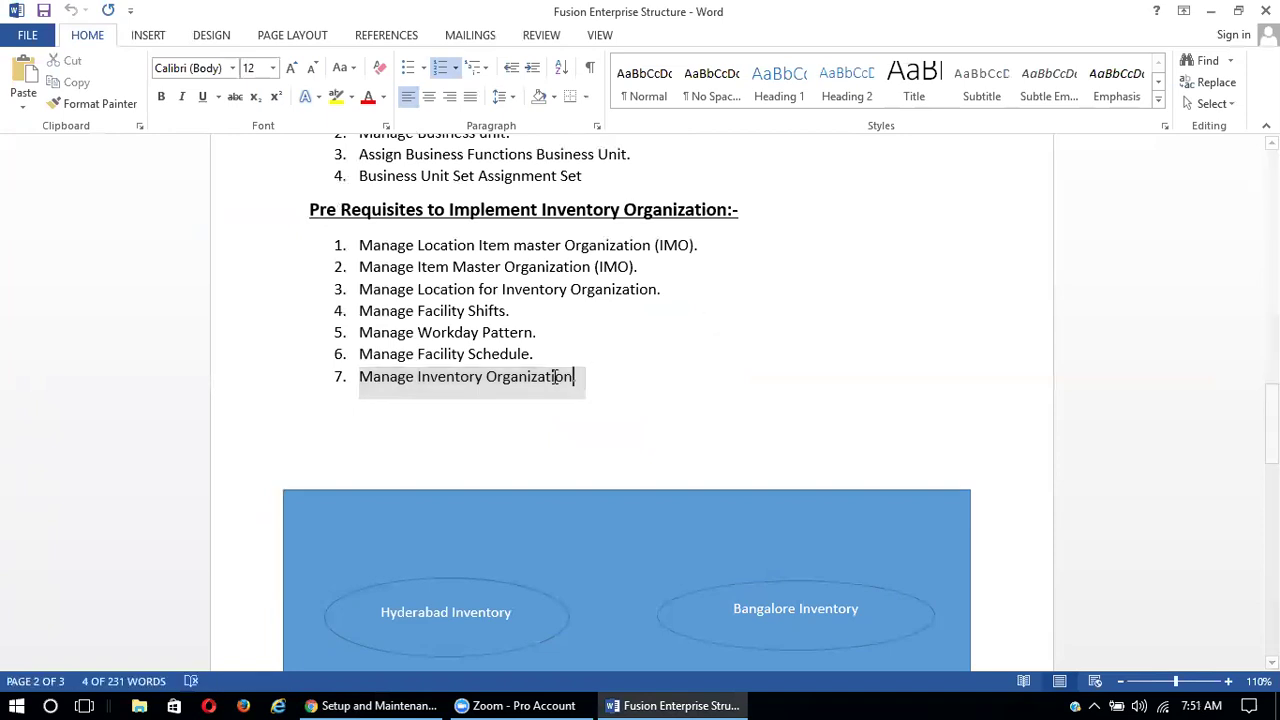
click(370, 376)
triple_click(370, 376)
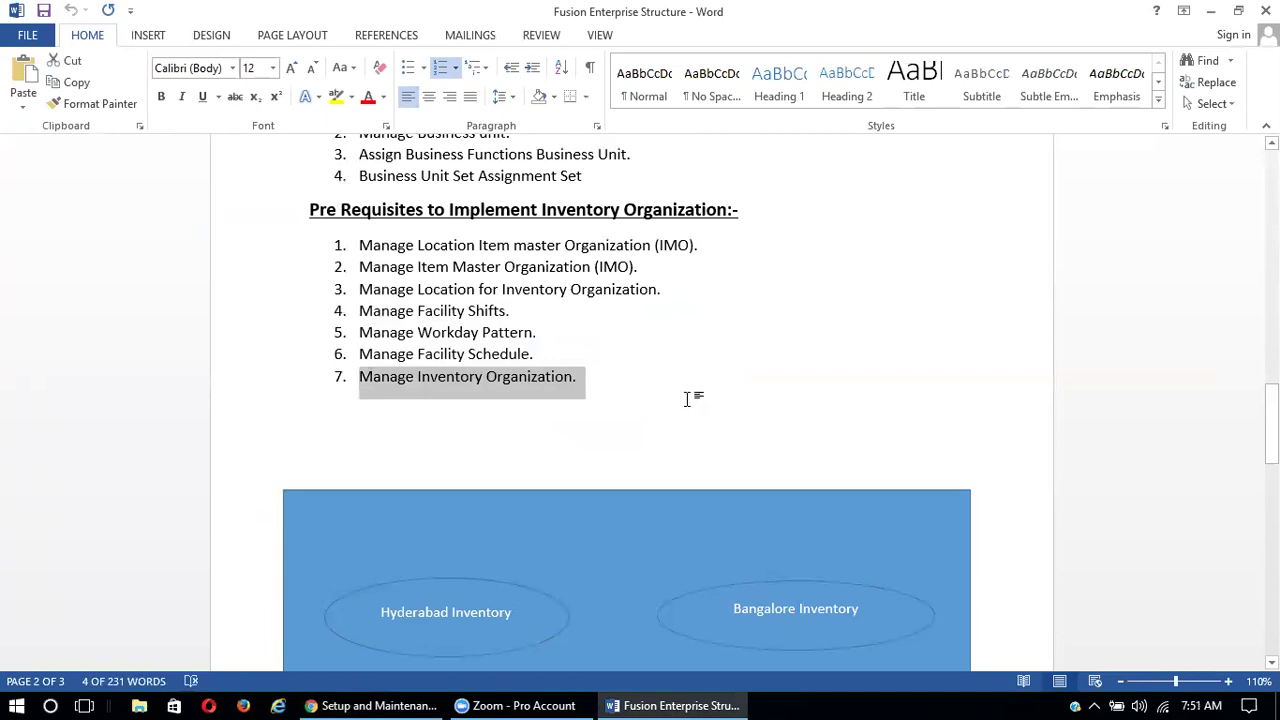
click(675, 390)
drag(543, 378, 333, 400)
click(328, 393)
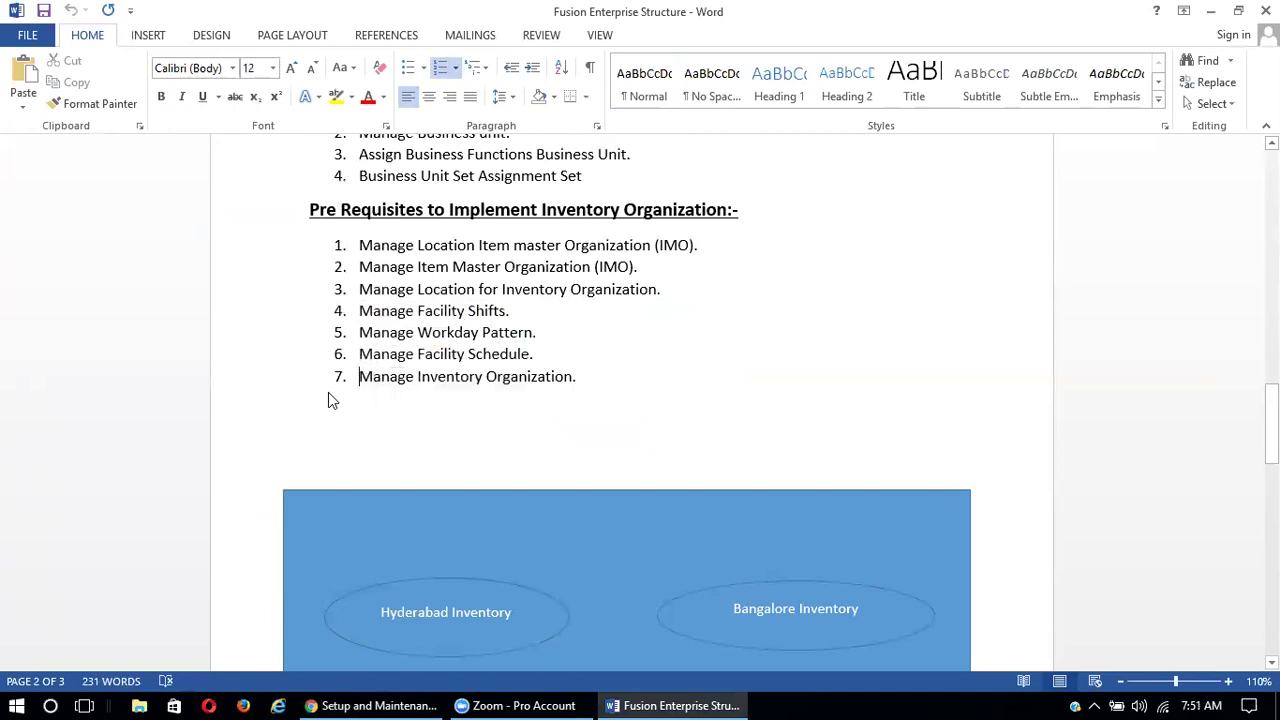
Step: Go back to the enterprise structure list and highlight Sub inventory, Stock Locators, Primary Ledger, and the levels from Enterprise to Sub inventory
drag(1271, 423, 1271, 198)
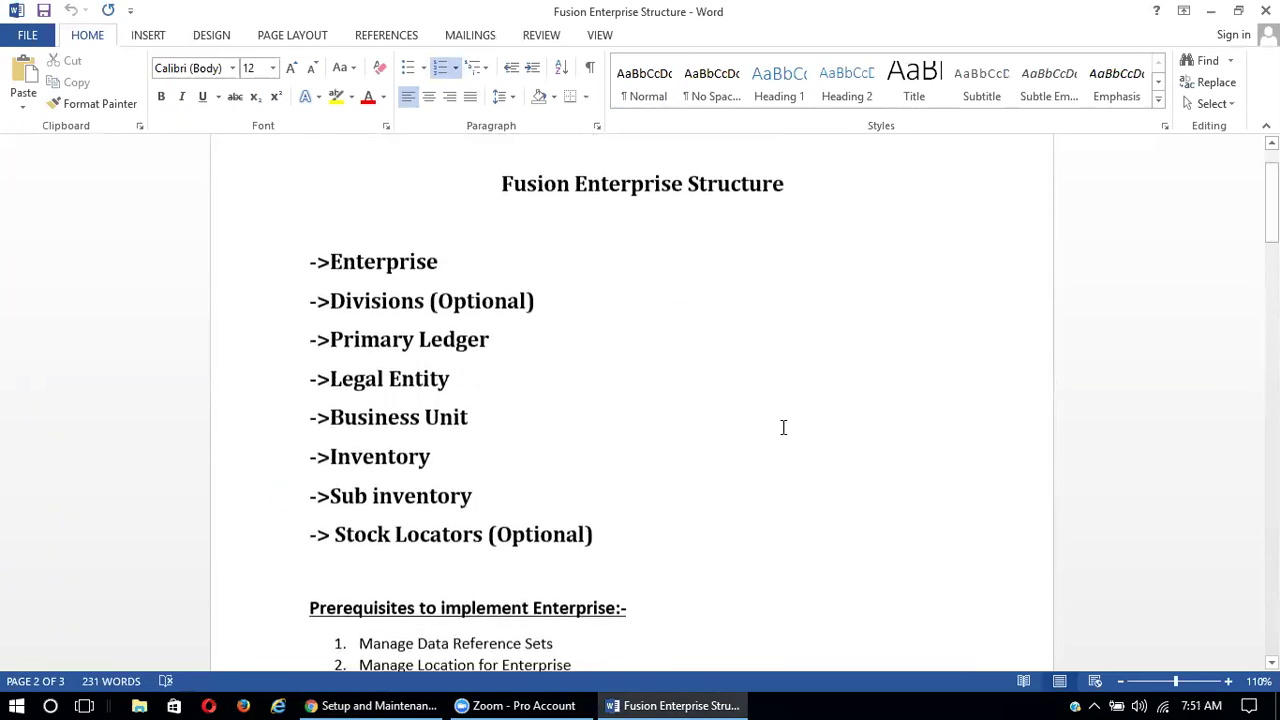
drag(480, 491, 340, 495)
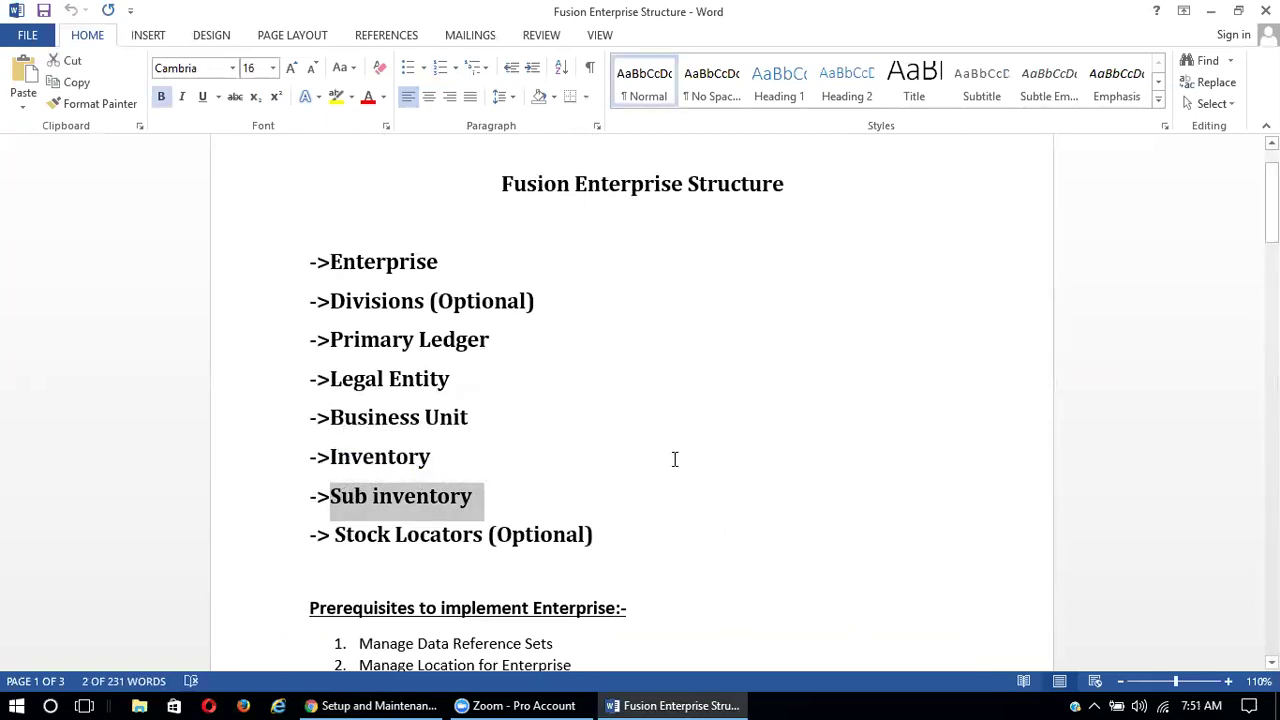
click(674, 457)
drag(471, 494, 314, 249)
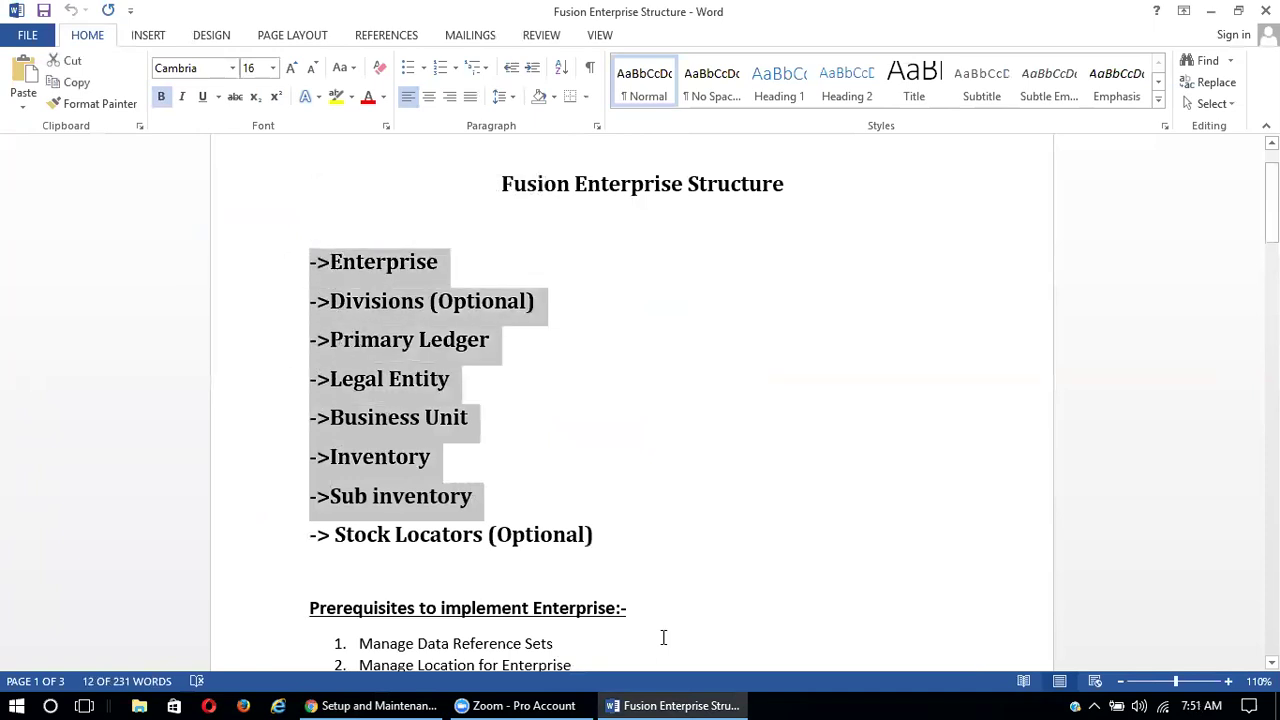
click(619, 534)
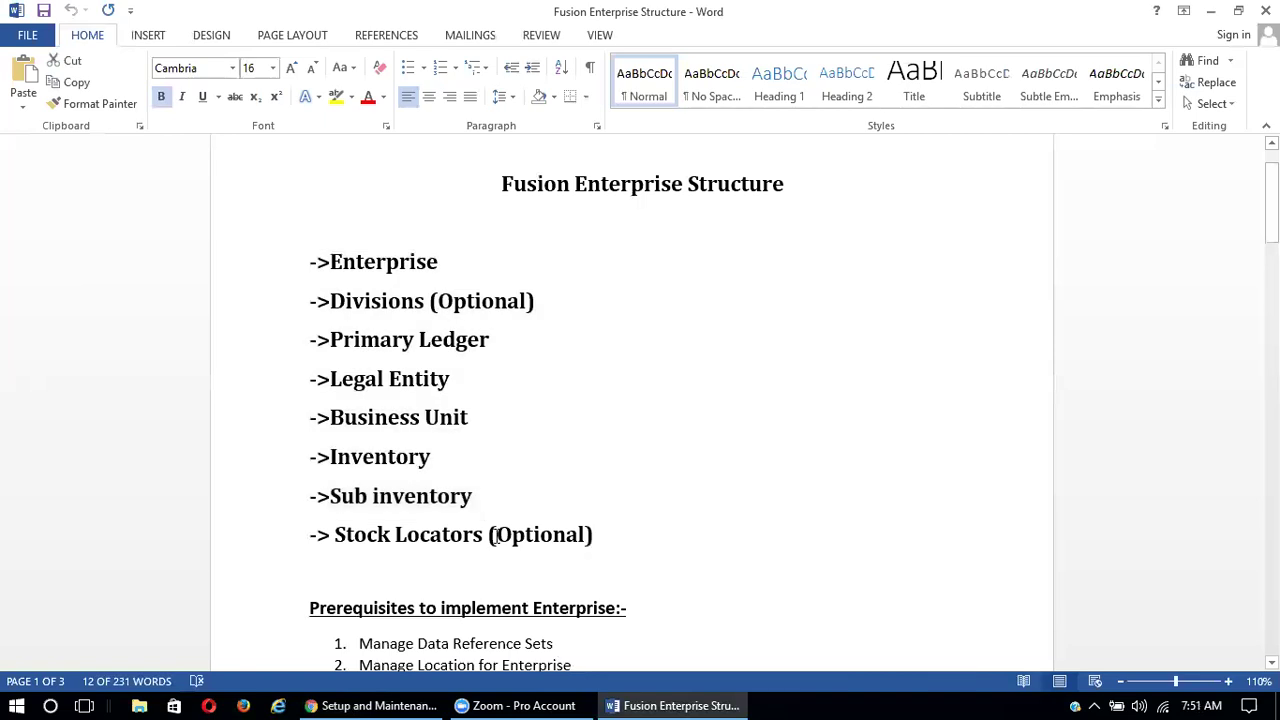
drag(594, 536, 335, 536)
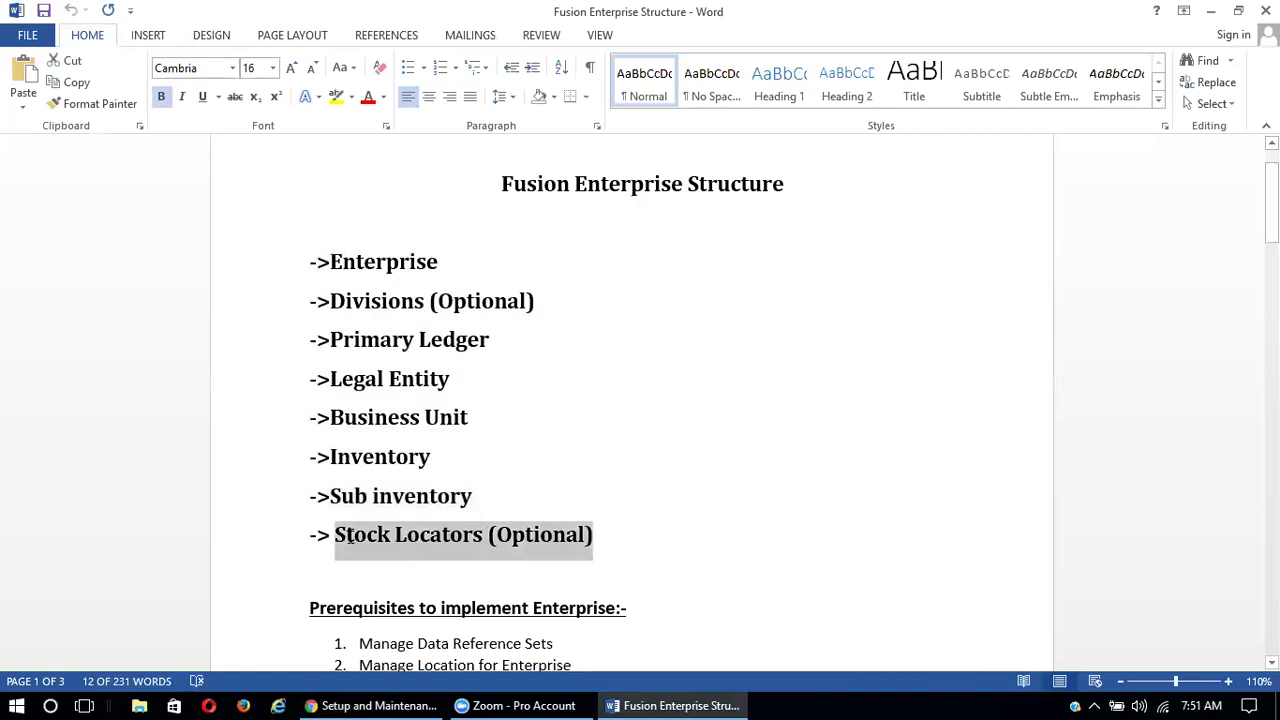
click(617, 545)
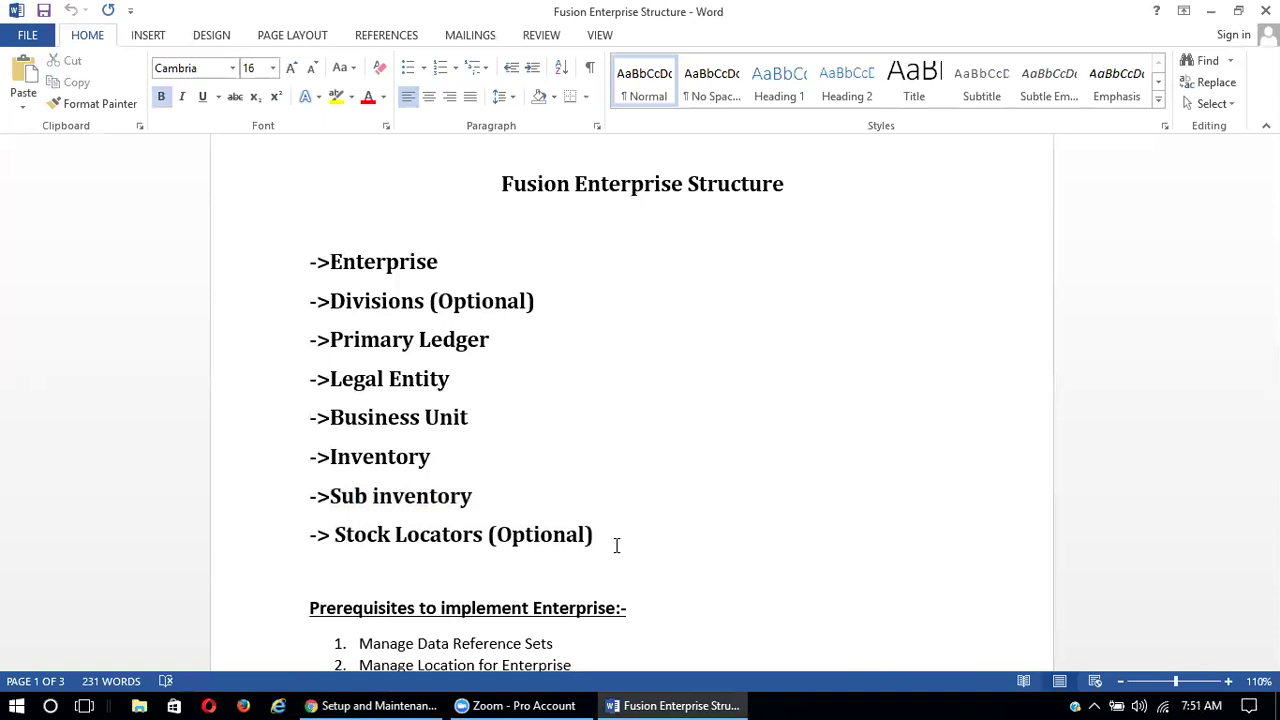
drag(509, 343, 336, 344)
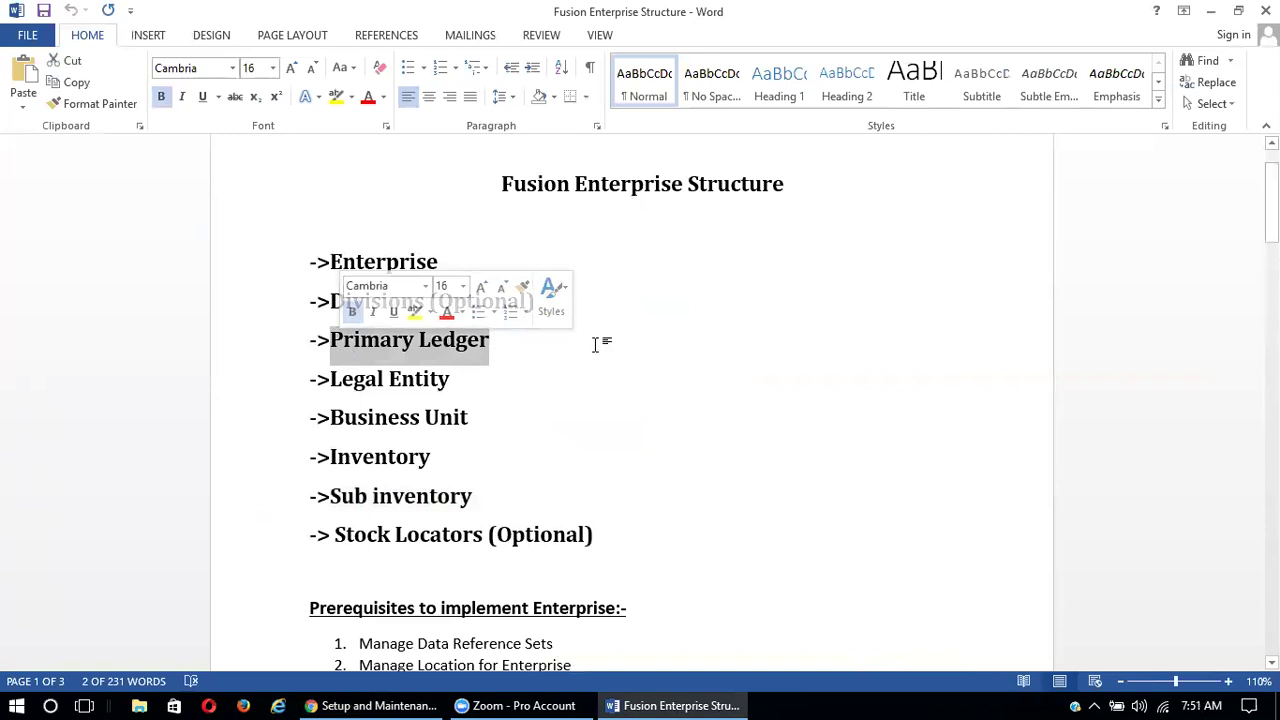
click(595, 347)
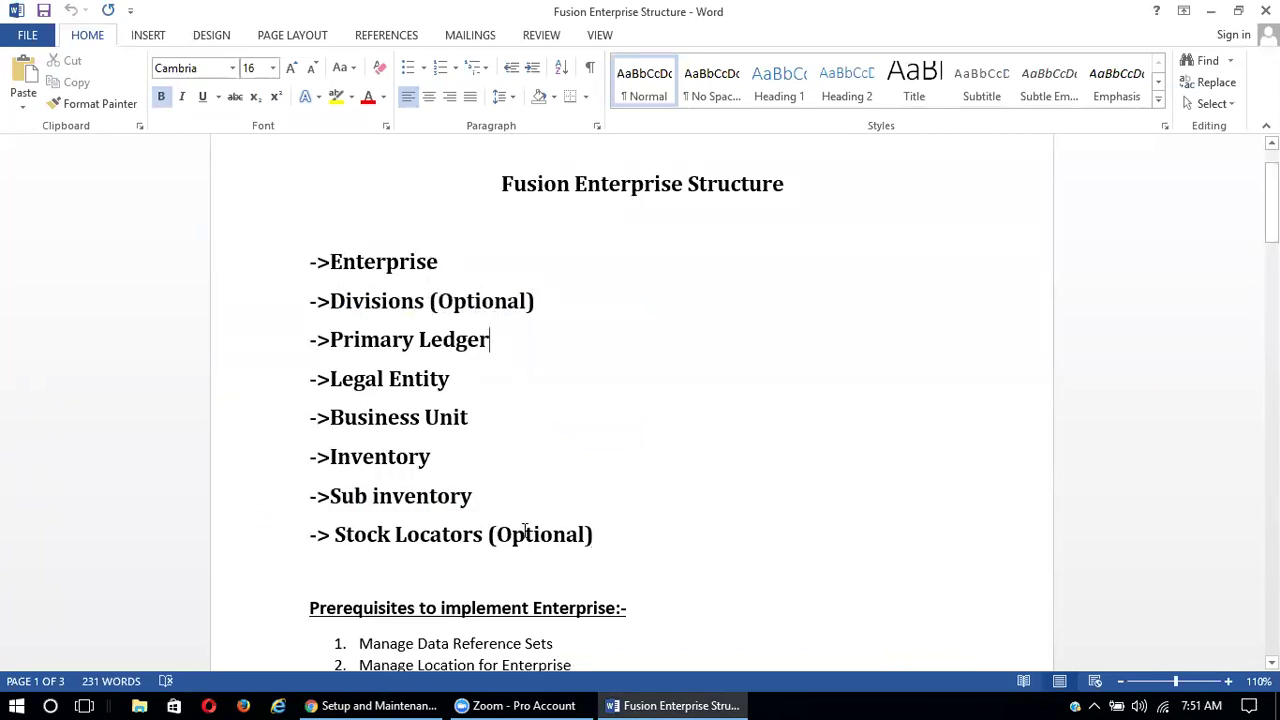
drag(481, 504, 277, 277)
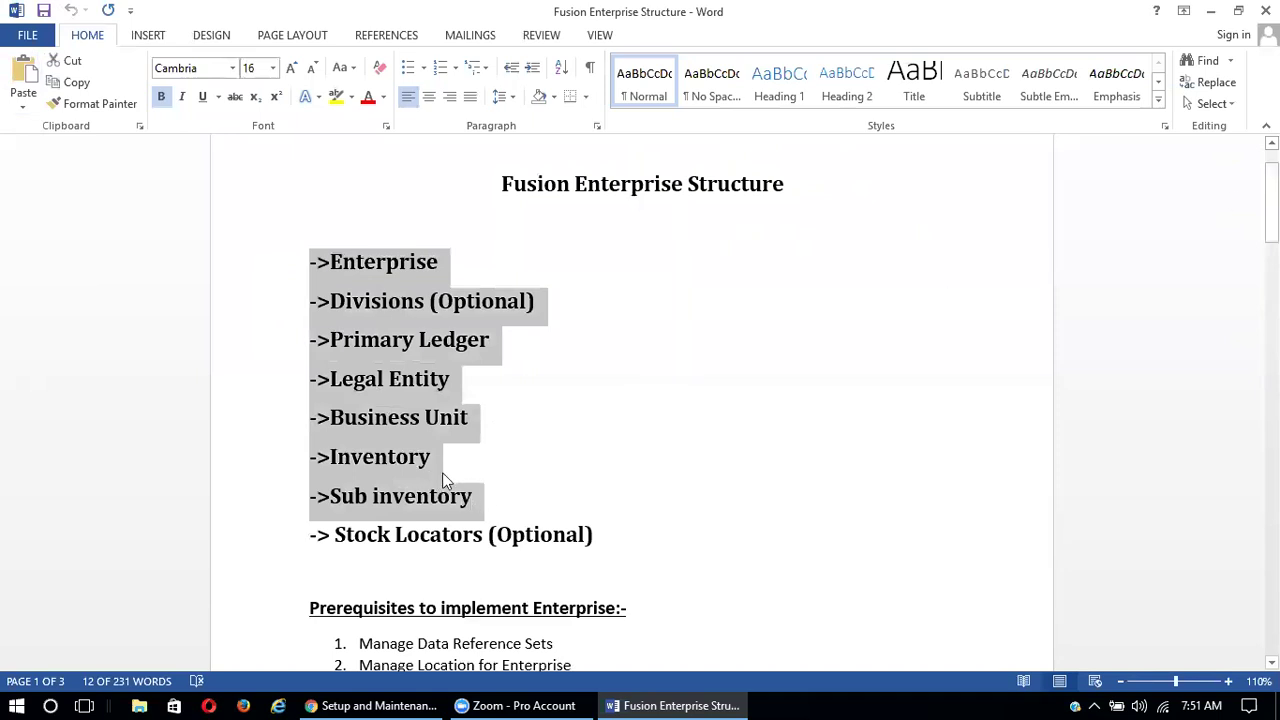
Step: Highlight Facility Schedule in the inventory organization prerequisites, and switch back to the Setup and Maintenance page in Chrome
drag(1271, 200, 1250, 440)
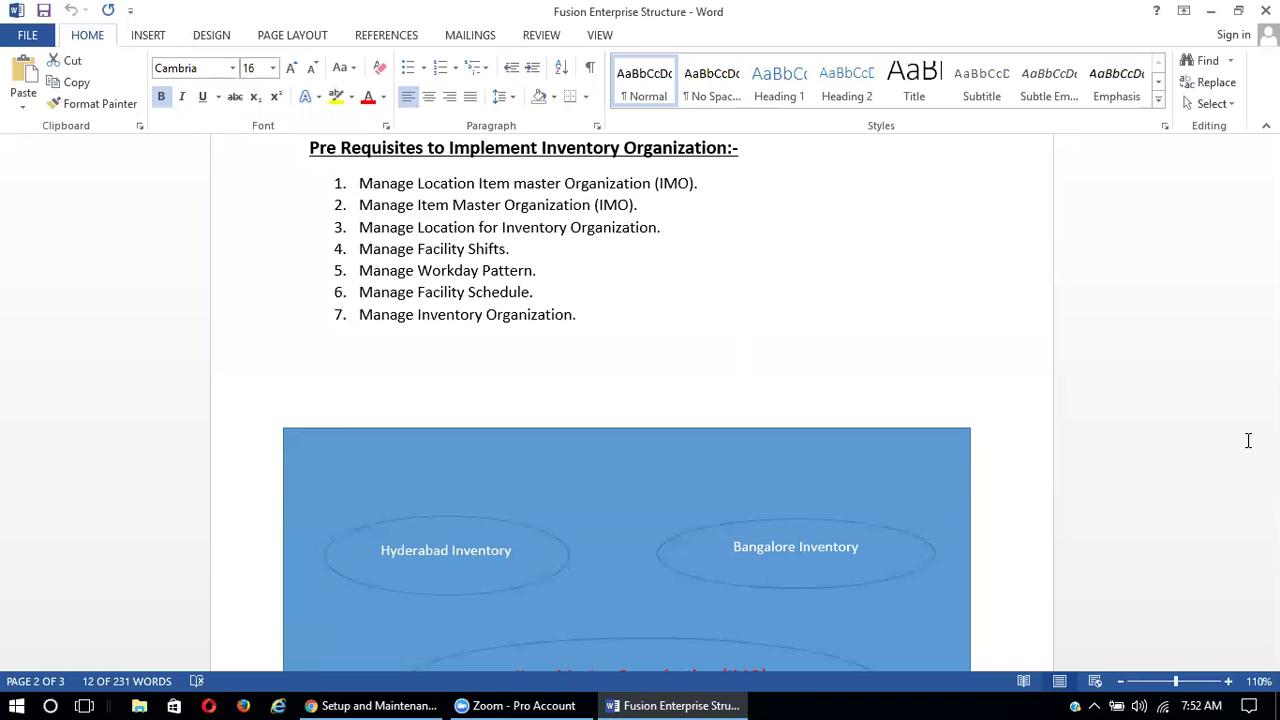
click(533, 291)
drag(445, 291, 418, 291)
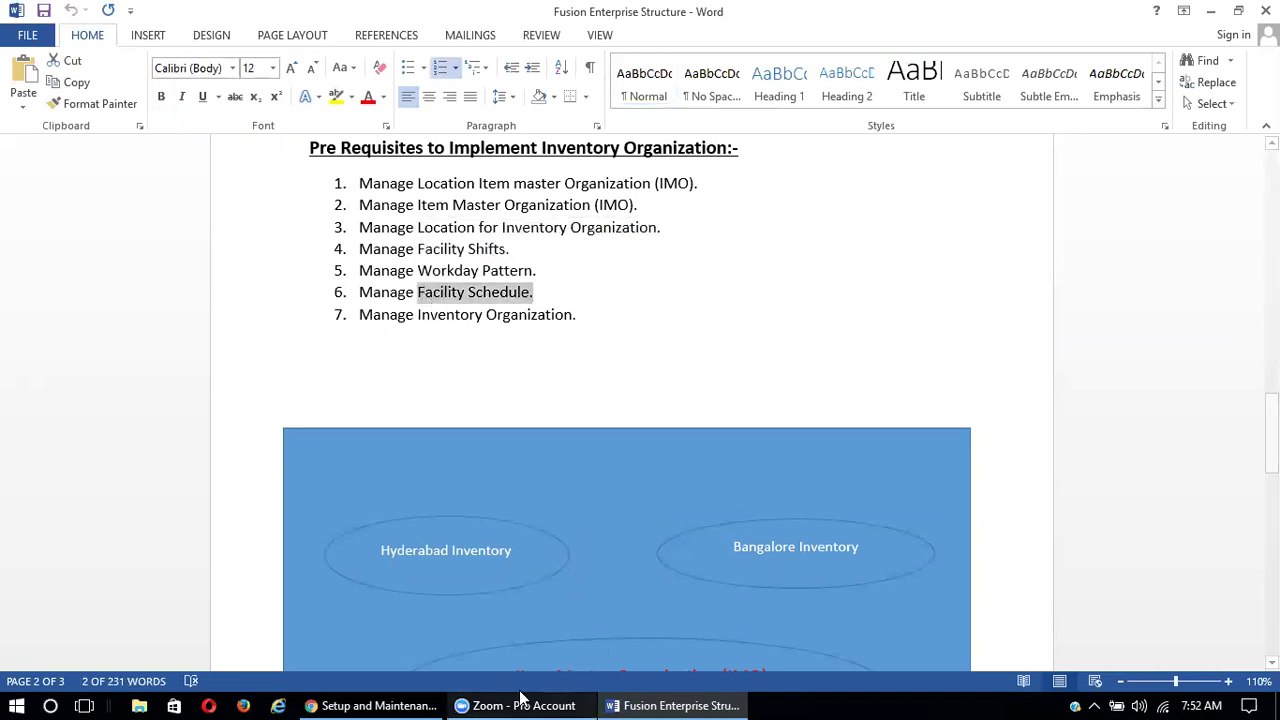
click(383, 703)
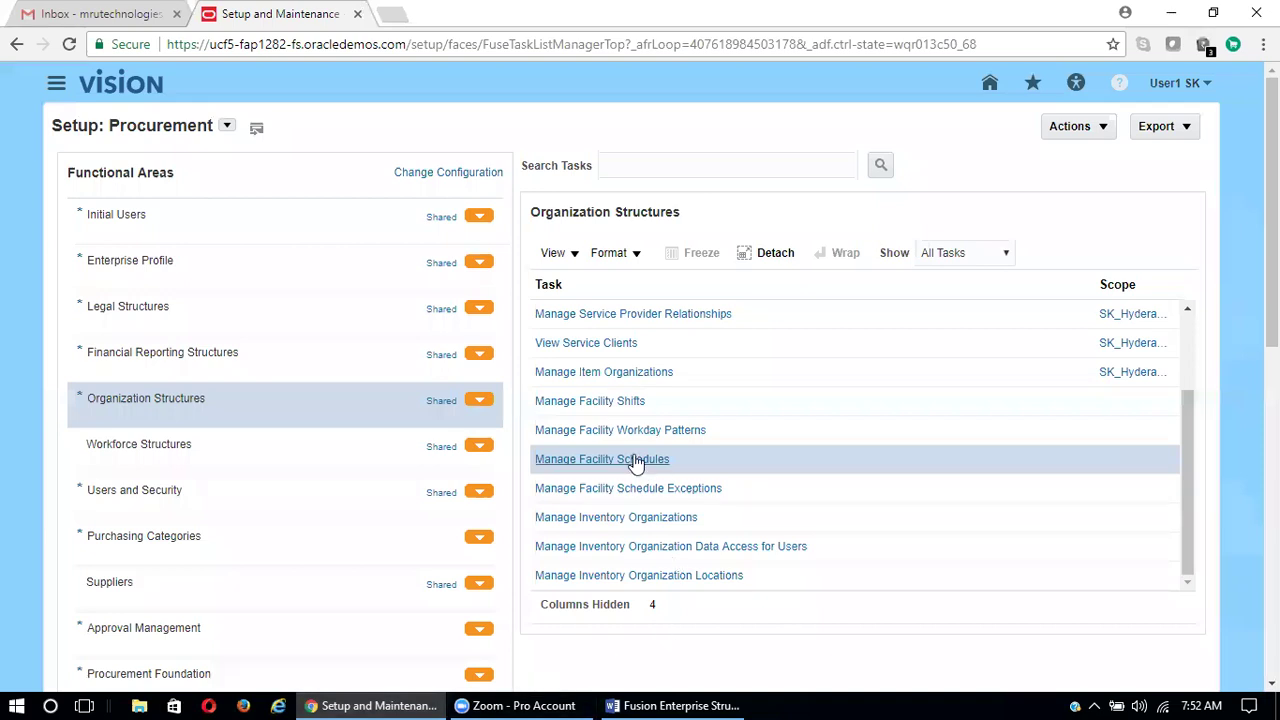